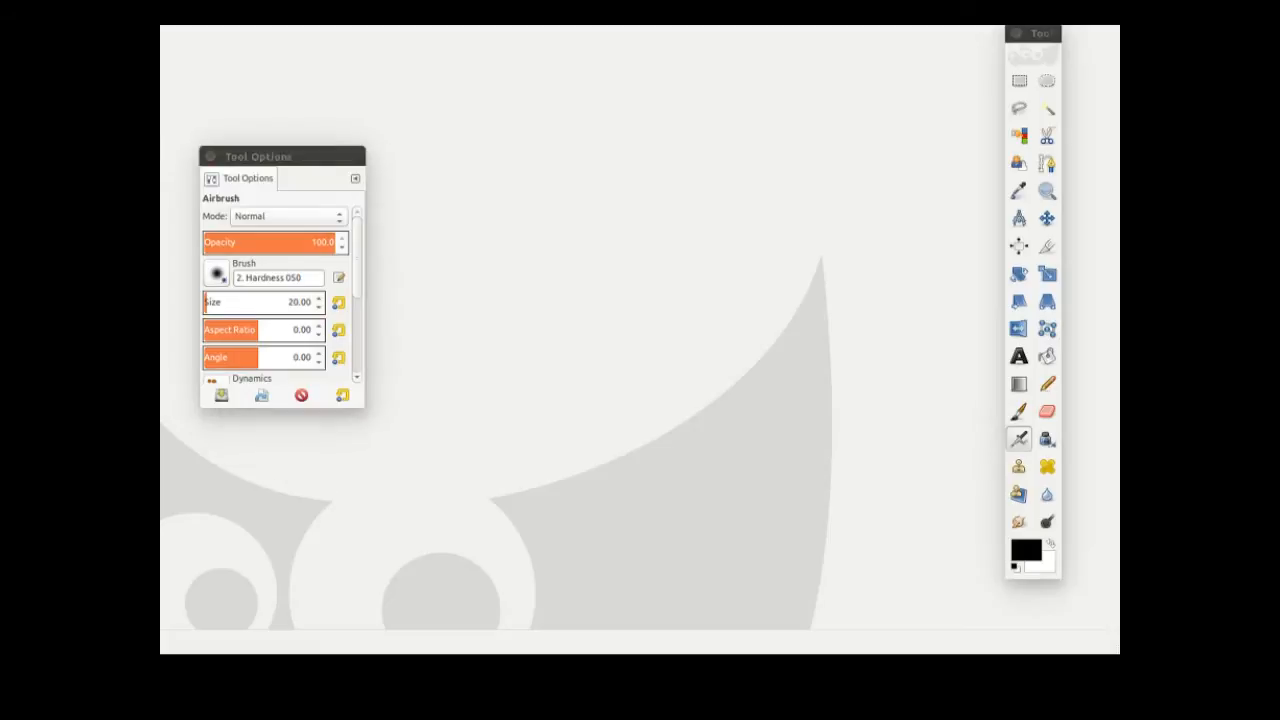
- Create a new 5000 × 5000 pixel image and accept the large image size
key("alt+f")
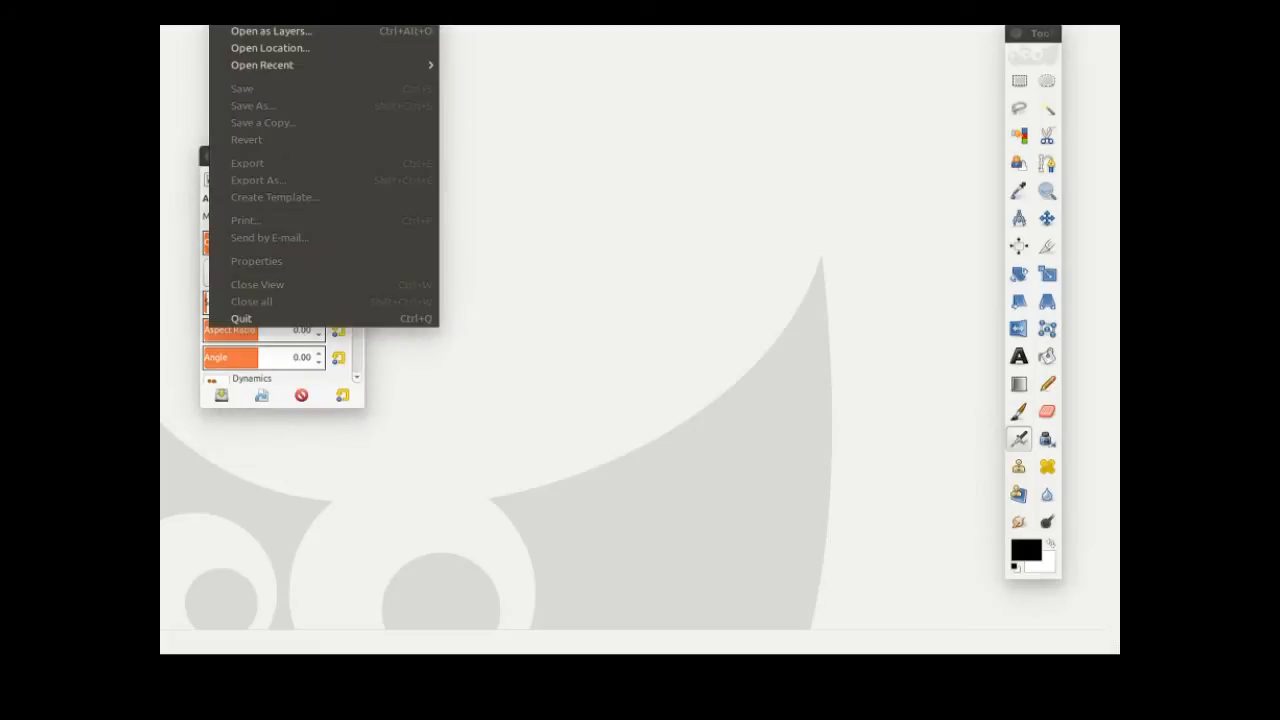
key("n")
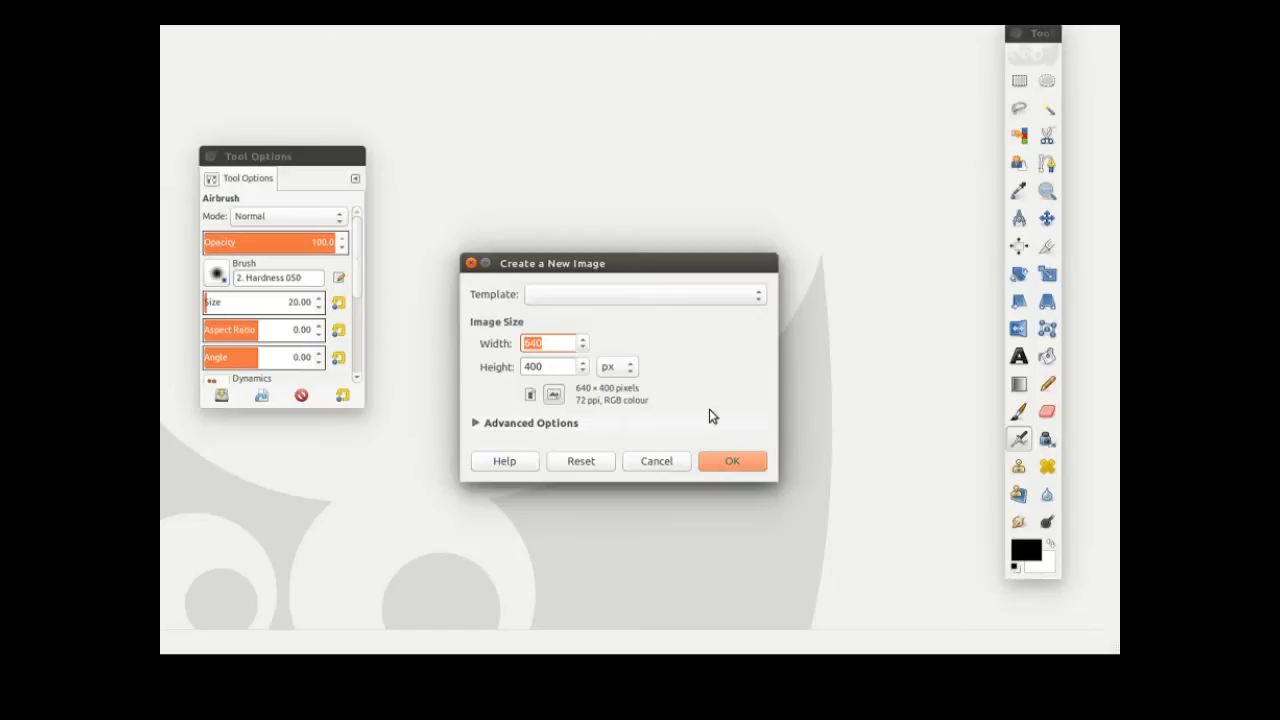
type("5000")
left_click_drag(563, 367, 521, 370)
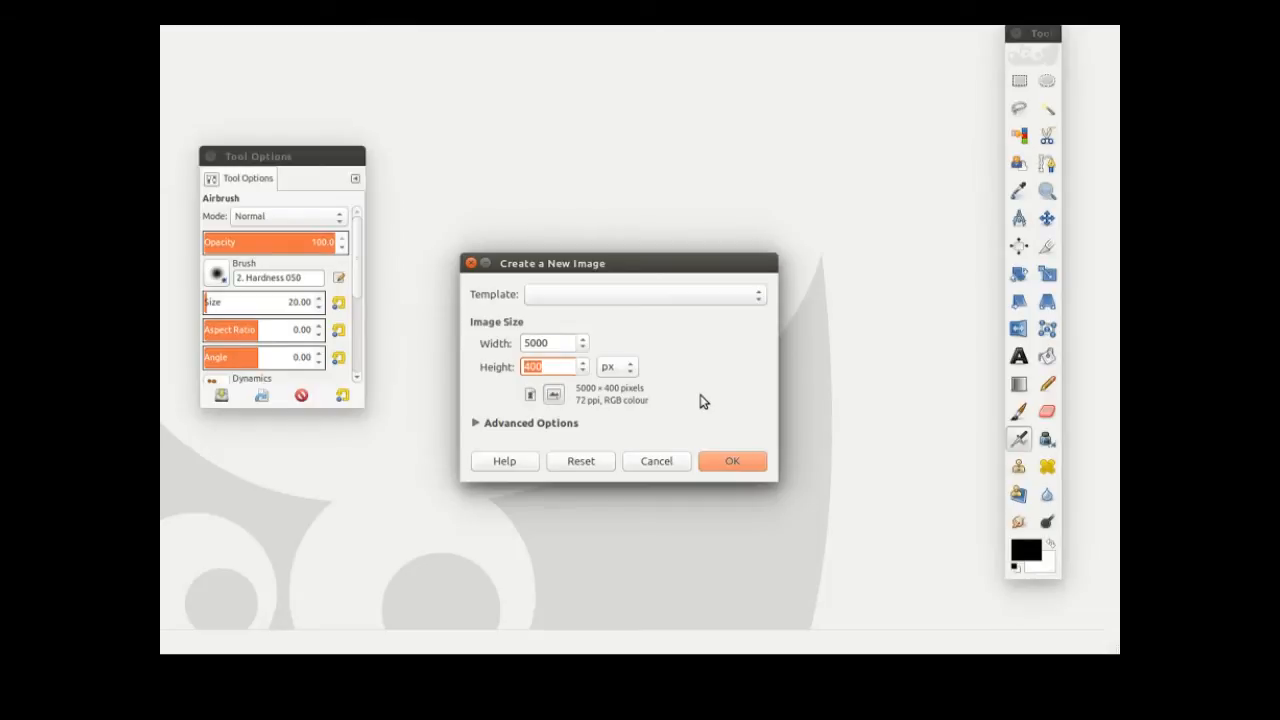
type("5000")
left_click(731, 463)
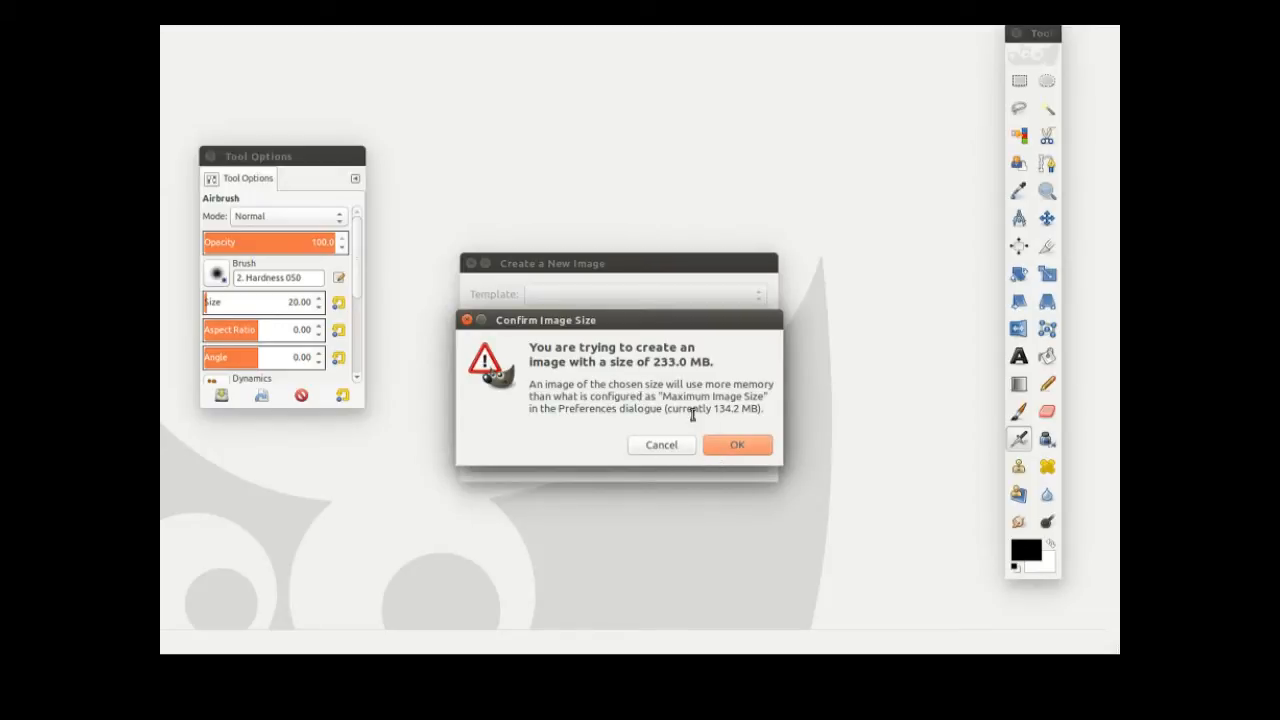
left_click(740, 450)
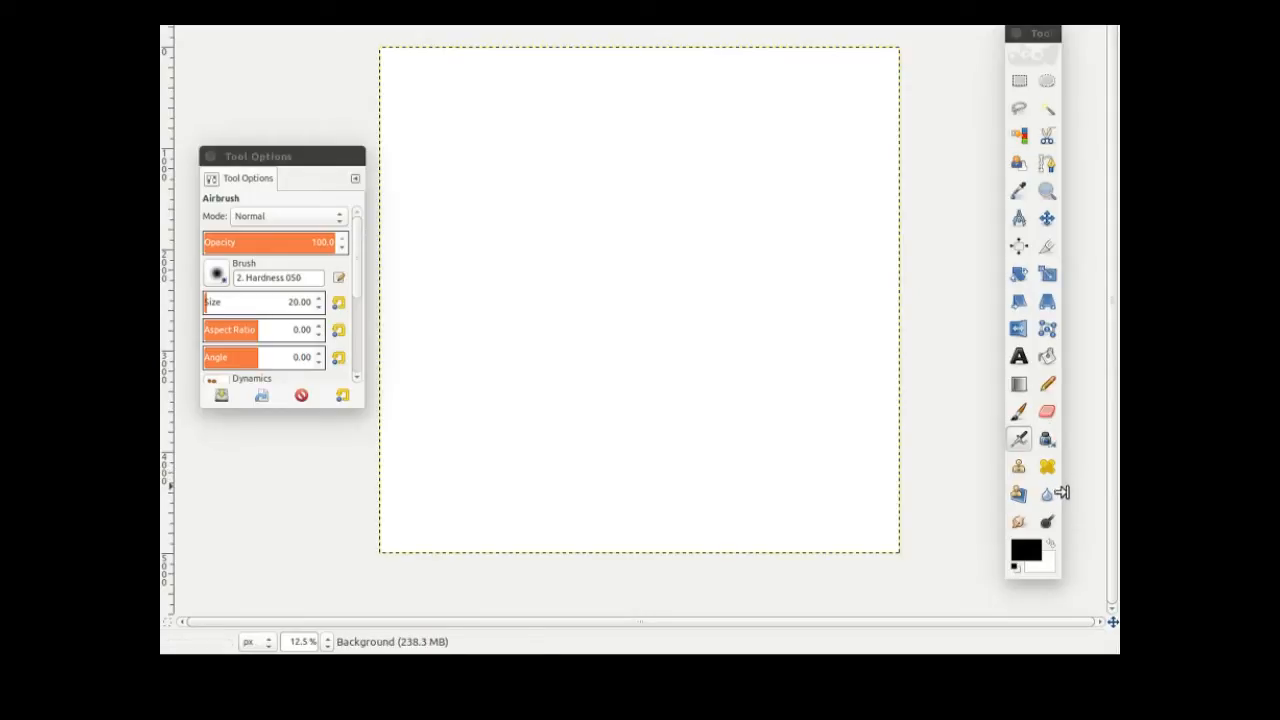
- Set the foreground colour to navy blue 000046 and bucket-fill the whole canvas with it
left_click(1030, 556)
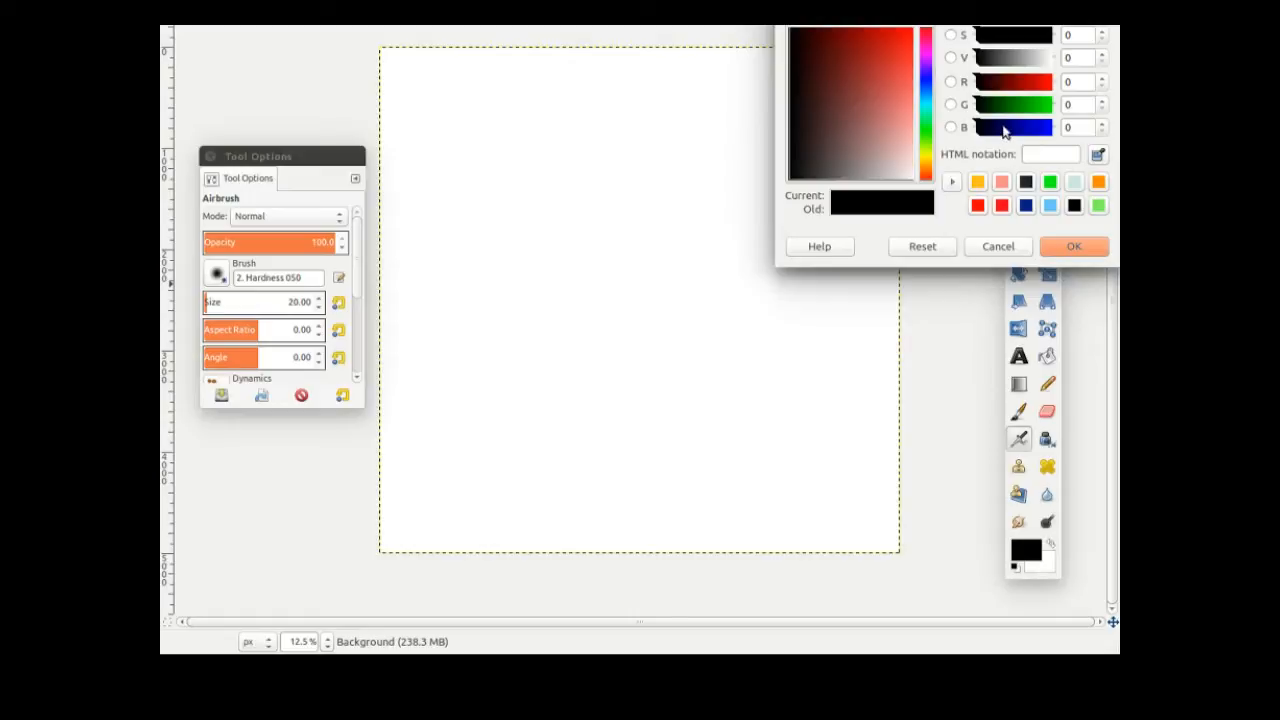
left_click(1005, 128)
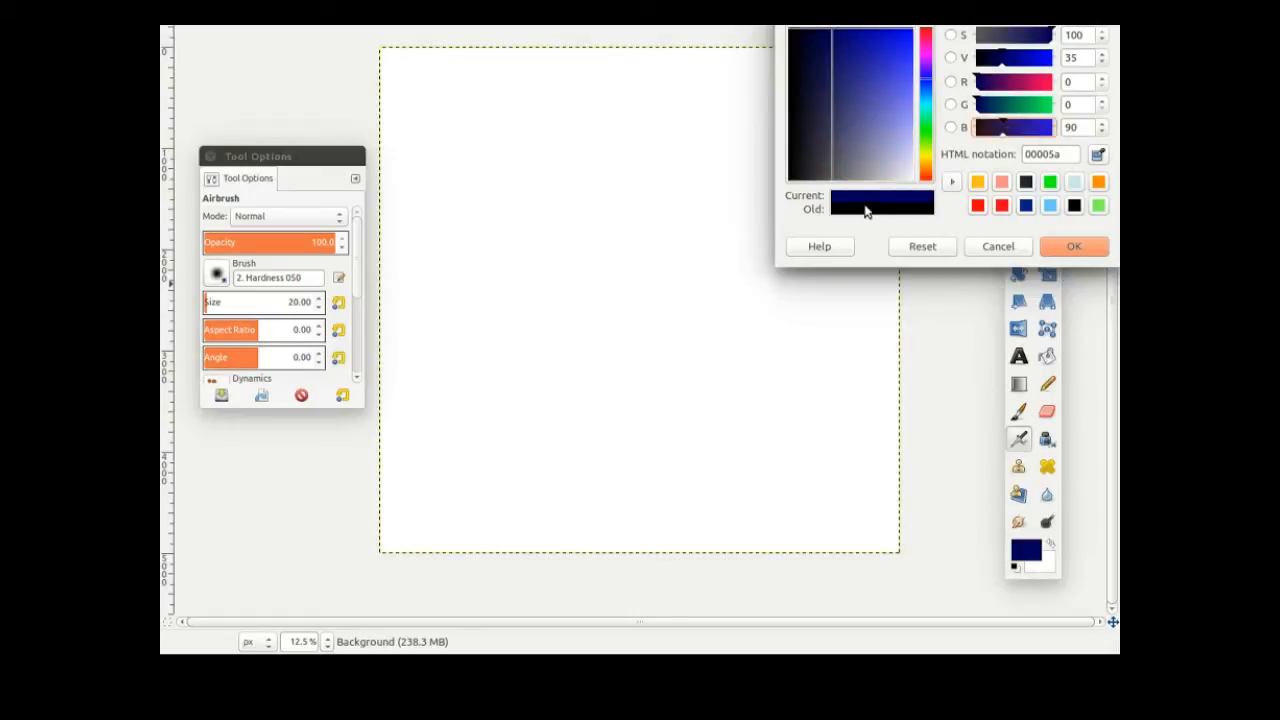
left_click(997, 131)
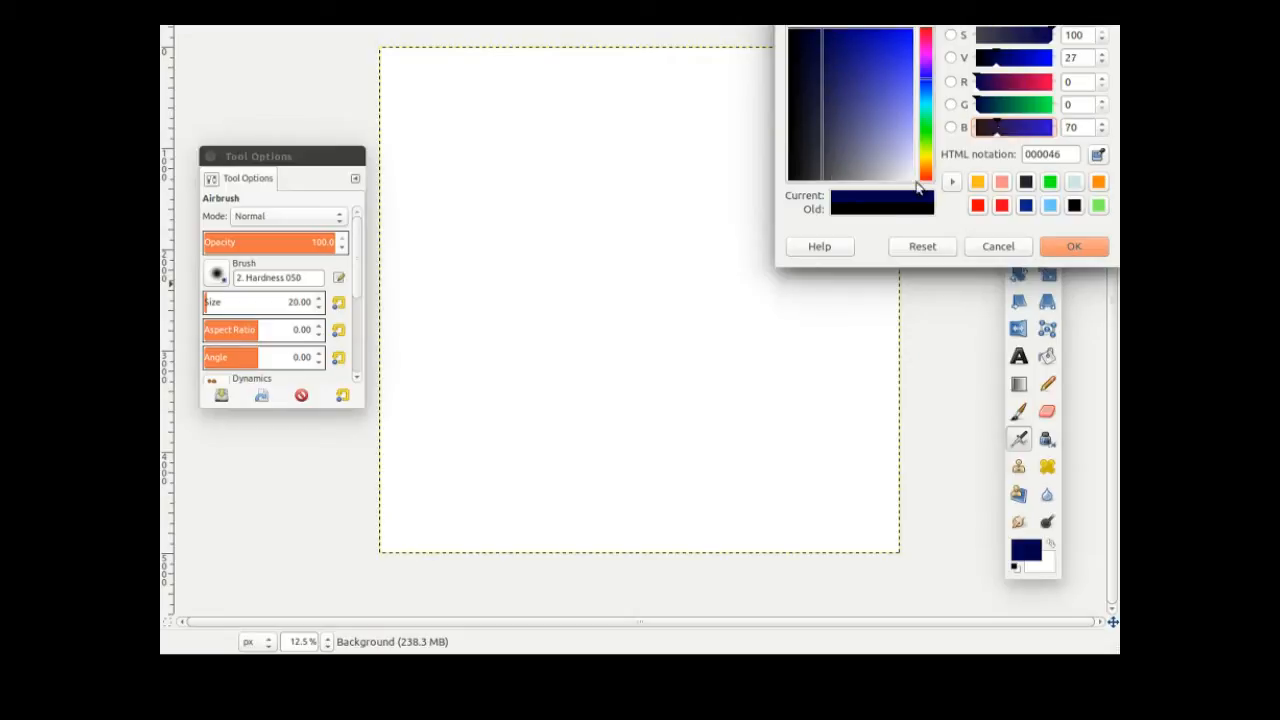
left_click(1074, 246)
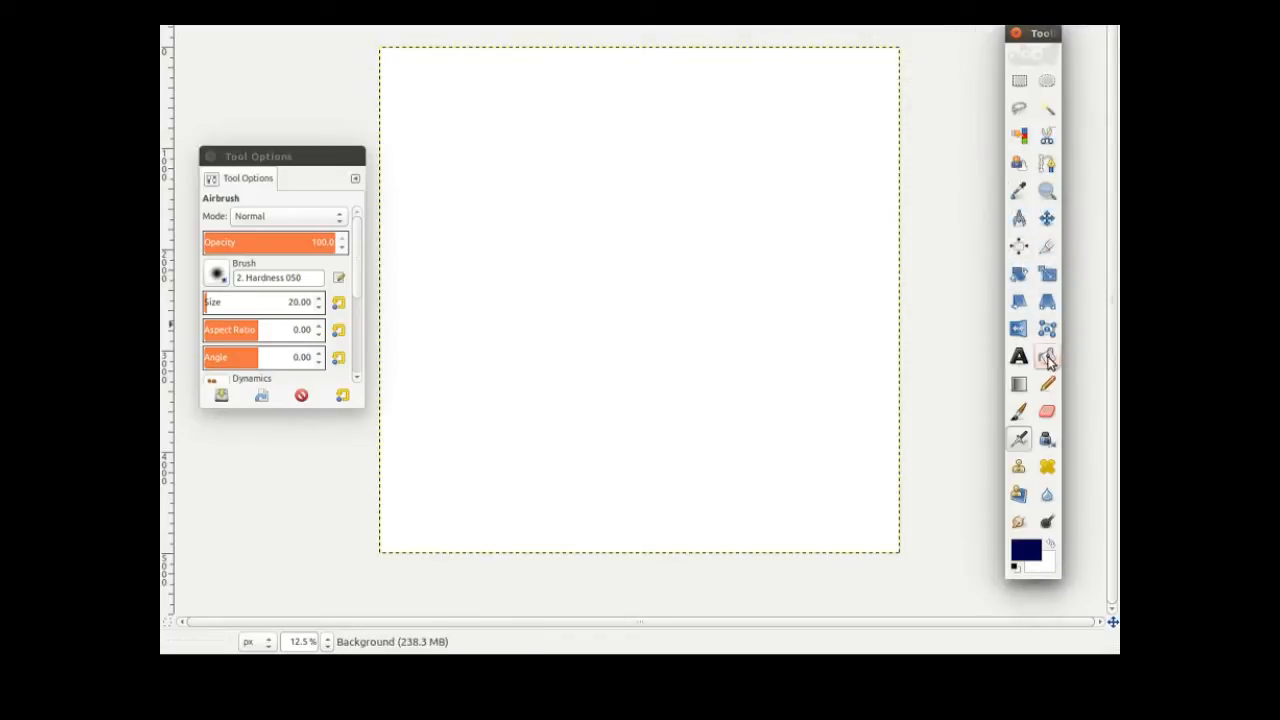
left_click(1047, 359)
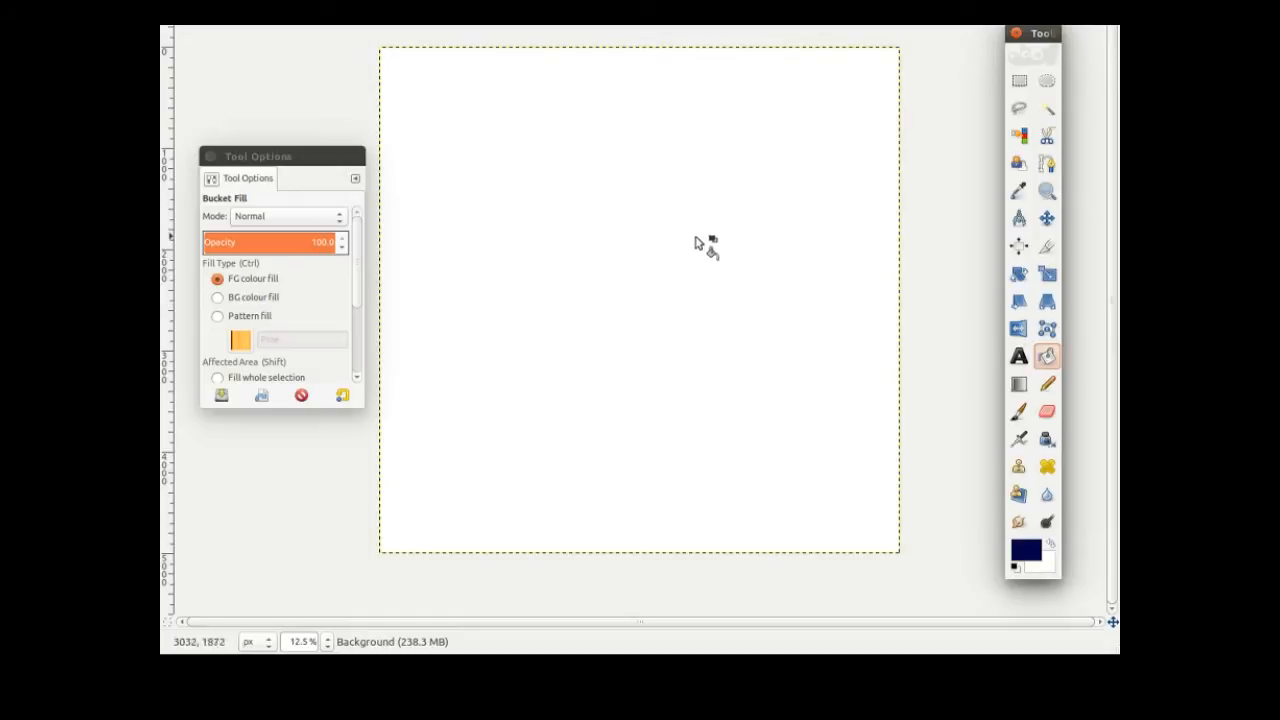
left_click(697, 243)
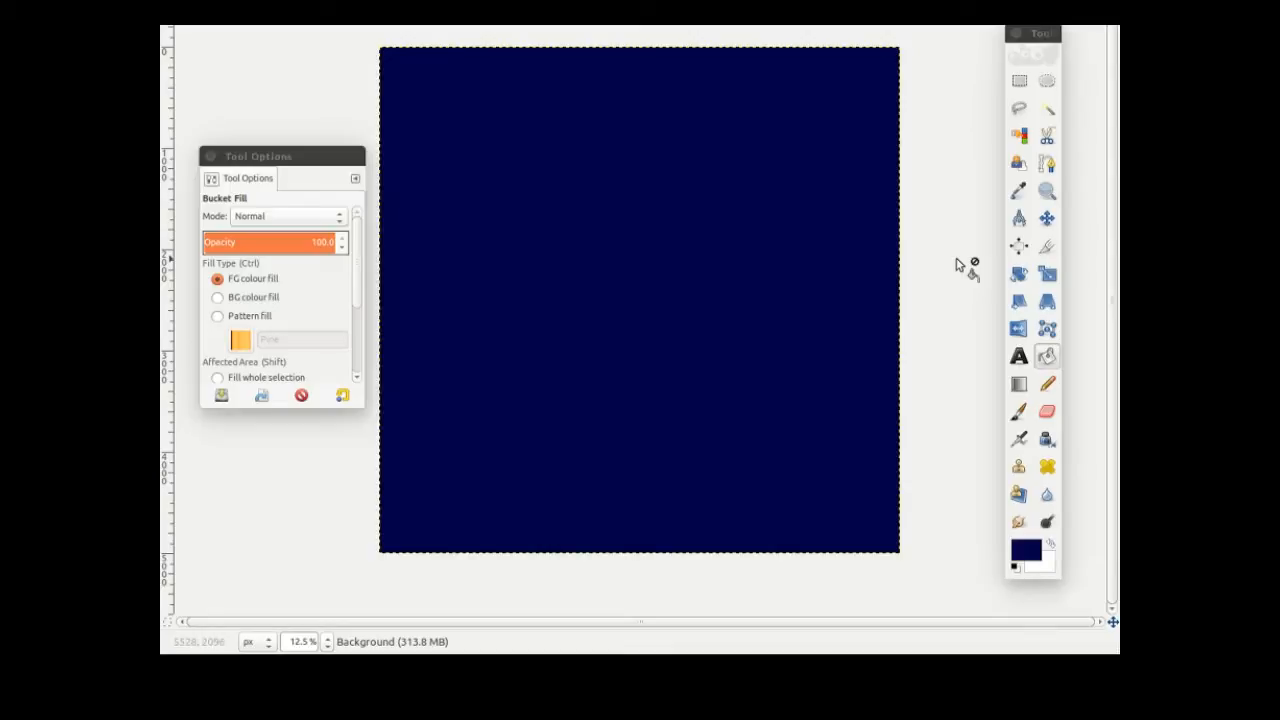
- Darken the foreground colour to 000030 and refill the large canvas with it
left_click(1026, 551)
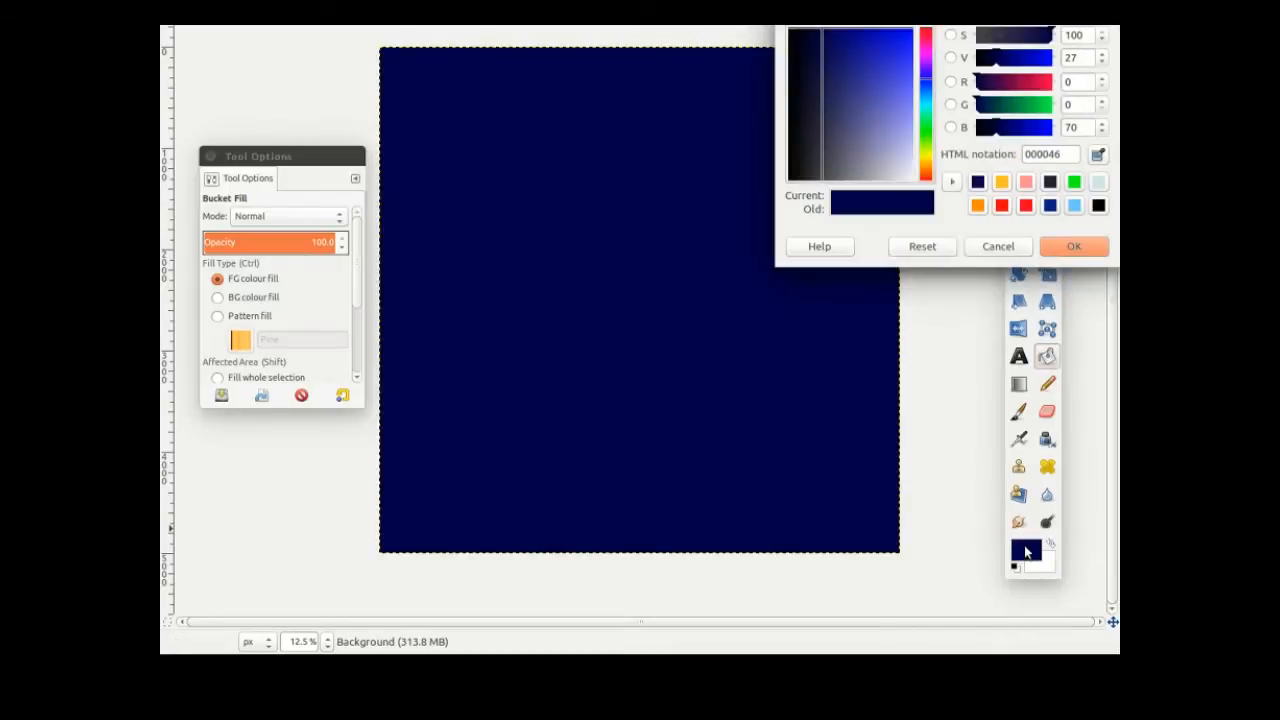
left_click(990, 128)
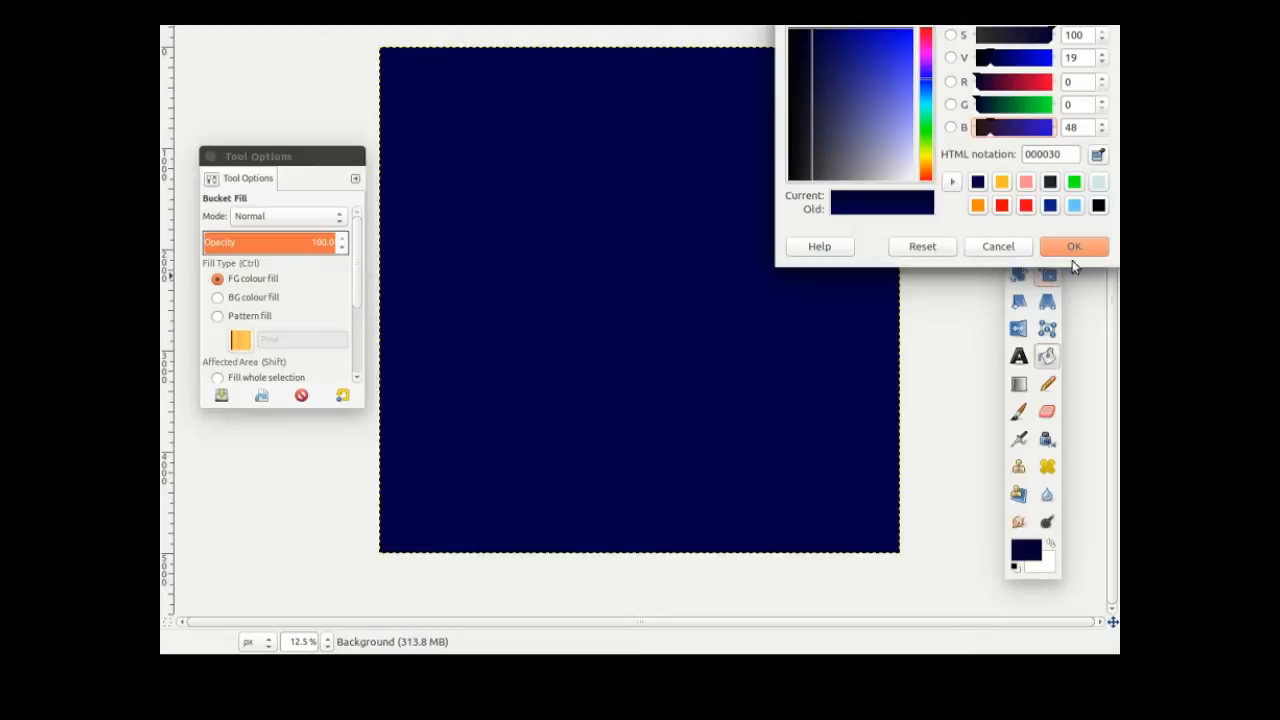
left_click(1074, 247)
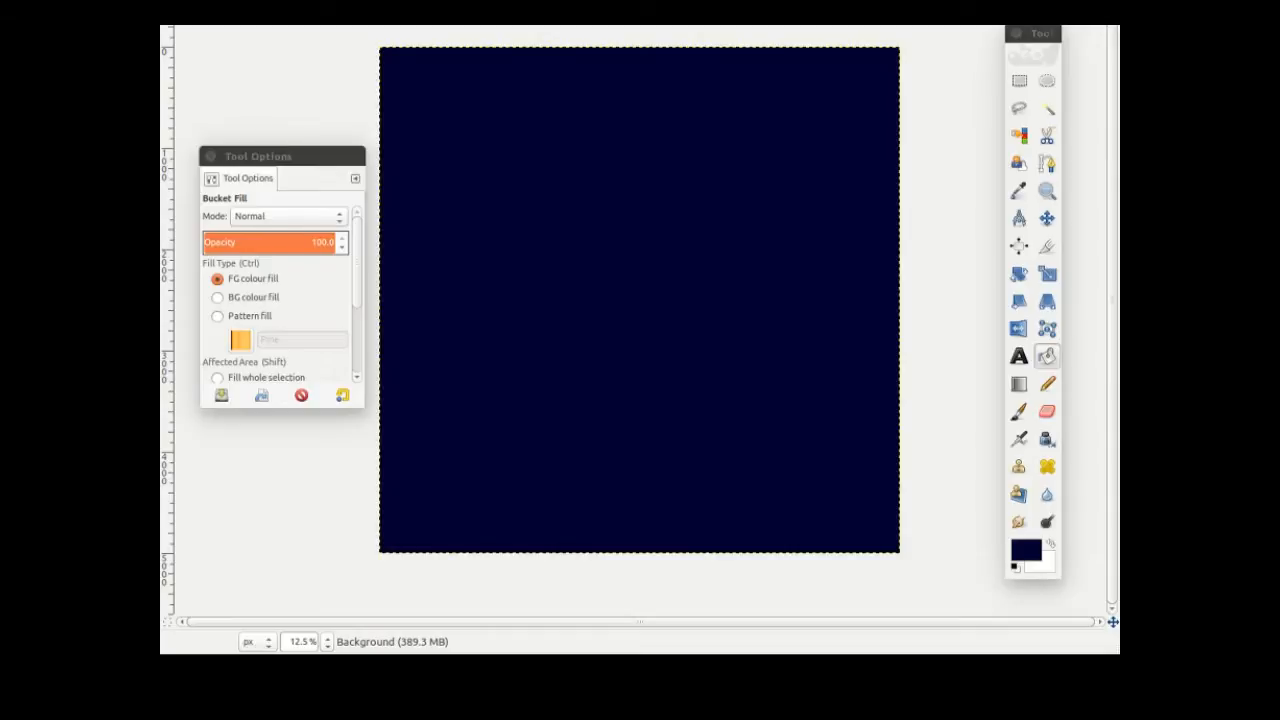
- Create a second new image measuring 200 × 200 pixels
key("alt+f")
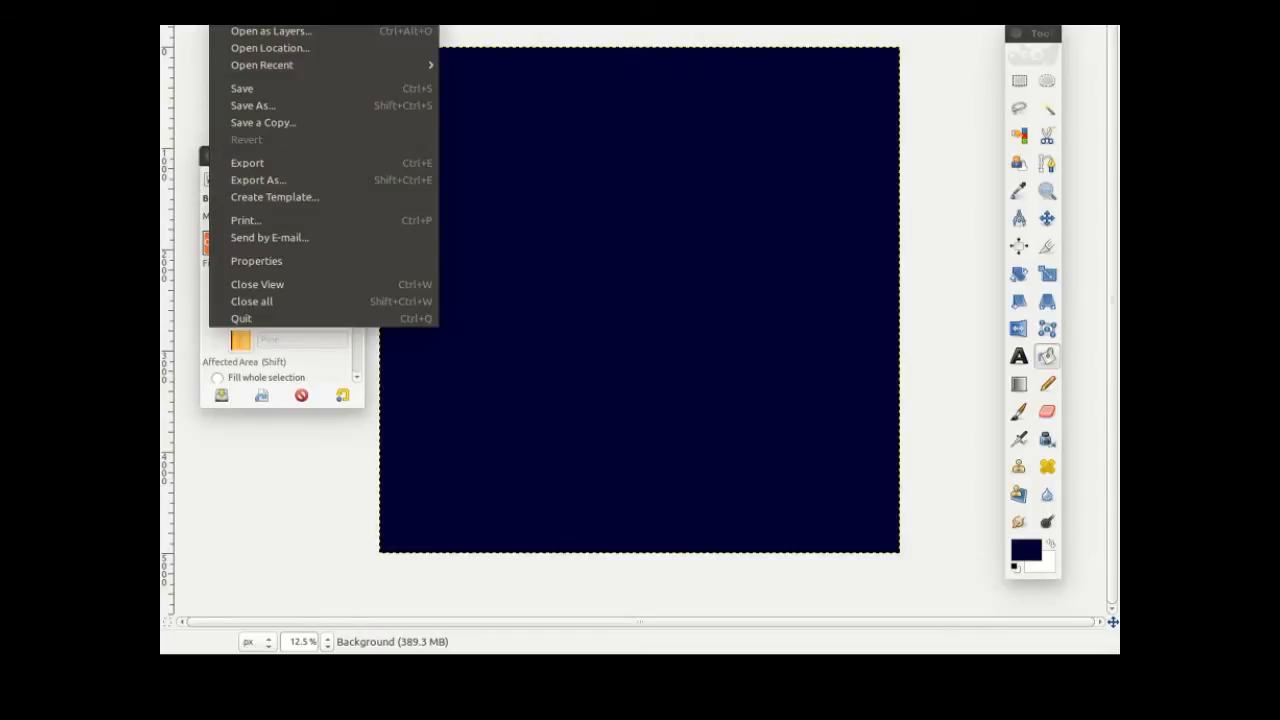
key("n")
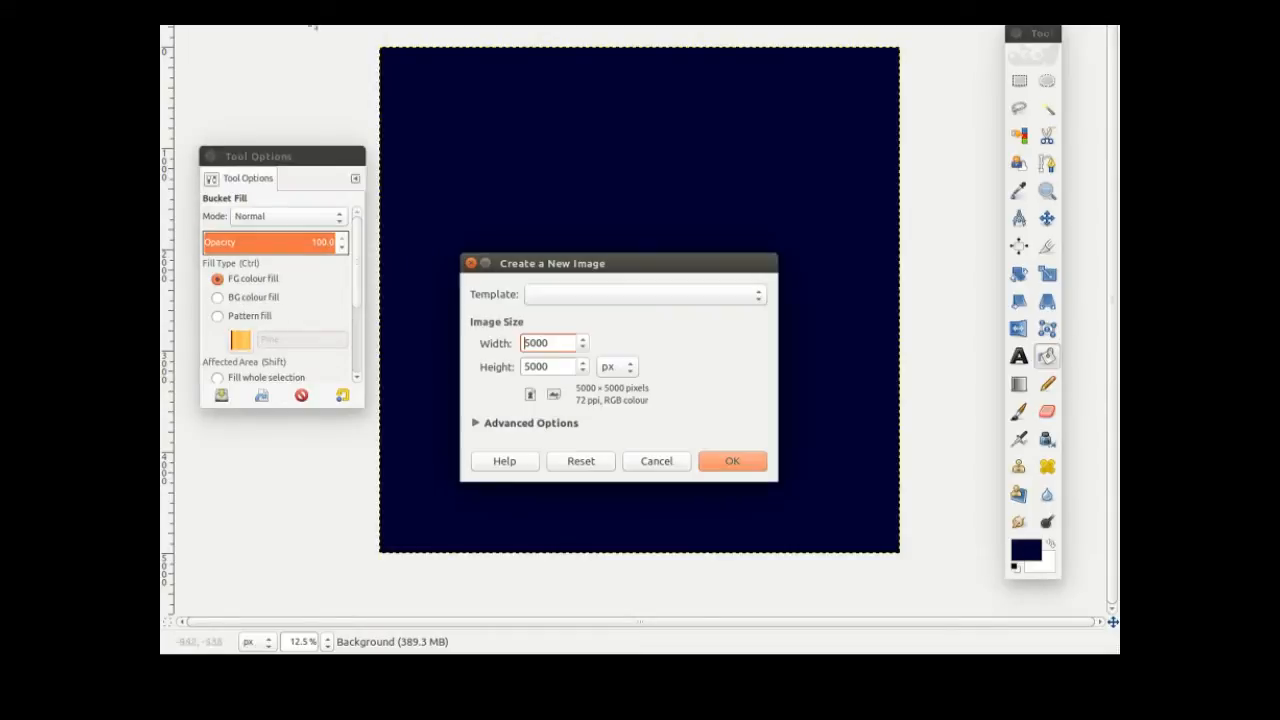
left_click_drag(560, 343, 513, 338)
type("200")
left_click_drag(552, 366, 496, 361)
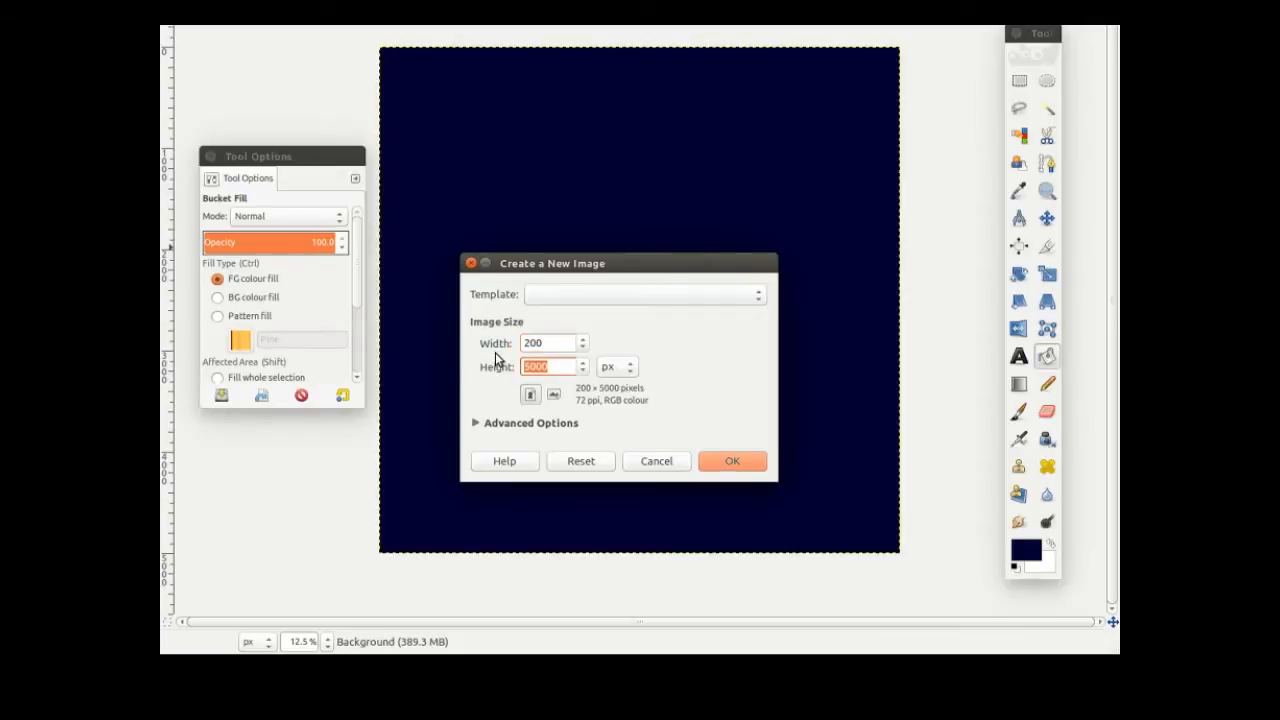
type("200")
key("Return")
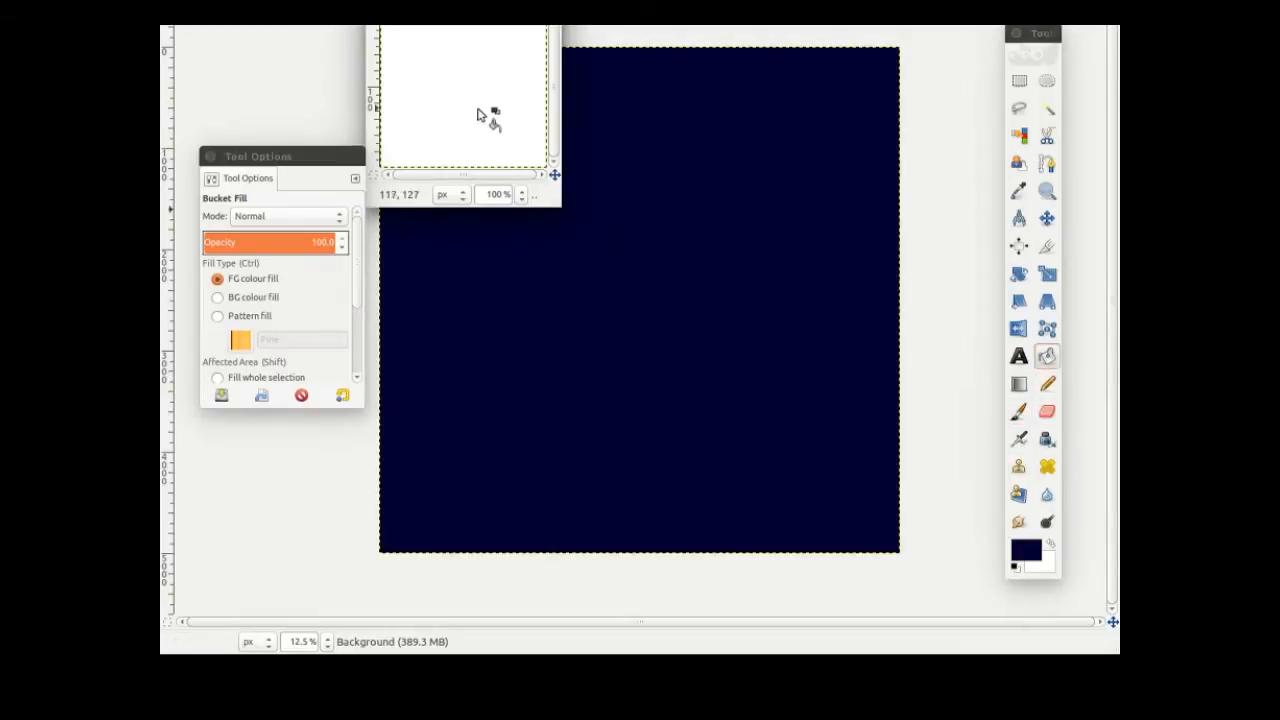
- Fill the small image with the dark navy foreground colour and move its window over the lower part of the large canvas
left_click(477, 115)
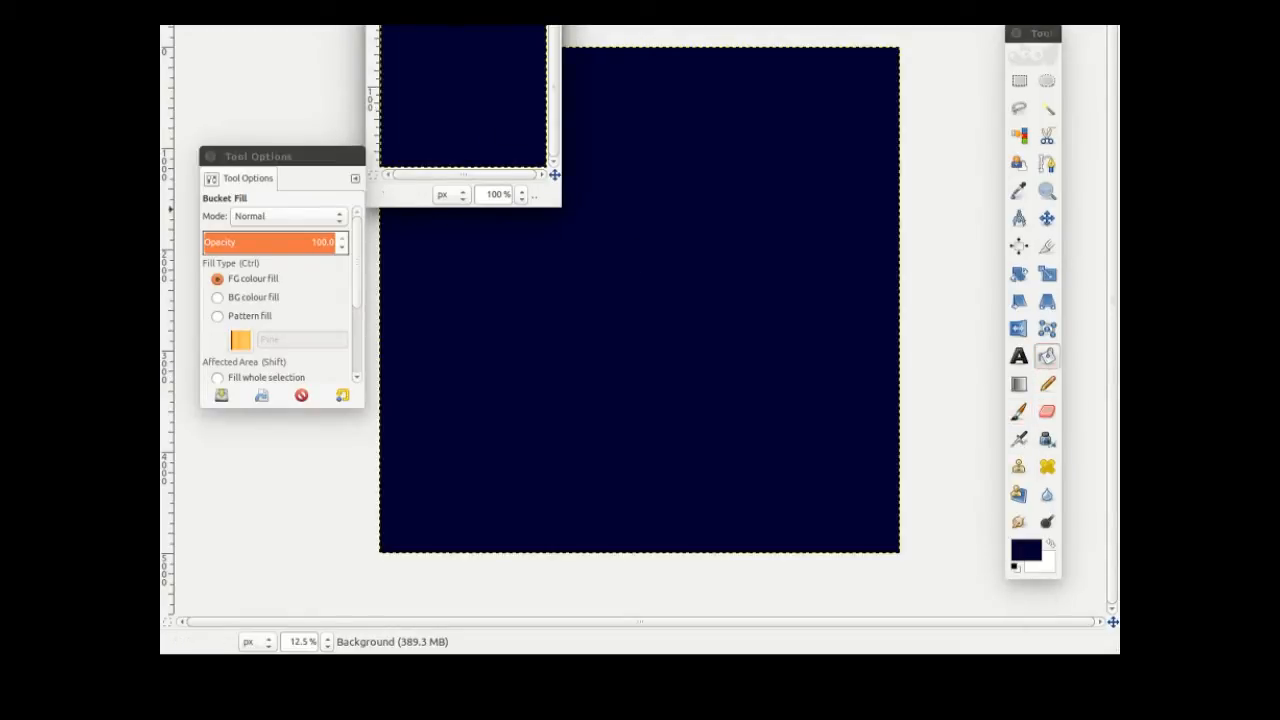
left_click_drag(418, 26, 731, 291)
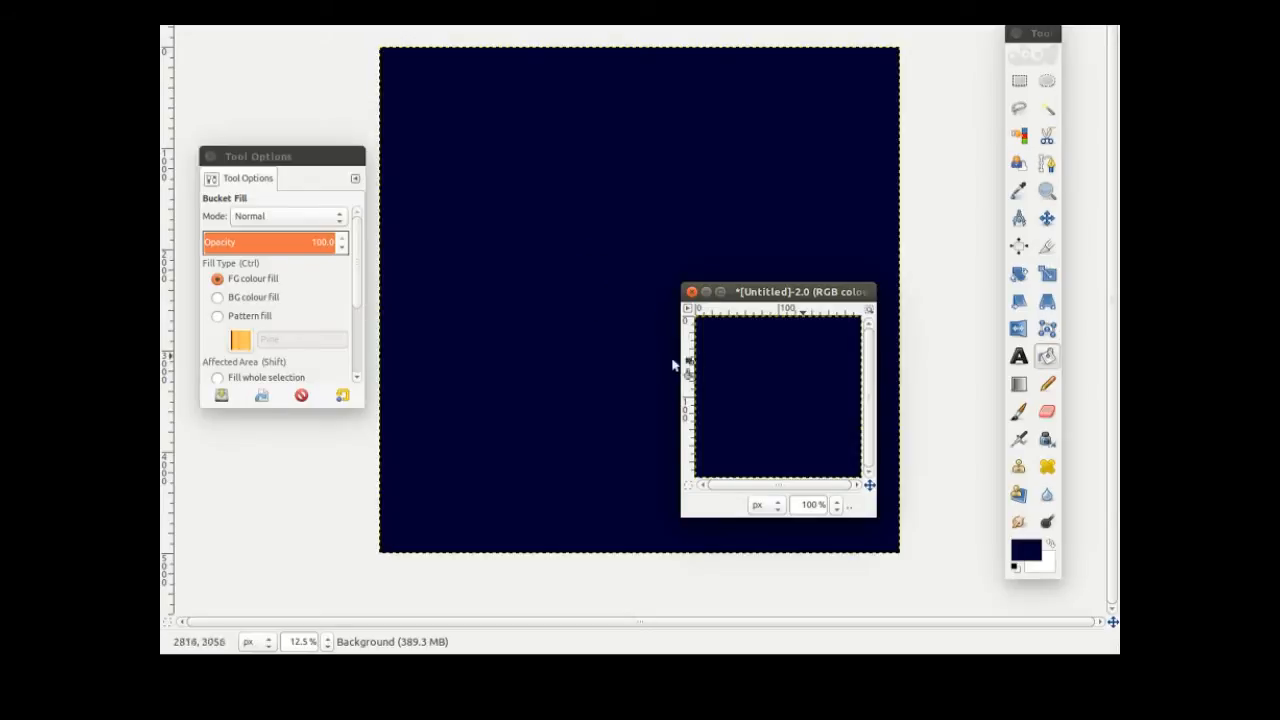
mouse_move(778, 298)
- Set the foreground colour to light grey bcbcbc
left_click(1031, 550)
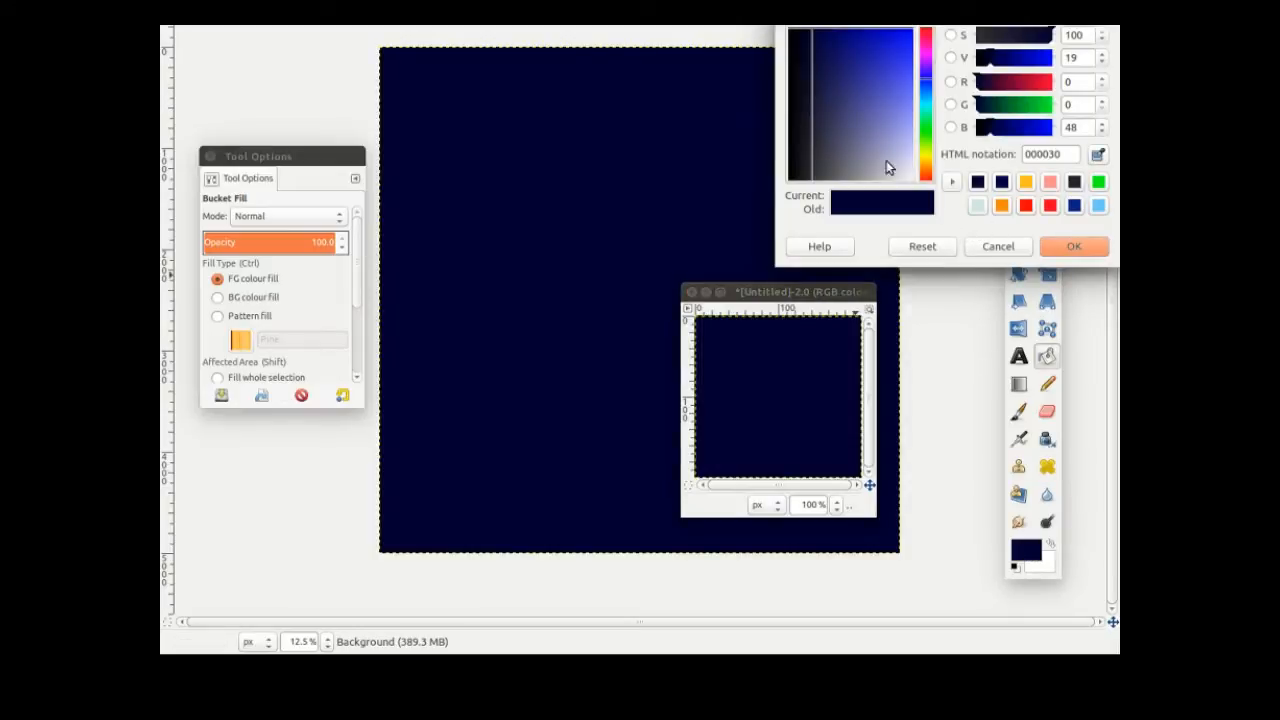
left_click_drag(870, 181, 878, 180)
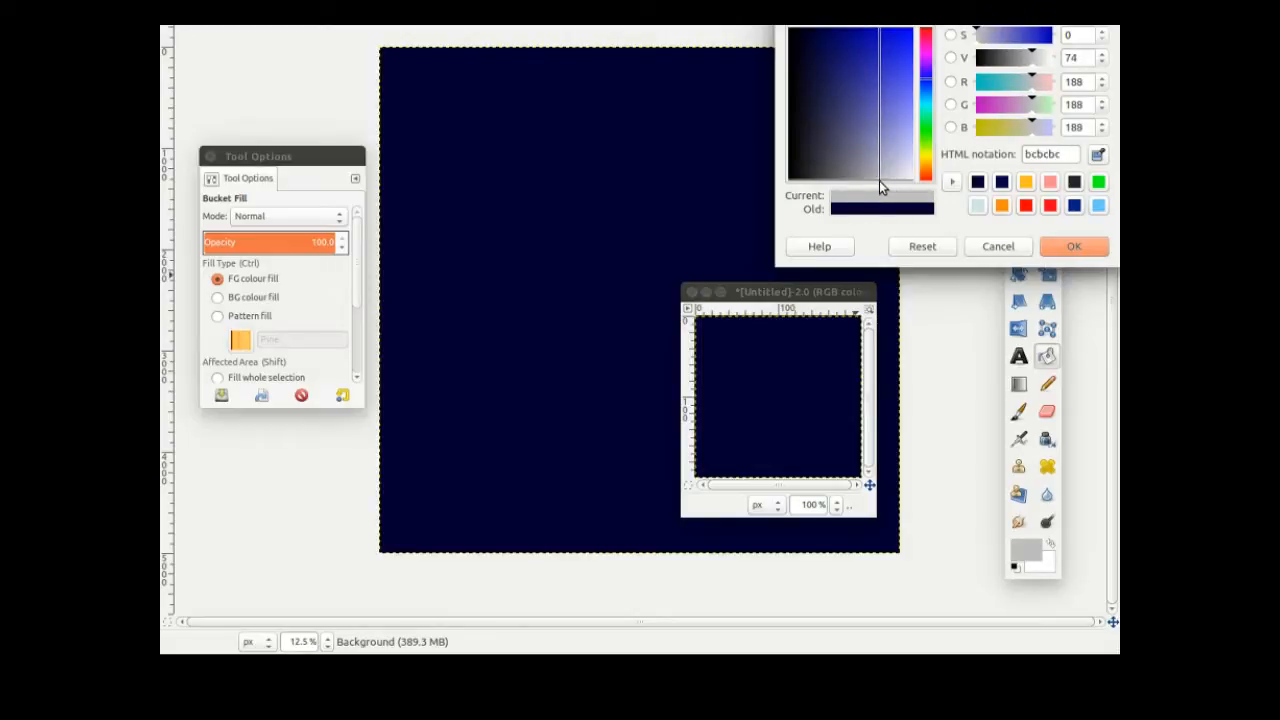
left_click(1066, 245)
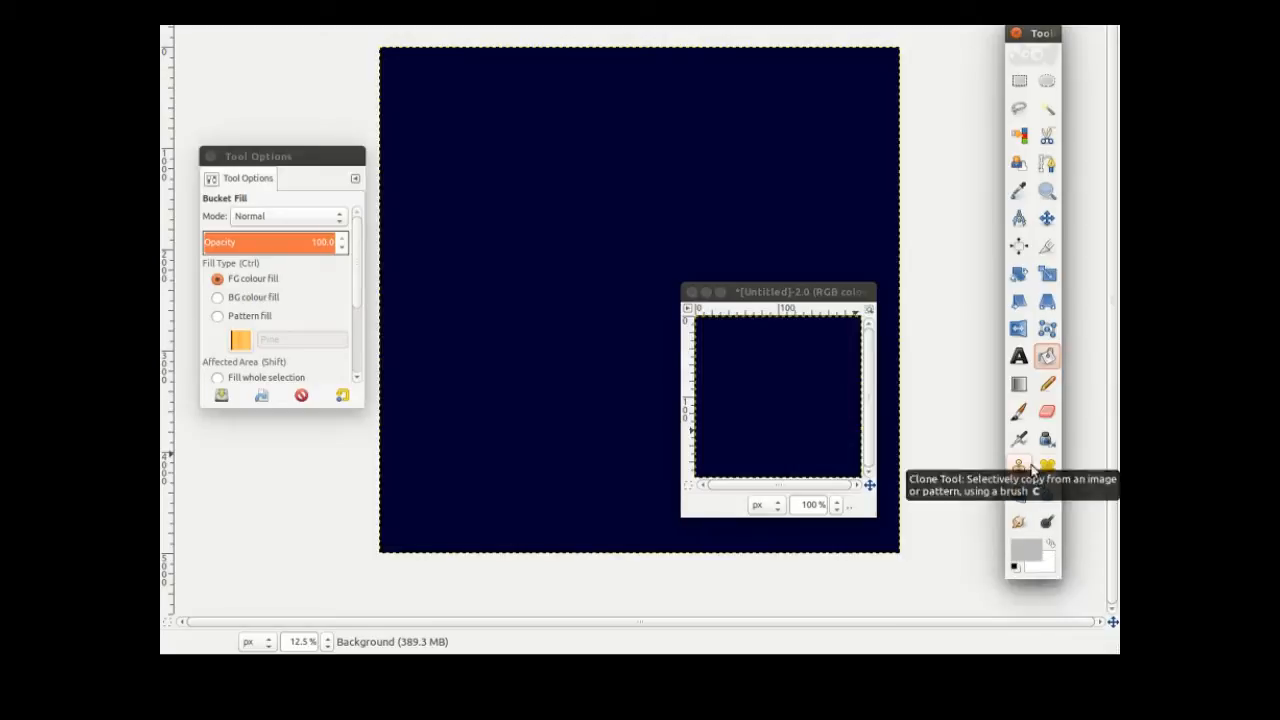
- Set up the Paintbrush with the 2. Hardness 100 brush at size 2.00, moving its options window beside the small image
left_click(1019, 412)
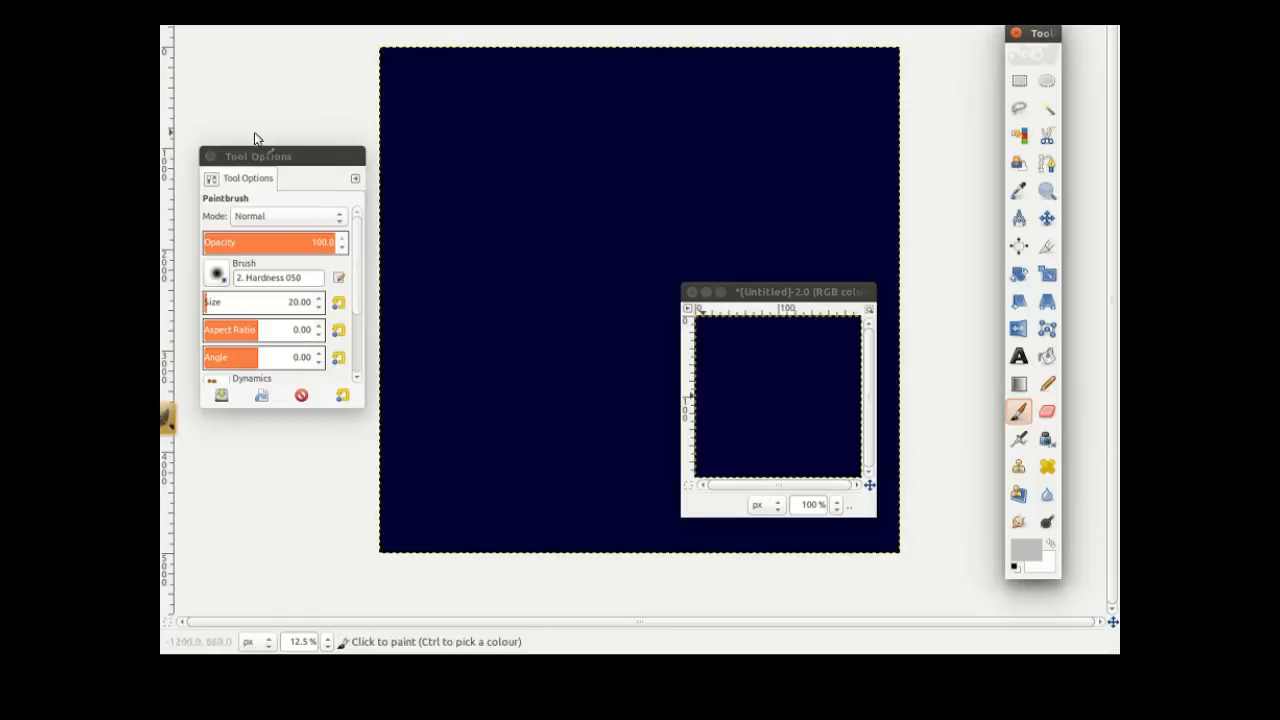
left_click_drag(285, 153, 1000, 264)
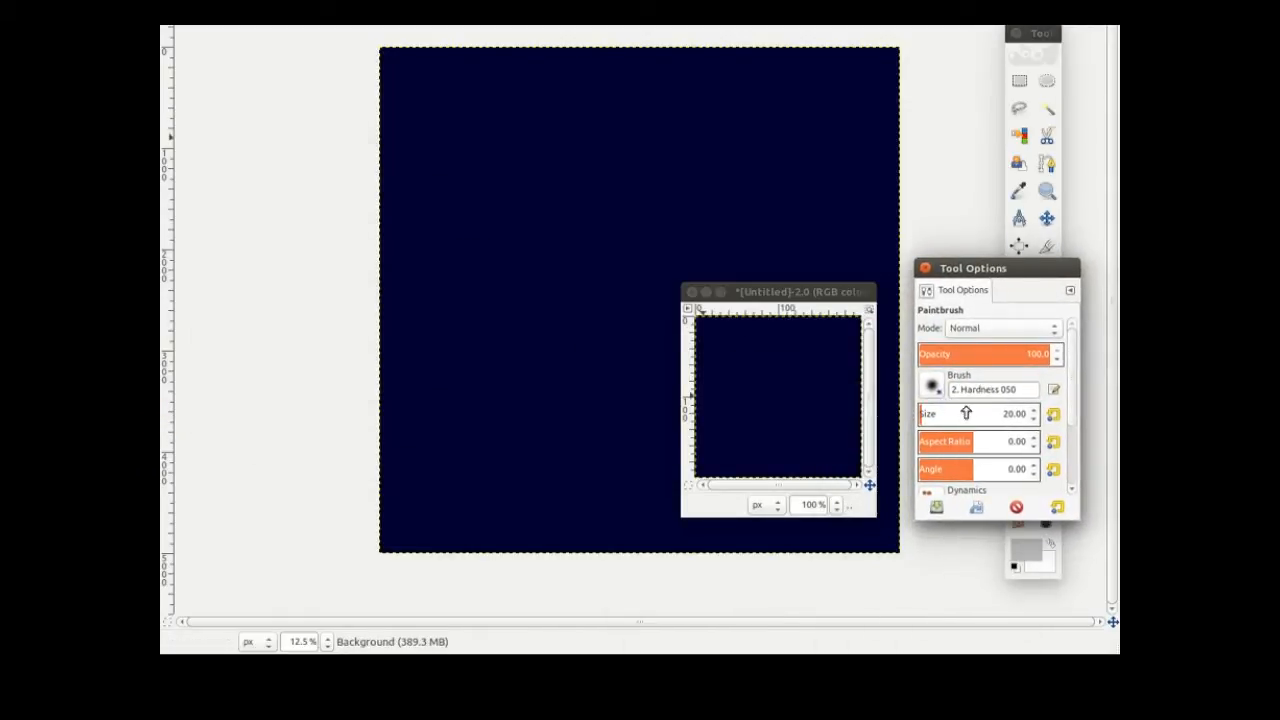
left_click(940, 392)
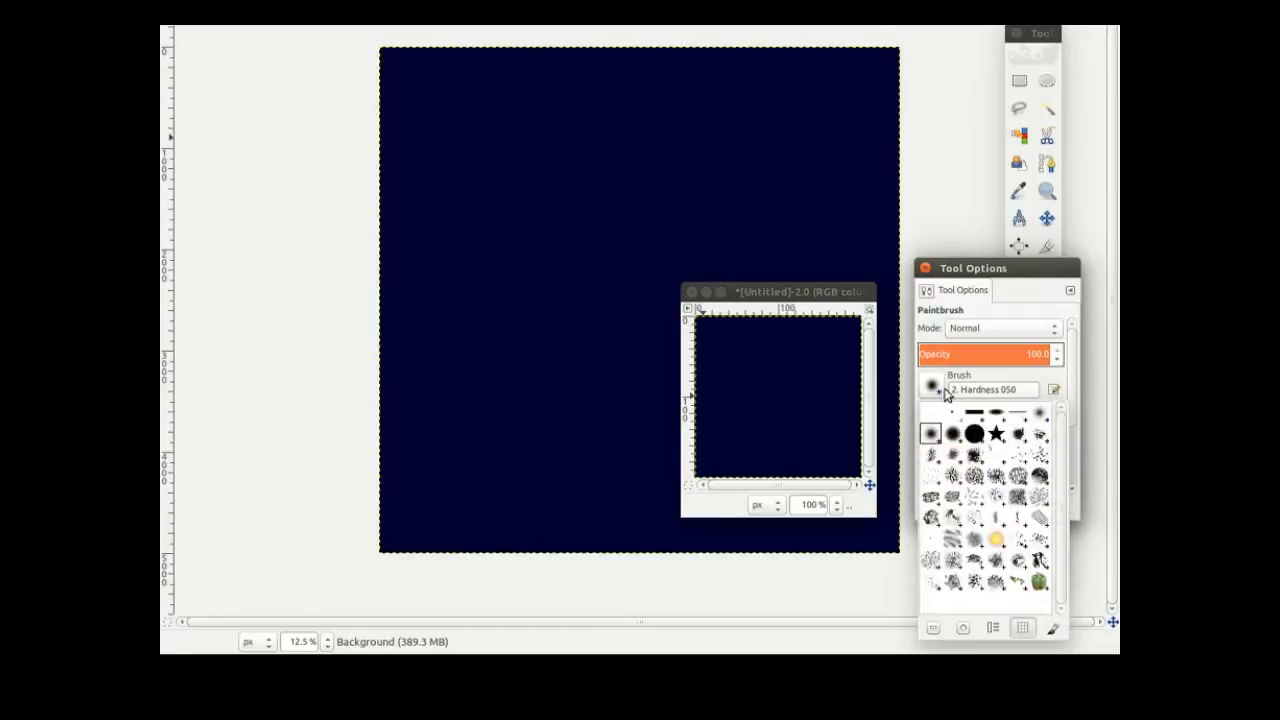
left_click(976, 436)
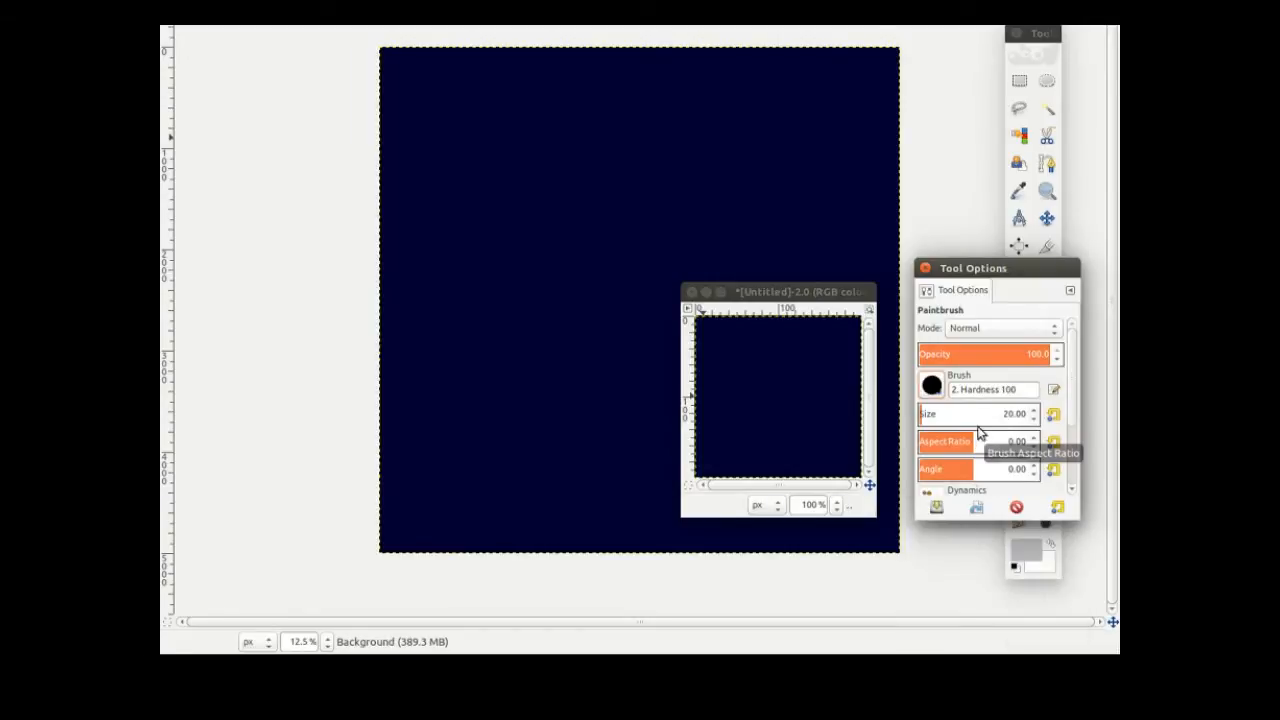
left_click(1035, 425)
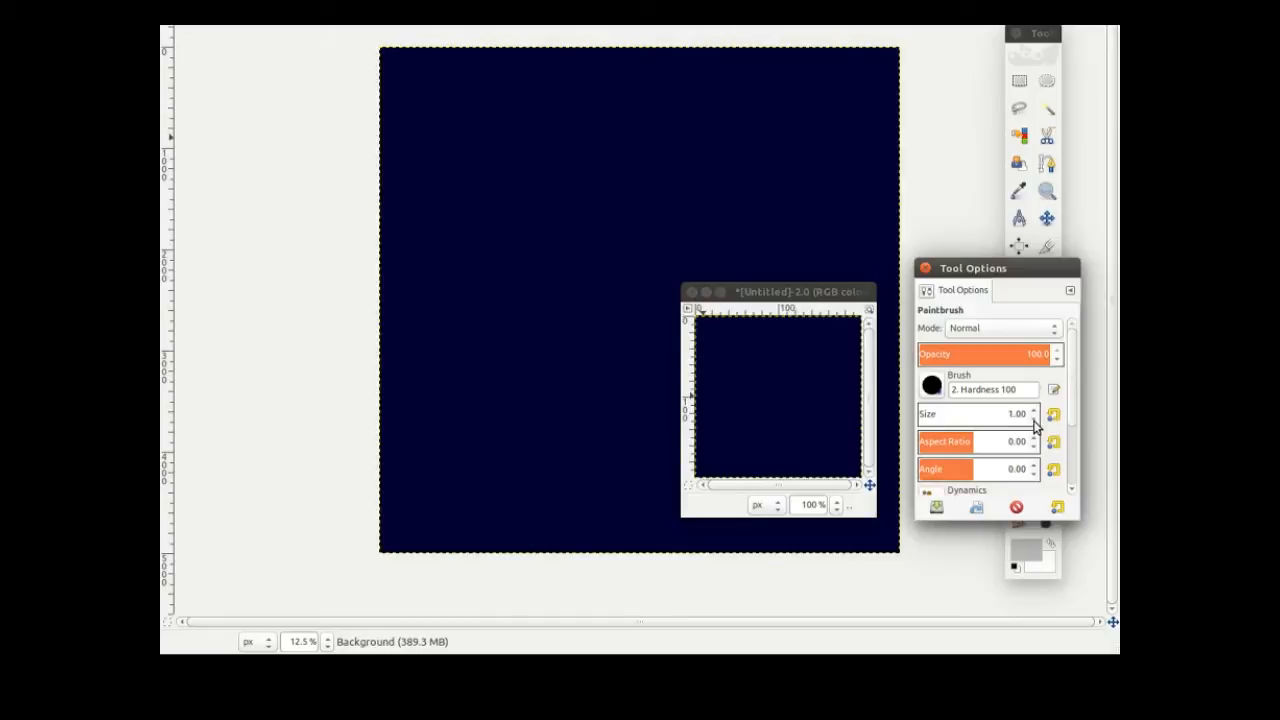
left_click(1038, 423)
- Paint seven single grey dots scattered across the small navy image as stars
left_click(721, 347)
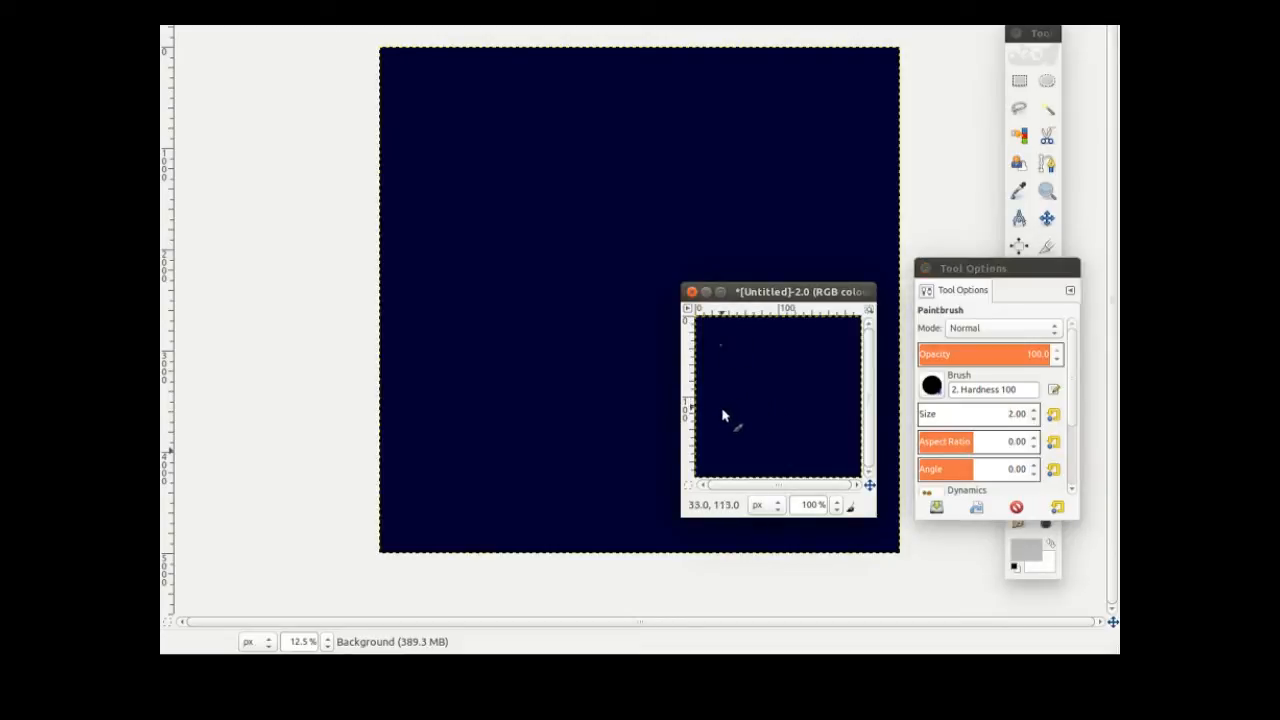
left_click(766, 419)
left_click(818, 385)
left_click(829, 451)
left_click(748, 466)
left_click(720, 379)
left_click(814, 369)
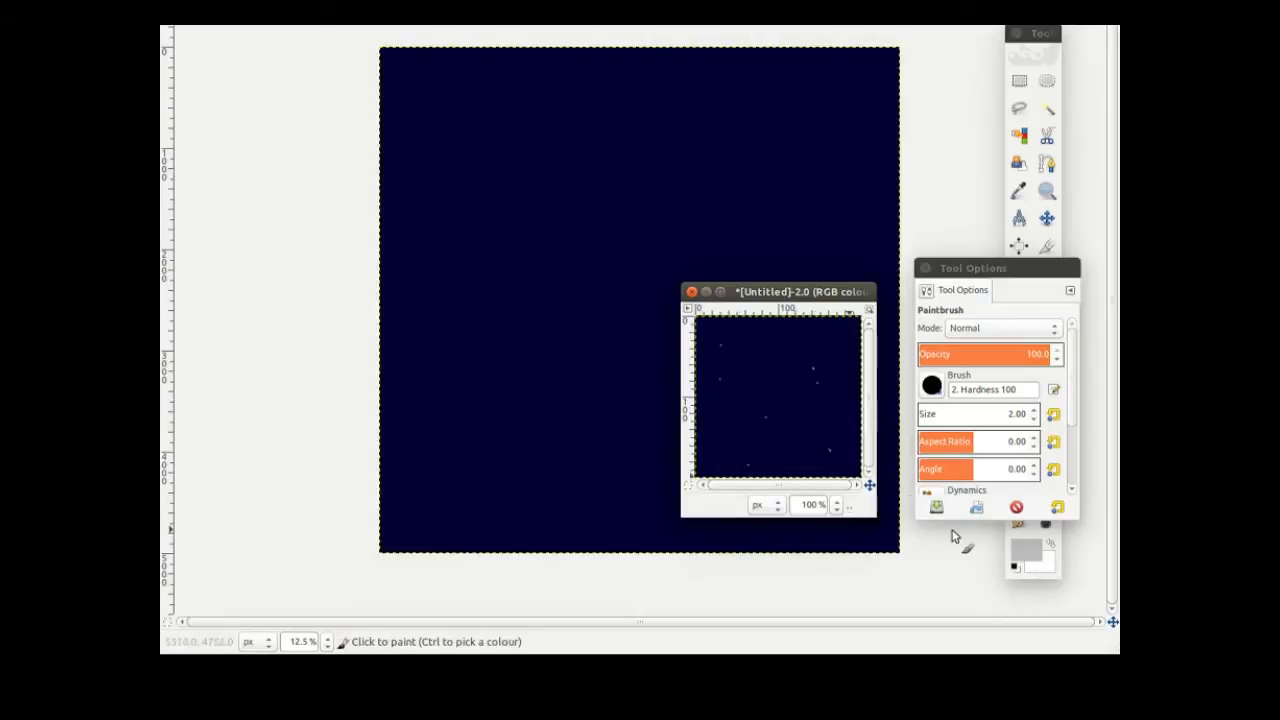
- Set the foreground colour to dark red bc0000 and paint a few single red dots across the small navy image
left_click(1023, 555)
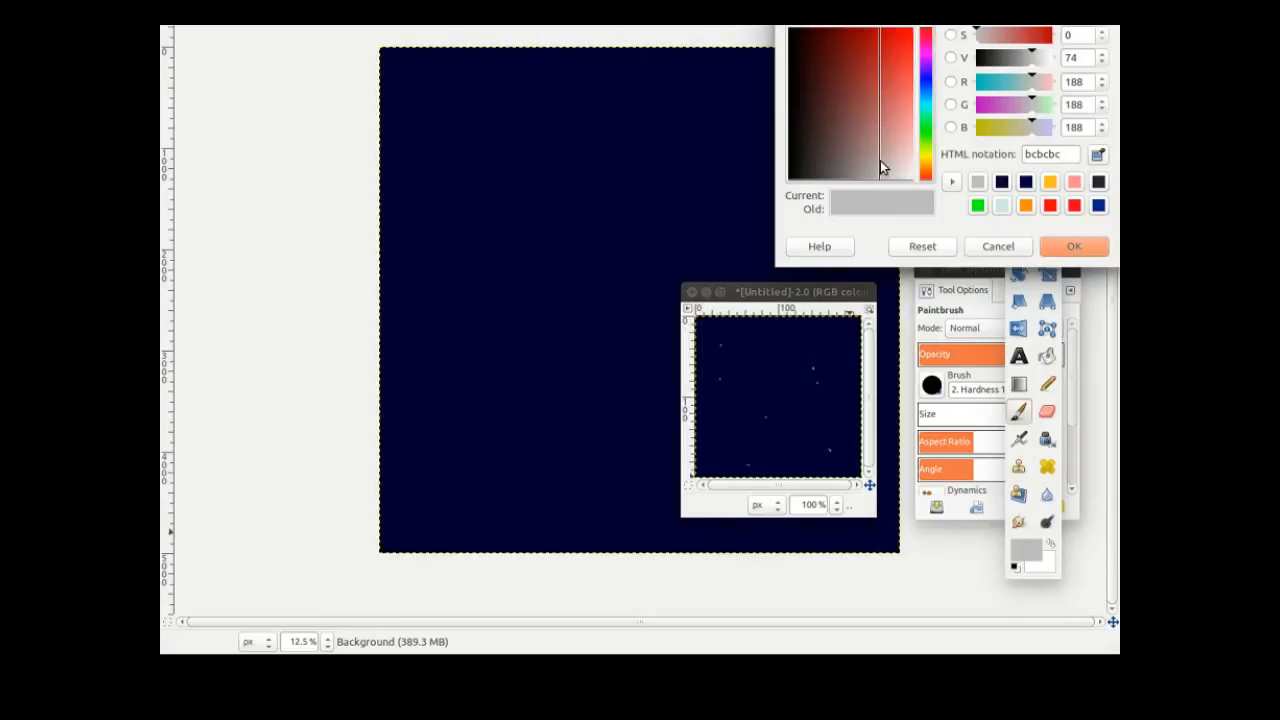
left_click(1053, 208)
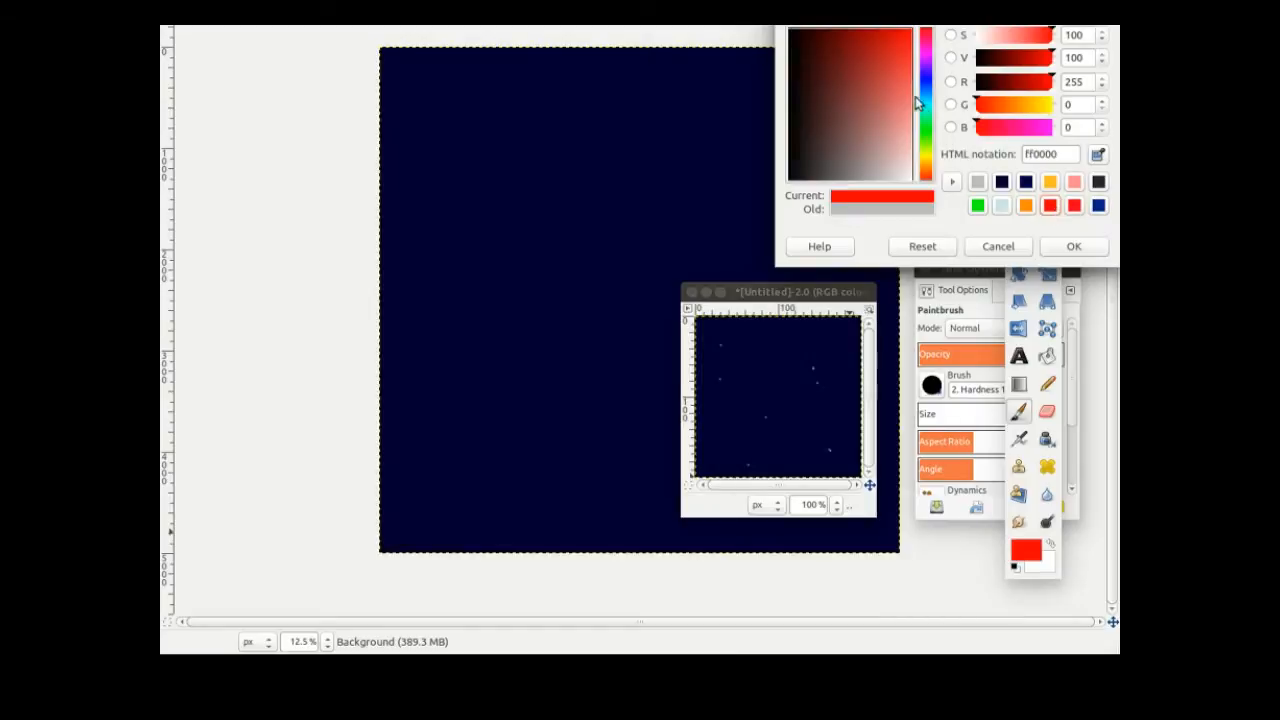
mouse_move(877, 125)
left_mouse_down()
mouse_move(873, 136)
mouse_move(861, 105)
mouse_move(894, 109)
mouse_move(878, 110)
mouse_move(897, 105)
mouse_move(887, 100)
mouse_move(900, 69)
mouse_move(870, 28)
mouse_move(879, 35)
left_mouse_up()
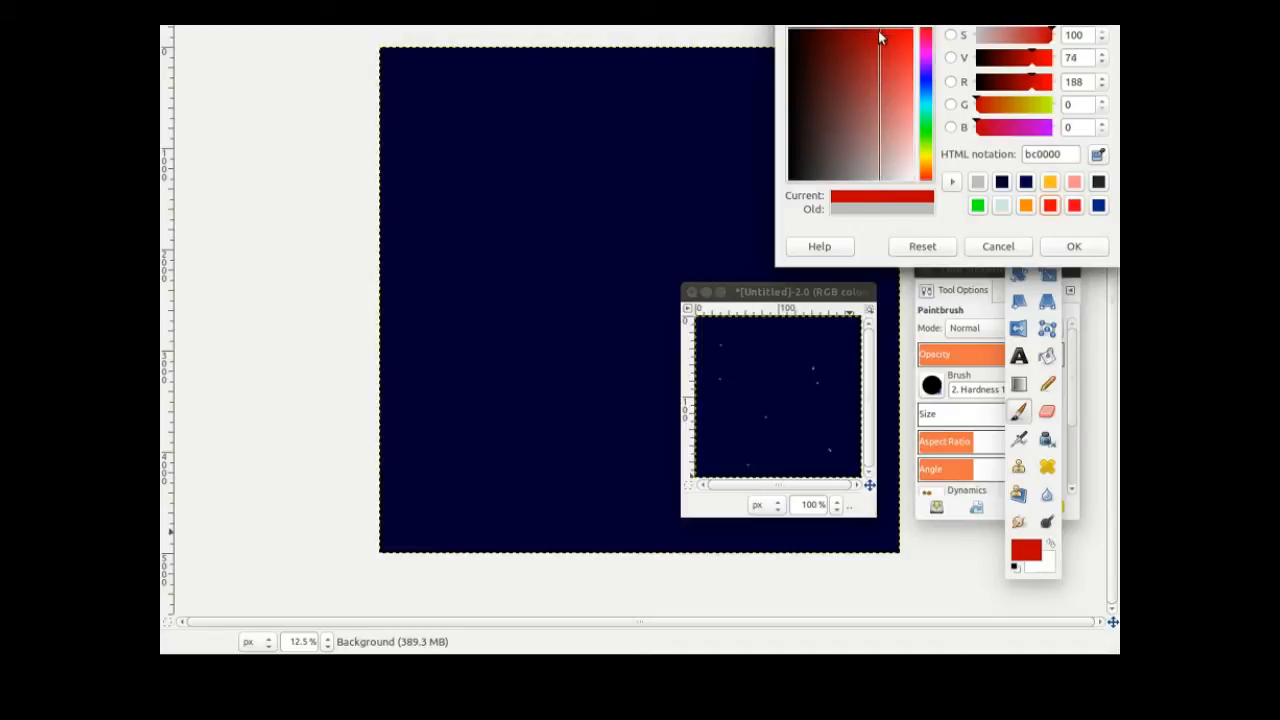
left_click(1075, 247)
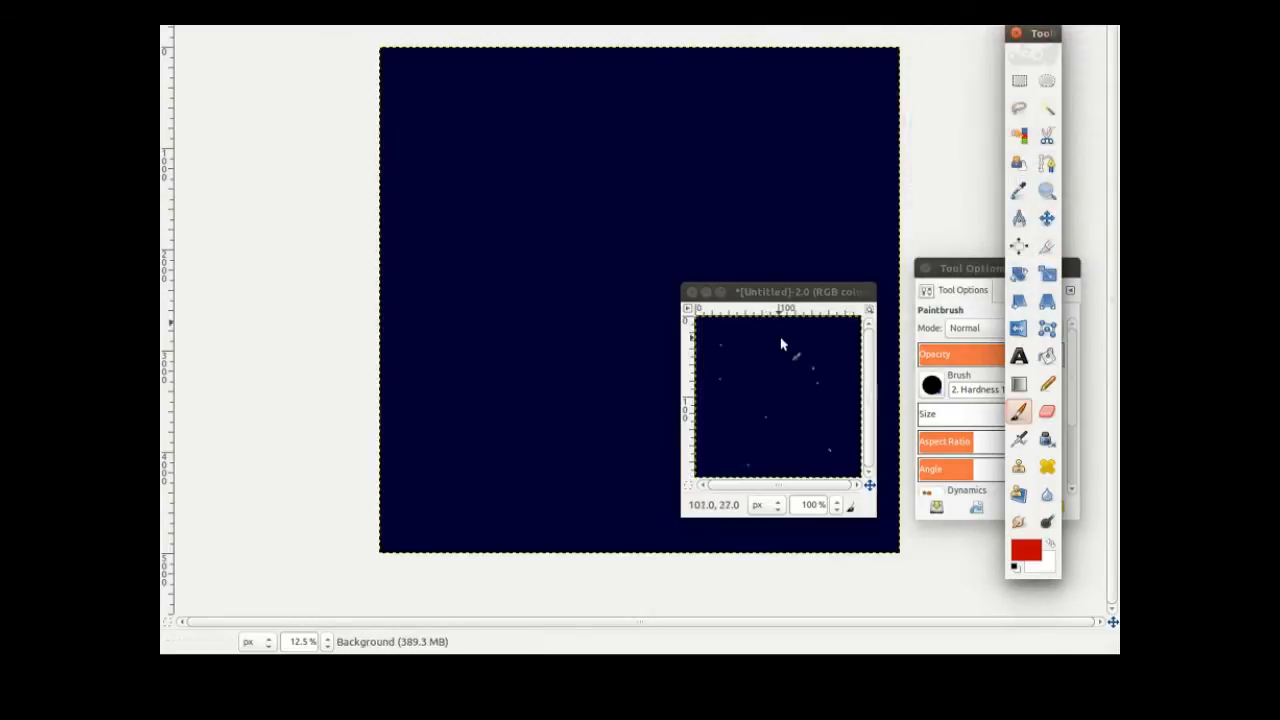
left_click(783, 342)
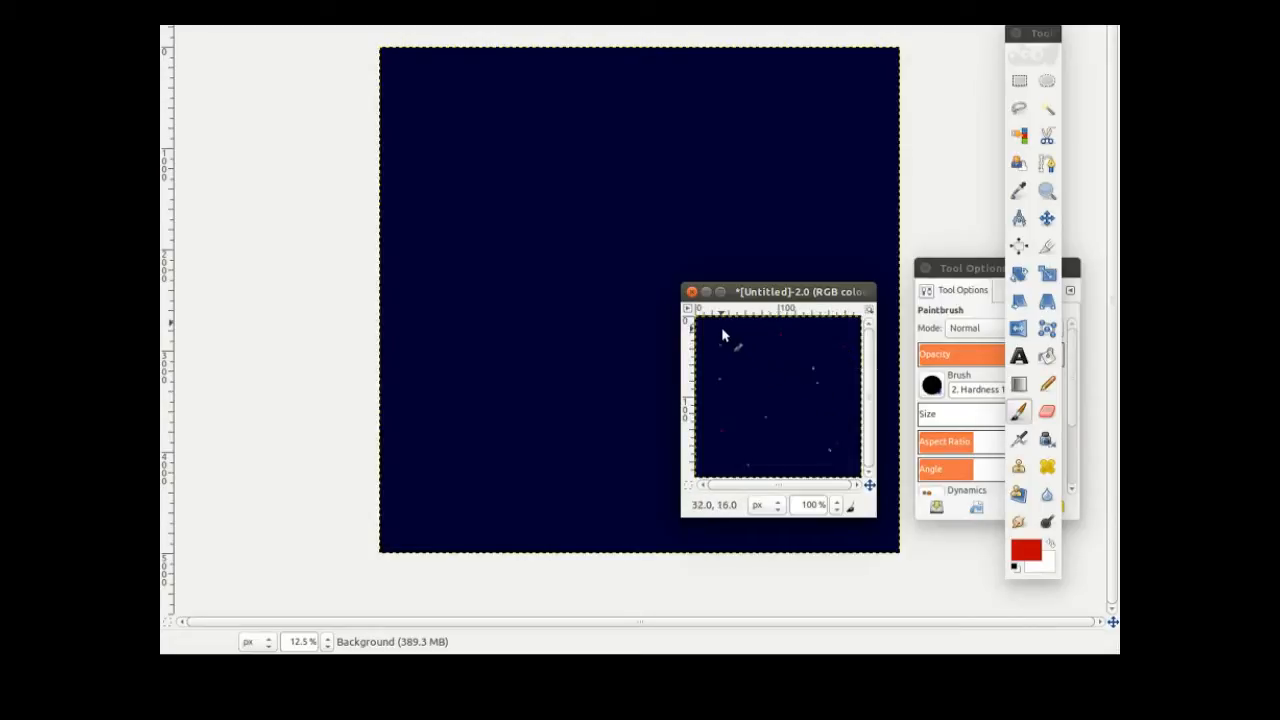
- Set the foreground colour to blue 001191 and paint a few single blue dots among the stars in the small image
left_click(1027, 556)
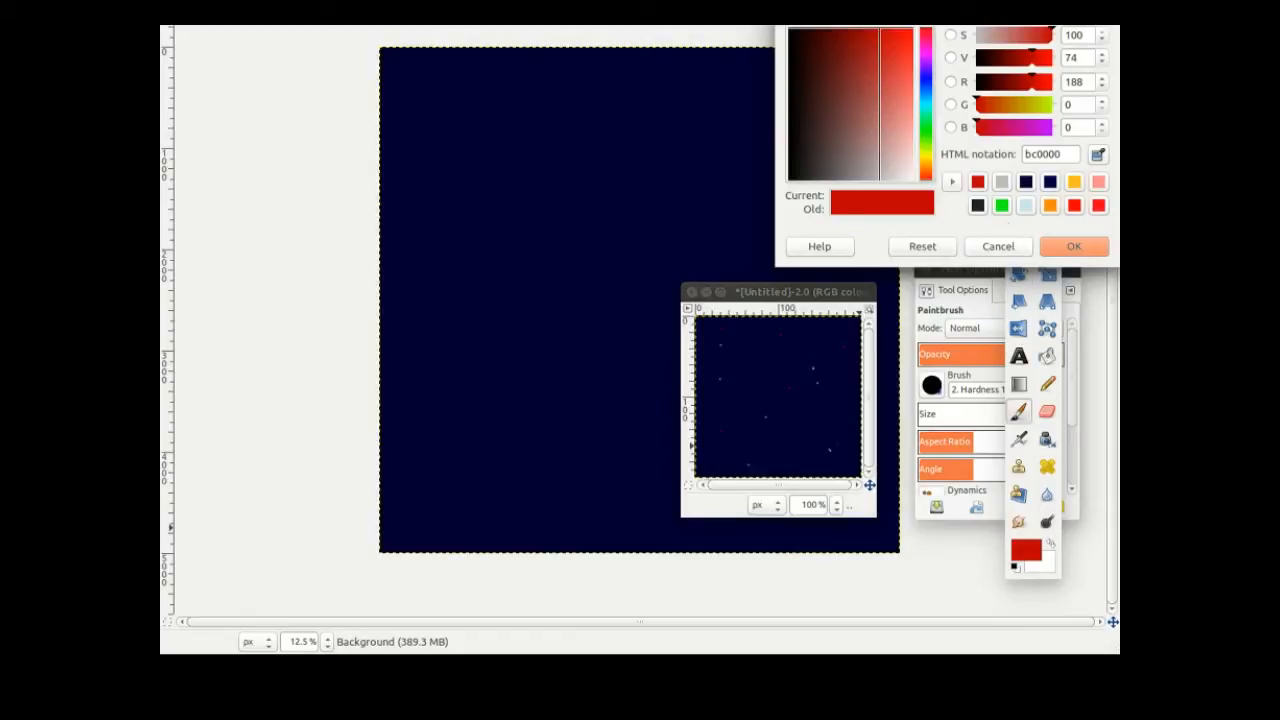
left_click_drag(886, 76, 858, 33)
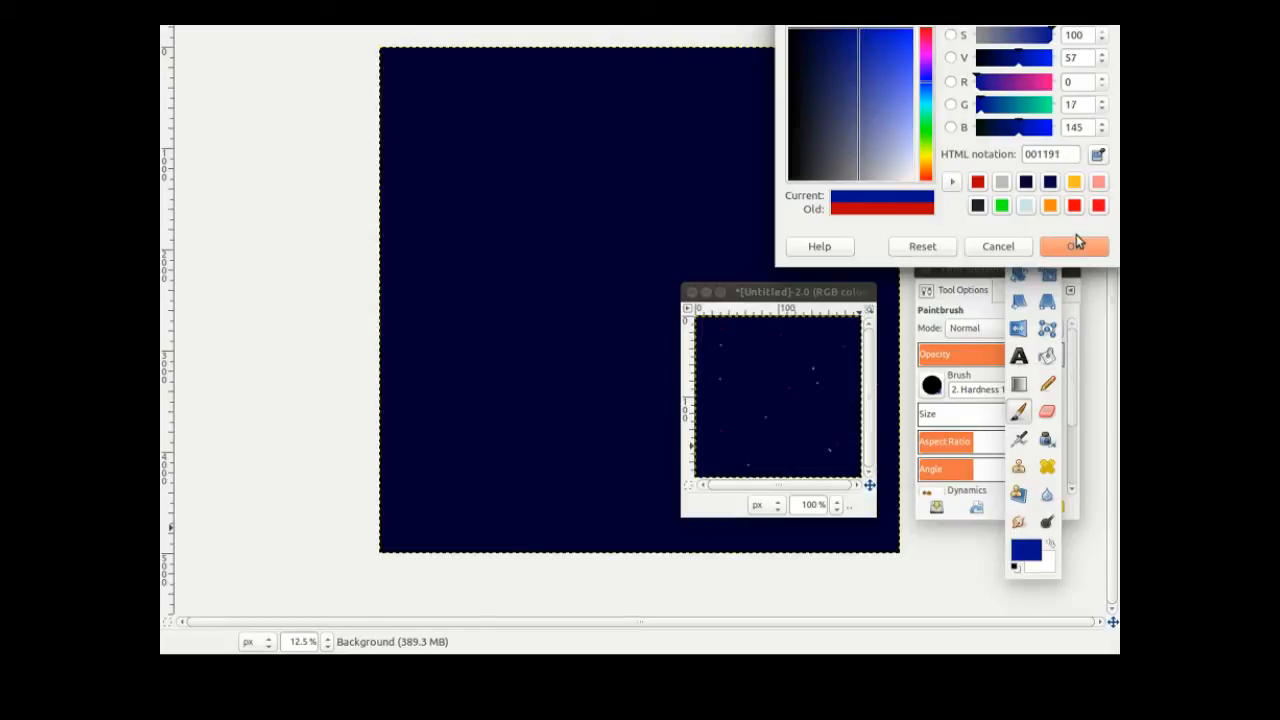
left_click(1073, 245)
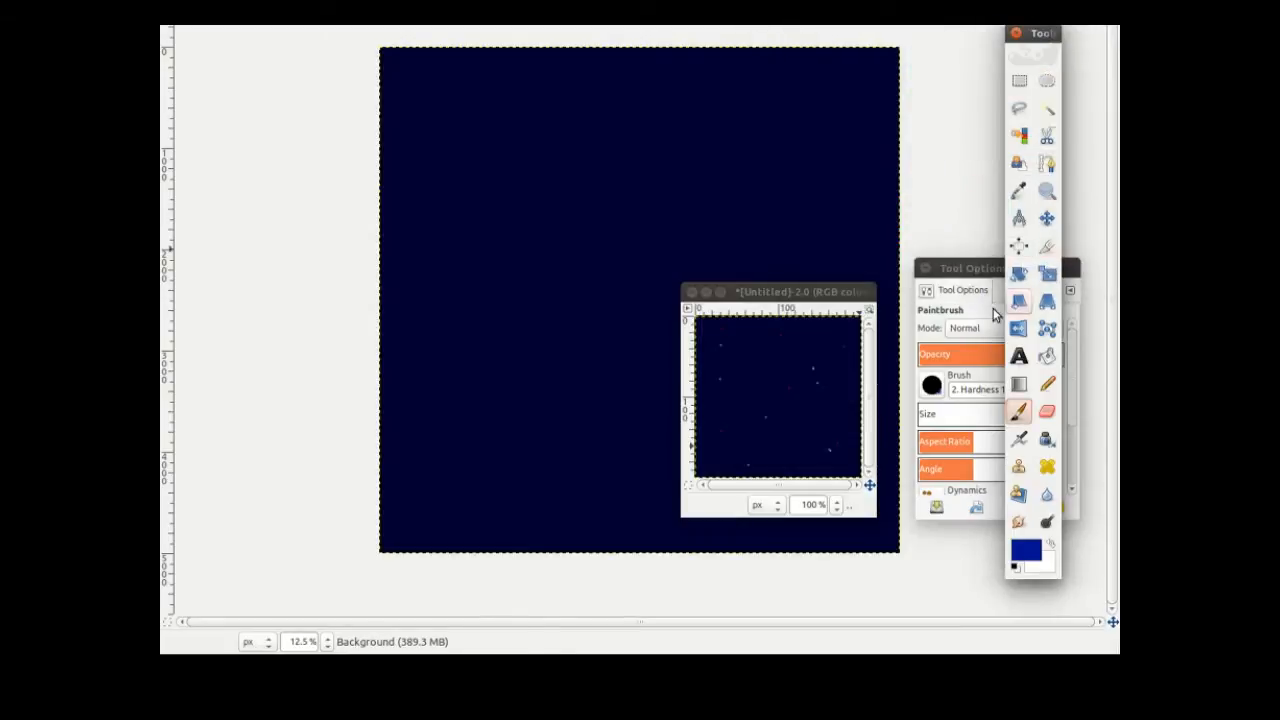
left_click(733, 442)
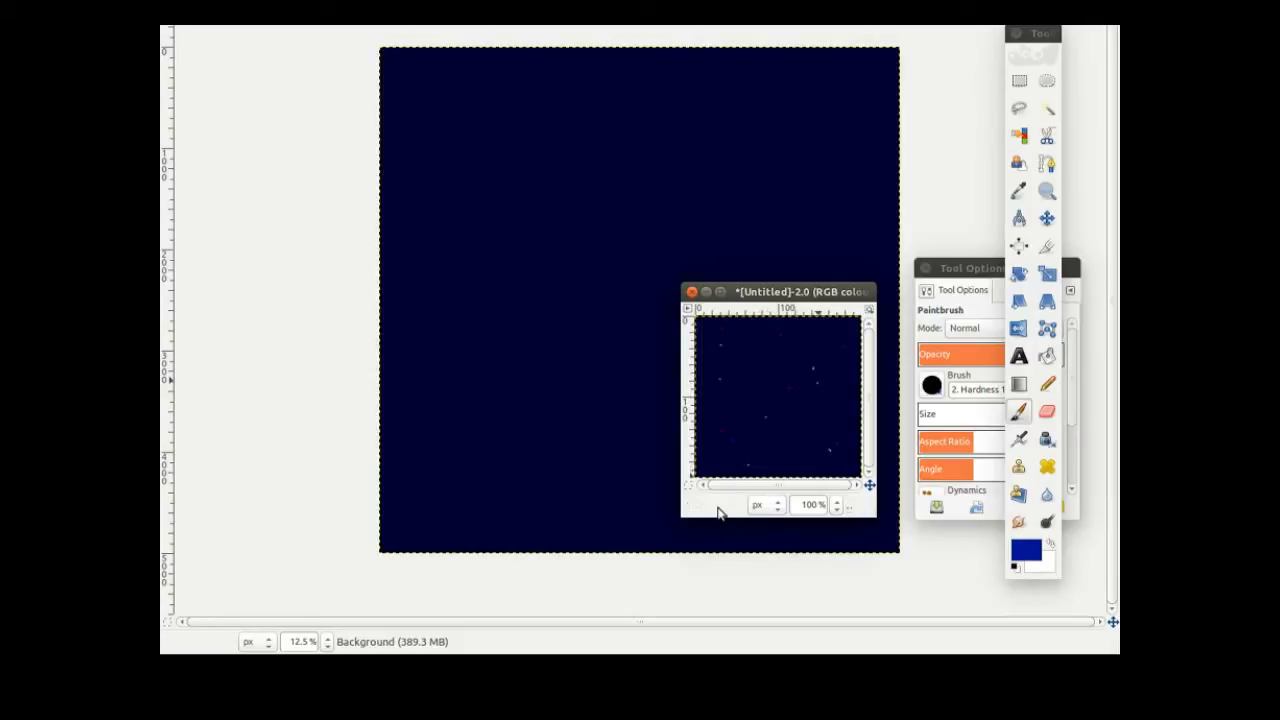
- Move the small image's window to the lower-left edge of the large canvas, select the whole small image and copy it
mouse_move(803, 288)
left_click_drag(733, 292, 265, 299)
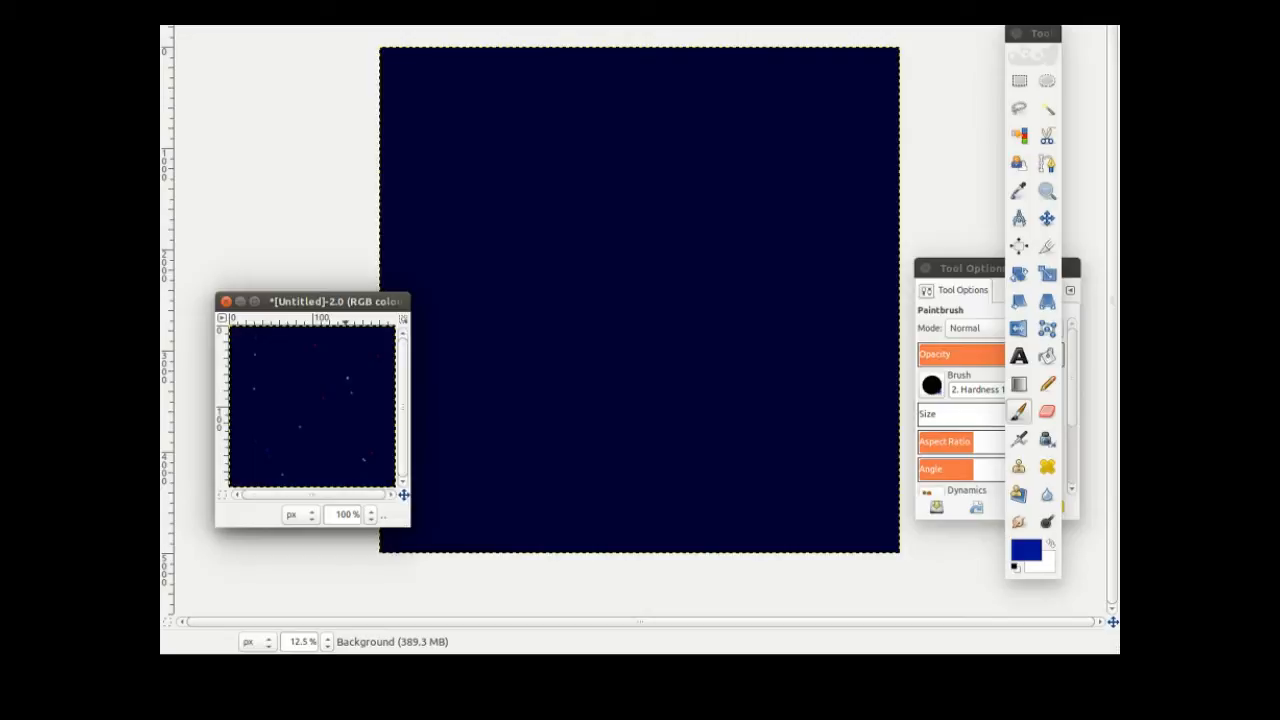
mouse_move(279, 302)
left_click(338, 302)
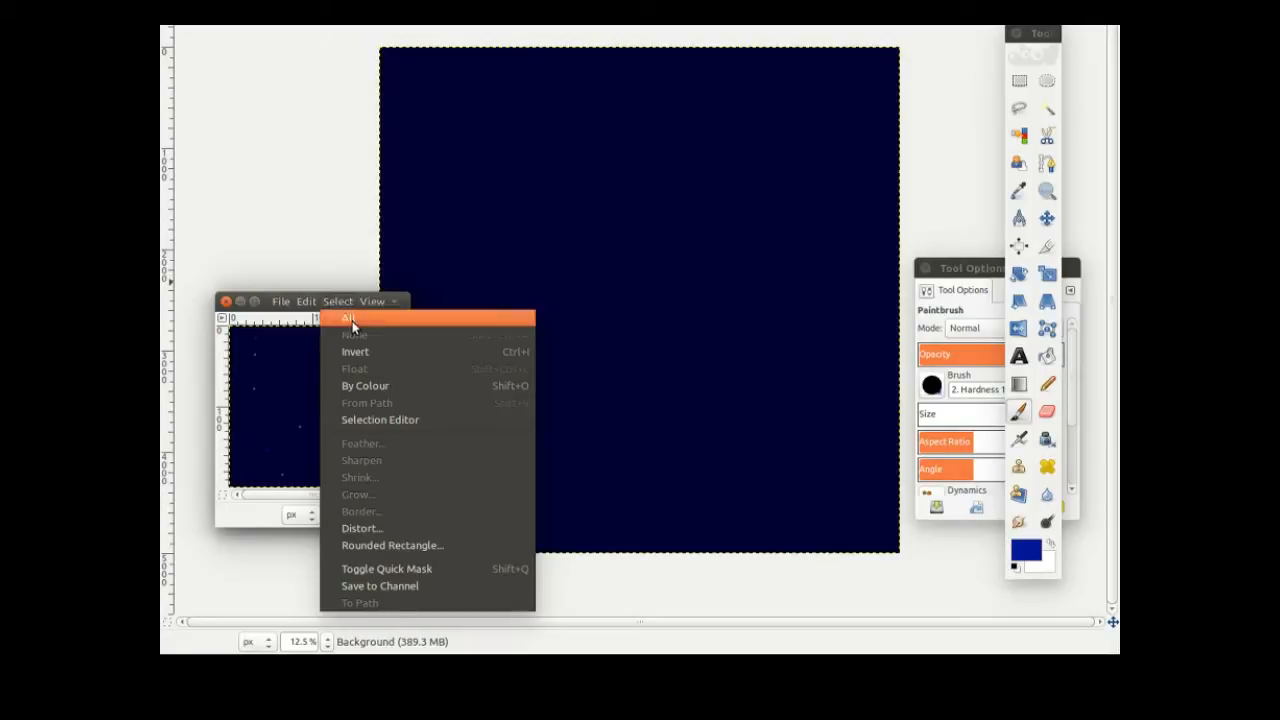
left_click(352, 321)
left_click(303, 302)
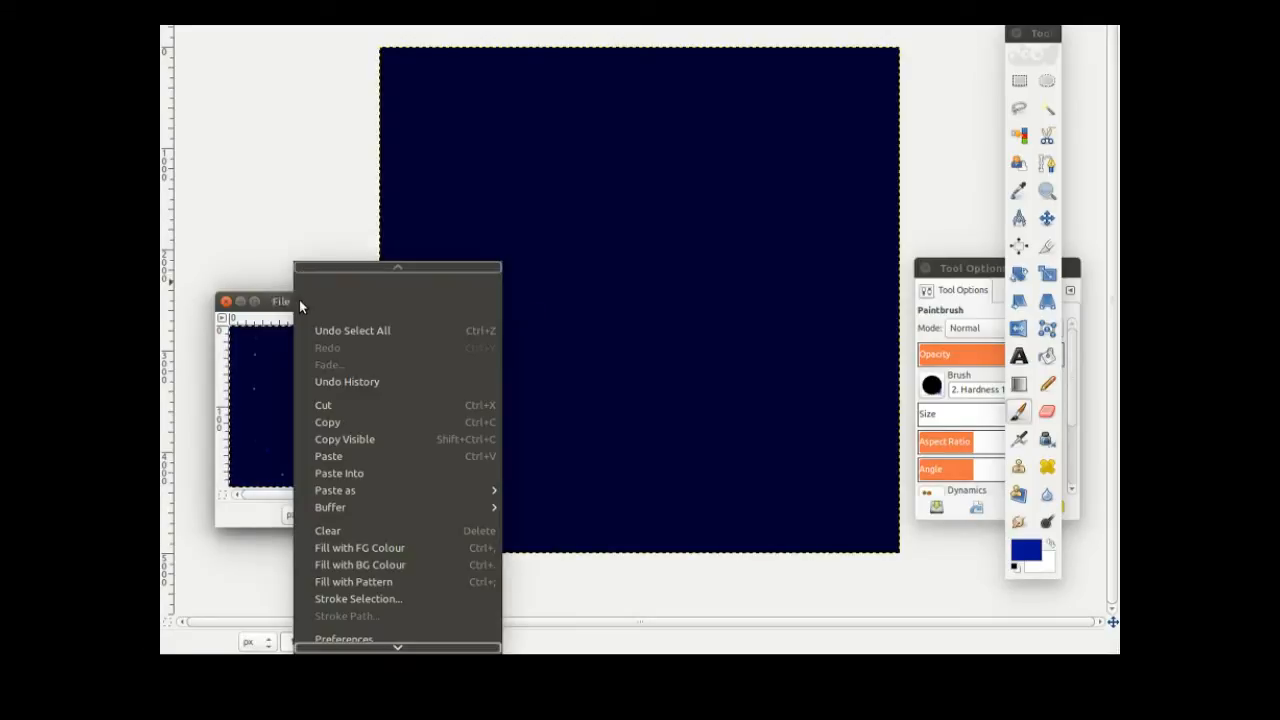
left_click(333, 422)
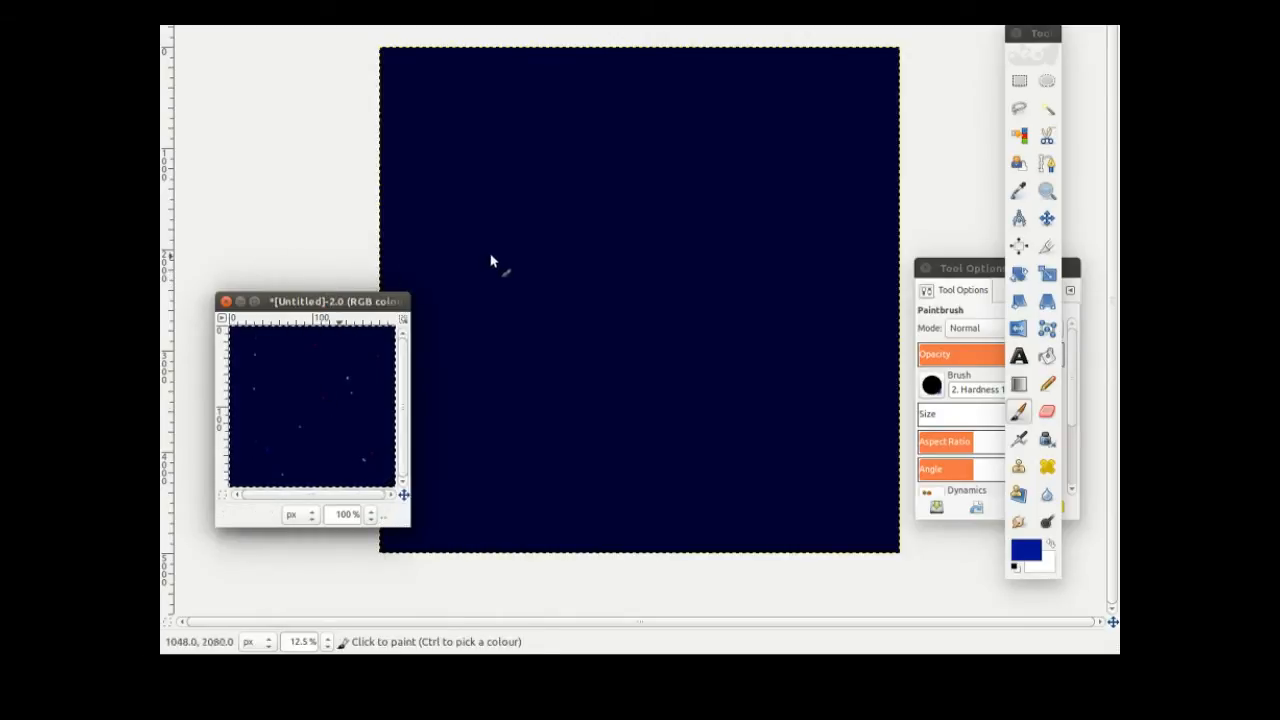
- Set the Paintbrush to the Clipboard brush at size 202.00, moving the small image's window clear of the large canvas
left_click(963, 268)
left_click(932, 386)
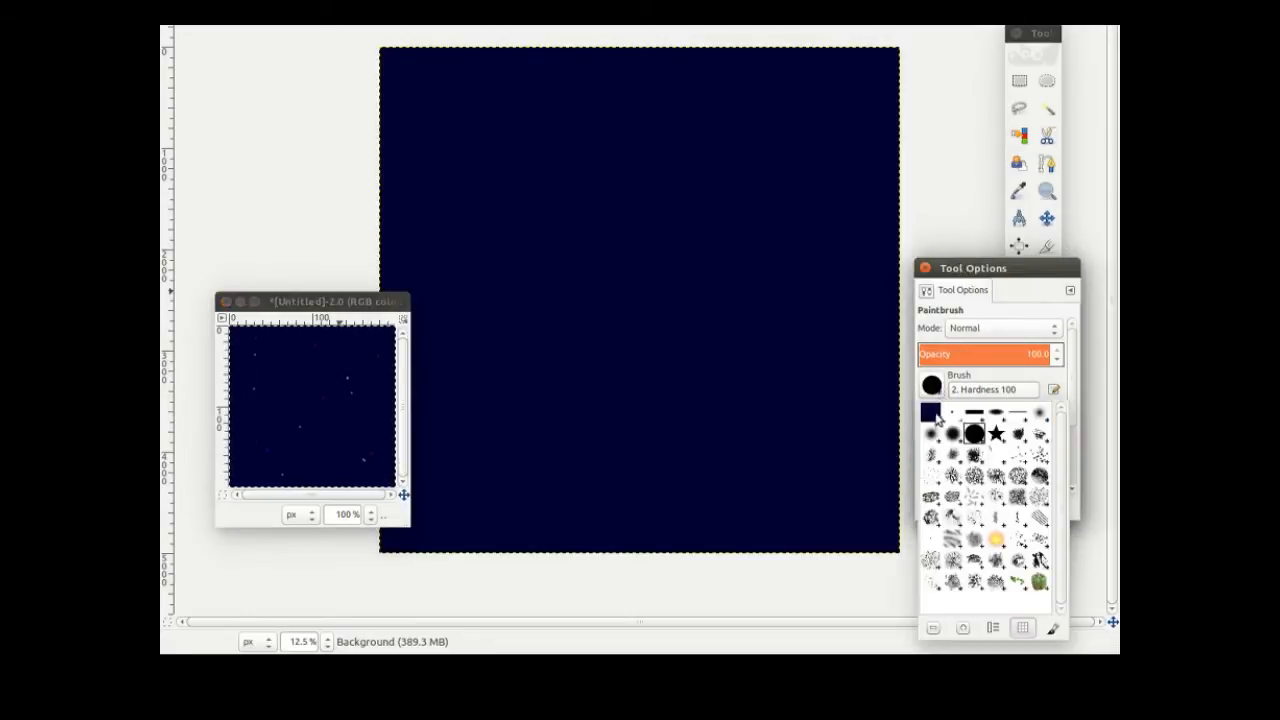
left_click(930, 414)
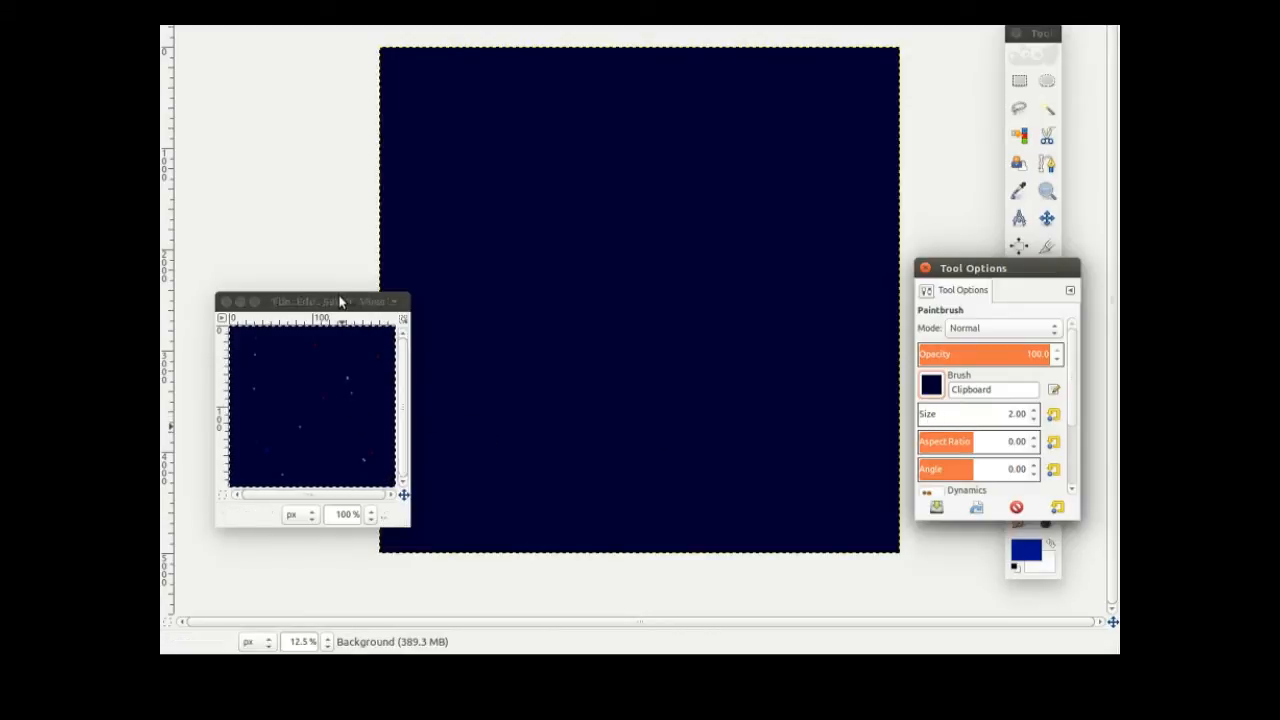
left_click_drag(331, 296, 276, 290)
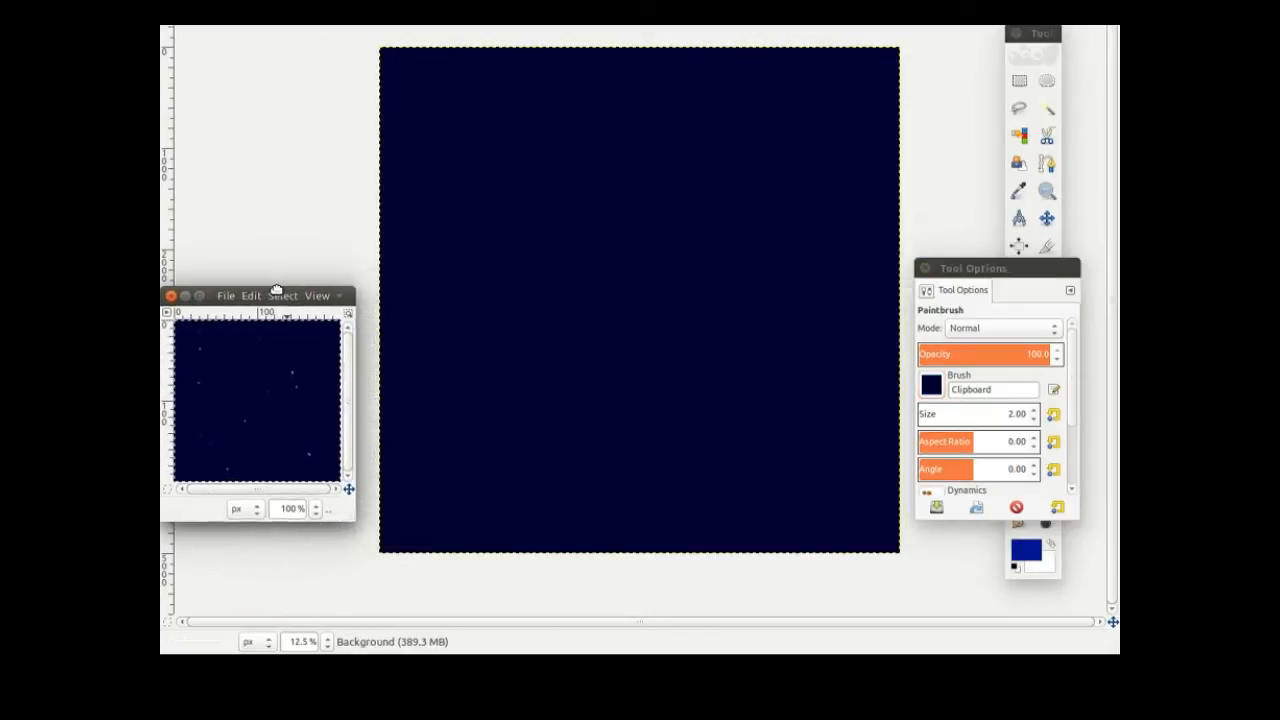
left_click(1036, 411)
scroll(1040, 415, "up", 6)
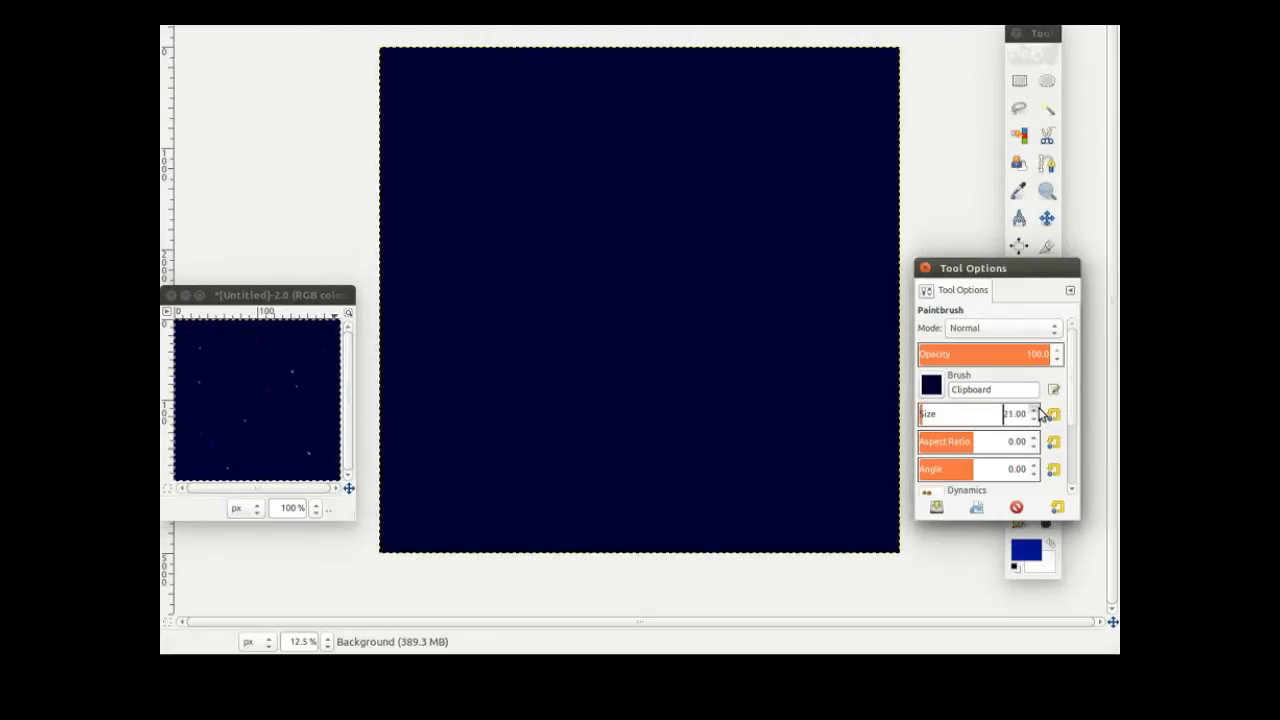
scroll(1040, 415, "up", 10)
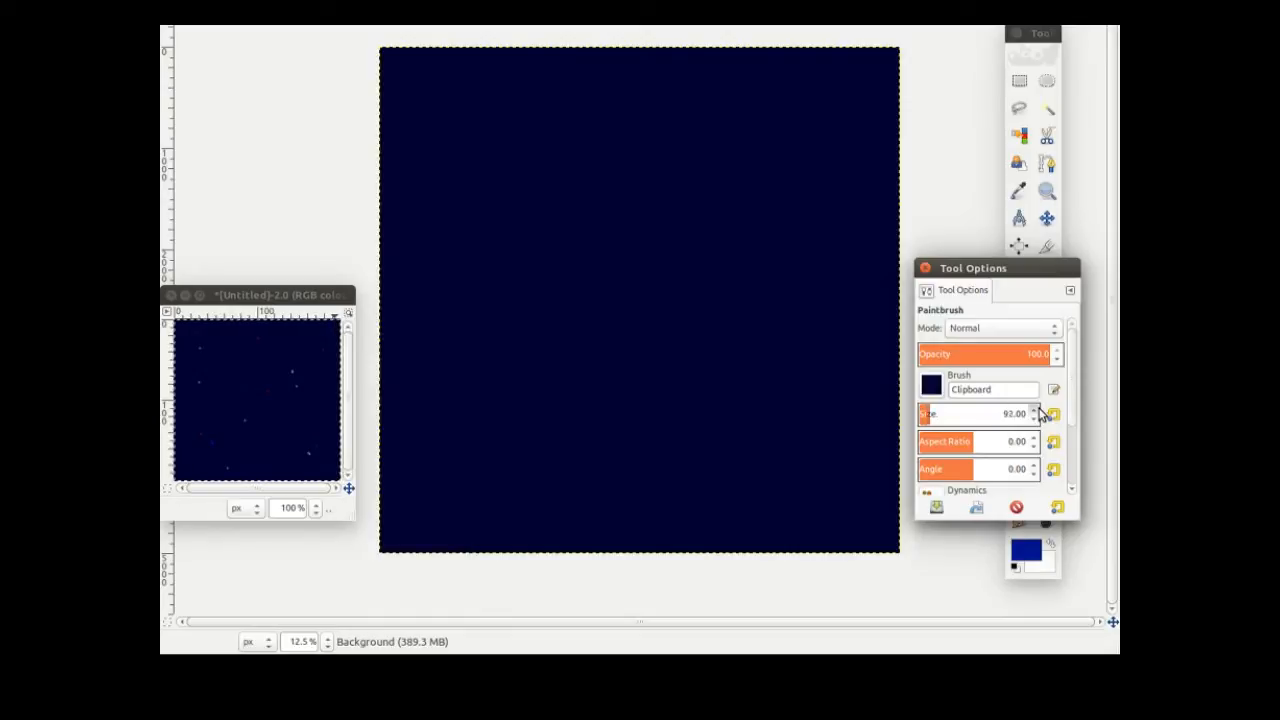
scroll(1040, 415, "up", 6)
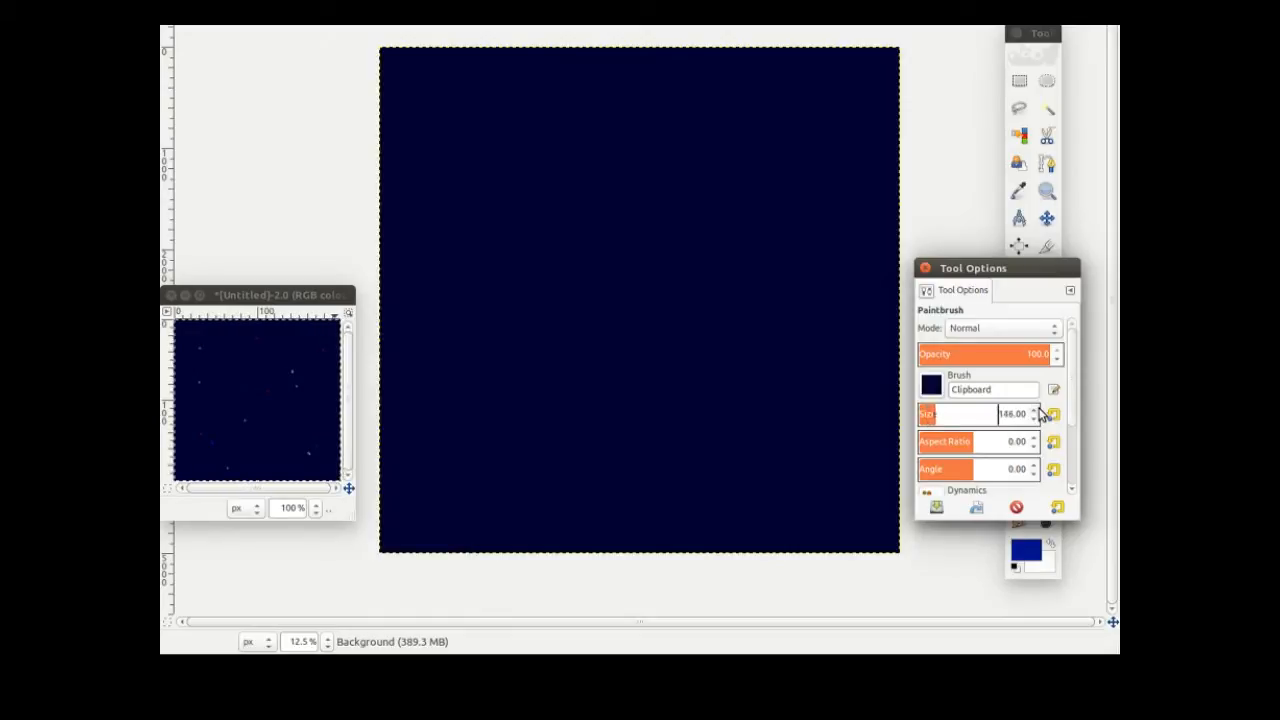
scroll(1040, 415, "up", 6)
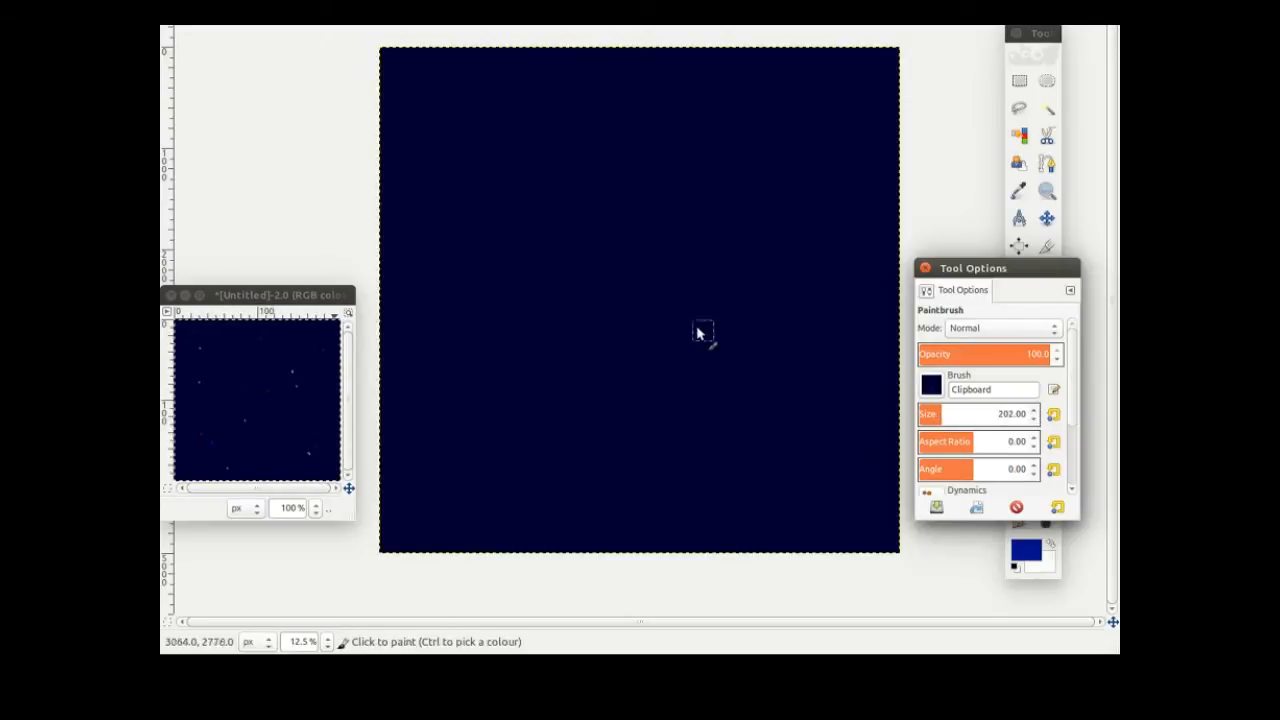
- Stamp the copied stars onto the large navy canvas, first at angle 0.00 and again with the brush angle set to 96.00
left_click(406, 77)
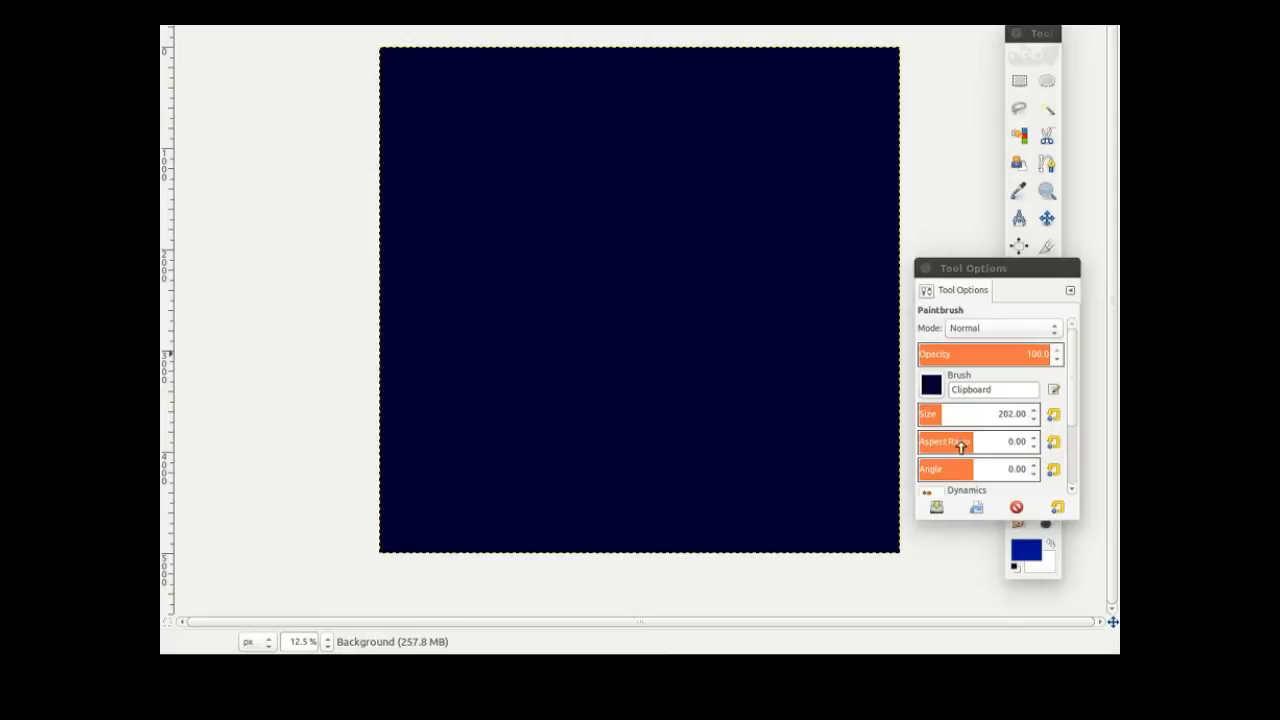
left_click_drag(974, 473, 1015, 478)
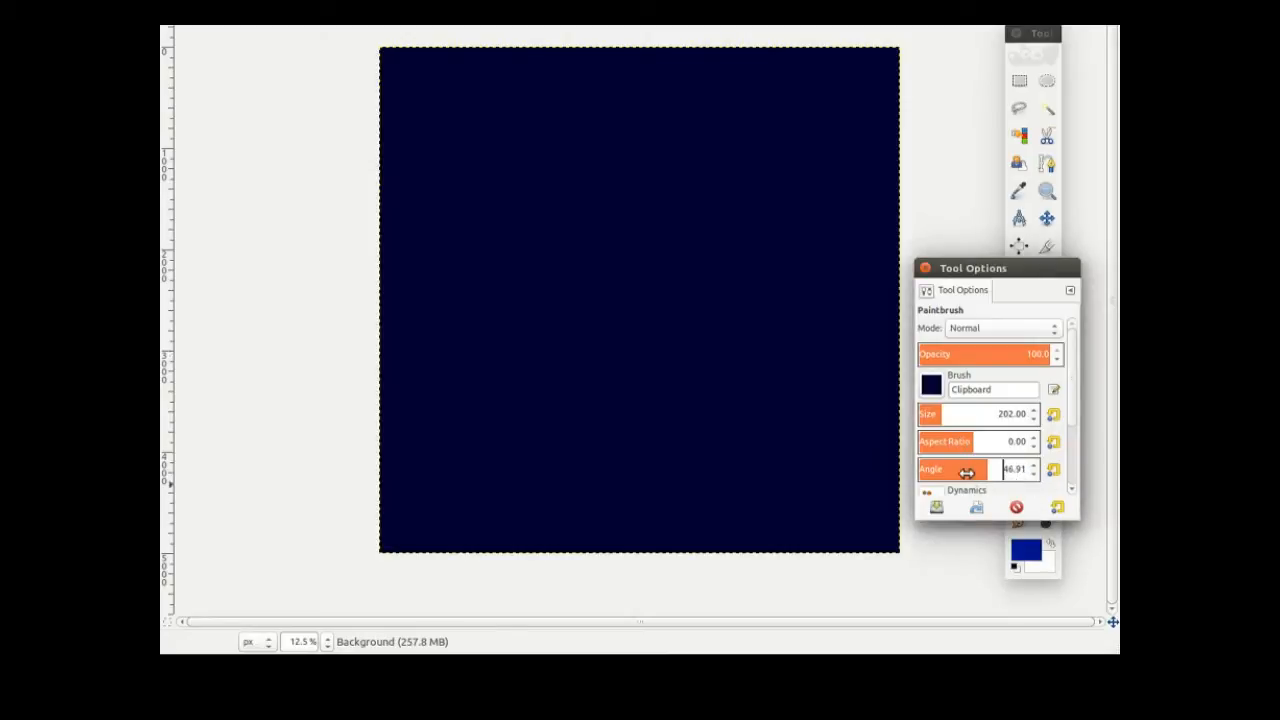
left_click_drag(1036, 478, 1104, 478)
left_click_drag(997, 472, 1048, 479)
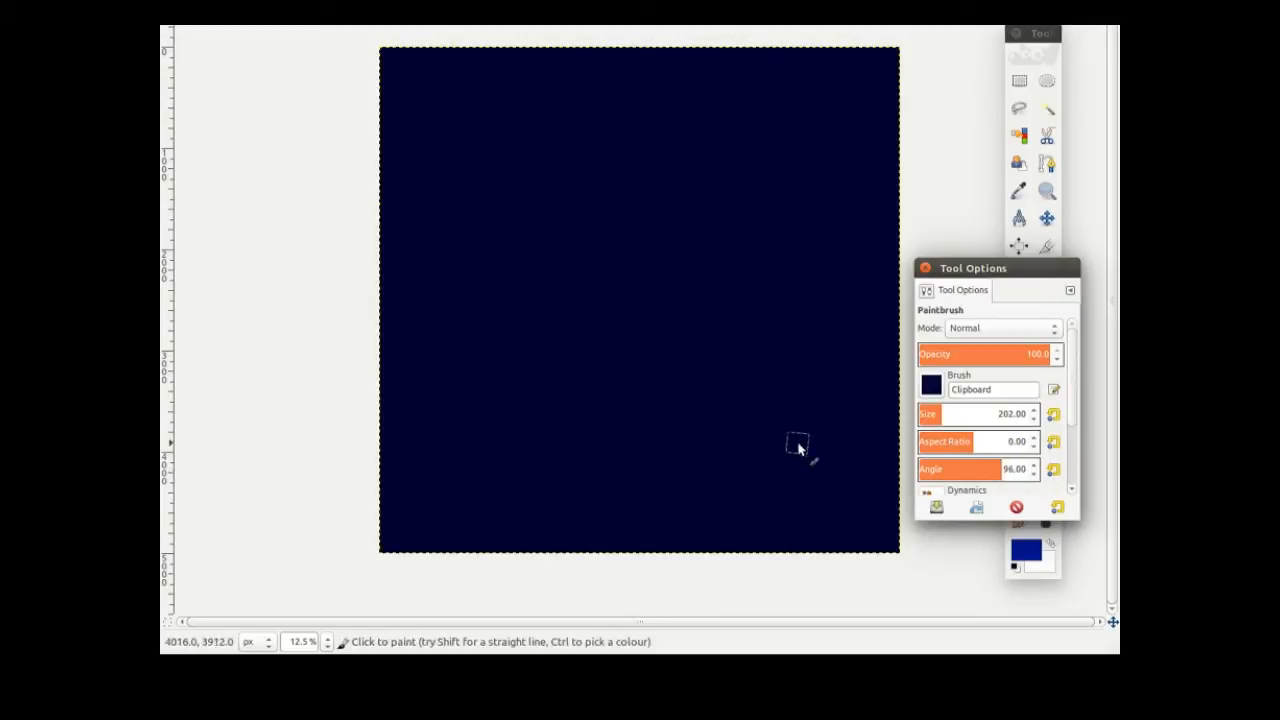
left_click(798, 450)
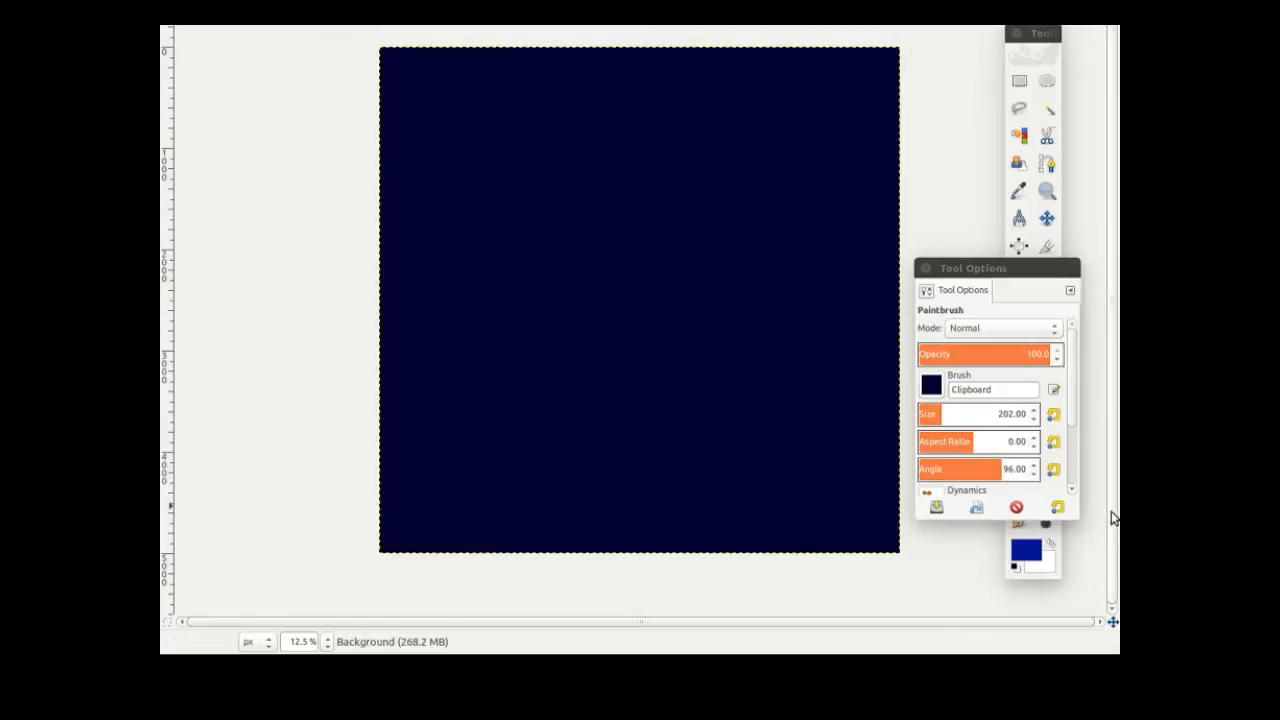
- Enlarge the Clipboard brush to size 371.84 and stamp more stars on the large canvas, varying the angle through 39.27, 11.72 and 87.27
left_click_drag(938, 419, 960, 415)
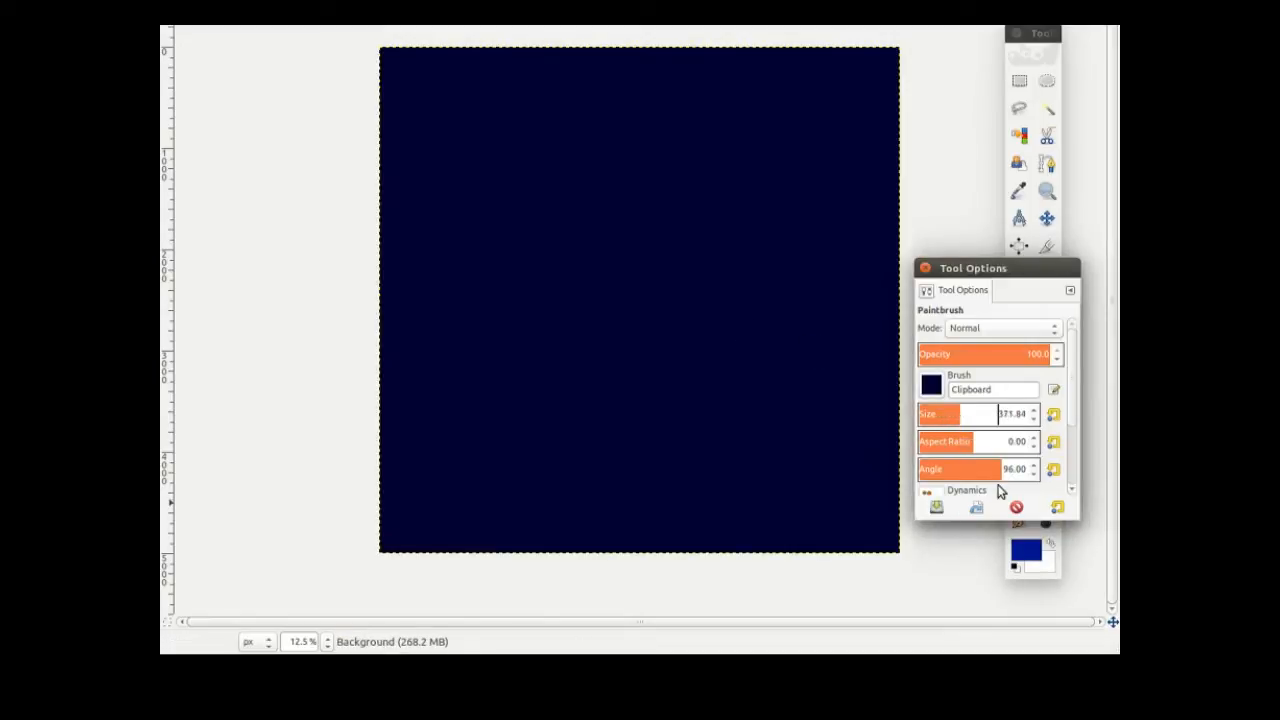
left_click_drag(1005, 472, 975, 472)
left_click(815, 380)
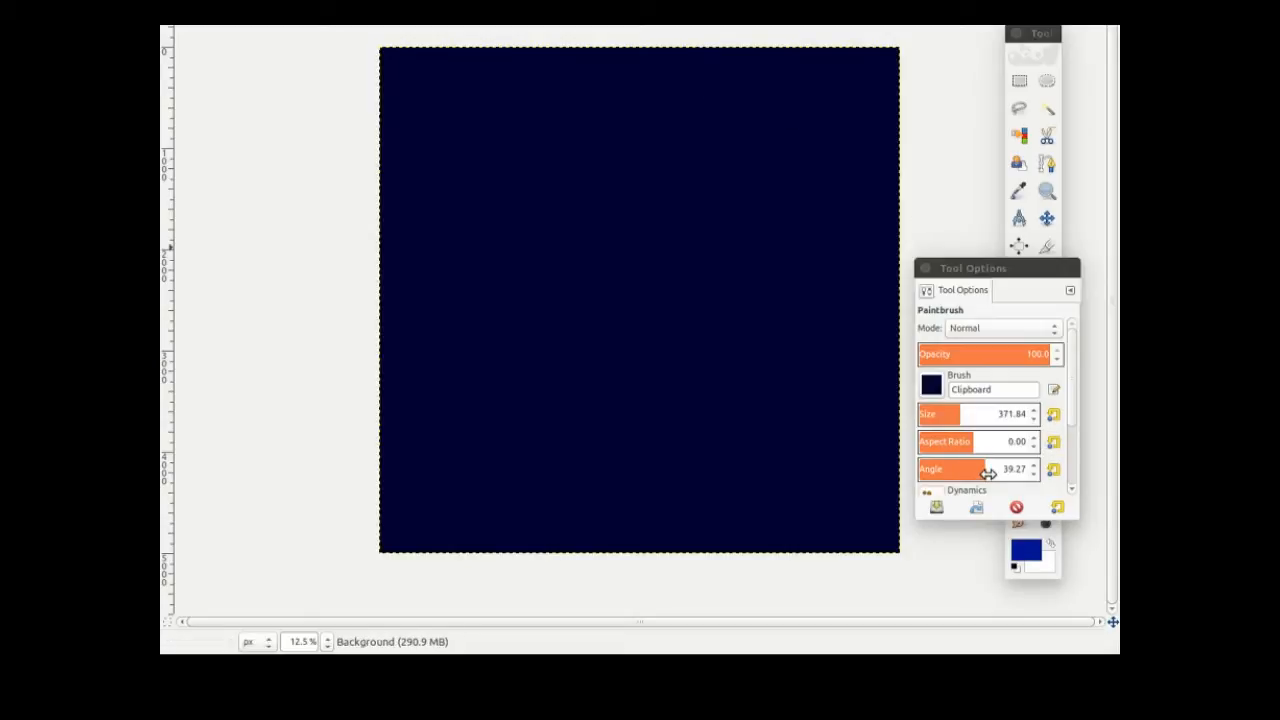
left_click_drag(985, 472, 975, 478)
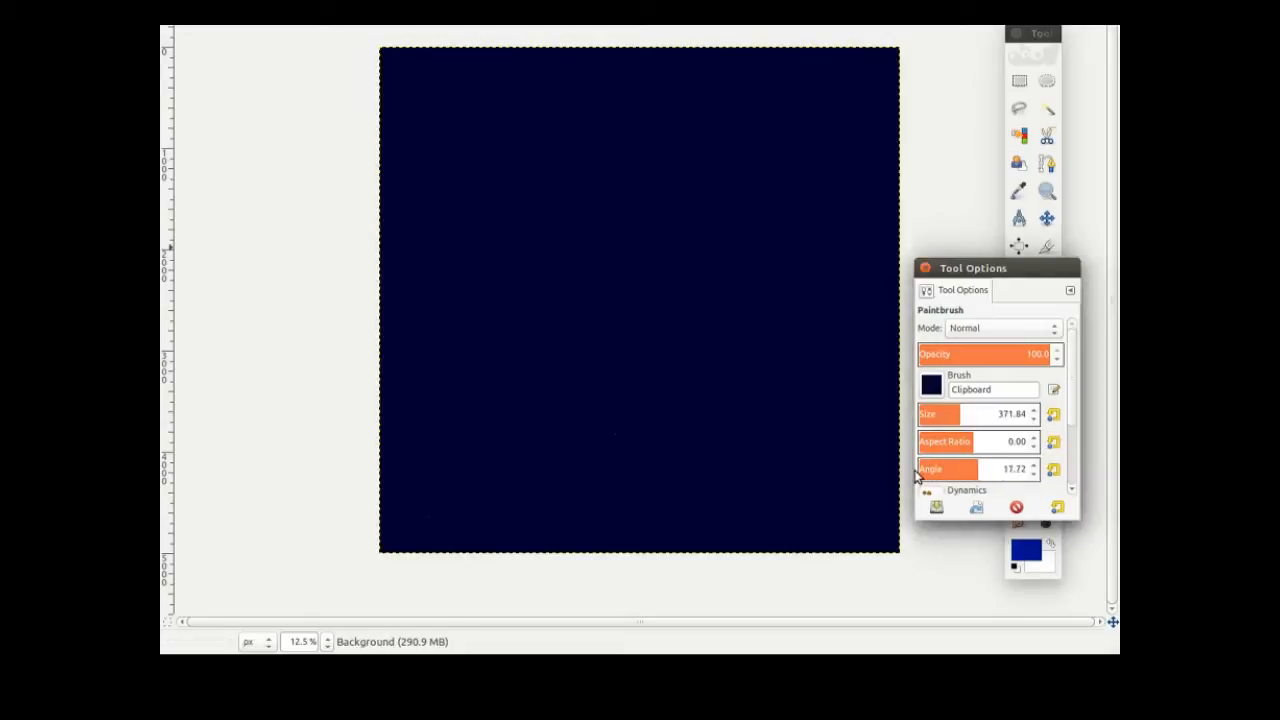
left_click_drag(985, 476, 995, 485)
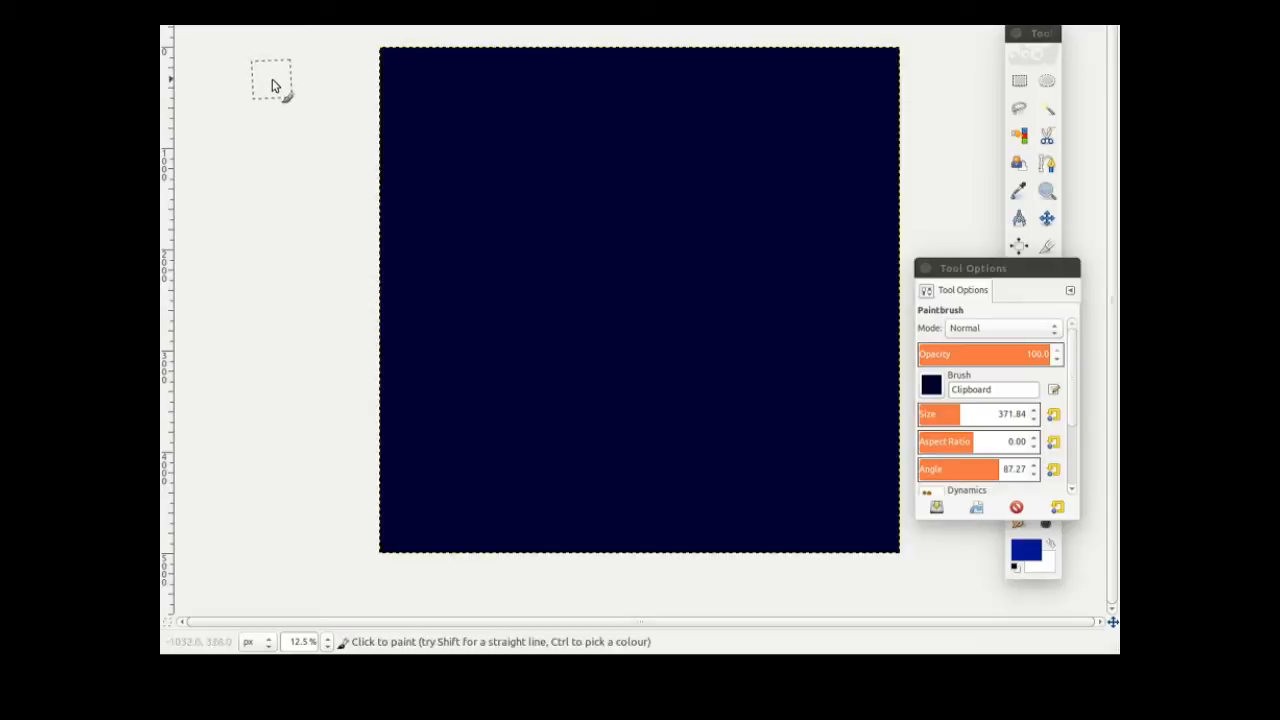
- Bring the small star image's window in front of the large canvas and try to move it over the canvas
key("alt+Tab")
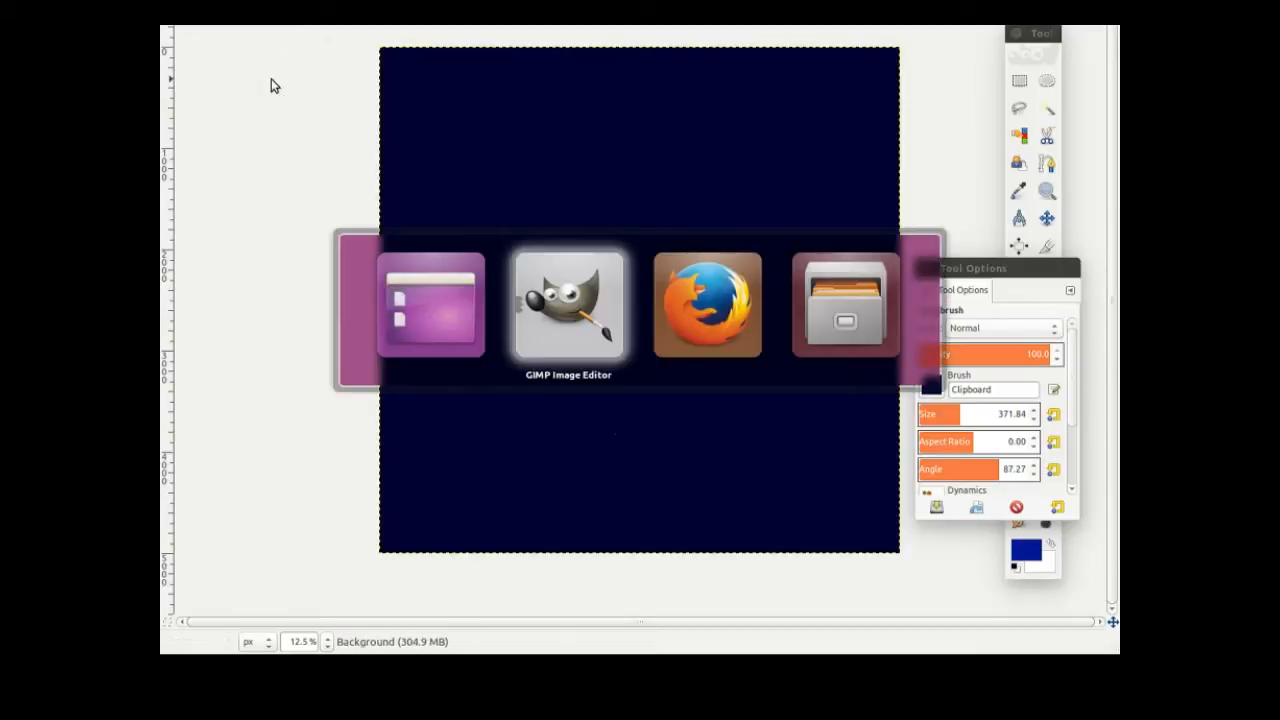
key("alt+Tab")
key("alt+Tab")
key("alt+Tab")
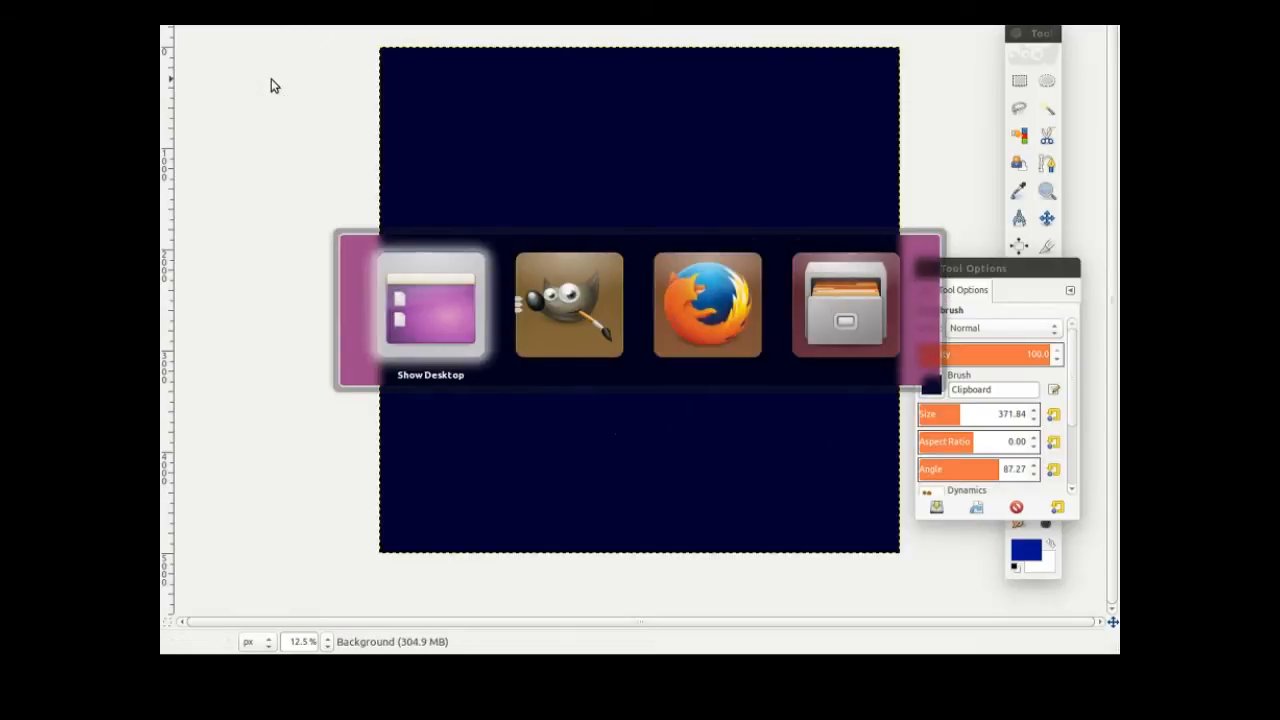
key("alt+Tab")
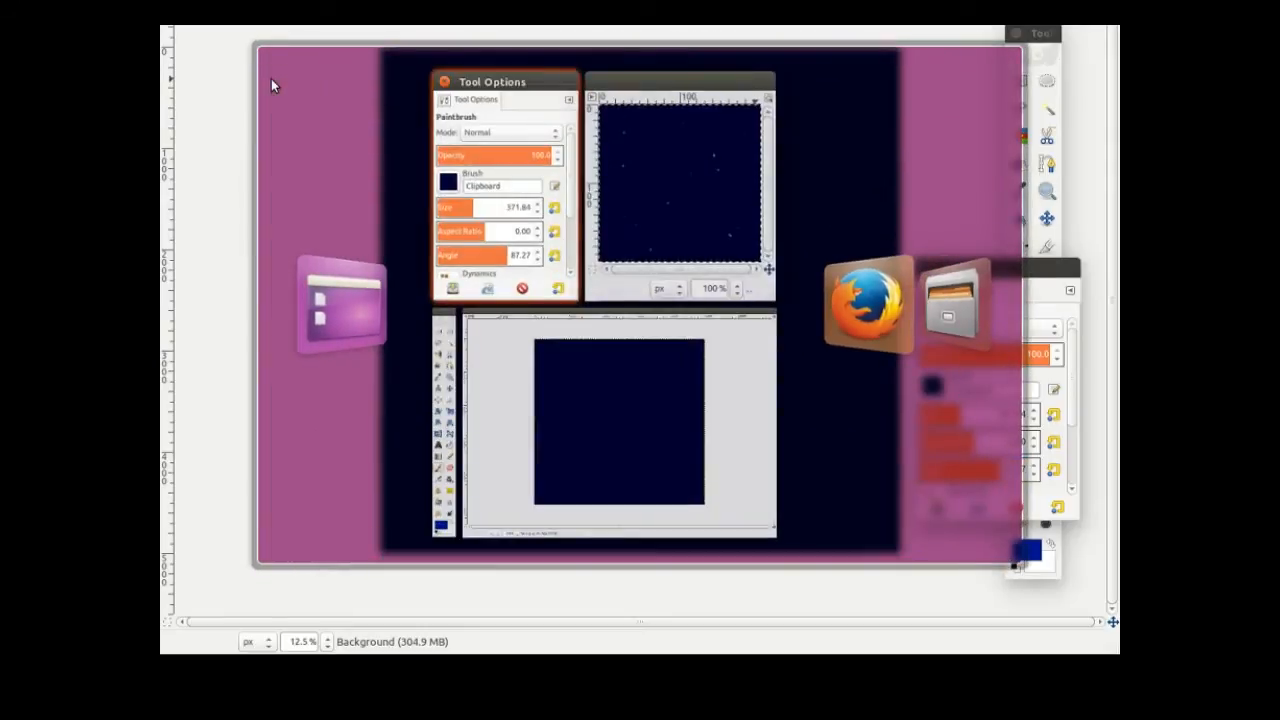
key("alt+grave")
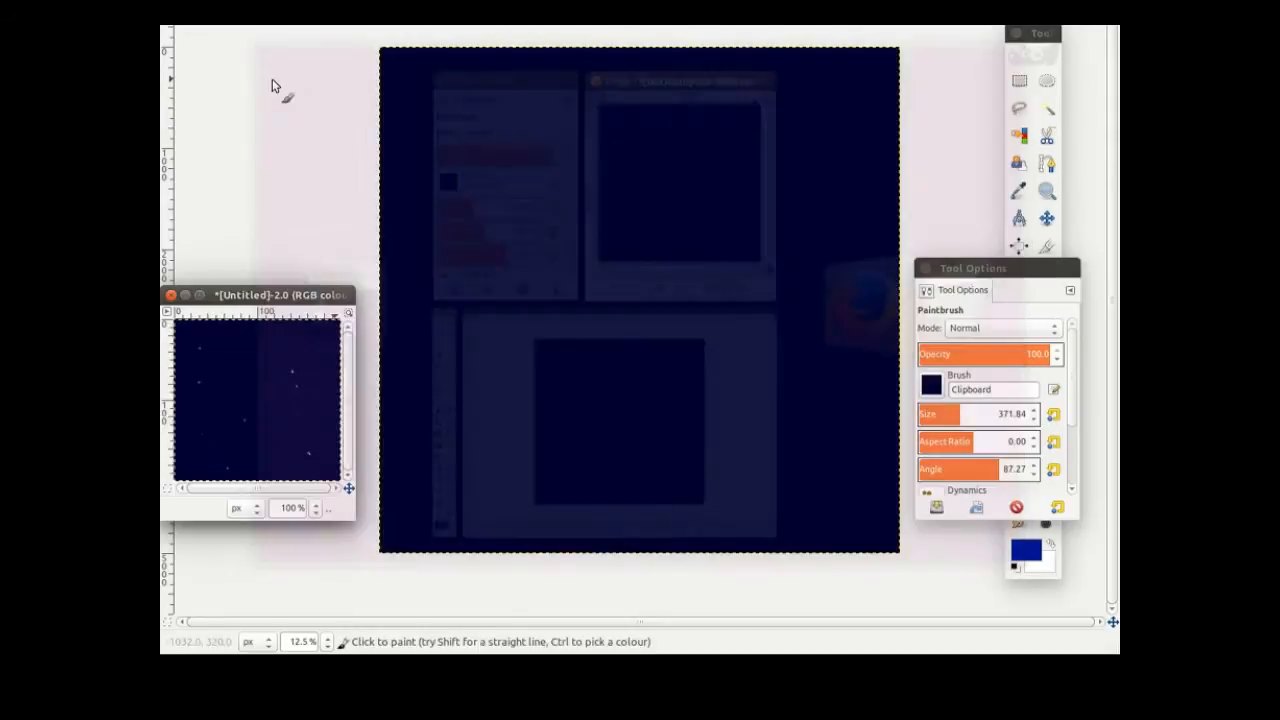
mouse_move(298, 302)
left_click_drag(298, 302, 628, 188)
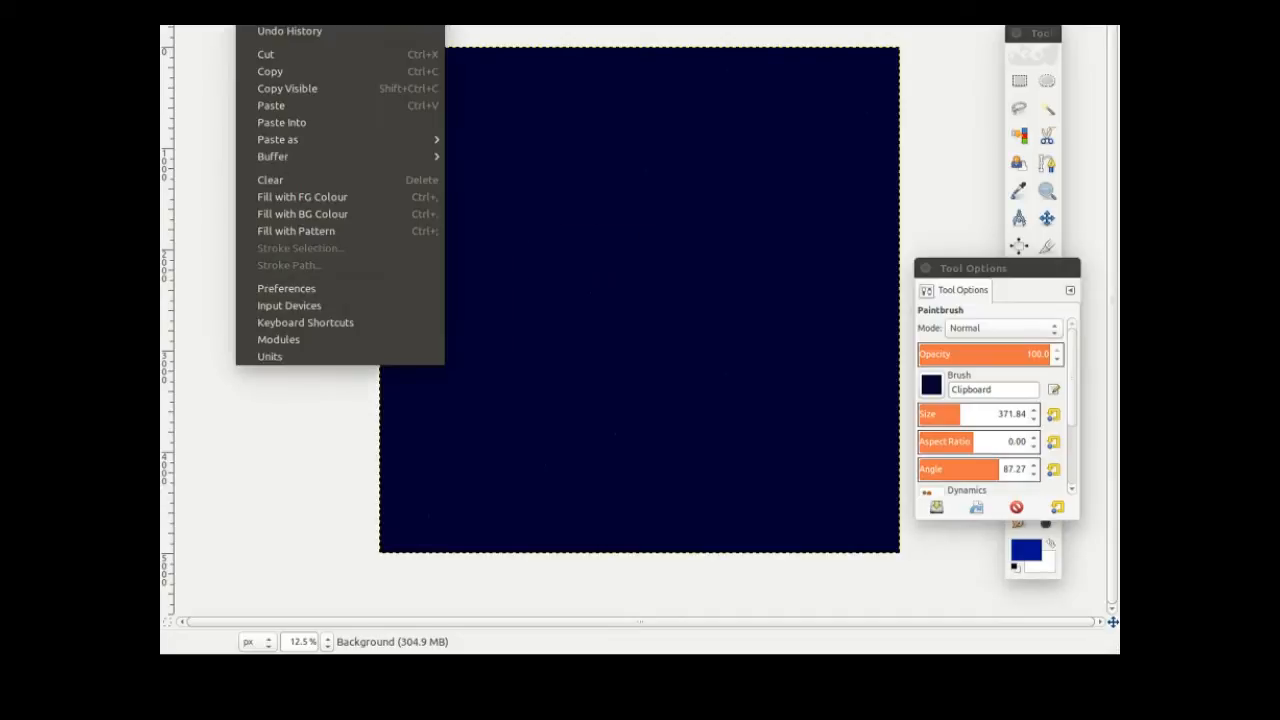
left_click(221, 351)
- Bring the 200 × 200 star image's window to the front, over the large navy canvas
key("alt+Tab")
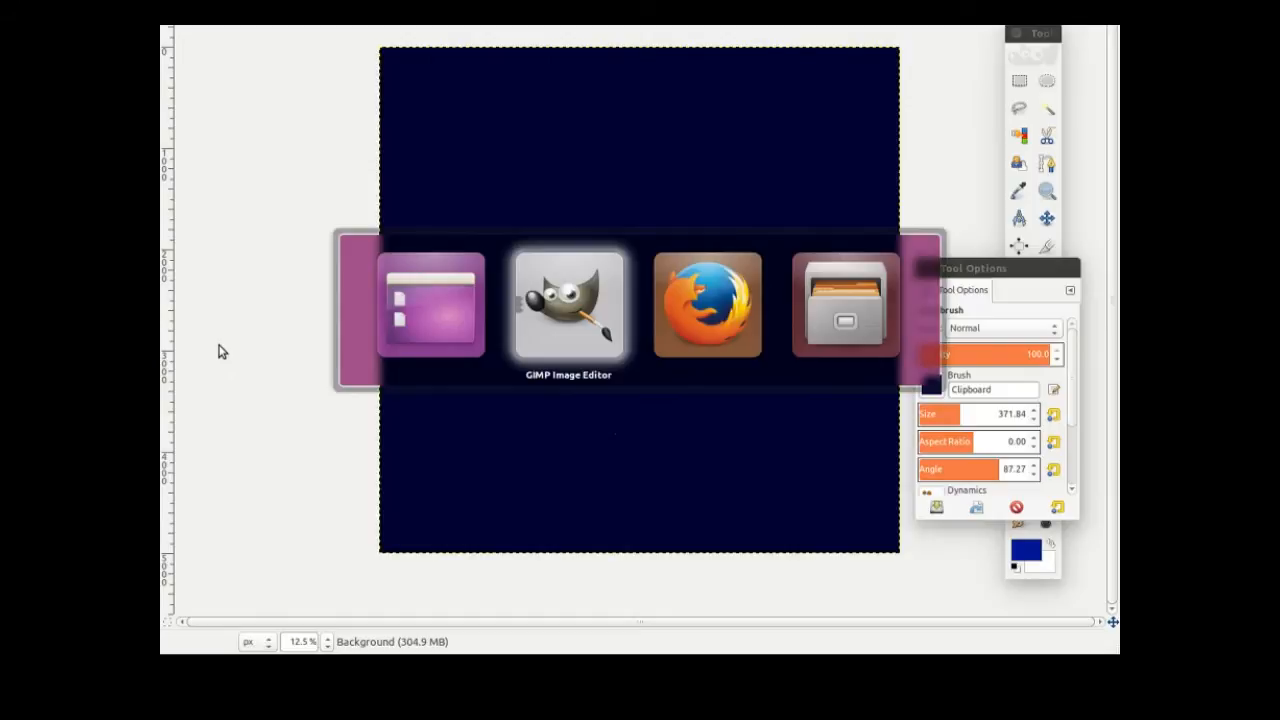
key("alt+Tab")
key("alt+Tab")
key("alt+Tab")
key("alt+Tab")
key("alt+grave")
key("alt+grave")
key("alt+grave")
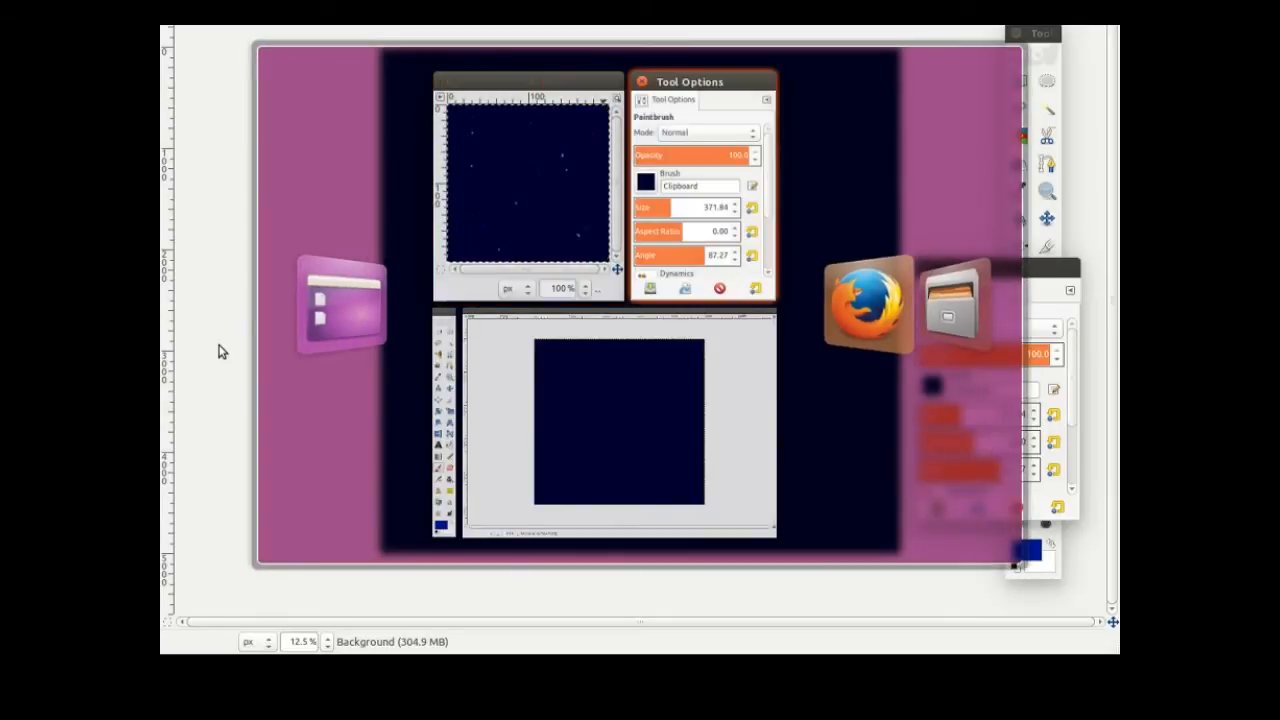
key("alt+Tab")
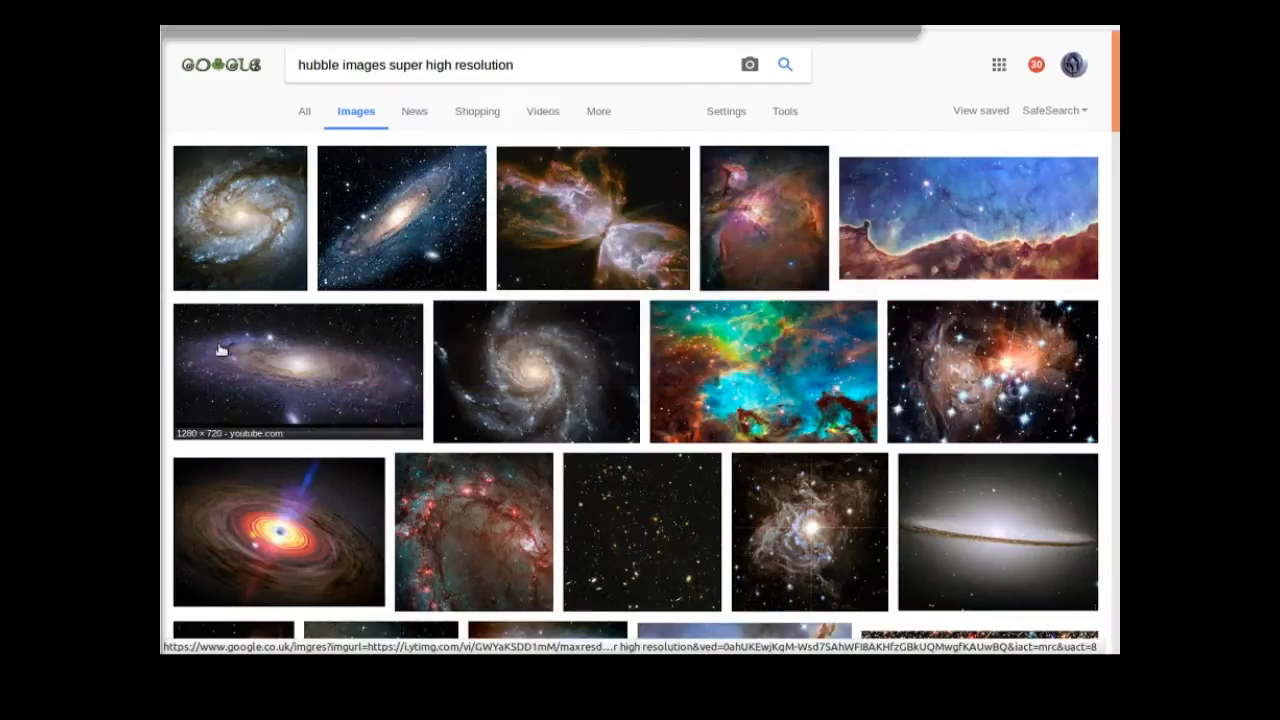
key("alt+Tab")
key("alt+Tab")
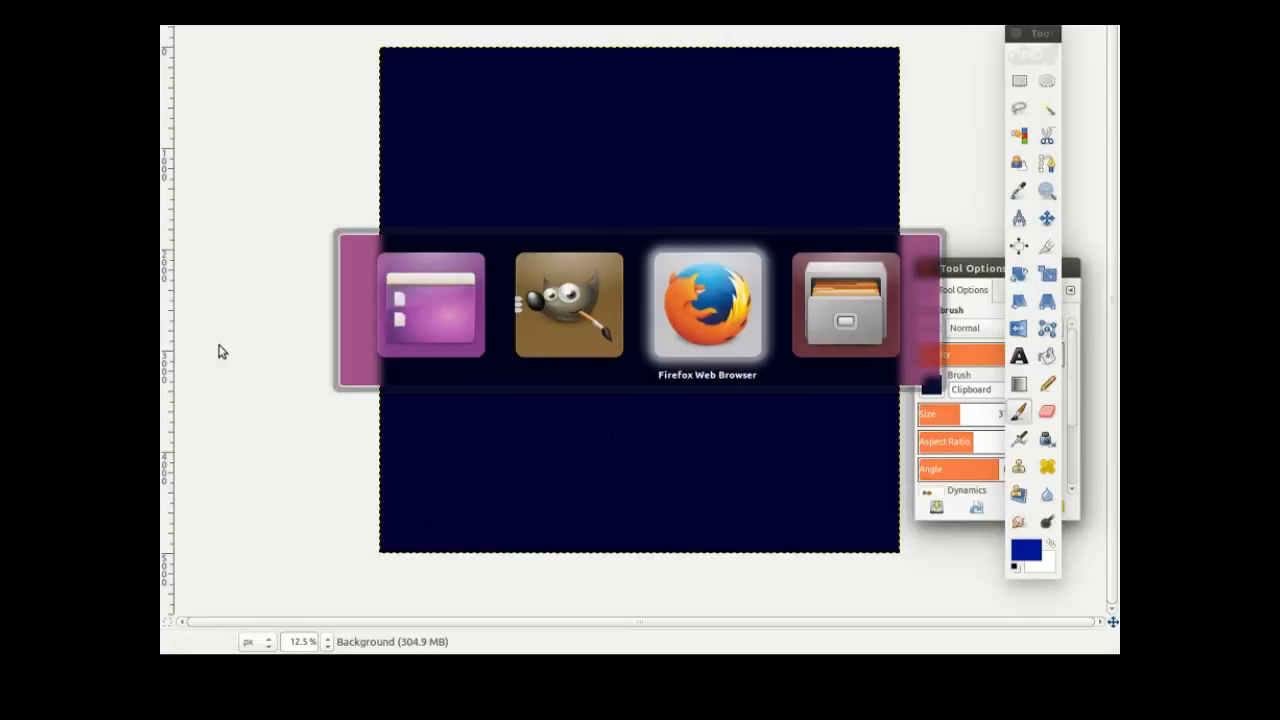
key("alt+Tab")
key("alt+Tab")
key("alt+Tab")
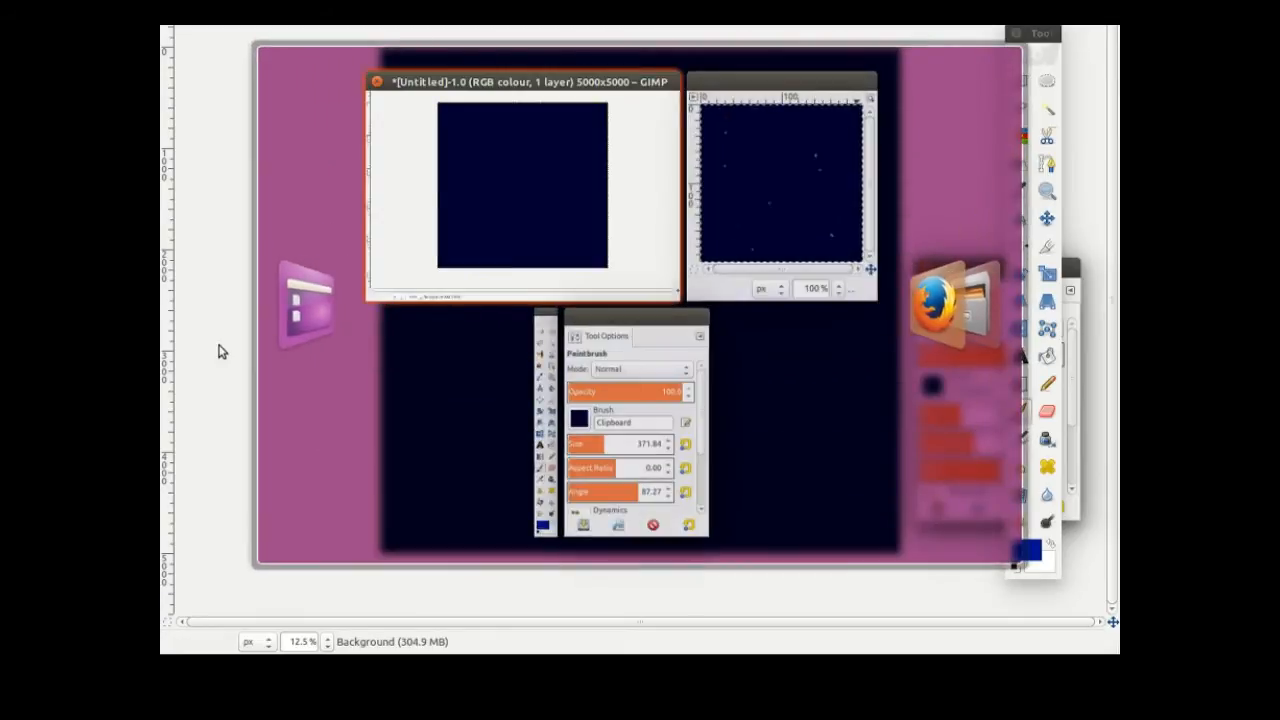
key("alt+Tab")
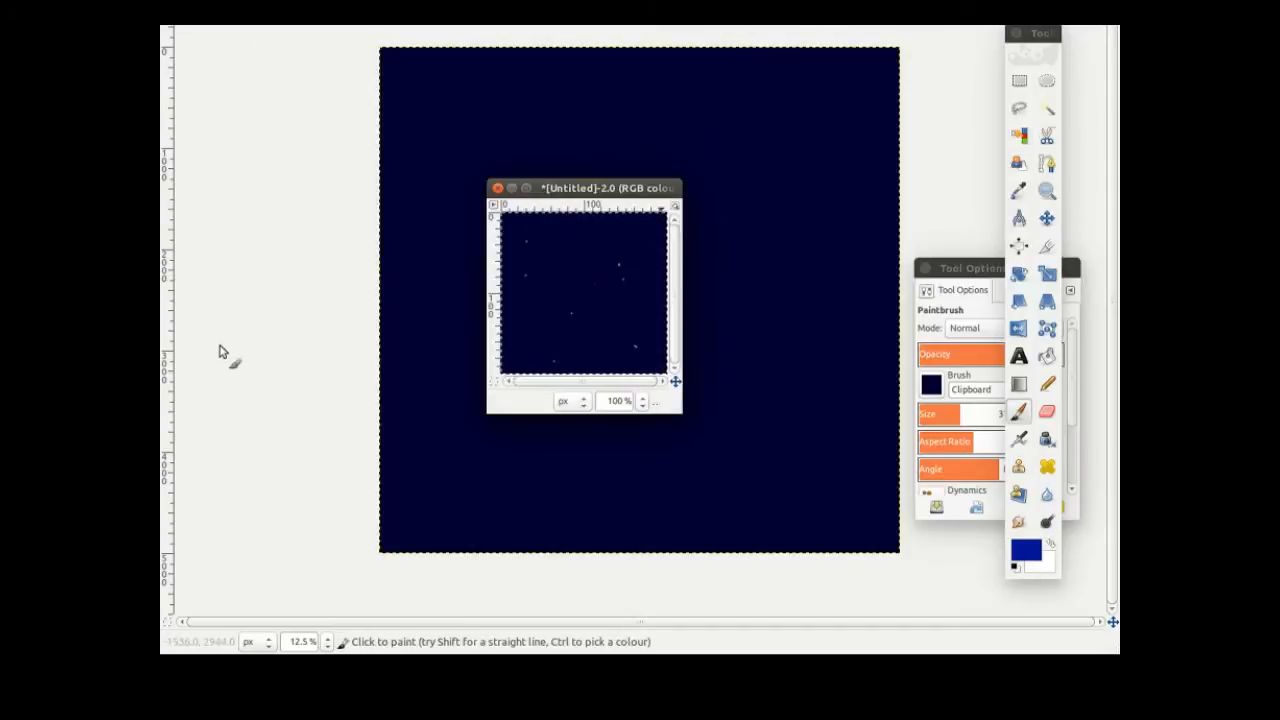
- Enlarge the small star image's window in height and width so more of its menus are reachable
mouse_move(586, 189)
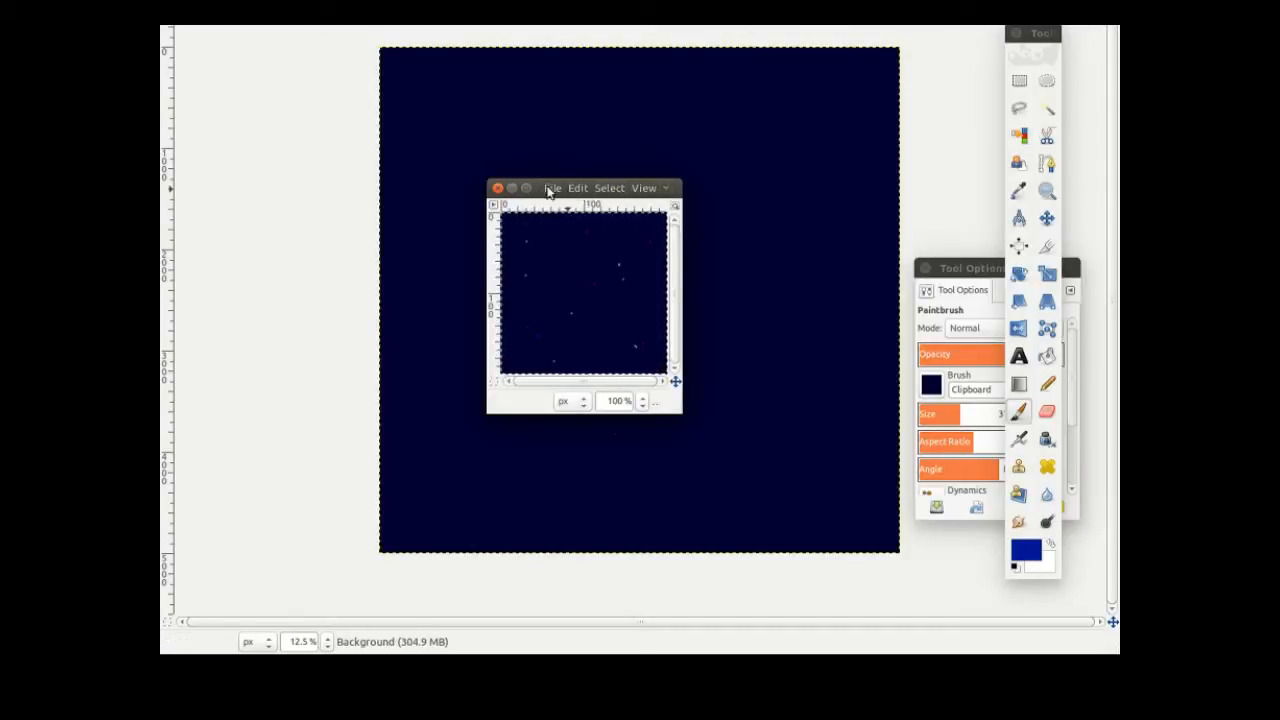
left_click_drag(580, 181, 618, 63)
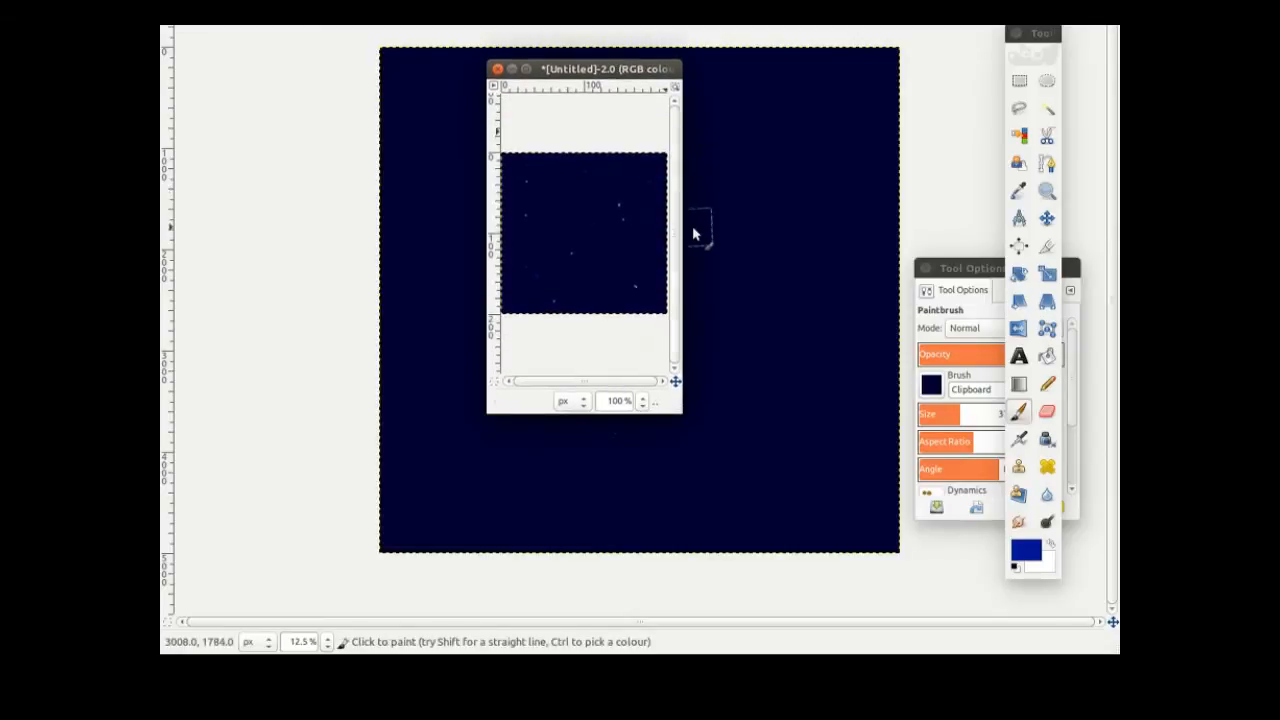
left_click_drag(677, 230, 832, 241)
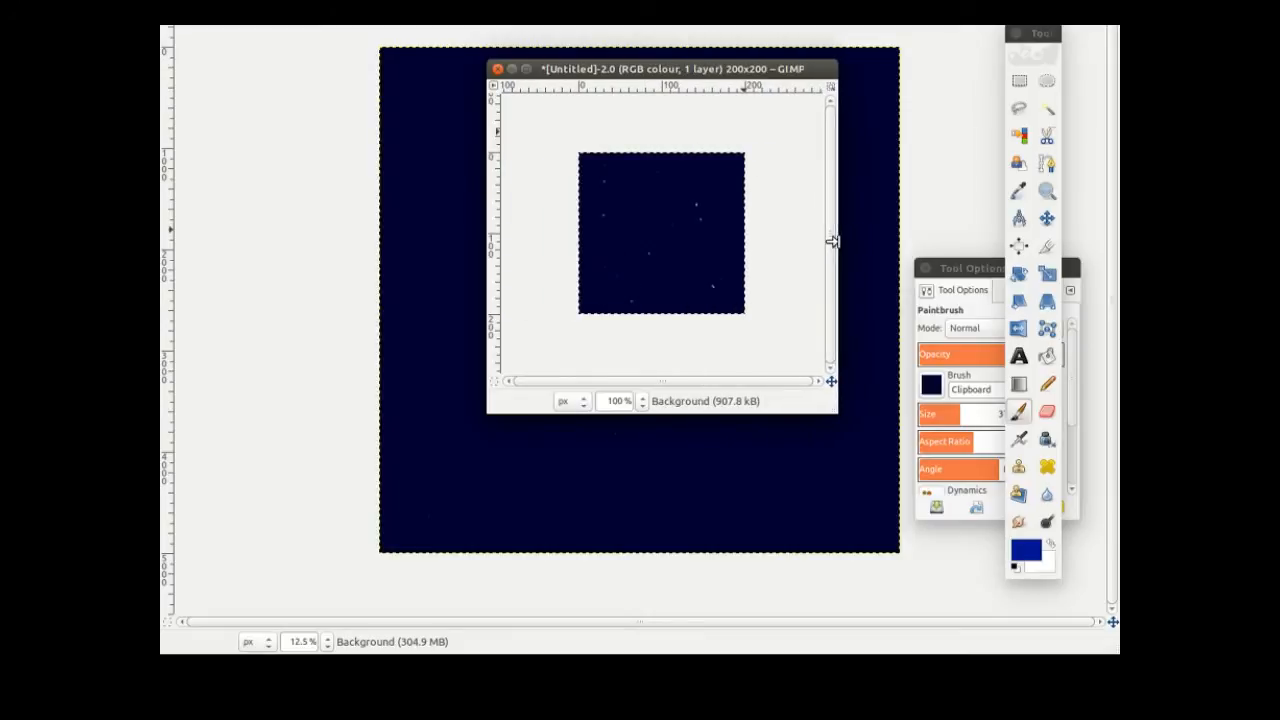
- Scale the small star image to 1000 × 1000 pixels with Cubic interpolation and maximize its window
mouse_move(591, 69)
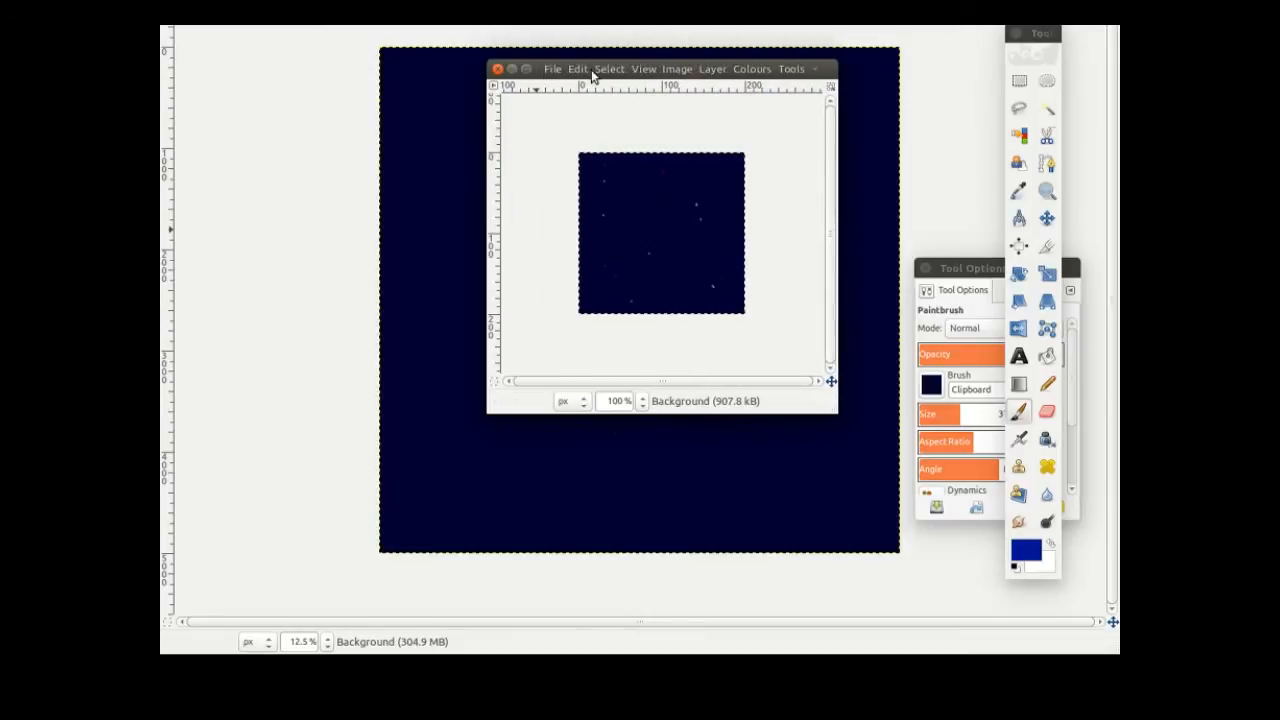
left_click(672, 74)
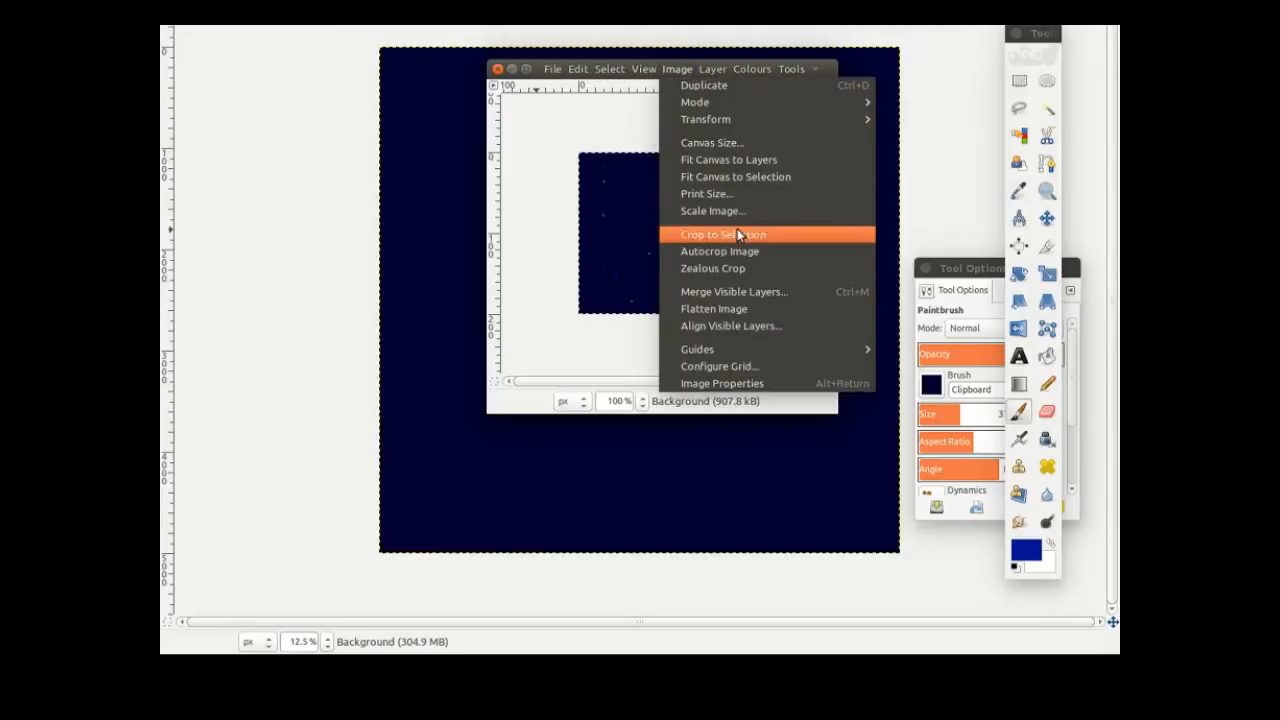
left_click(712, 211)
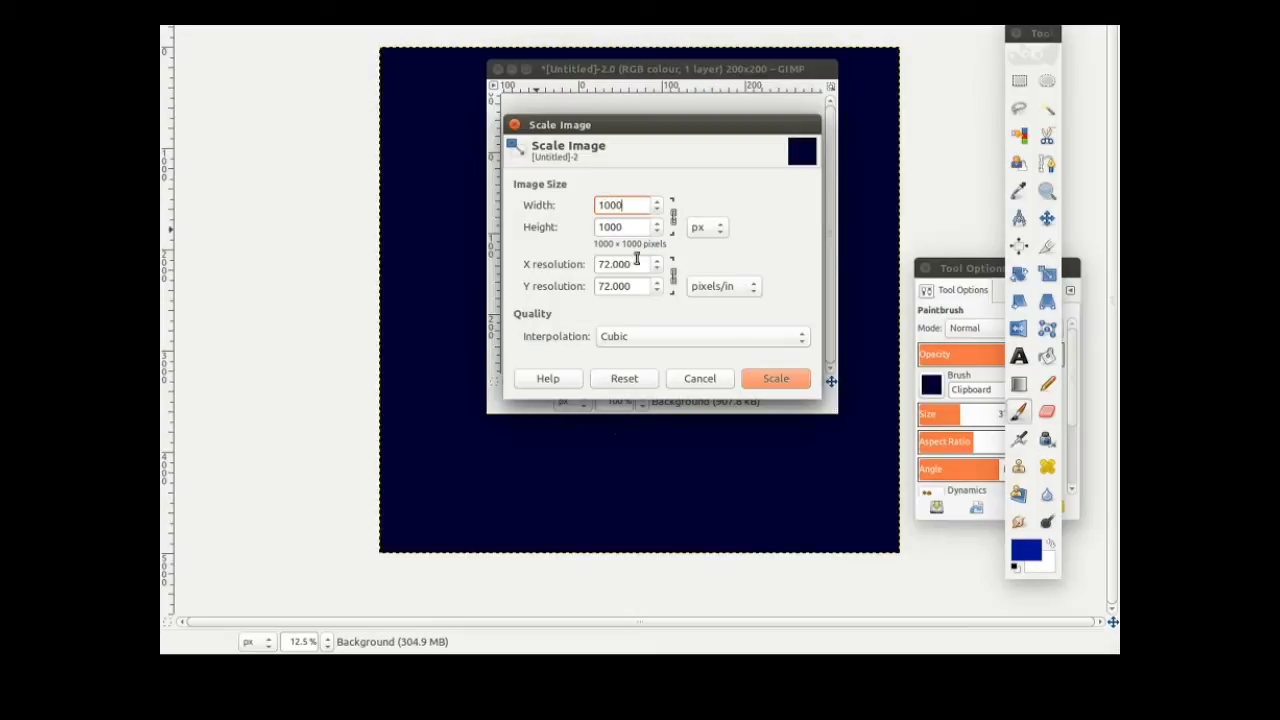
left_click(778, 380)
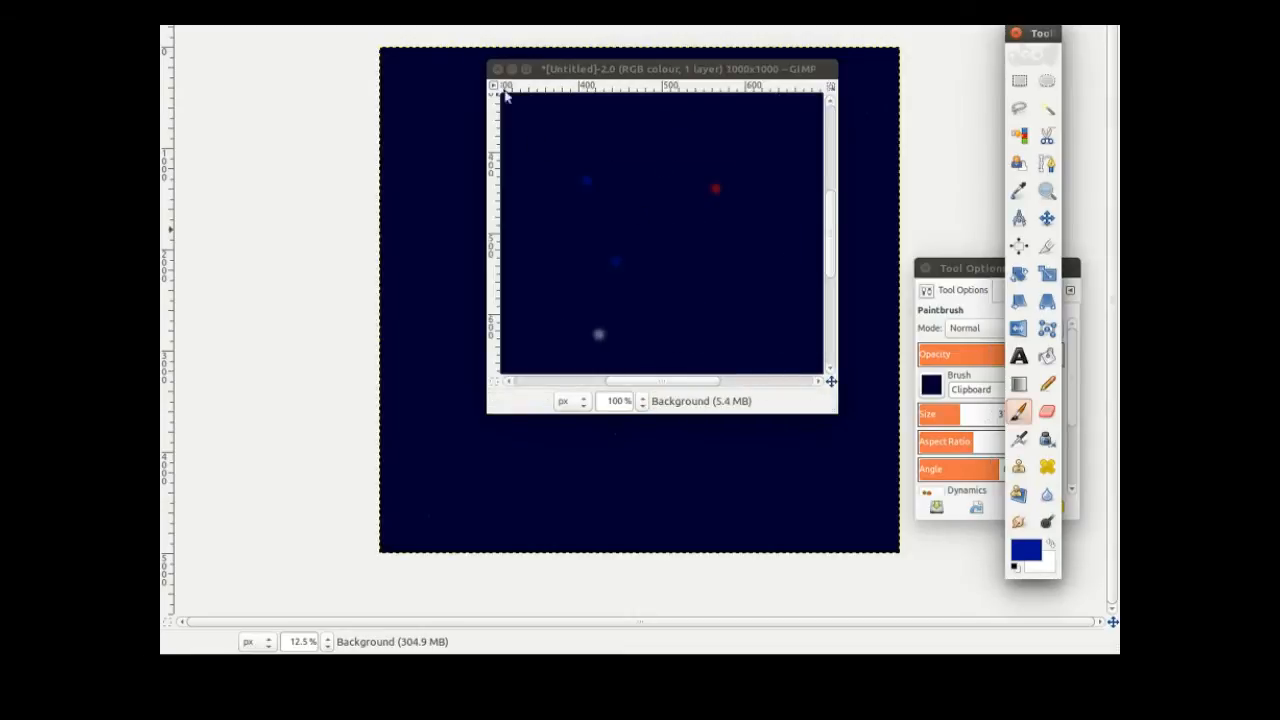
left_click(527, 69)
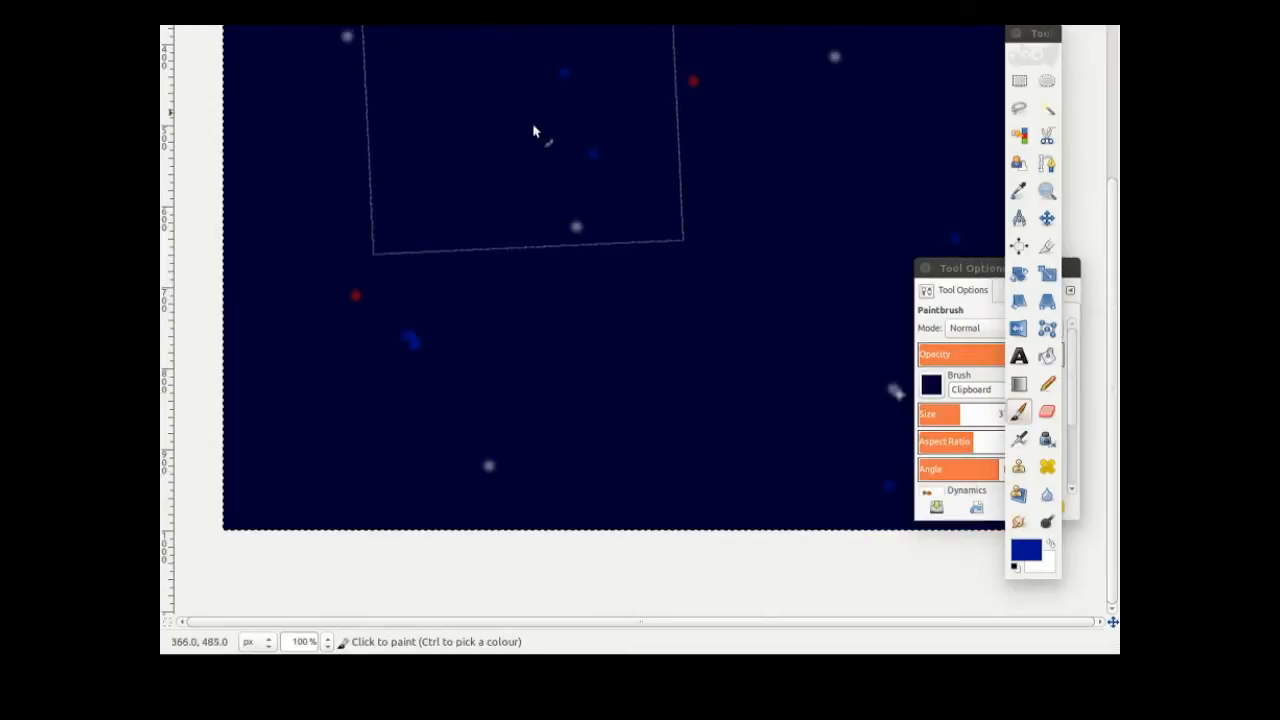
- Stamp the Clipboard star brush repeatedly across the 1000 × 1000 image, covering its large blurred stars with small ones
scroll(606, 344, "up", 3)
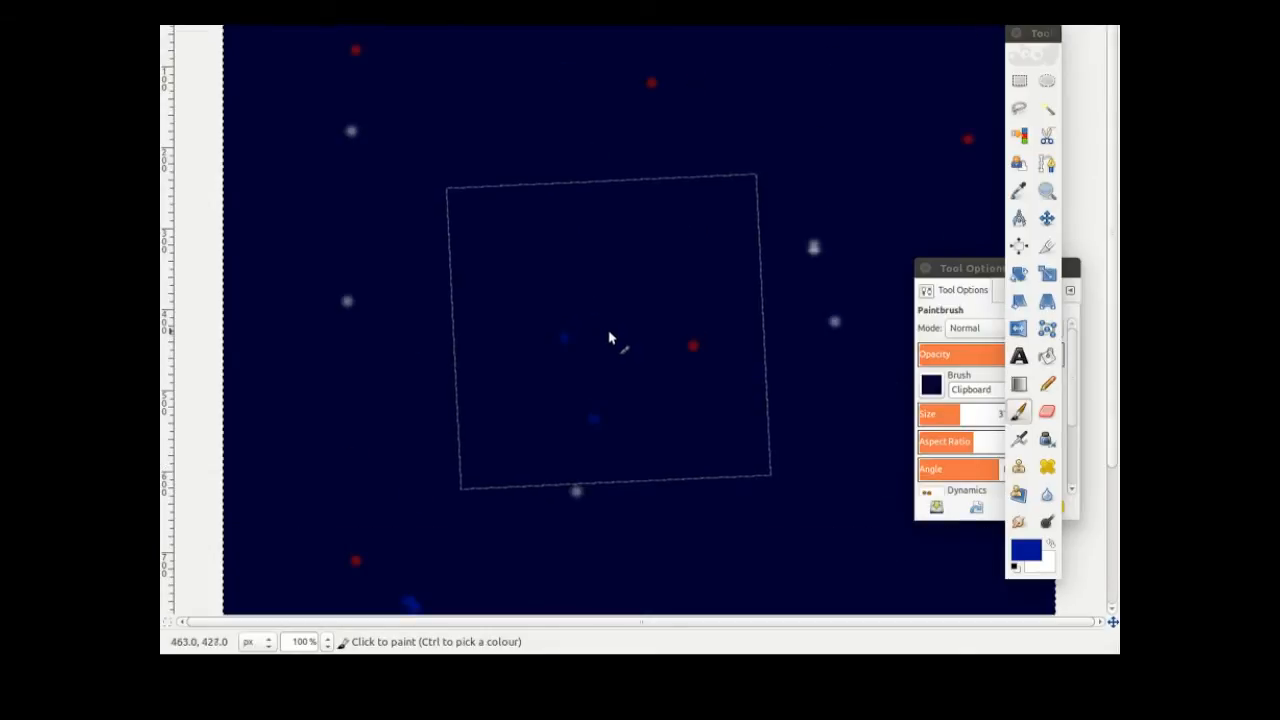
scroll(640, 258, "down", 5)
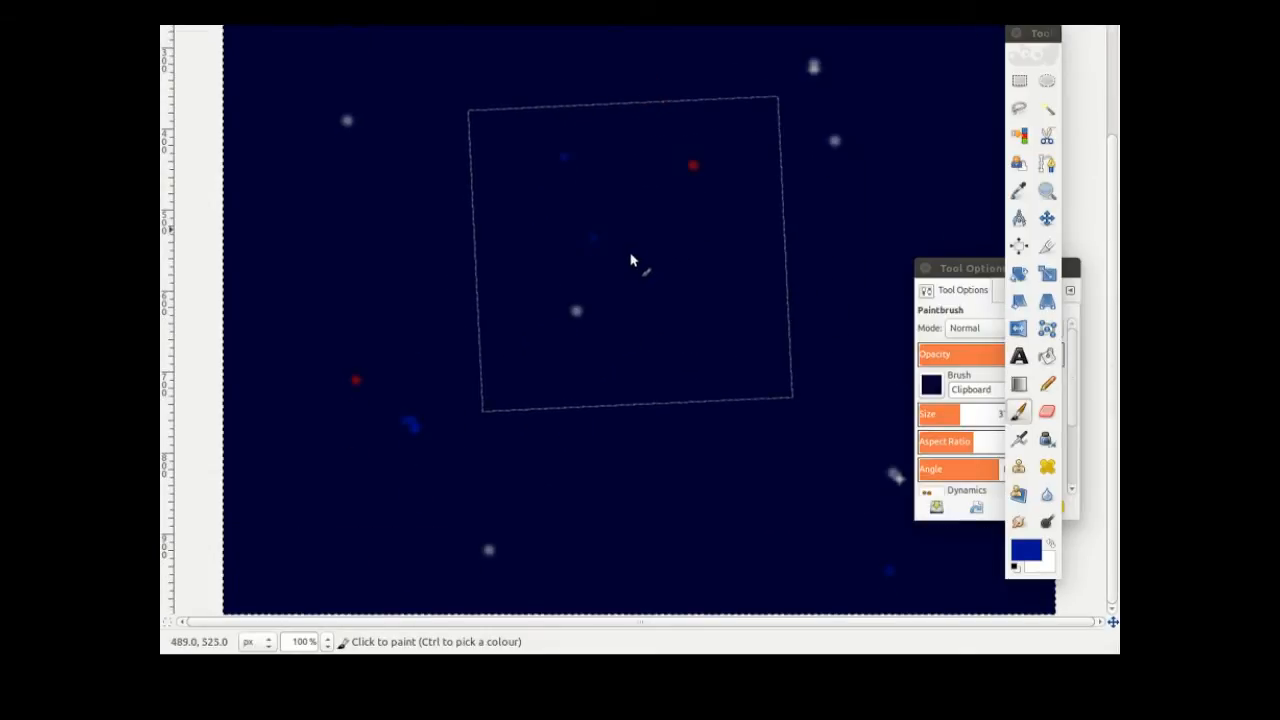
scroll(620, 268, "up", 4)
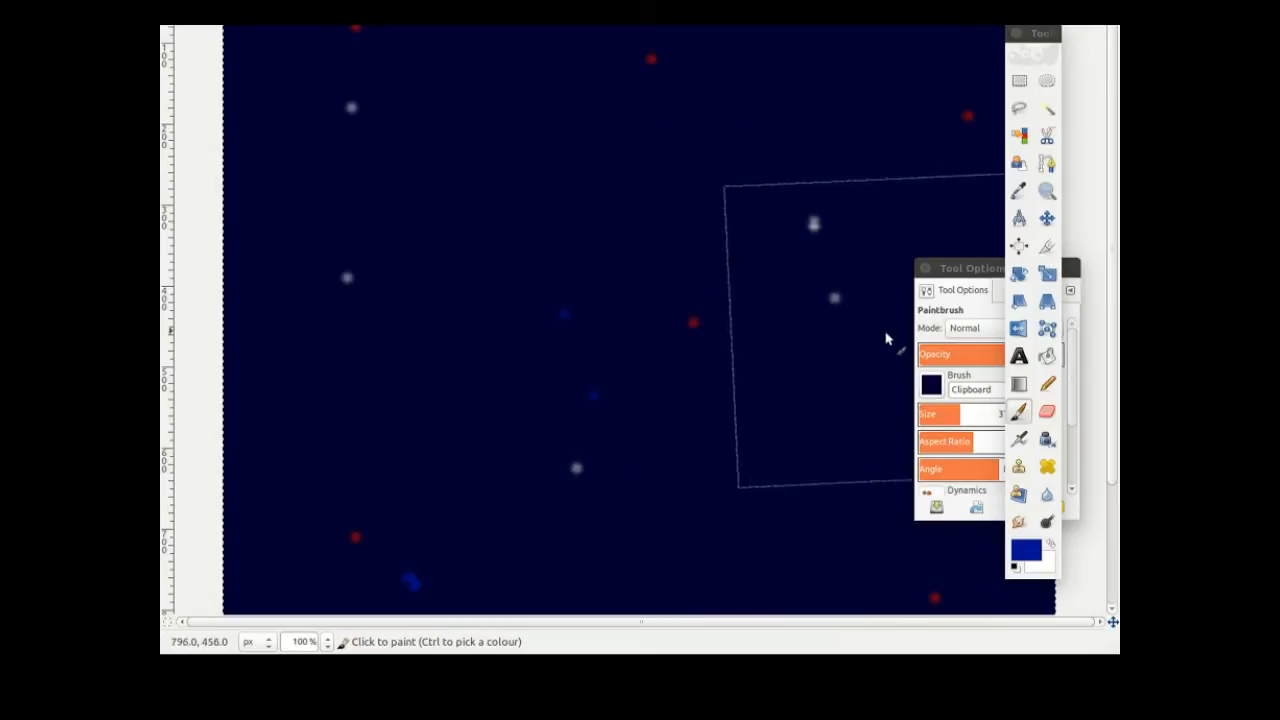
left_click(748, 358)
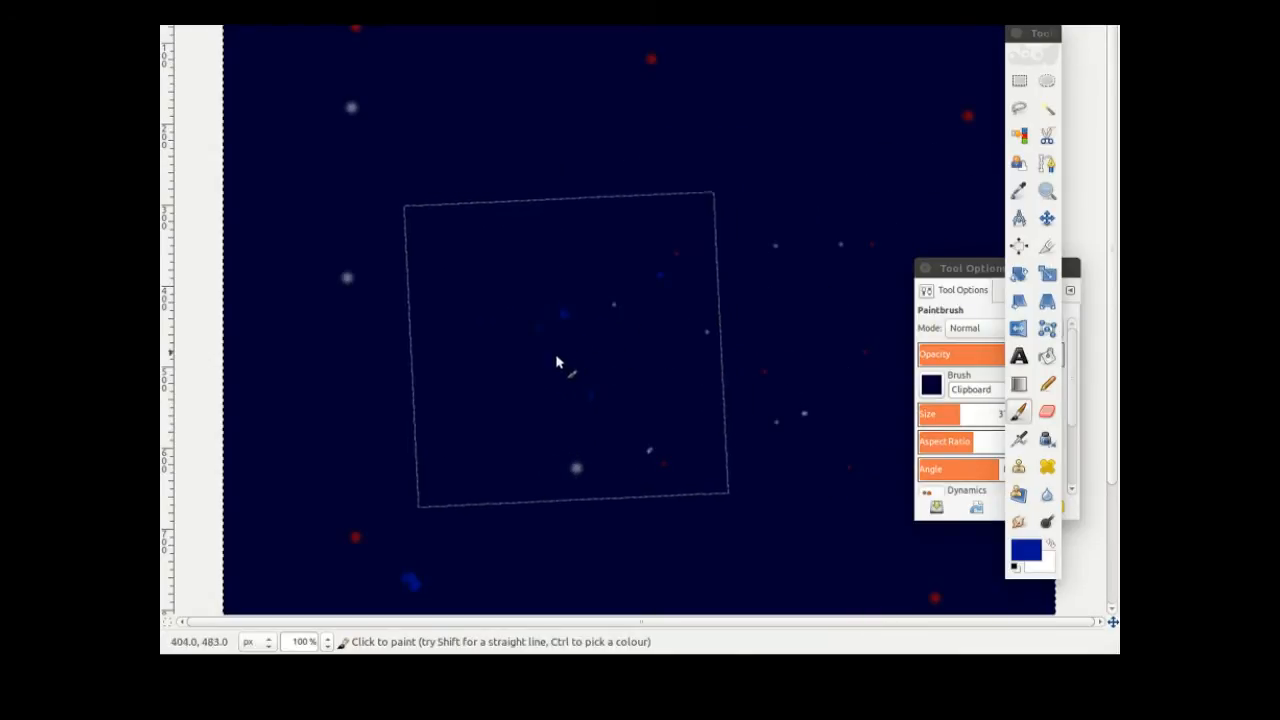
left_click(450, 410)
left_click(440, 447)
left_click(390, 178)
mouse_move(614, 160)
left_mouse_down()
mouse_move(843, 131)
mouse_move(874, 140)
left_mouse_up()
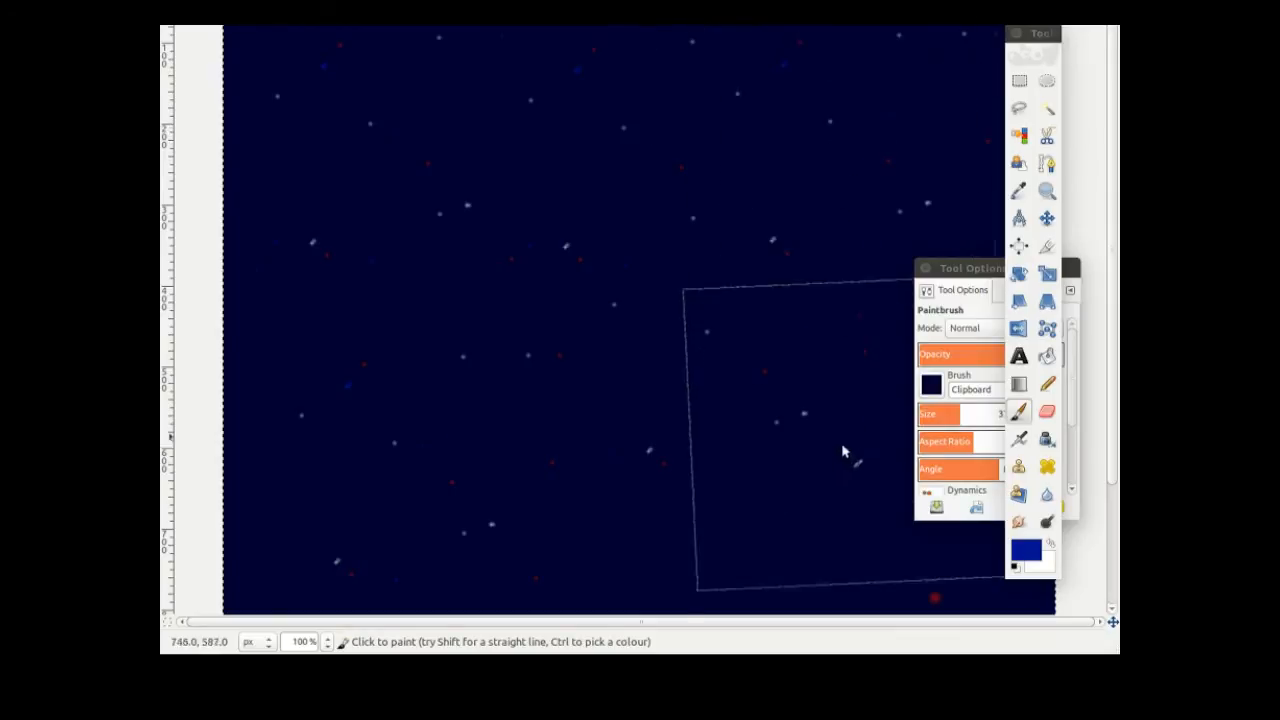
mouse_move(829, 481)
left_mouse_down()
mouse_move(787, 332)
mouse_move(757, 313)
mouse_move(777, 288)
mouse_move(749, 296)
mouse_move(837, 405)
left_mouse_up()
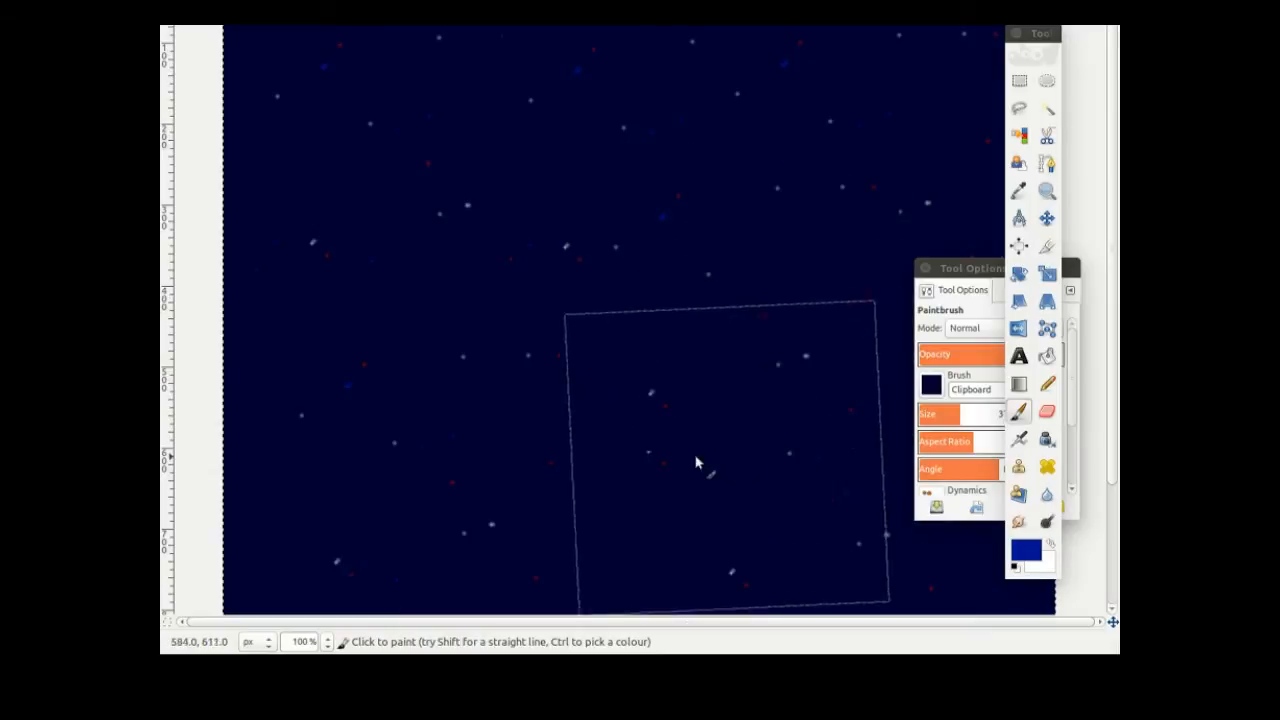
mouse_move(617, 487)
left_mouse_down()
mouse_move(667, 387)
mouse_move(713, 390)
mouse_move(592, 279)
mouse_move(532, 285)
mouse_move(510, 260)
left_mouse_up()
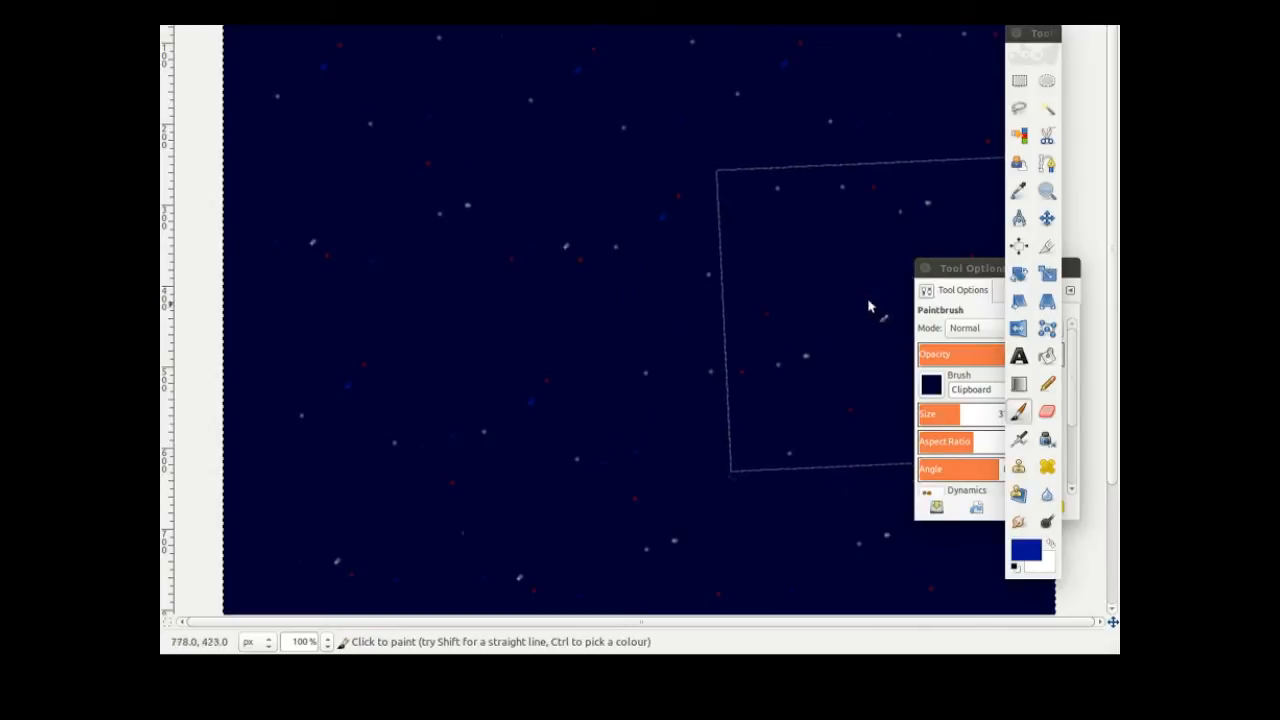
left_click(351, 57)
left_click(346, 548)
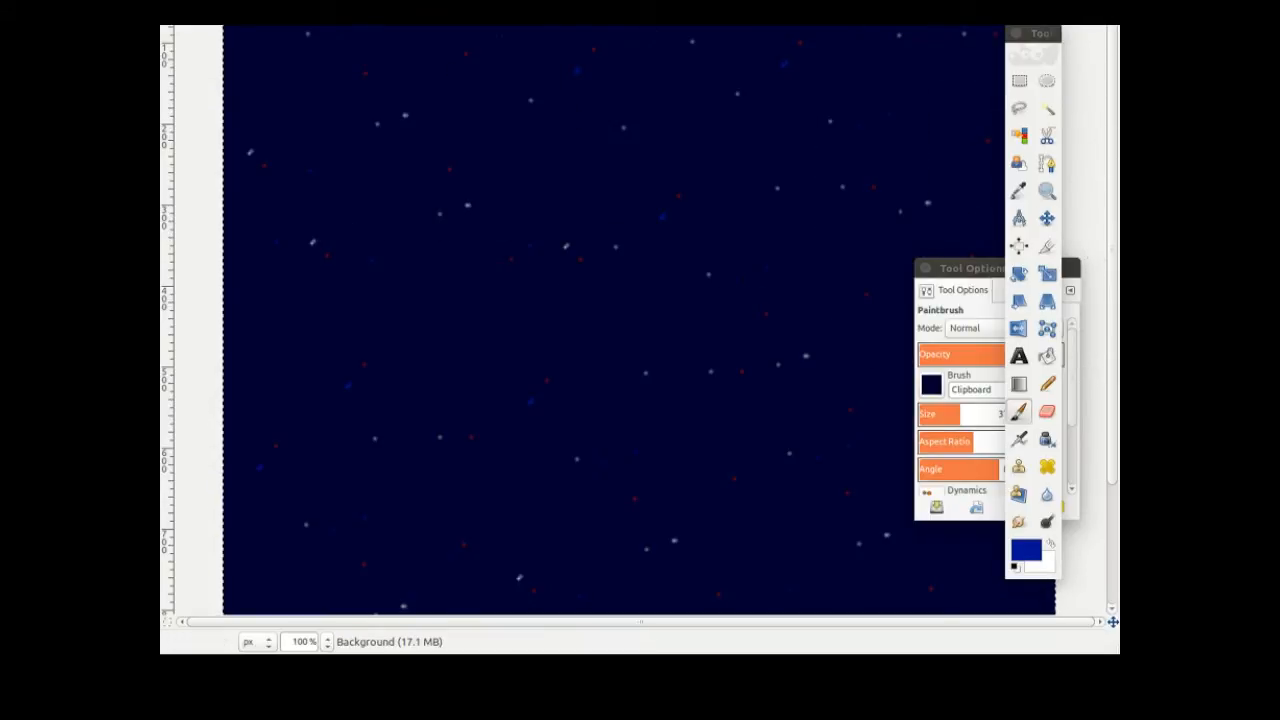
- Select the navy background of the 1000 × 1000 star image by colour and clear it
key("alt+v")
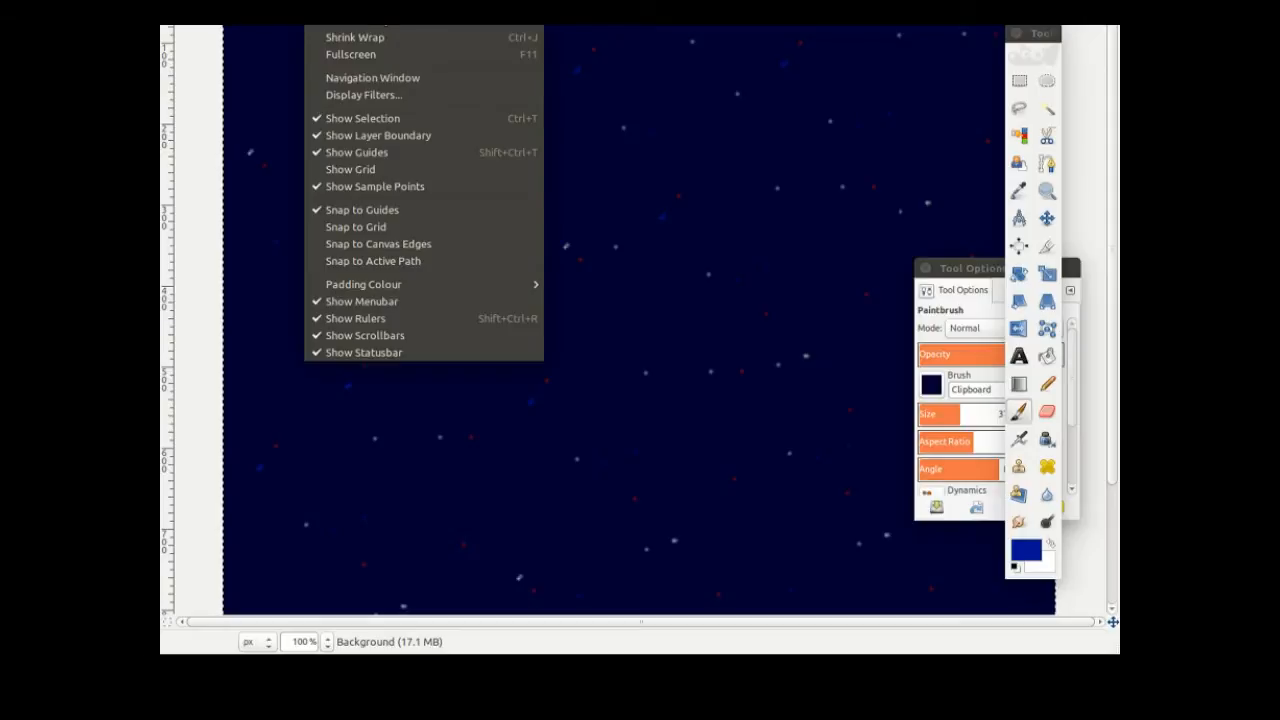
key("z")
left_click(608, 71)
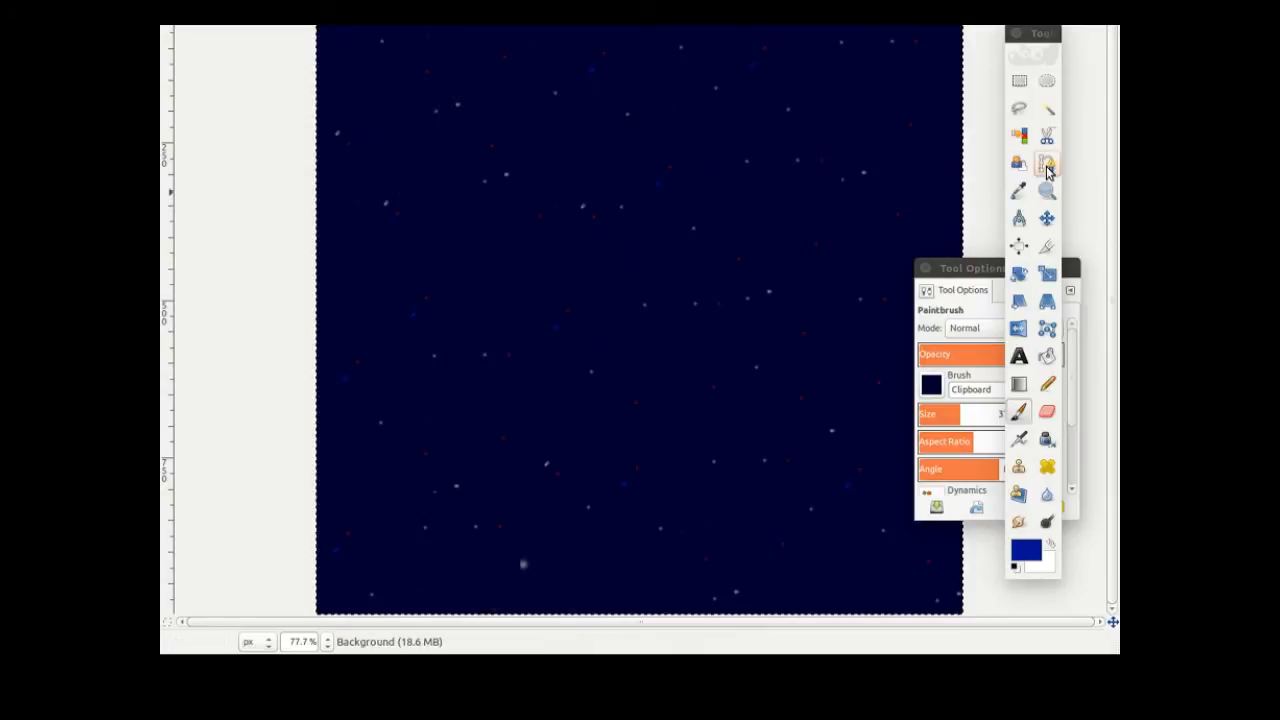
left_click(1019, 135)
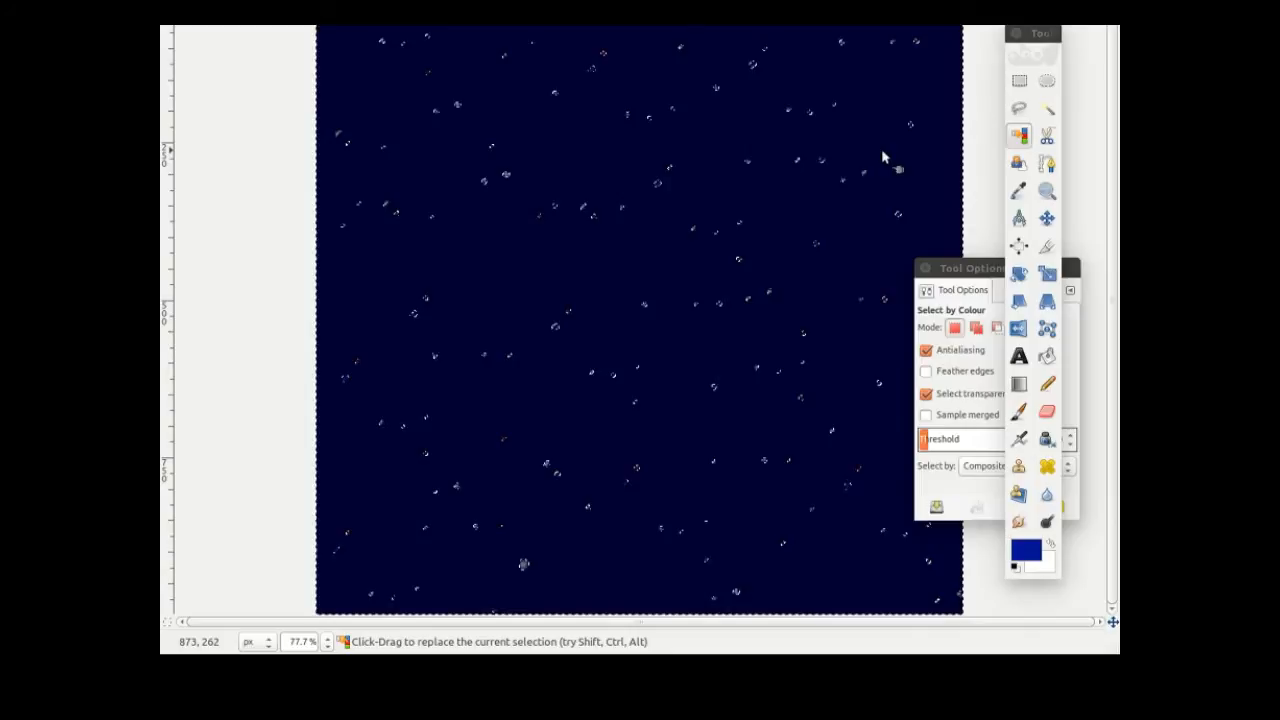
key("Delete")
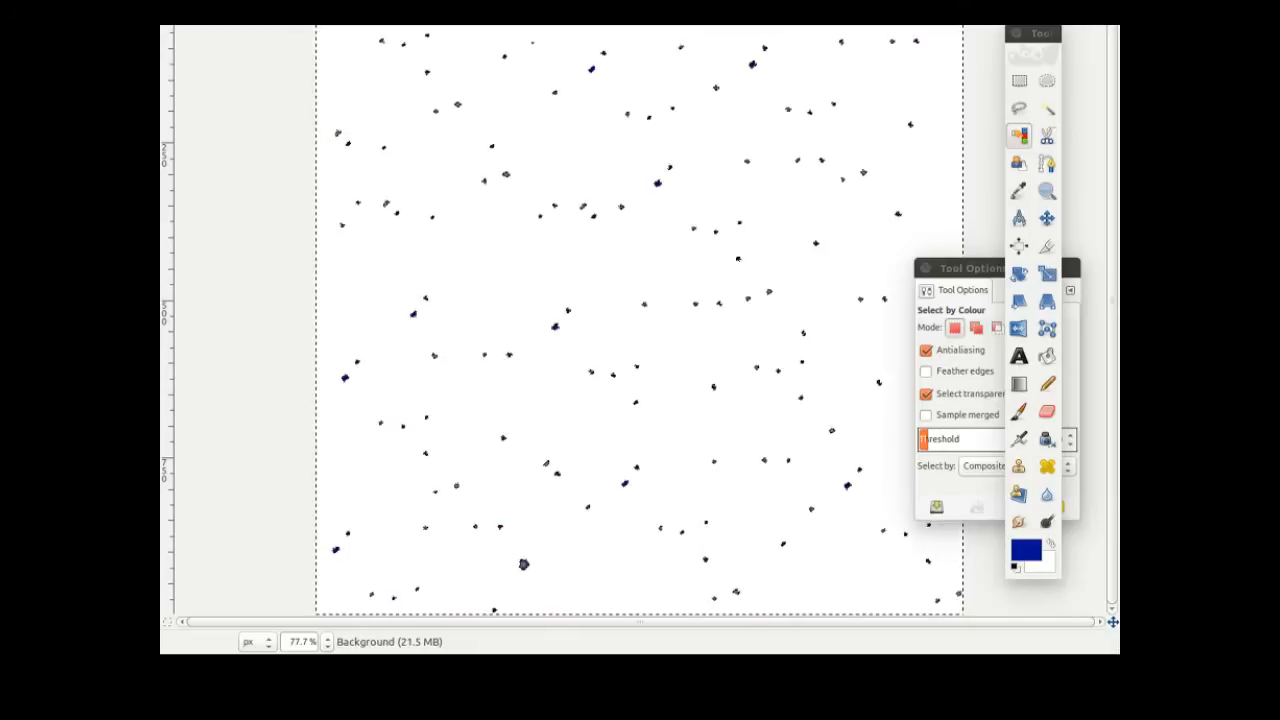
- Add an alpha channel to the star layer and clear the selected background to transparency
key("alt+l")
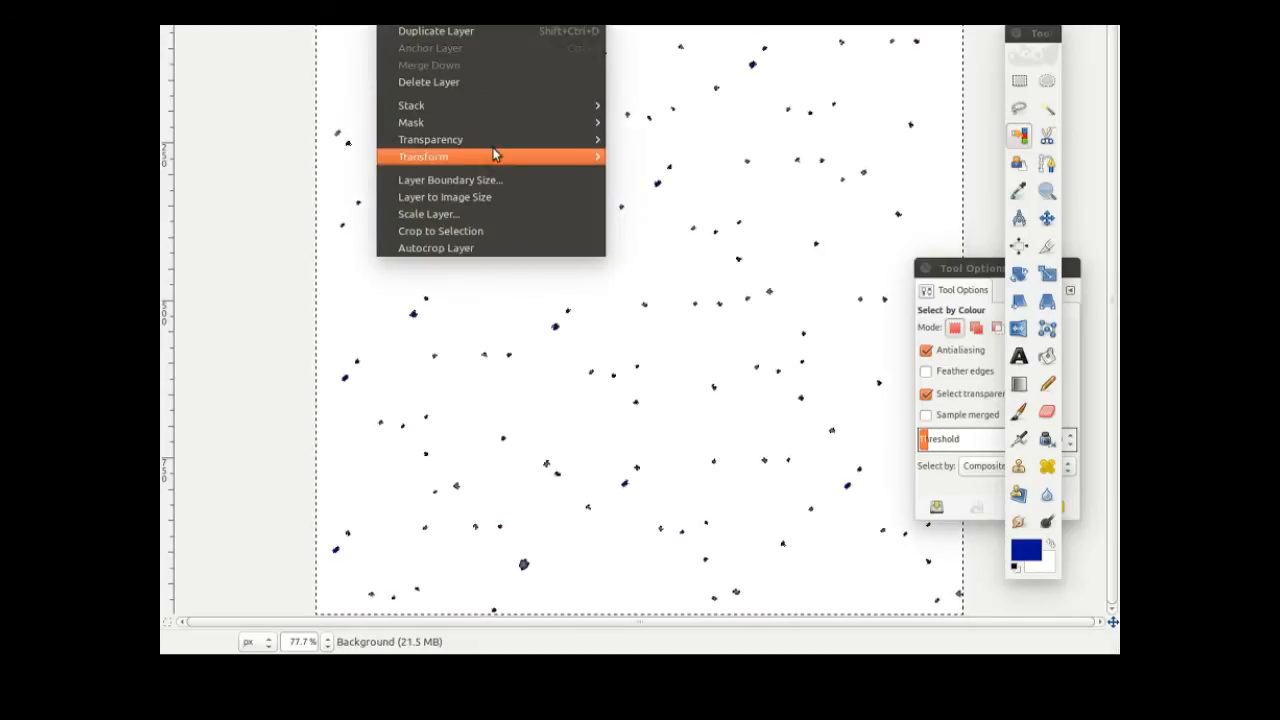
mouse_move(560, 139)
left_click(638, 146)
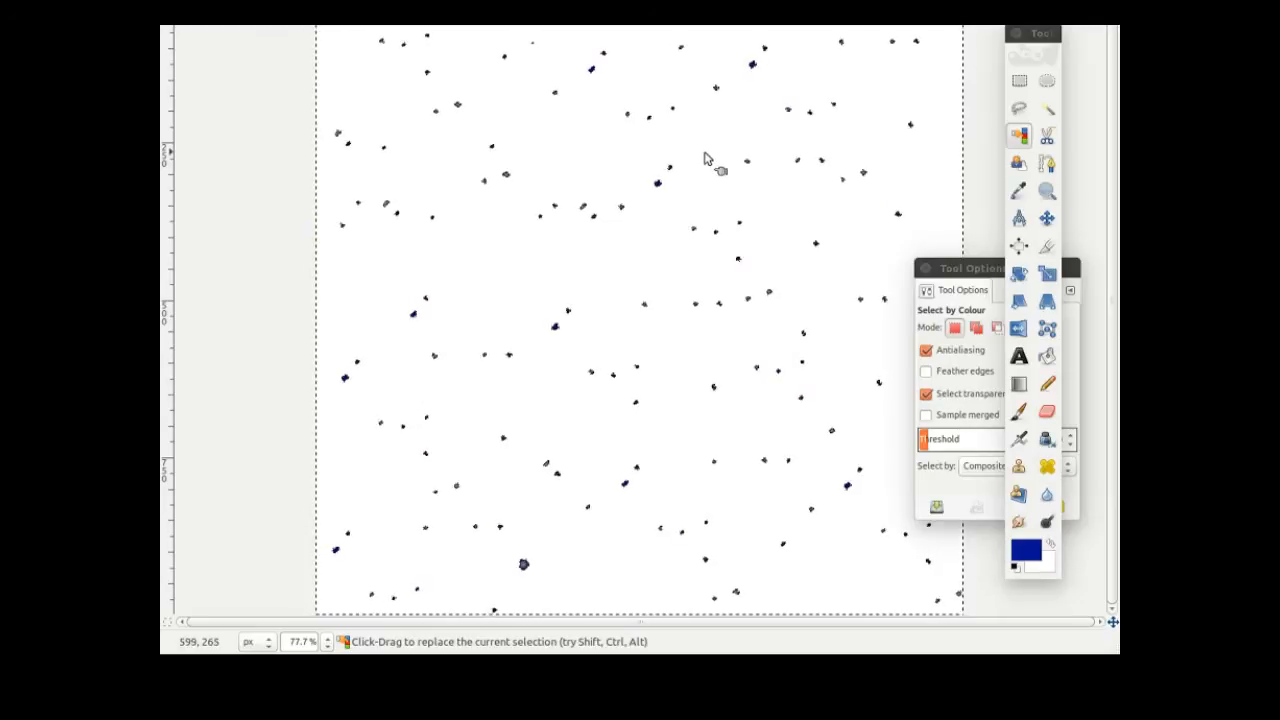
key("Delete")
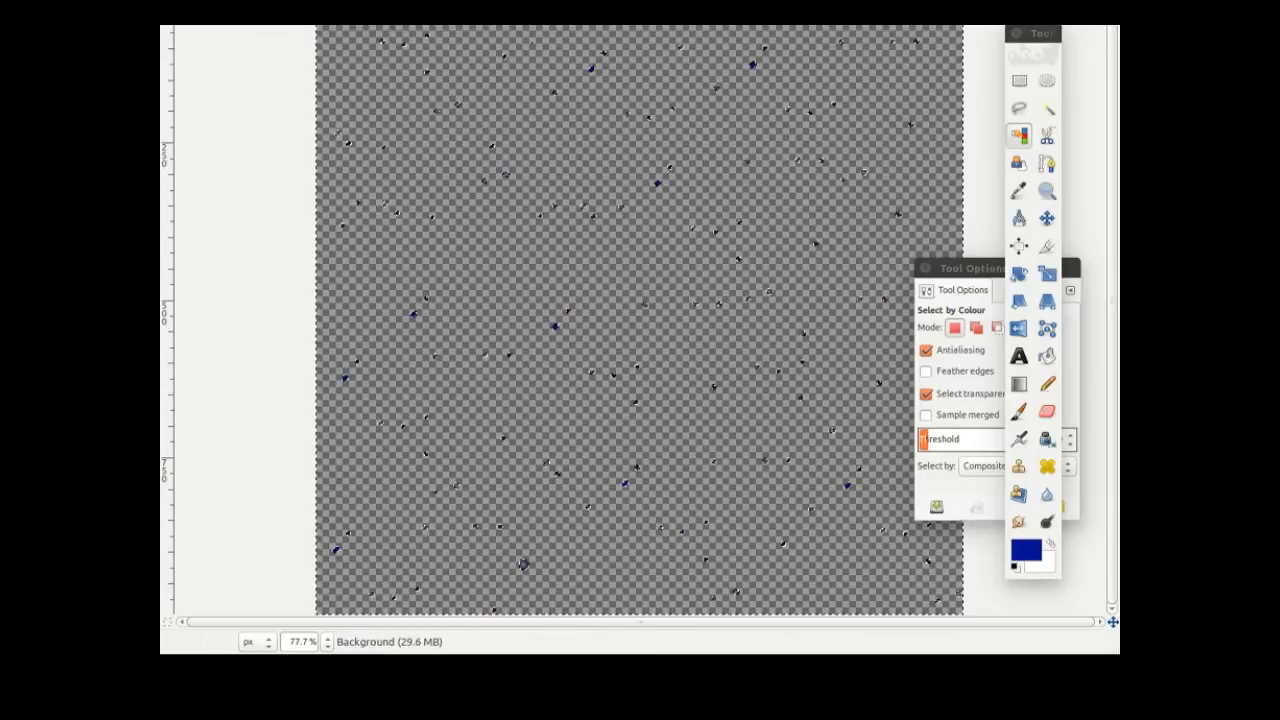
- Invert the selection so only the stars are selected, and copy them to the clipboard
key("alt+e")
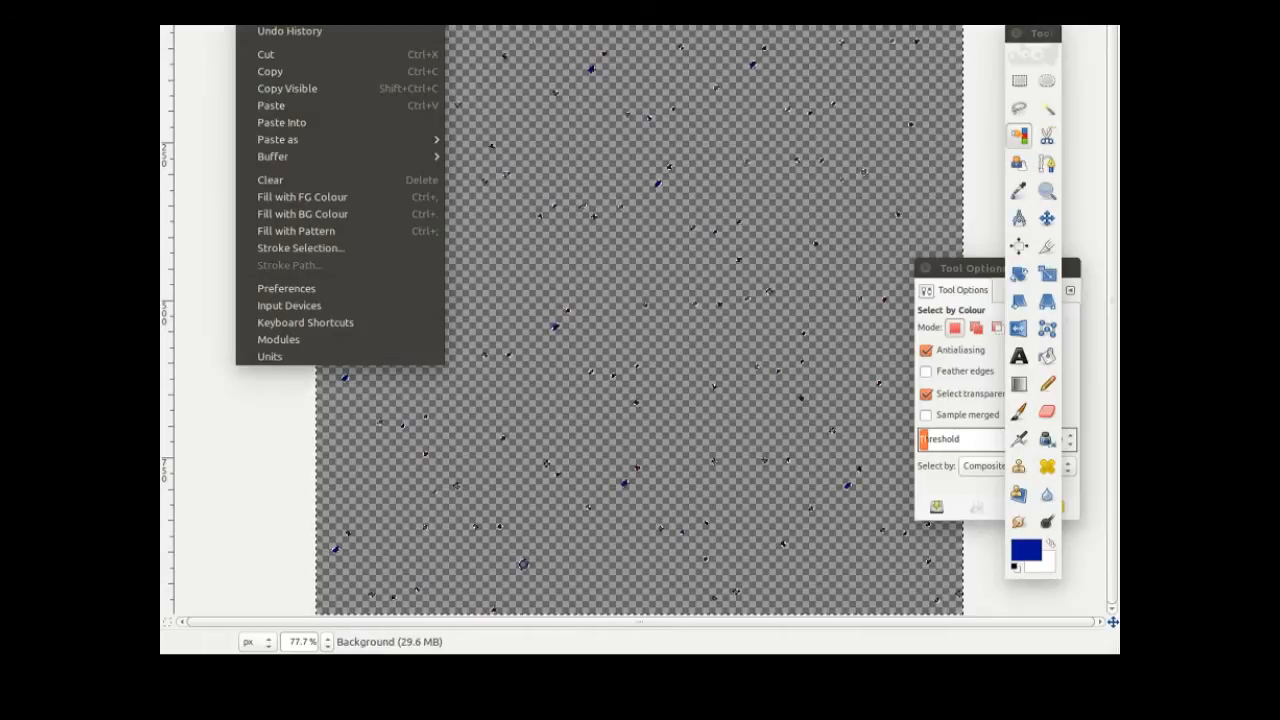
key("Right")
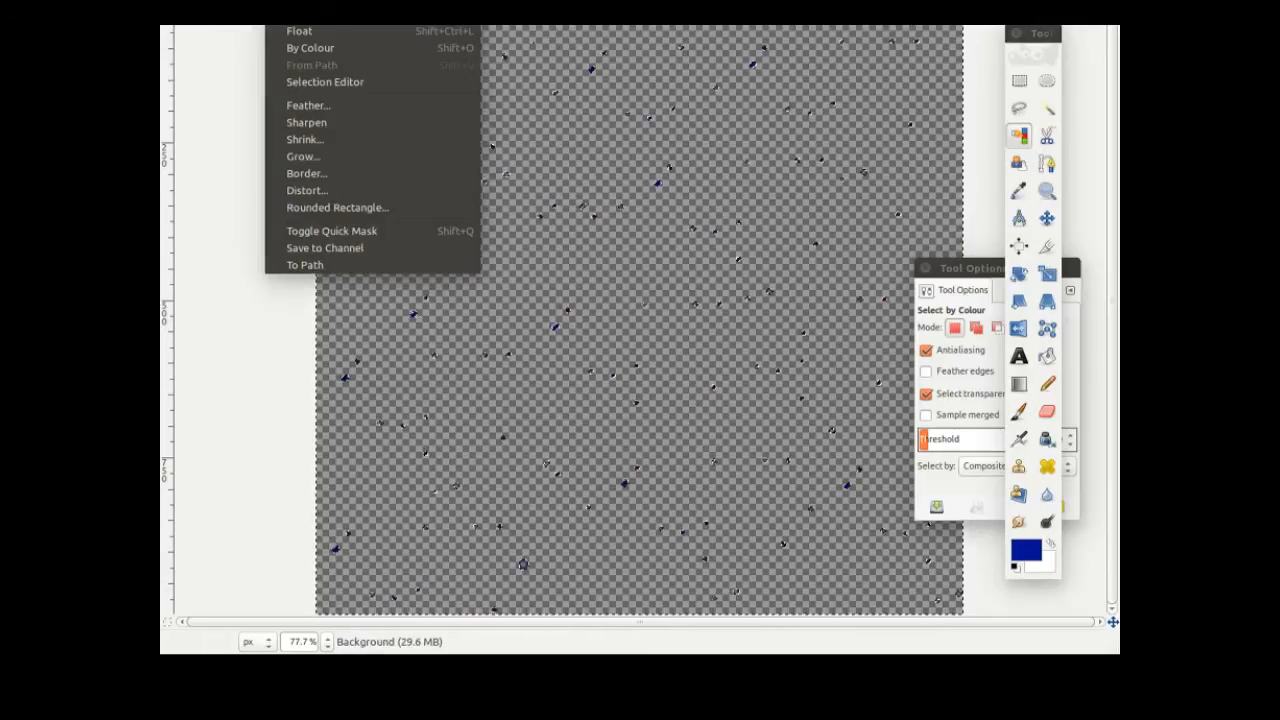
key("i")
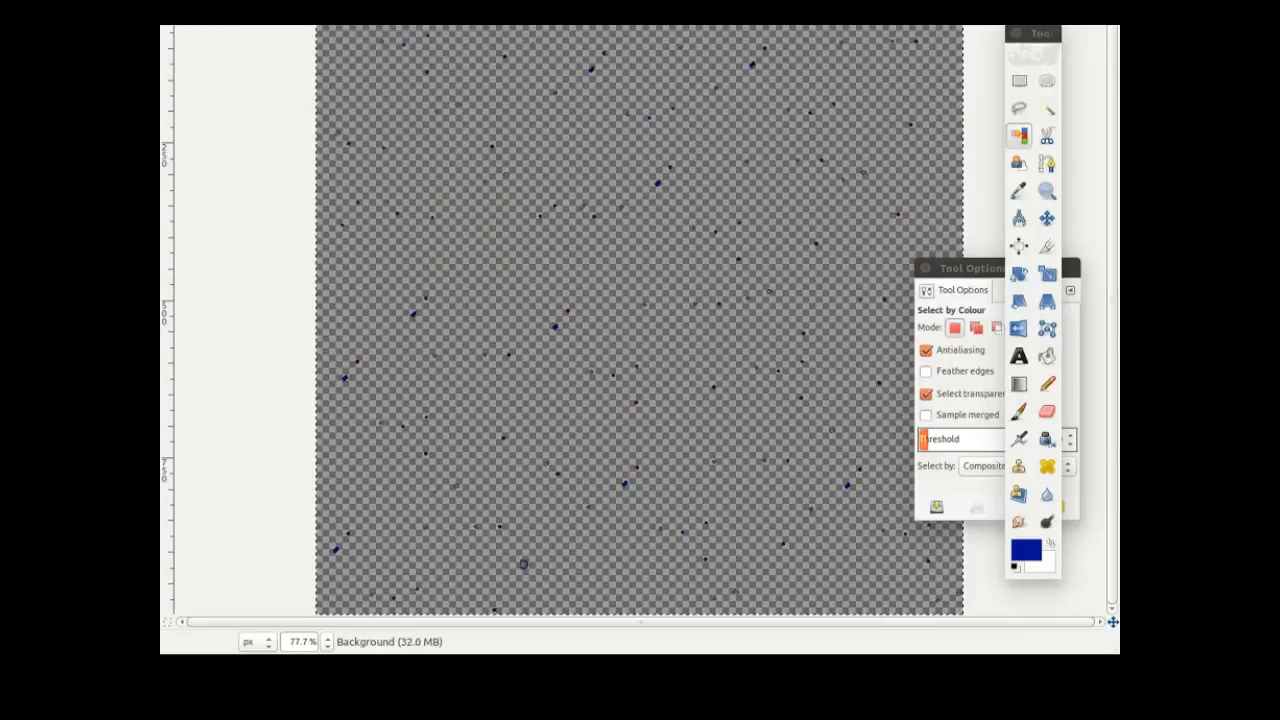
key("alt+e")
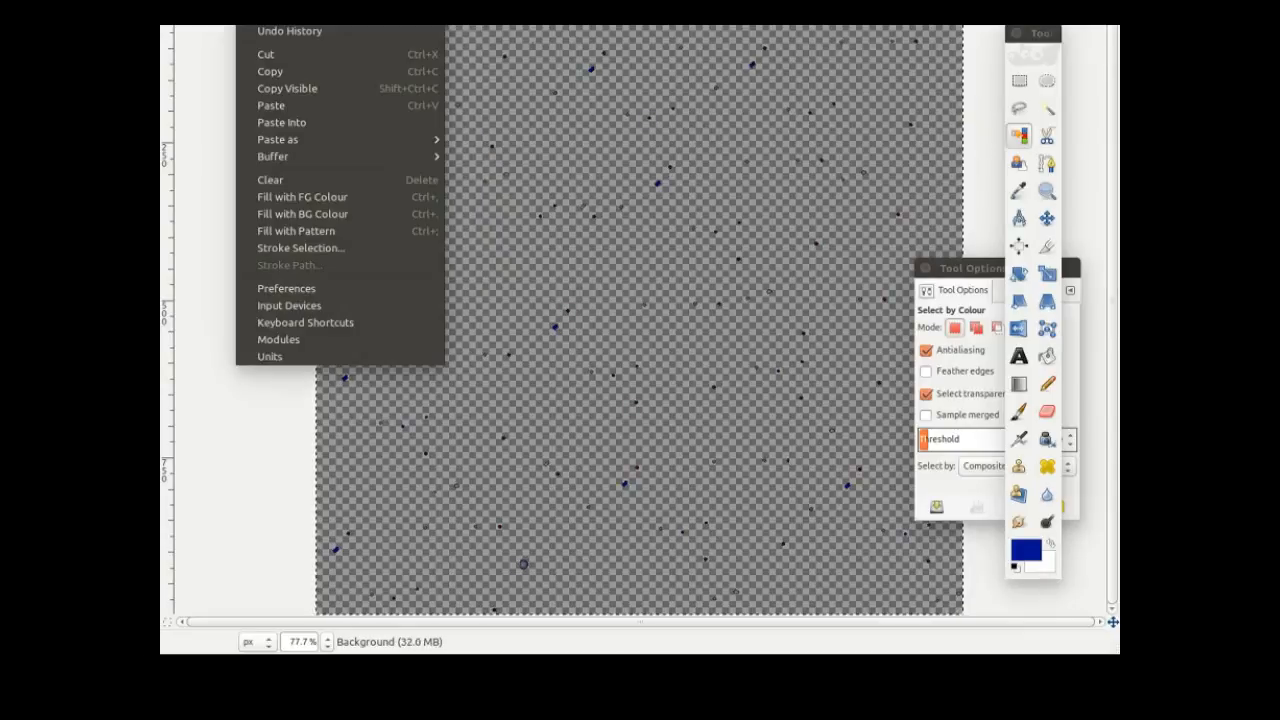
left_click(276, 71)
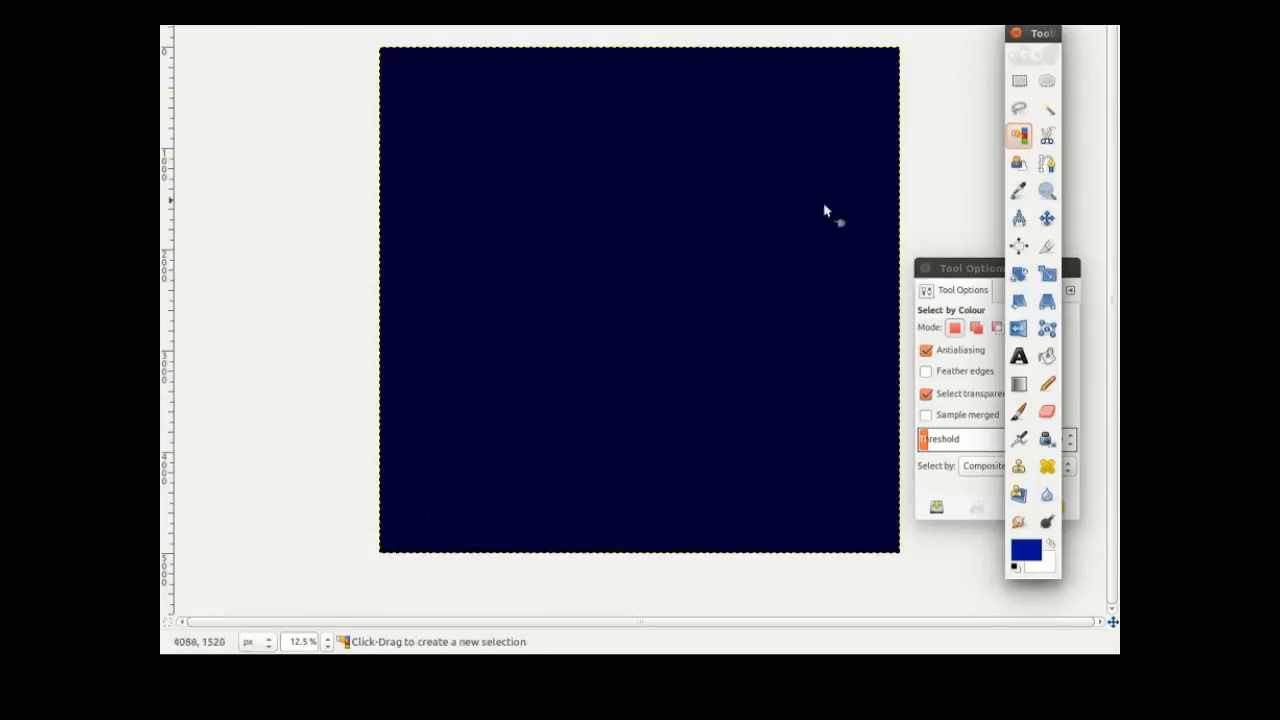
- Stamp the Clipboard star brush across the large navy canvas at size 909.18, varying the brush angle to 4.09
left_click(1019, 411)
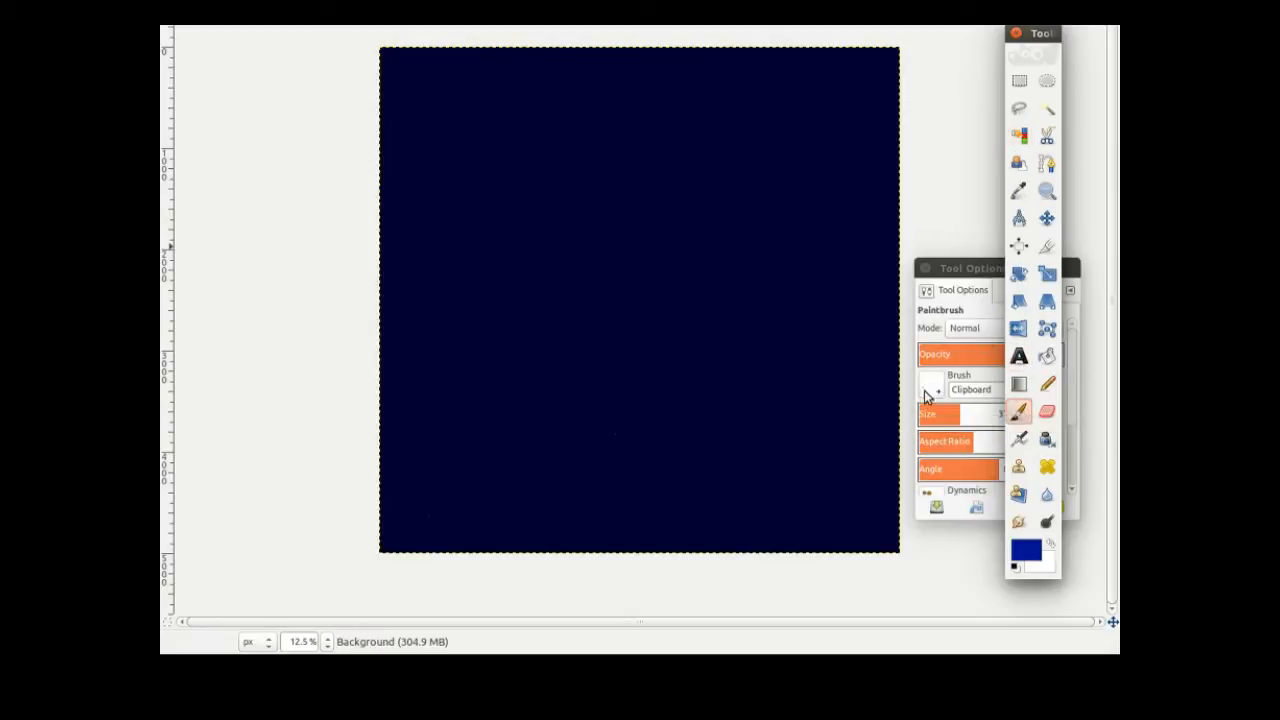
left_click(931, 394)
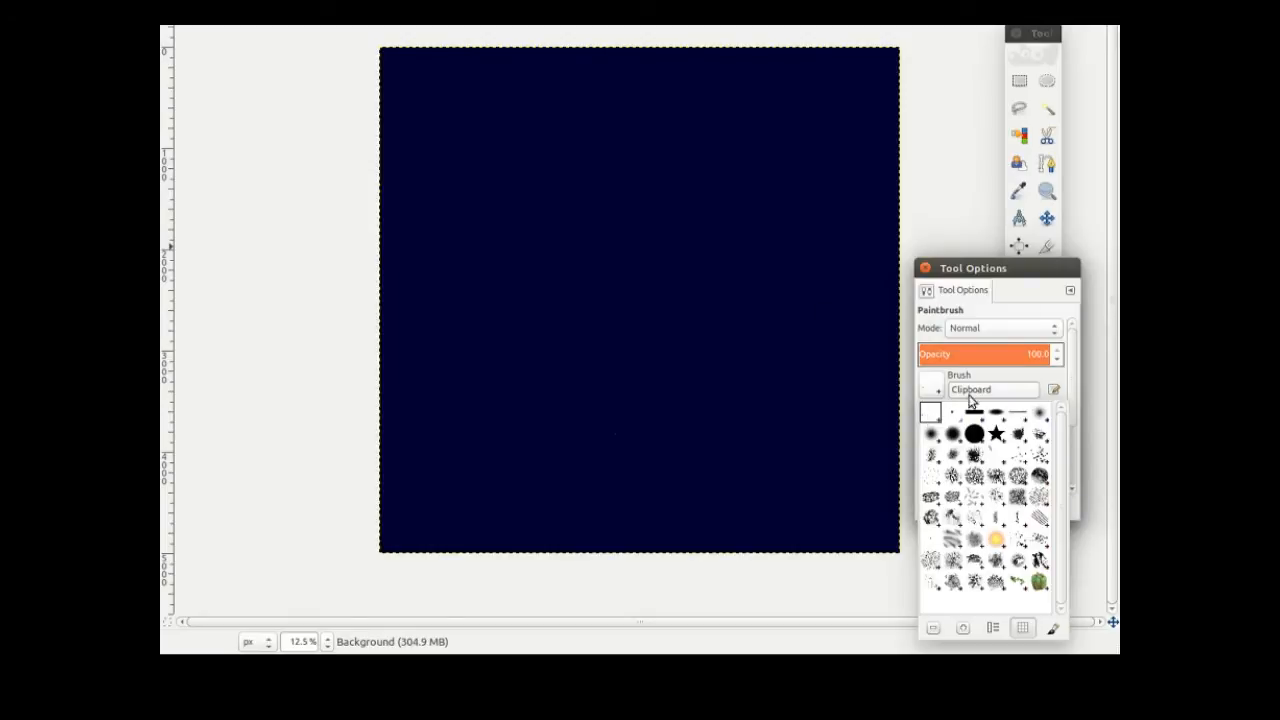
left_click(1030, 380)
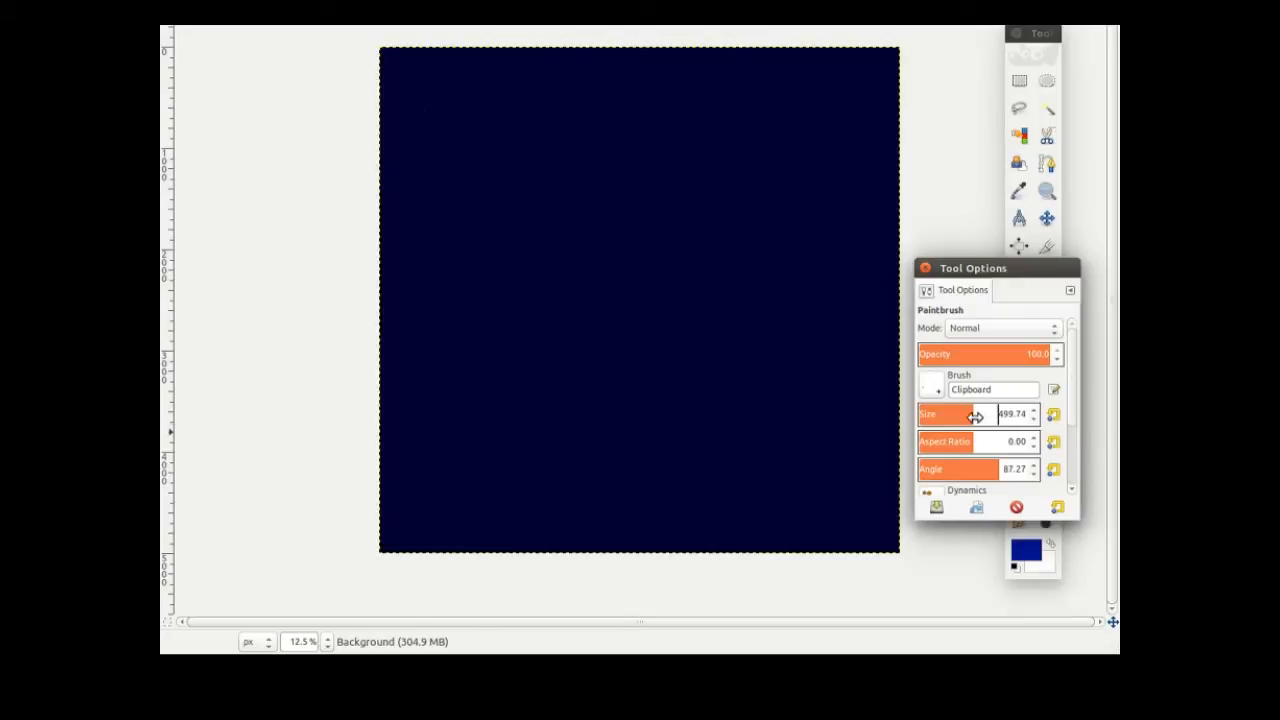
left_click(1001, 418)
left_click_drag(987, 419, 1008, 417)
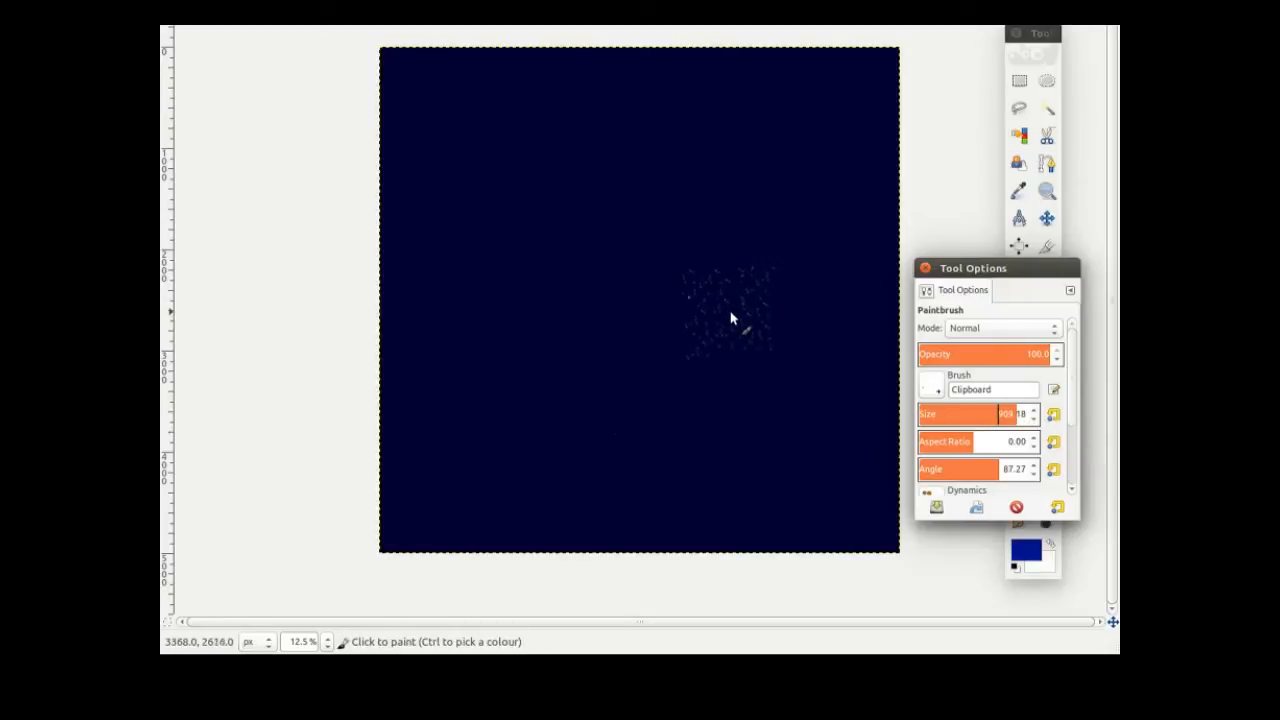
left_click(441, 112)
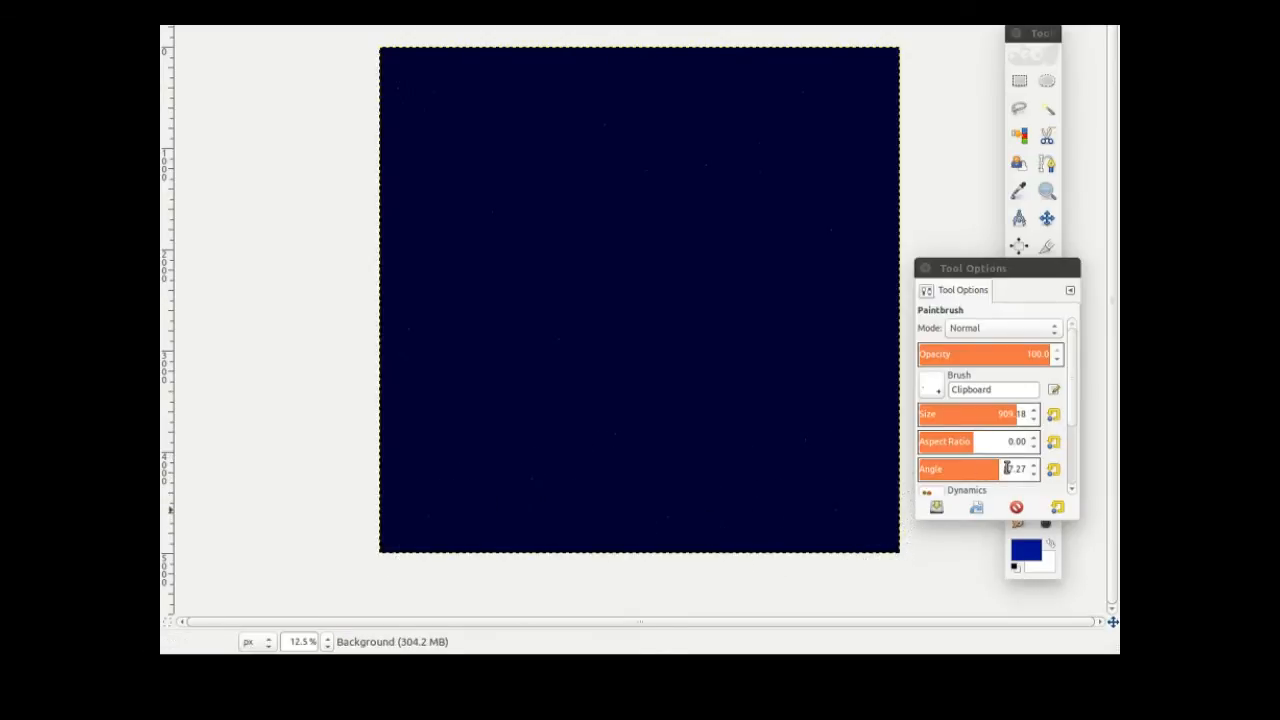
left_click_drag(998, 476, 742, 455)
- Find a sparse area near the canvas's lower-left at 100% and fill it with another Clipboard star stamp using the Paintbrush
left_click(381, 24)
mouse_move(381, 24)
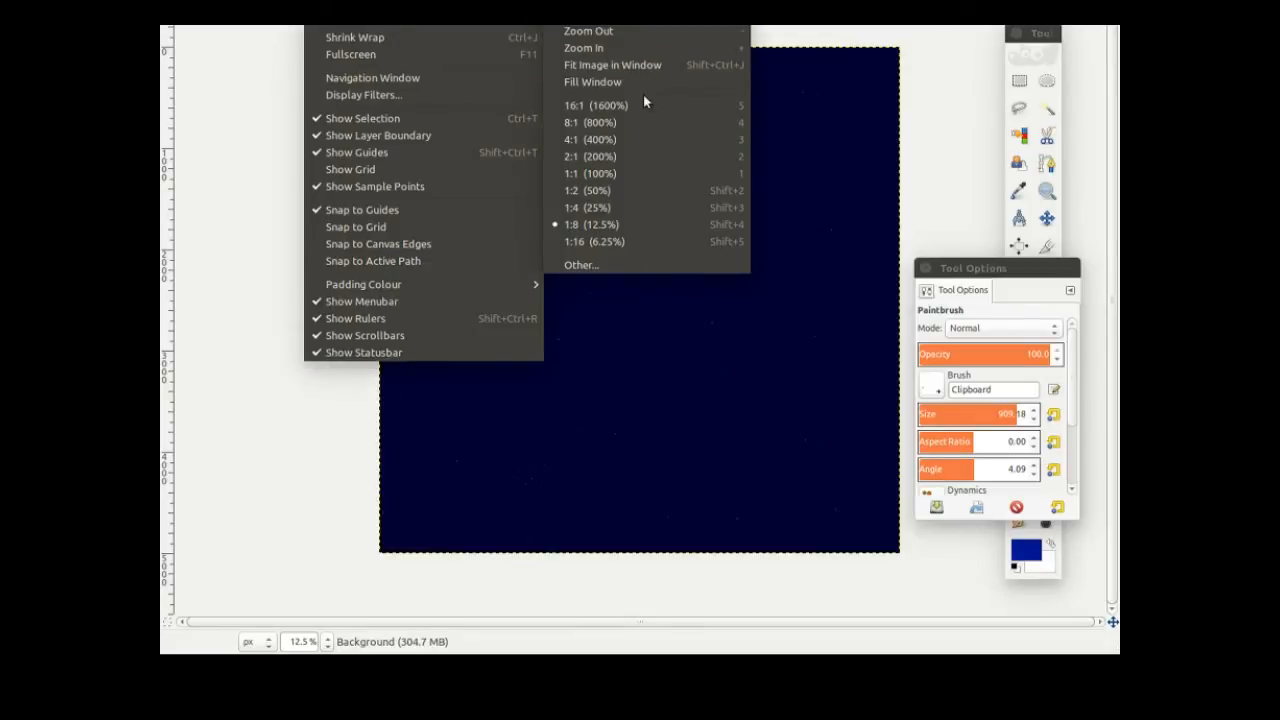
left_click(614, 173)
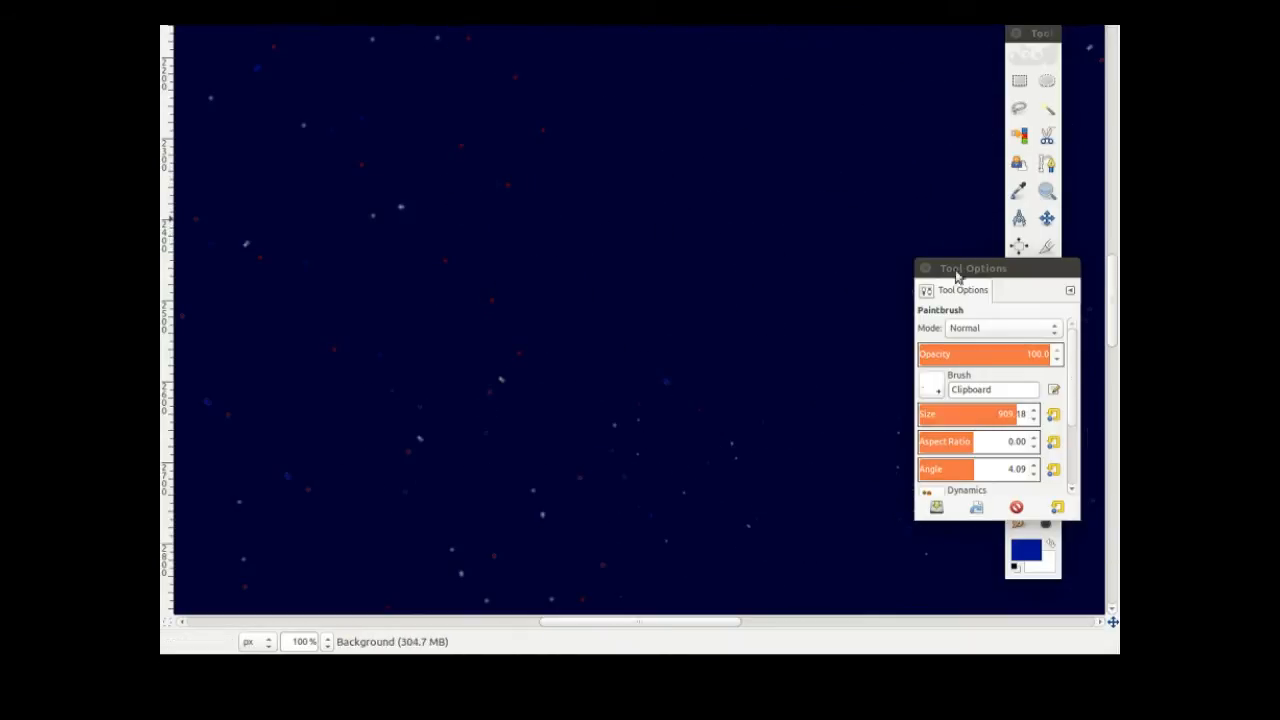
left_click(924, 270)
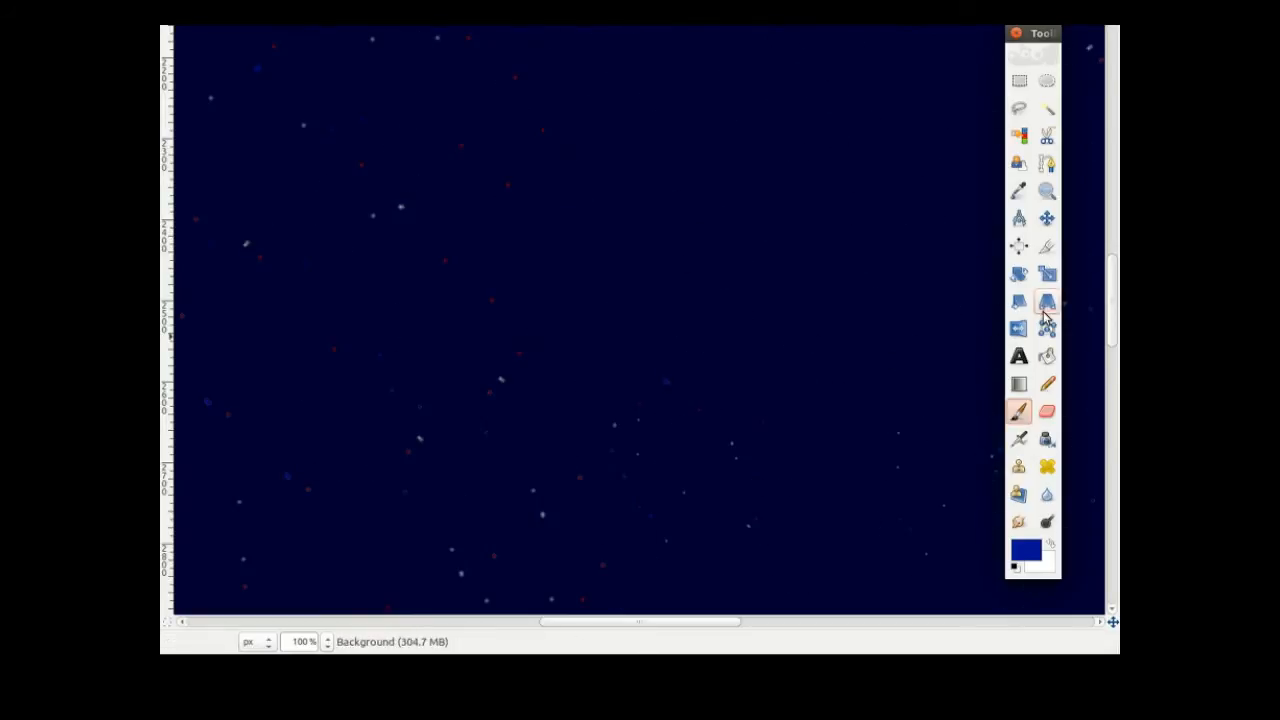
left_click(1046, 218)
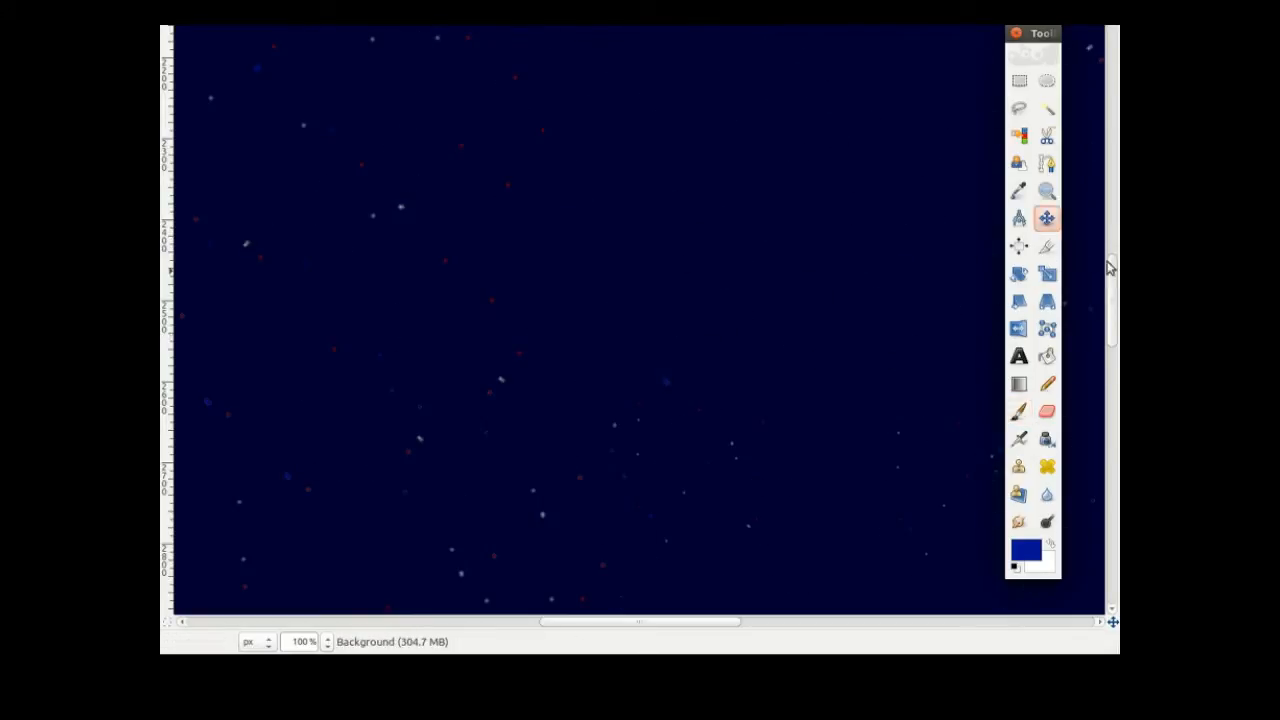
left_click_drag(1117, 283, 1117, 540)
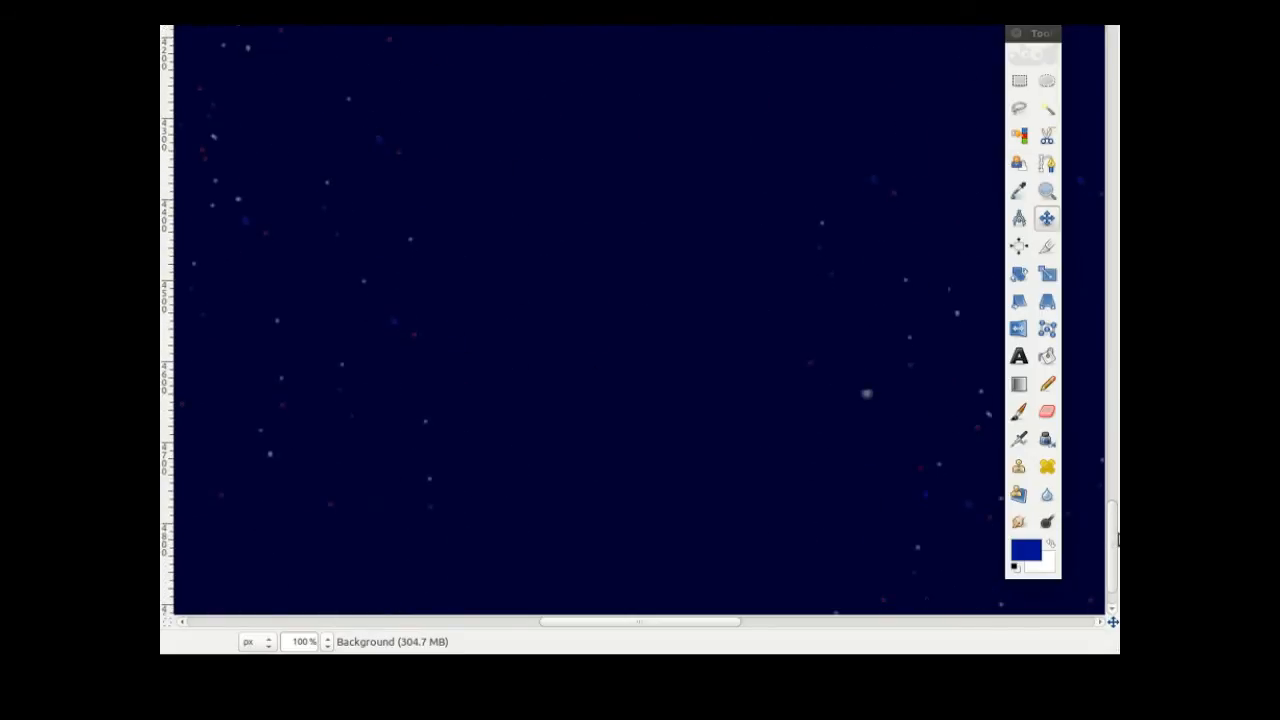
left_click_drag(594, 620, 380, 618)
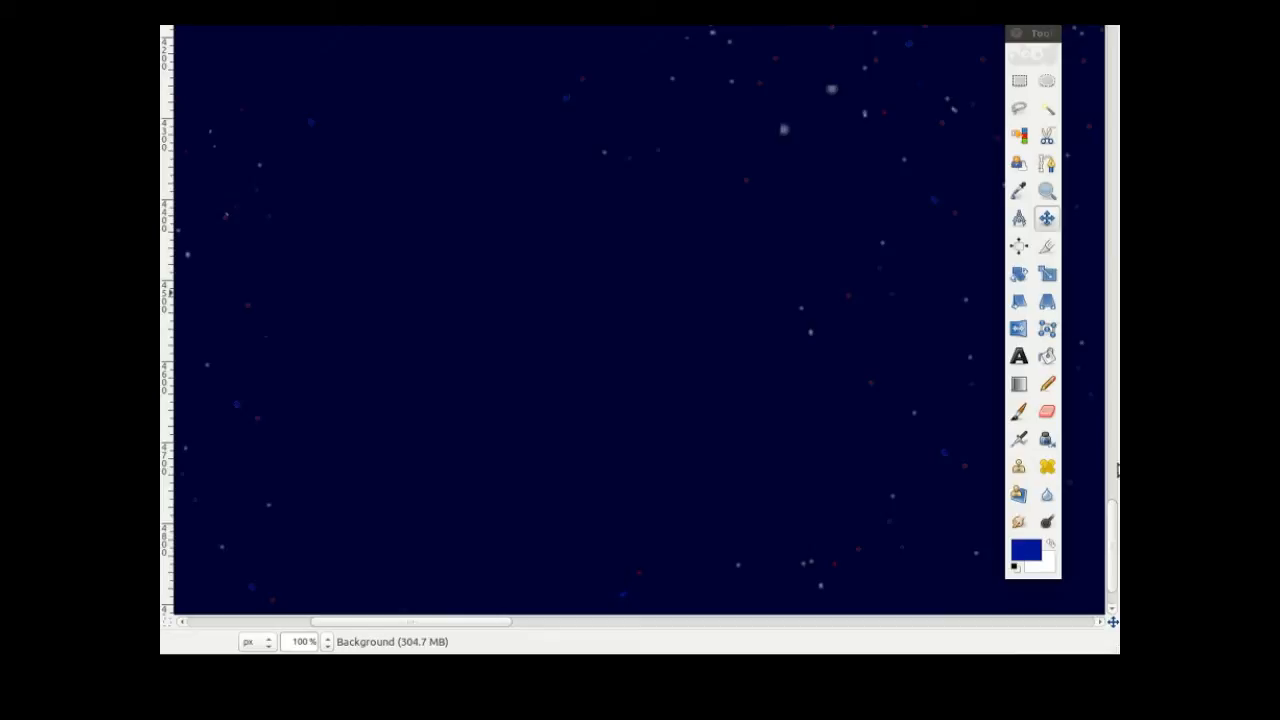
left_click_drag(1117, 525, 1089, 522)
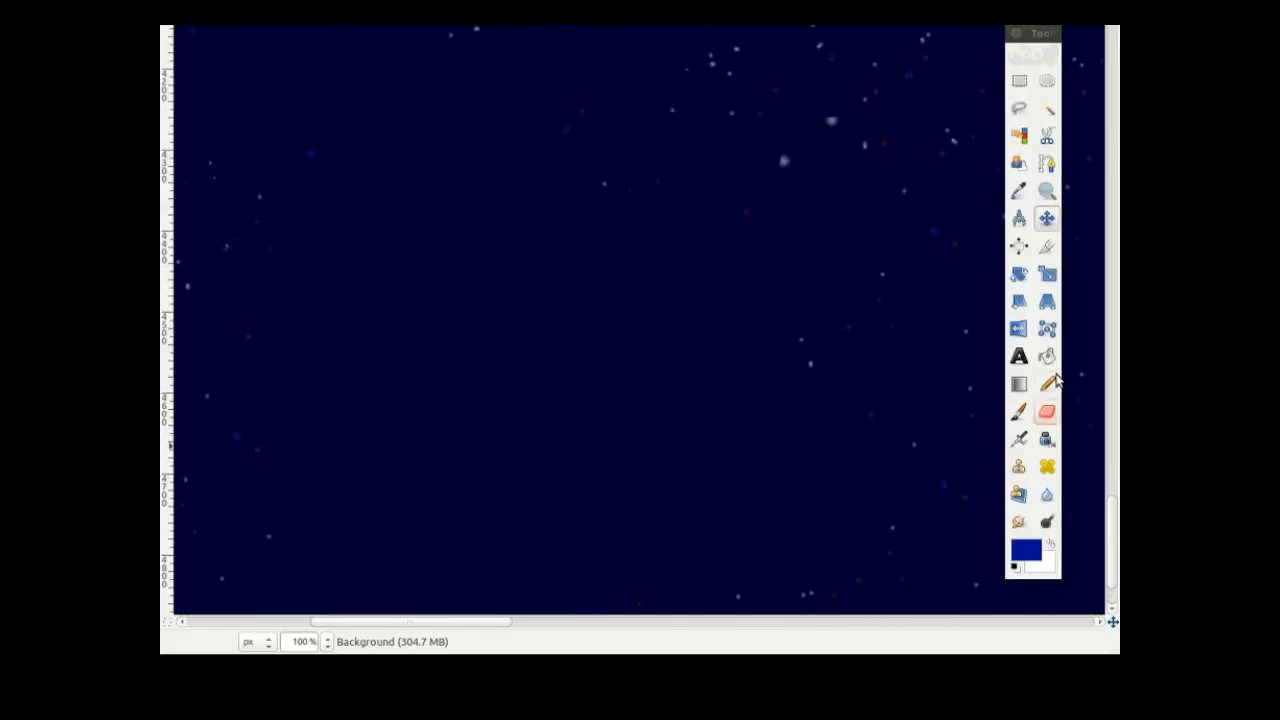
left_click(1018, 411)
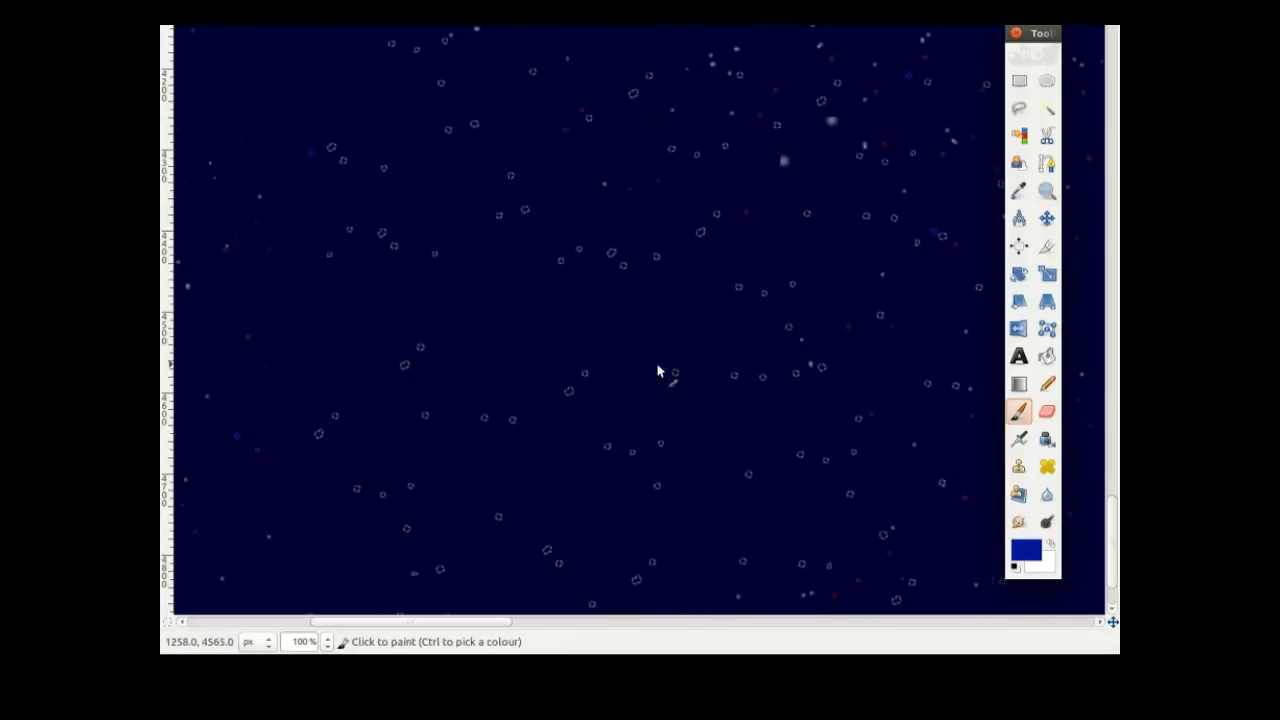
left_click(631, 440)
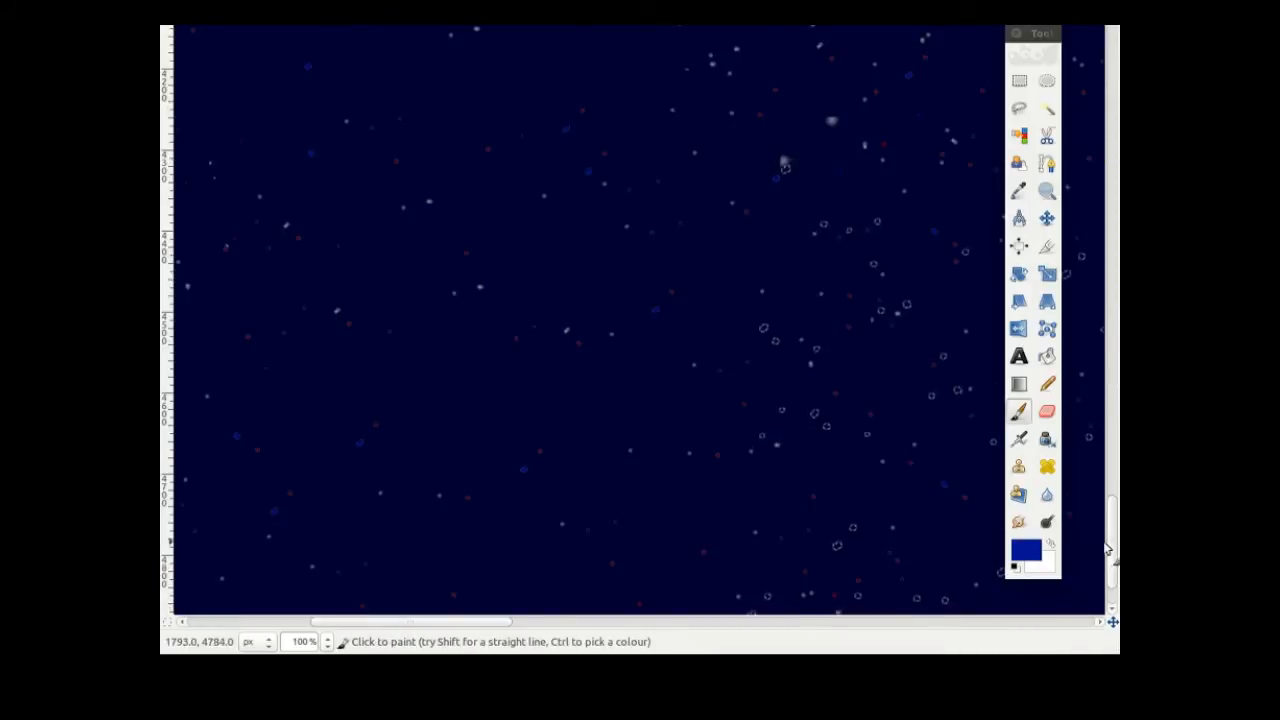
- Examine the star coverage along the canvas's upper edge and upper-right area at 100%, and of the whole image fitted in the window
left_click_drag(1111, 534, 1113, 60)
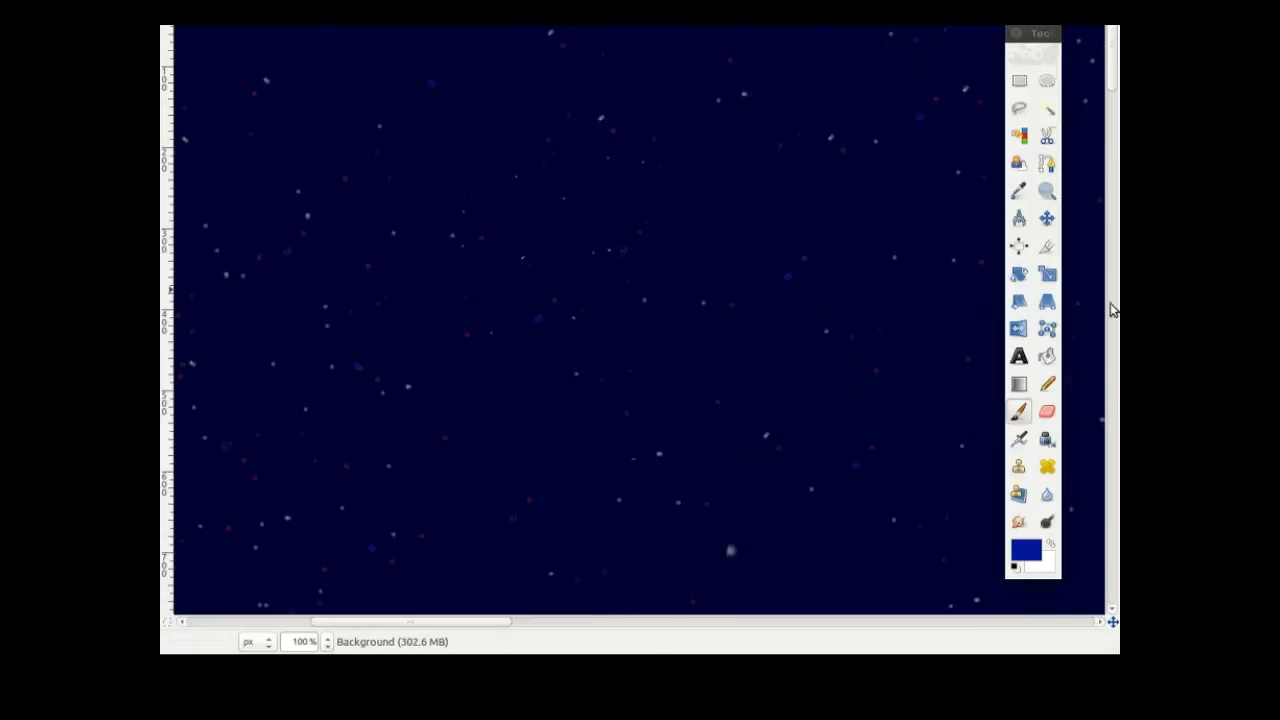
left_click_drag(490, 625, 743, 640)
scroll(688, 335, "down", 2)
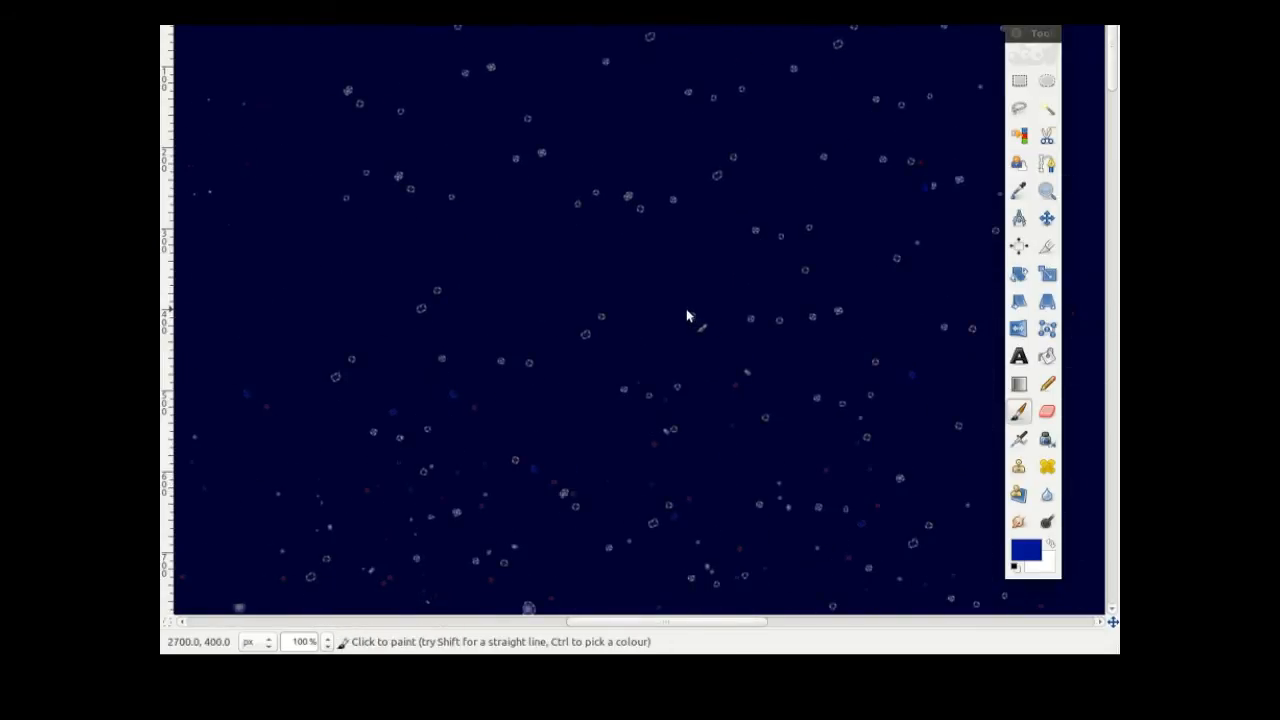
left_click_drag(674, 626, 1008, 650)
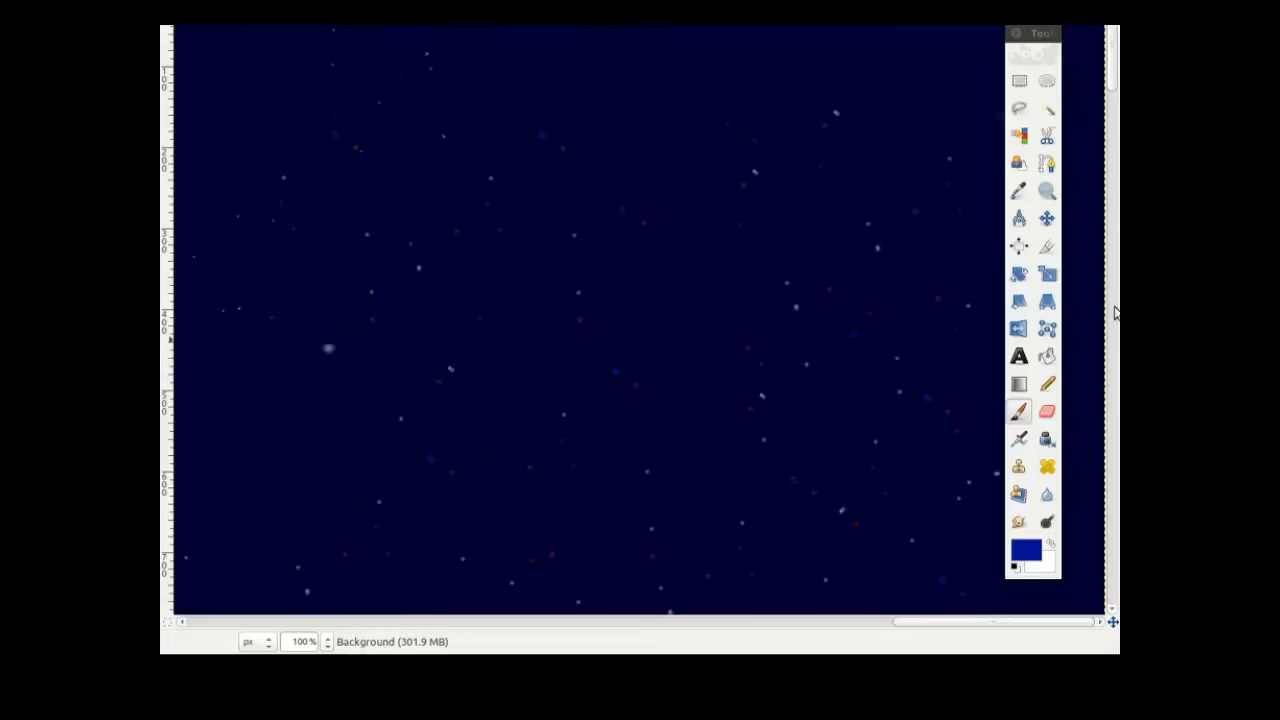
left_click_drag(1113, 78, 1113, 170)
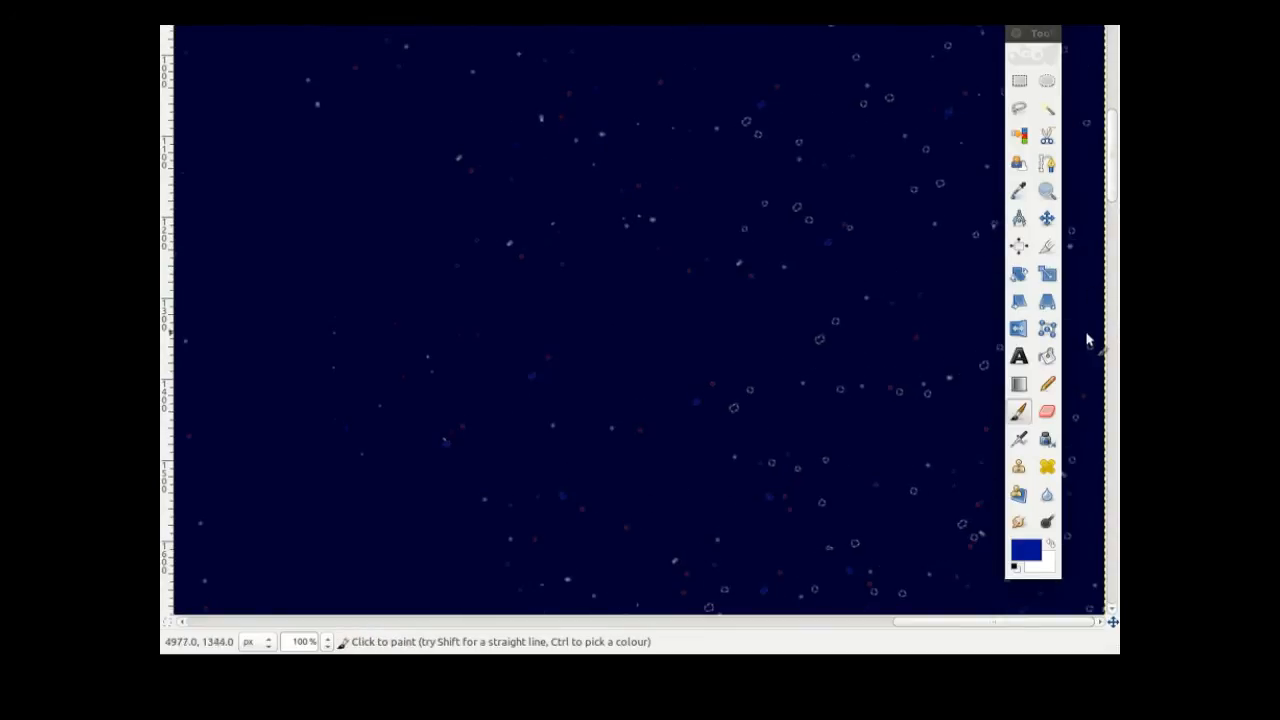
left_click_drag(1111, 171, 1056, 55)
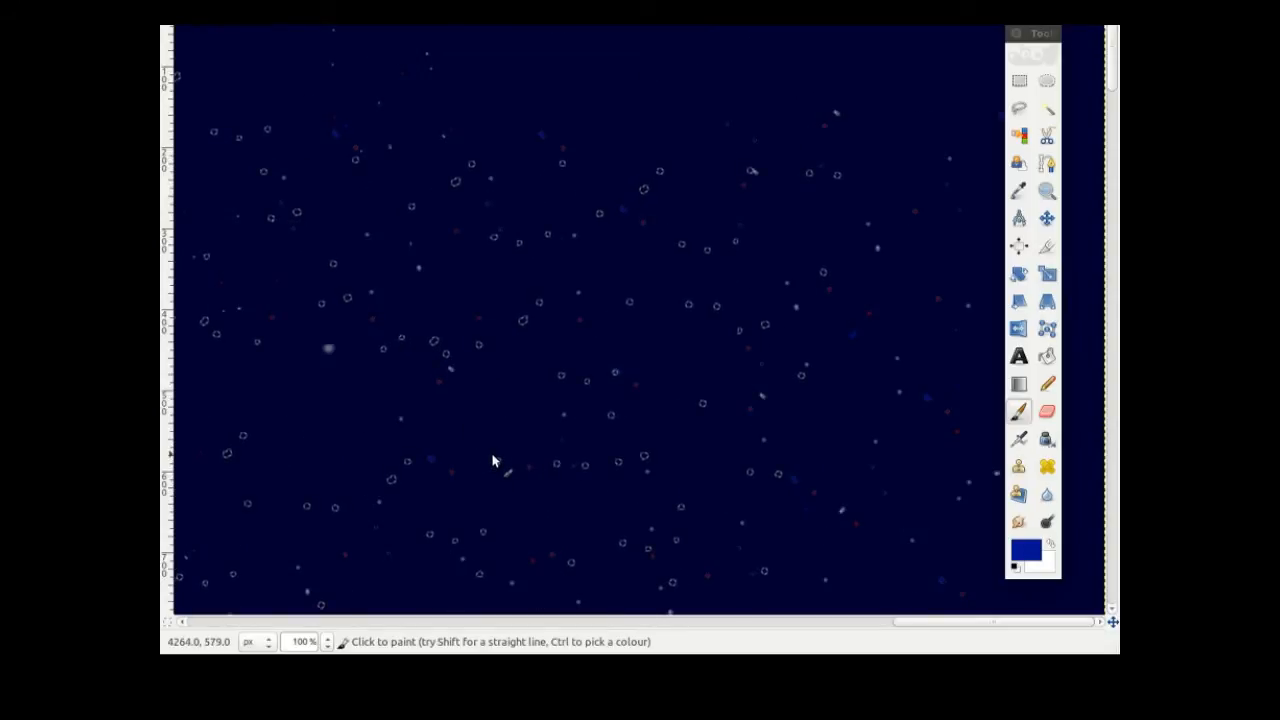
mouse_move(165, 53)
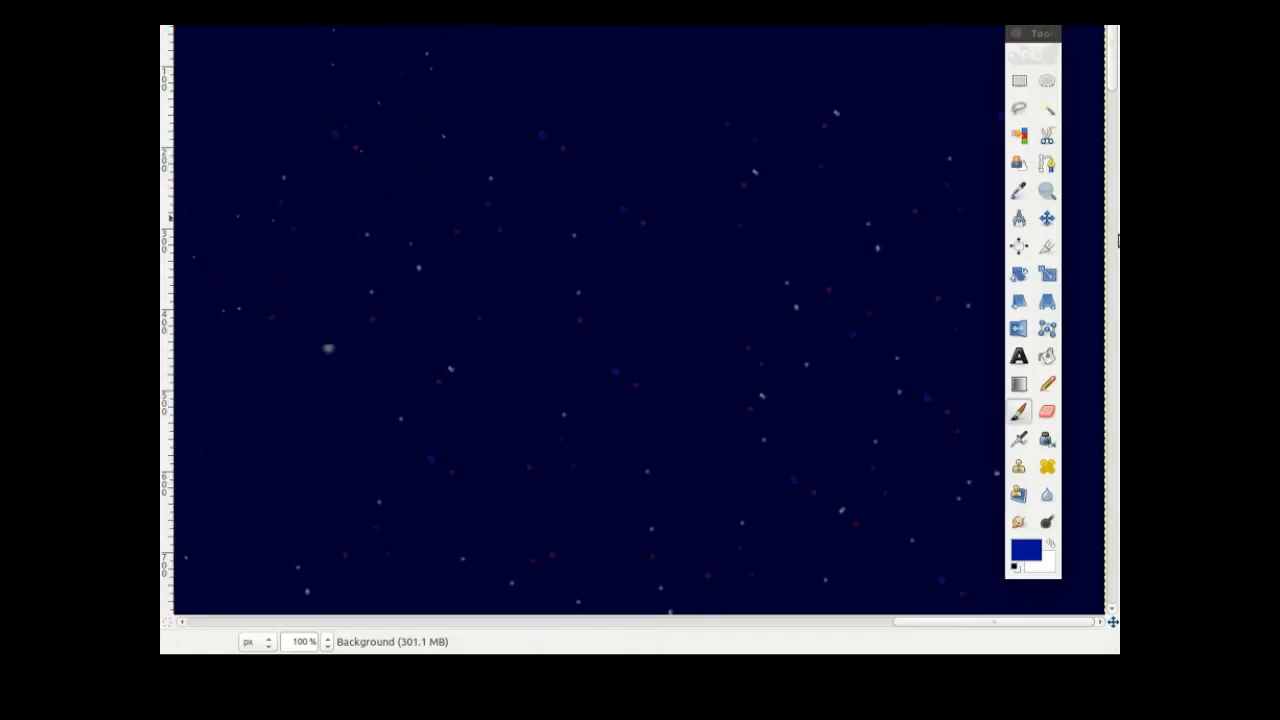
key("alt+v")
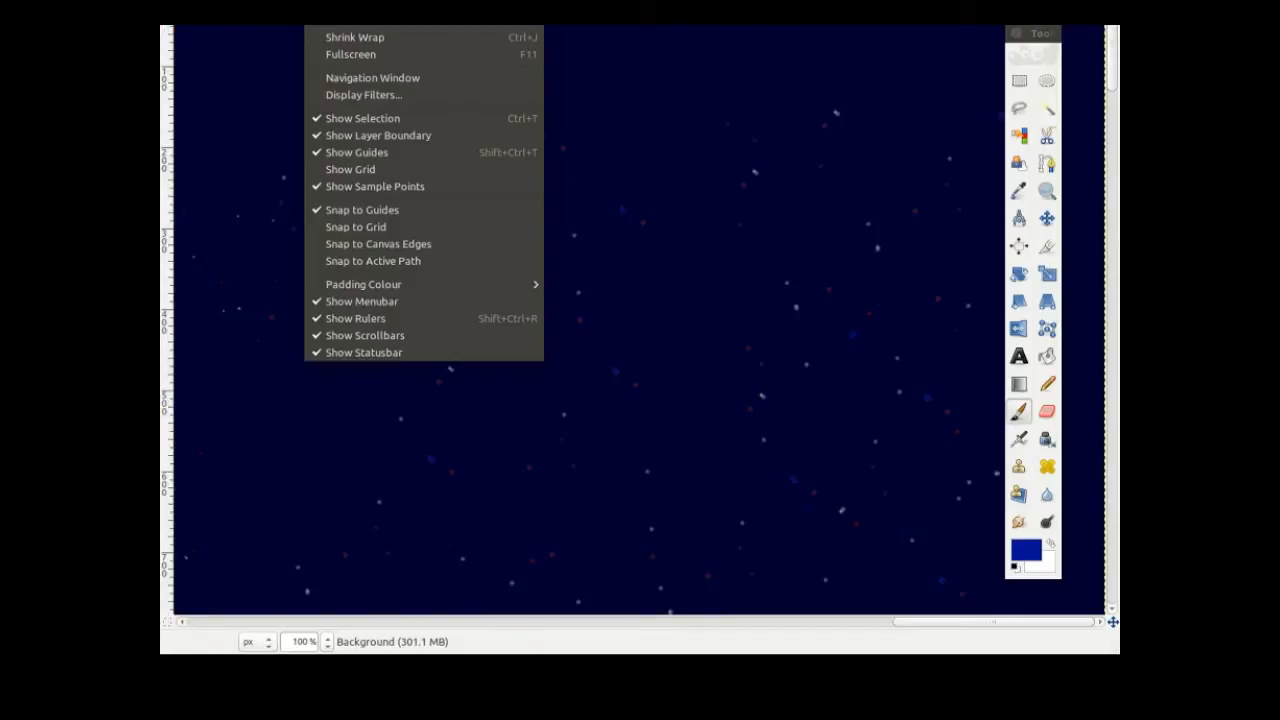
mouse_move(371, 23)
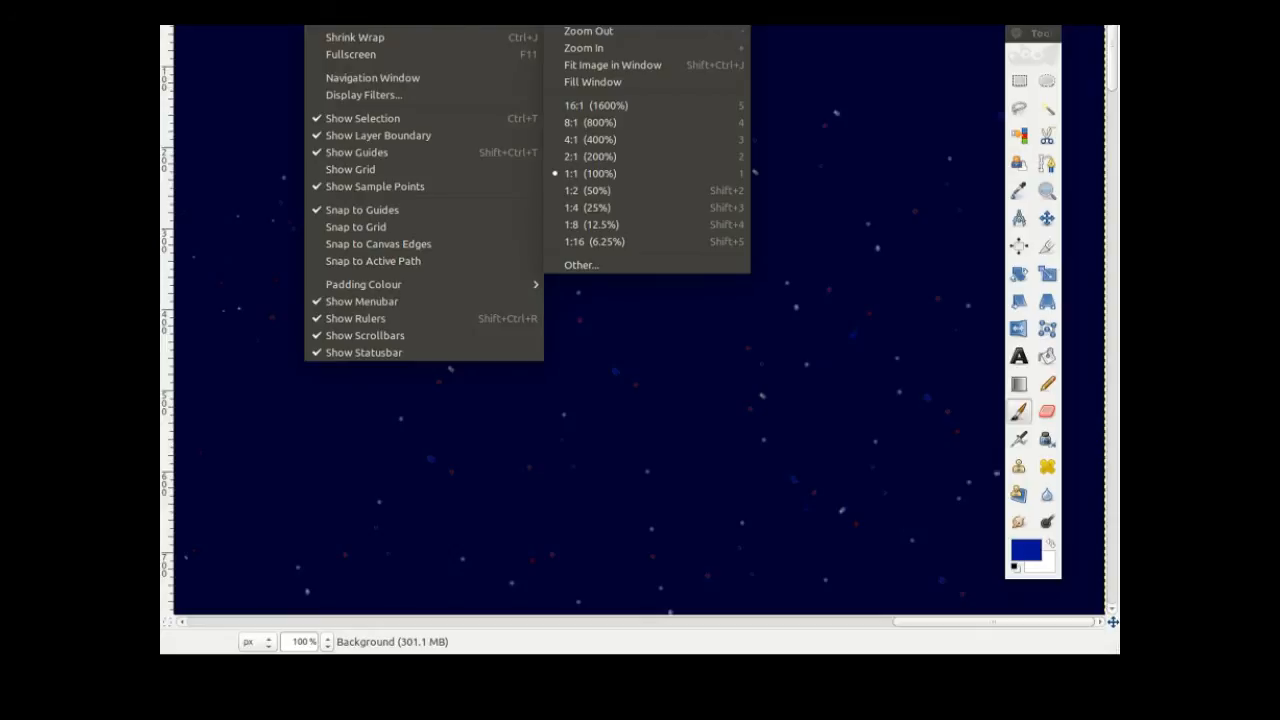
left_click(630, 65)
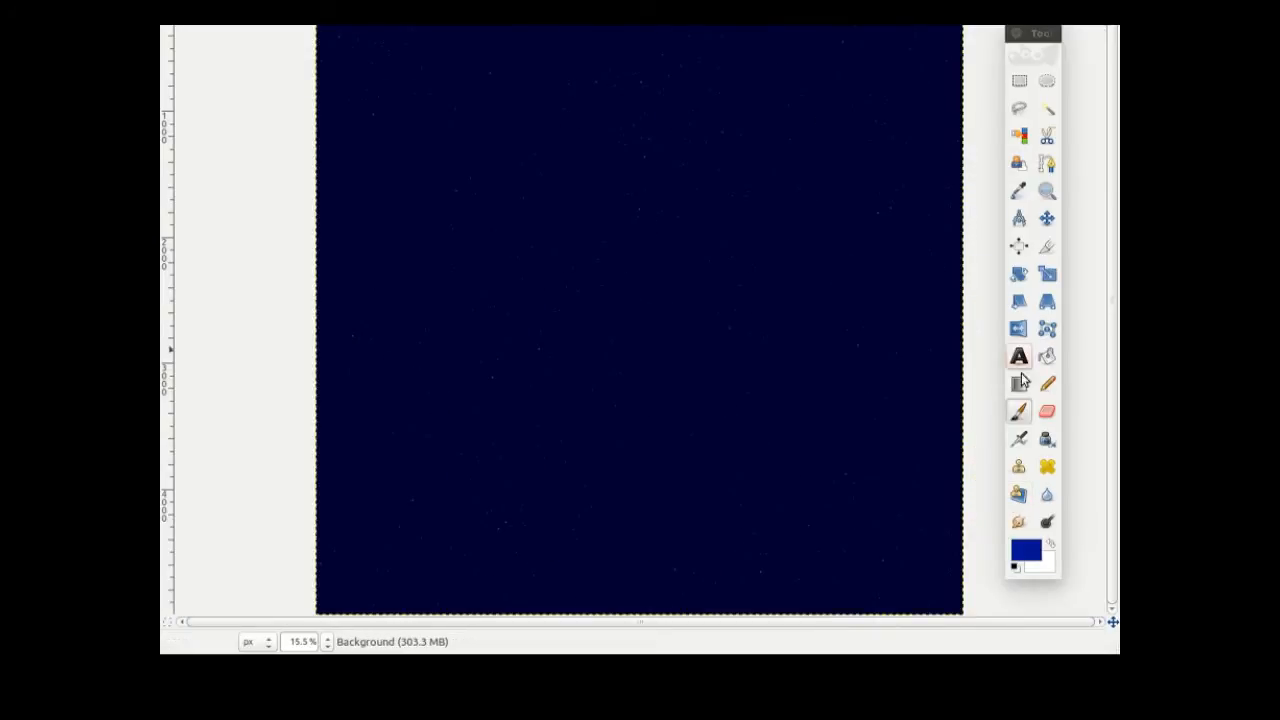
- Paint one large white star in the canvas's upper half with the 2. Hardness 075 brush at size 246.97
left_click(1052, 547)
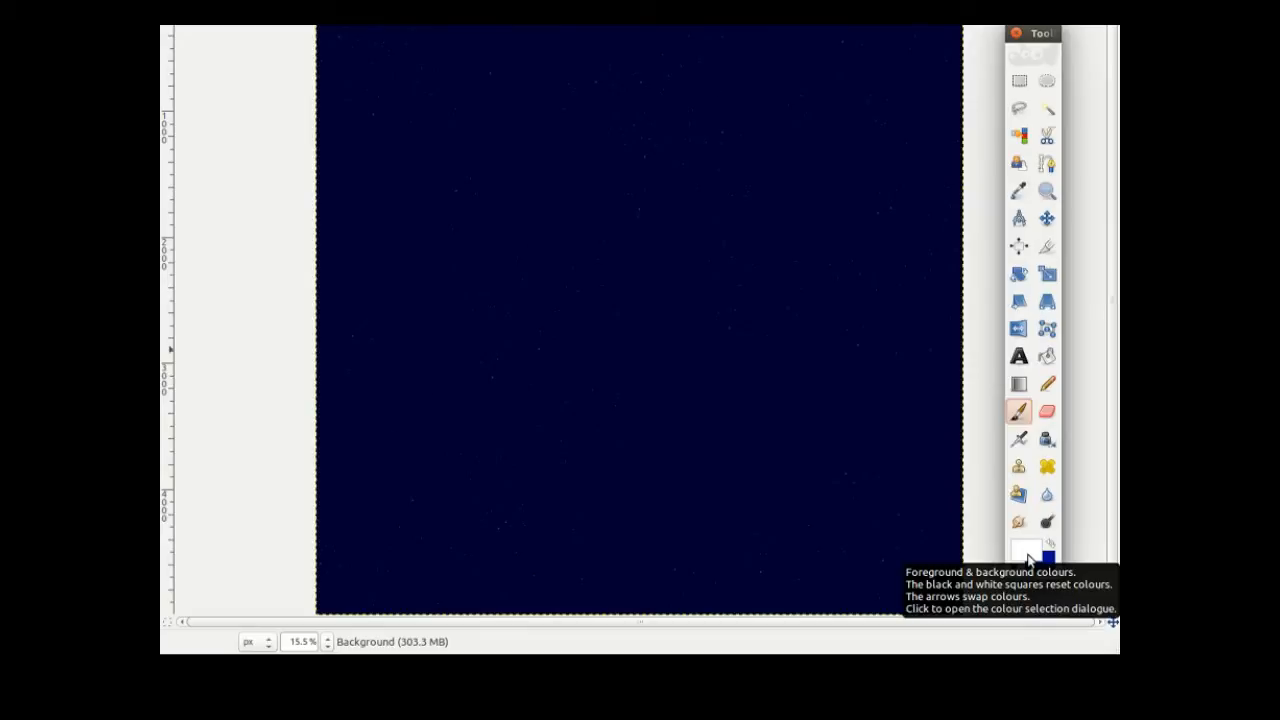
left_click(1028, 556)
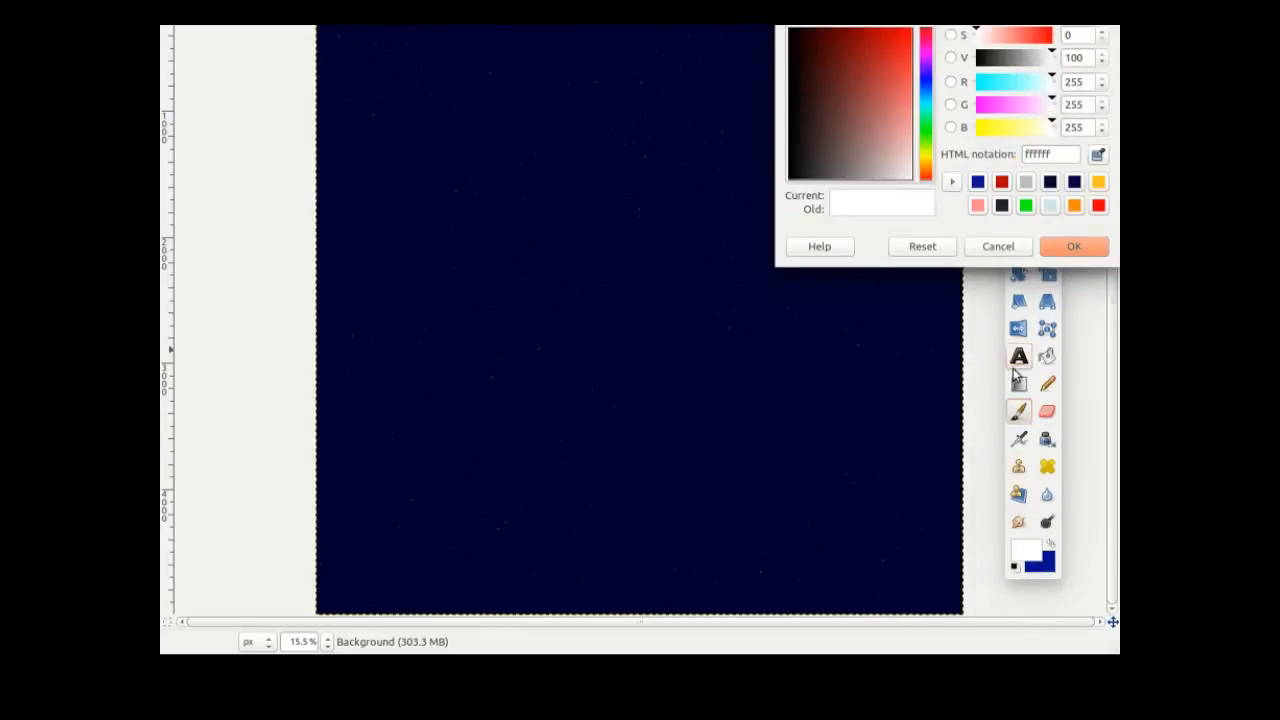
double_click(1018, 411)
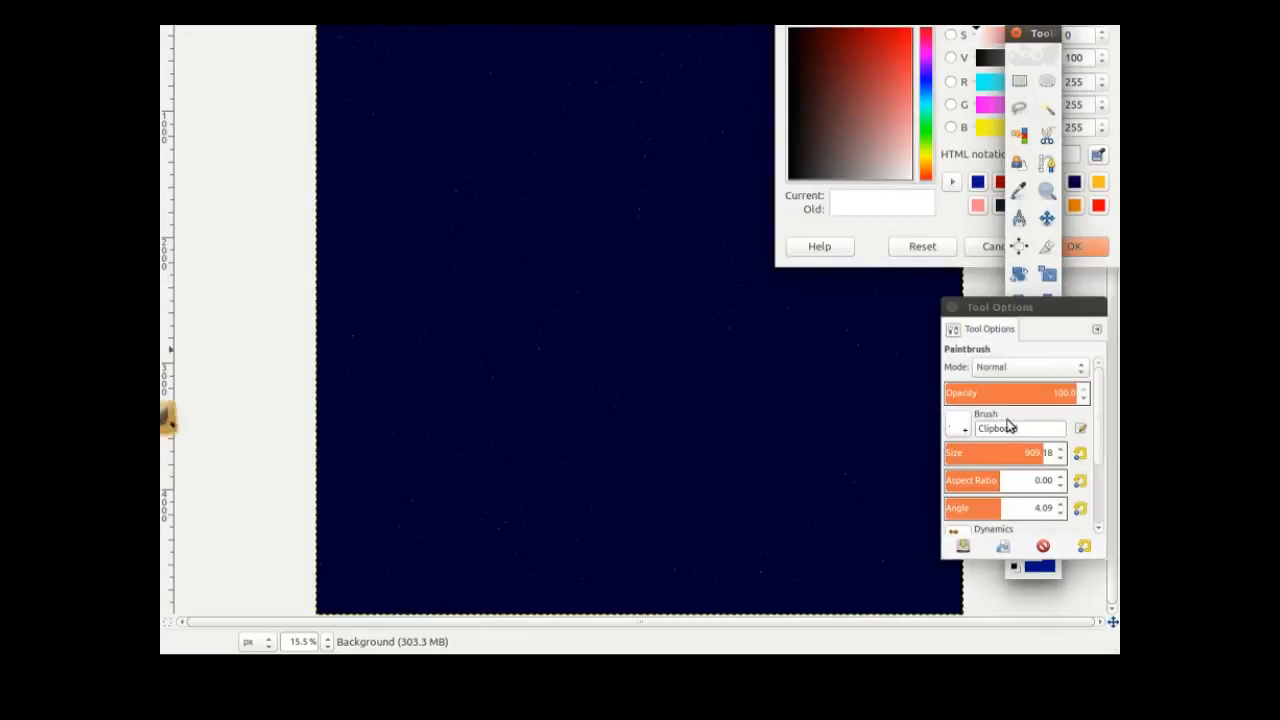
left_click(962, 430)
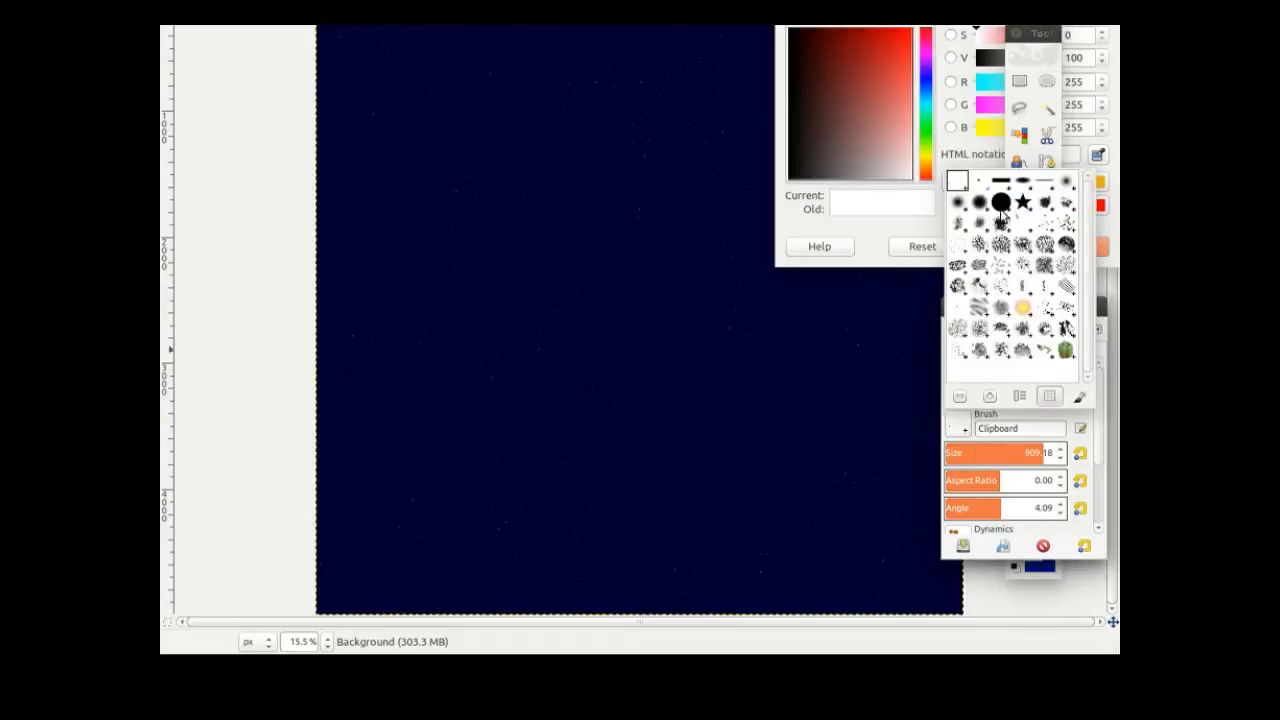
left_click(979, 206)
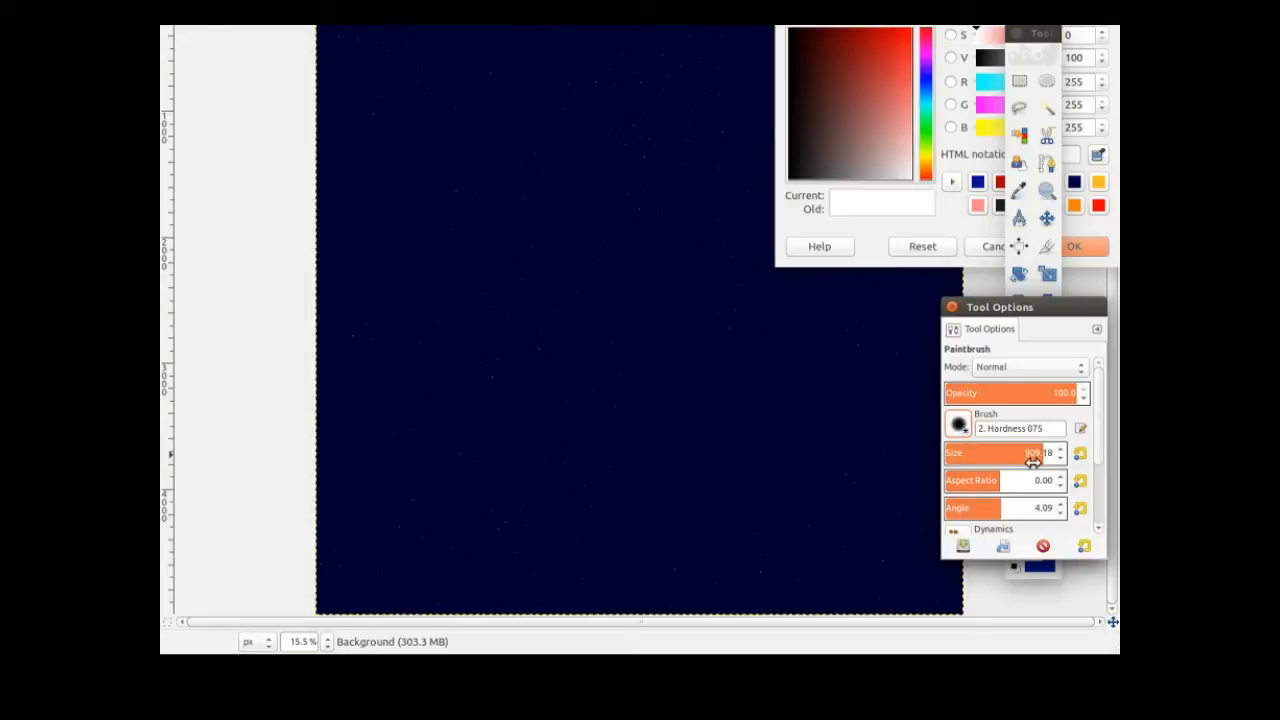
left_click_drag(1040, 455, 714, 467)
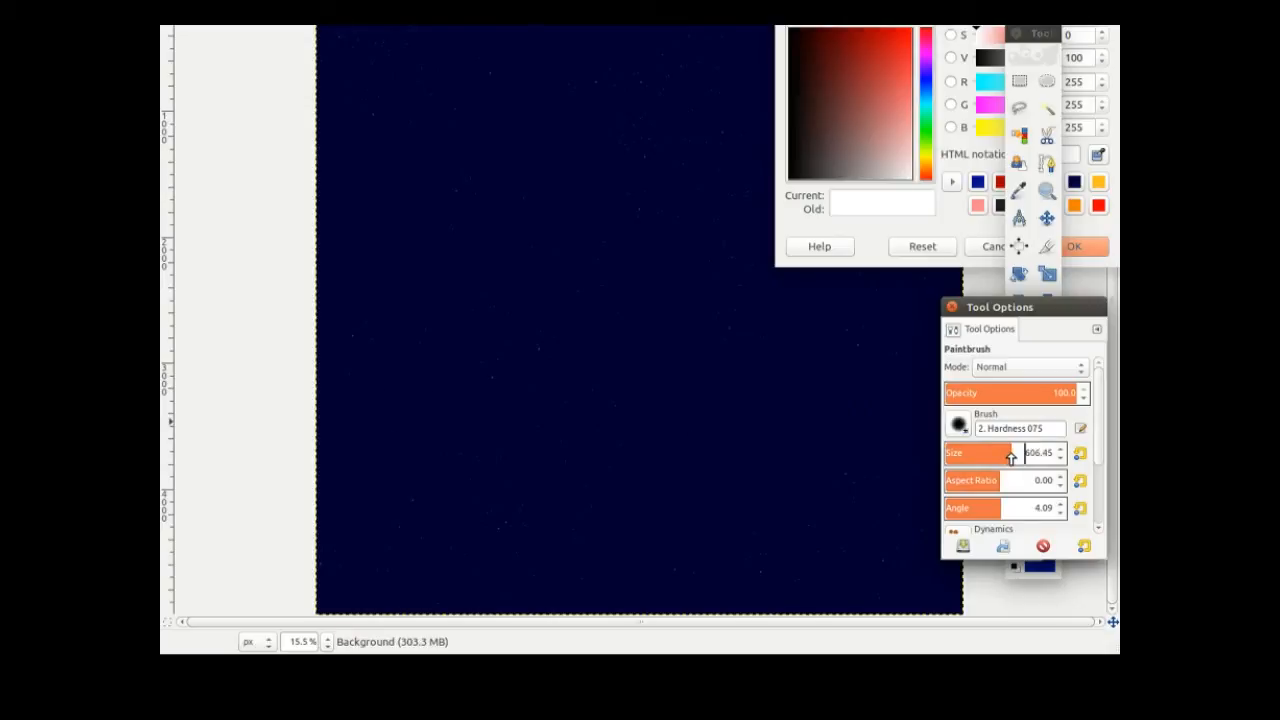
left_click_drag(1011, 456, 977, 453)
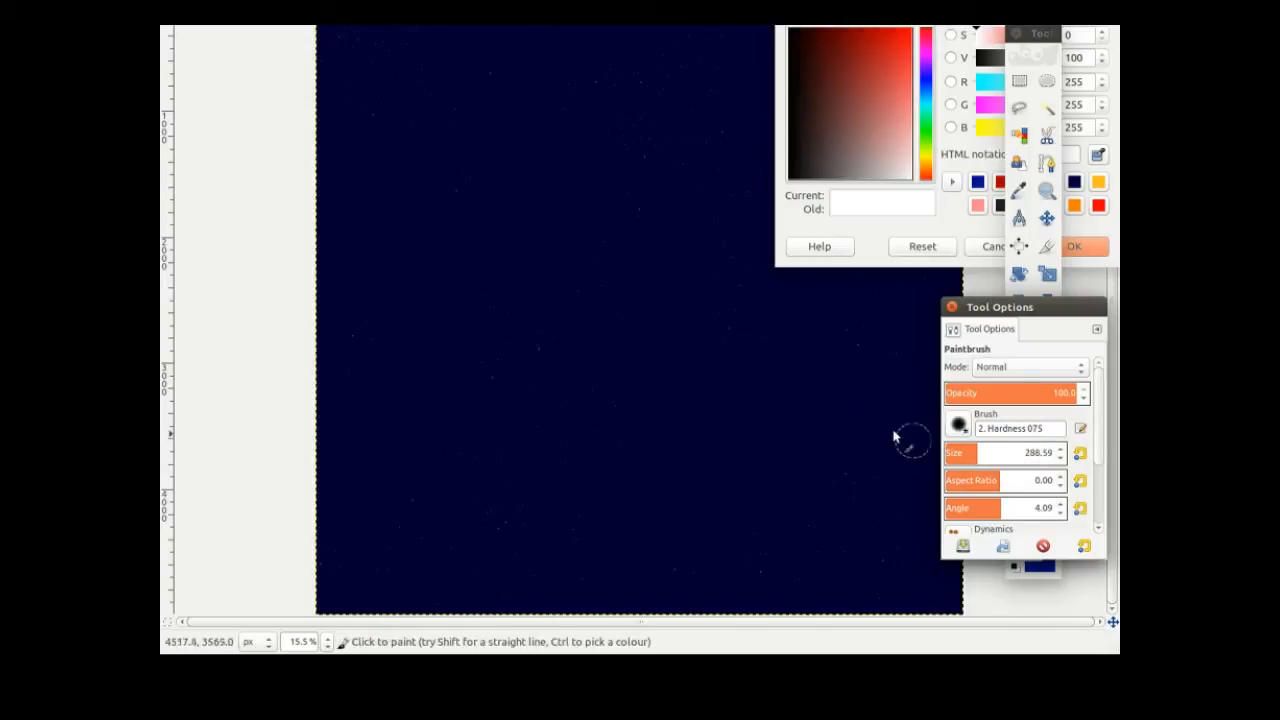
left_click_drag(988, 453, 925, 459)
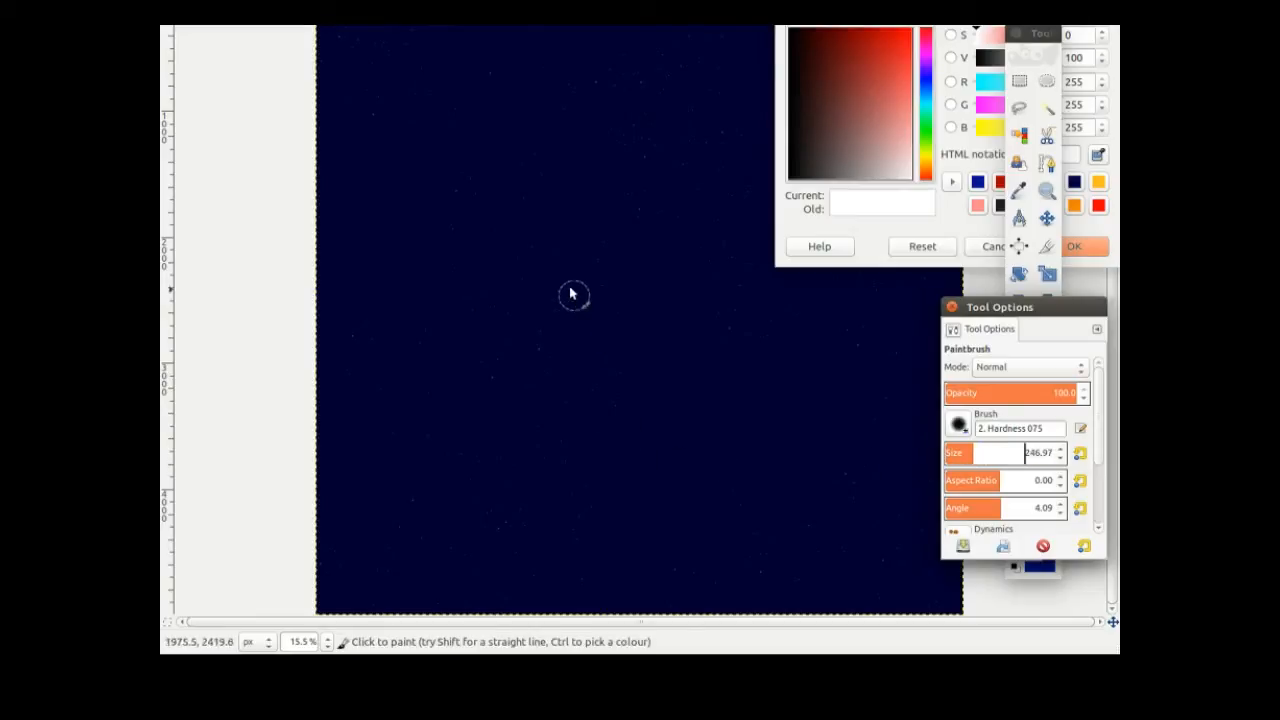
left_click(579, 184)
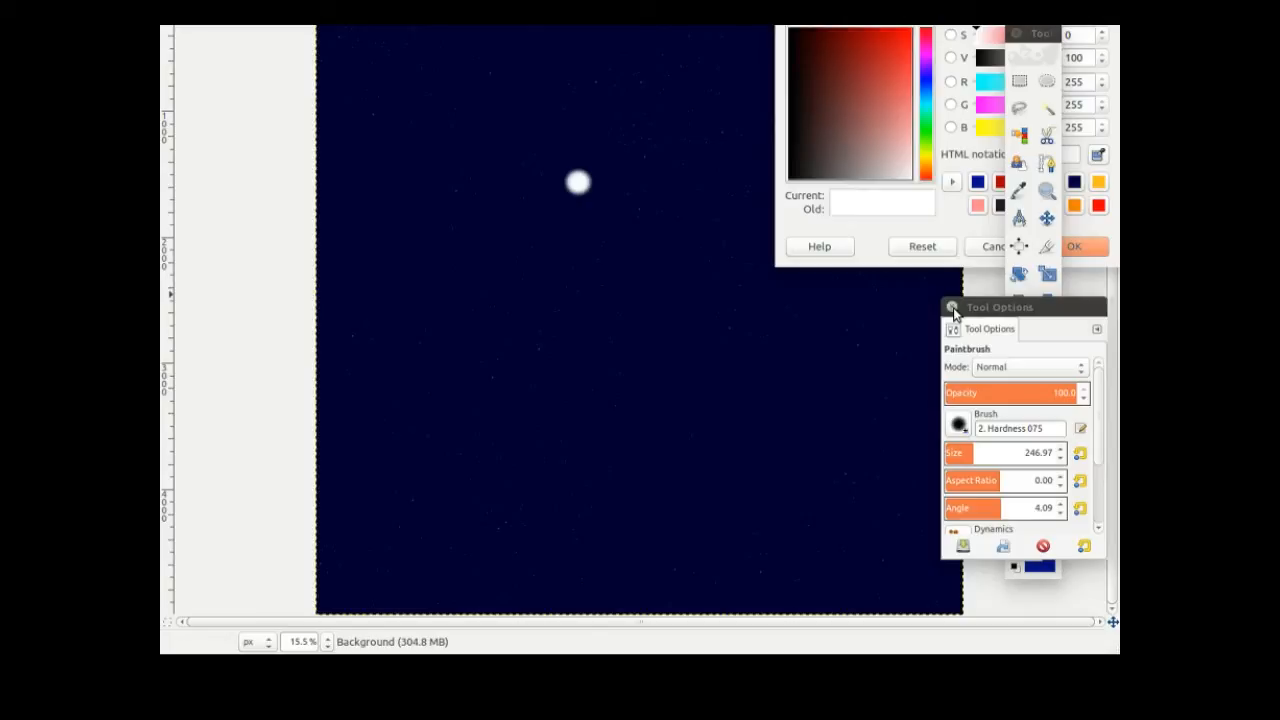
- Switch to Firefox to view the Google Images results for "hubble images super high resolution"
mouse_move(163, 360)
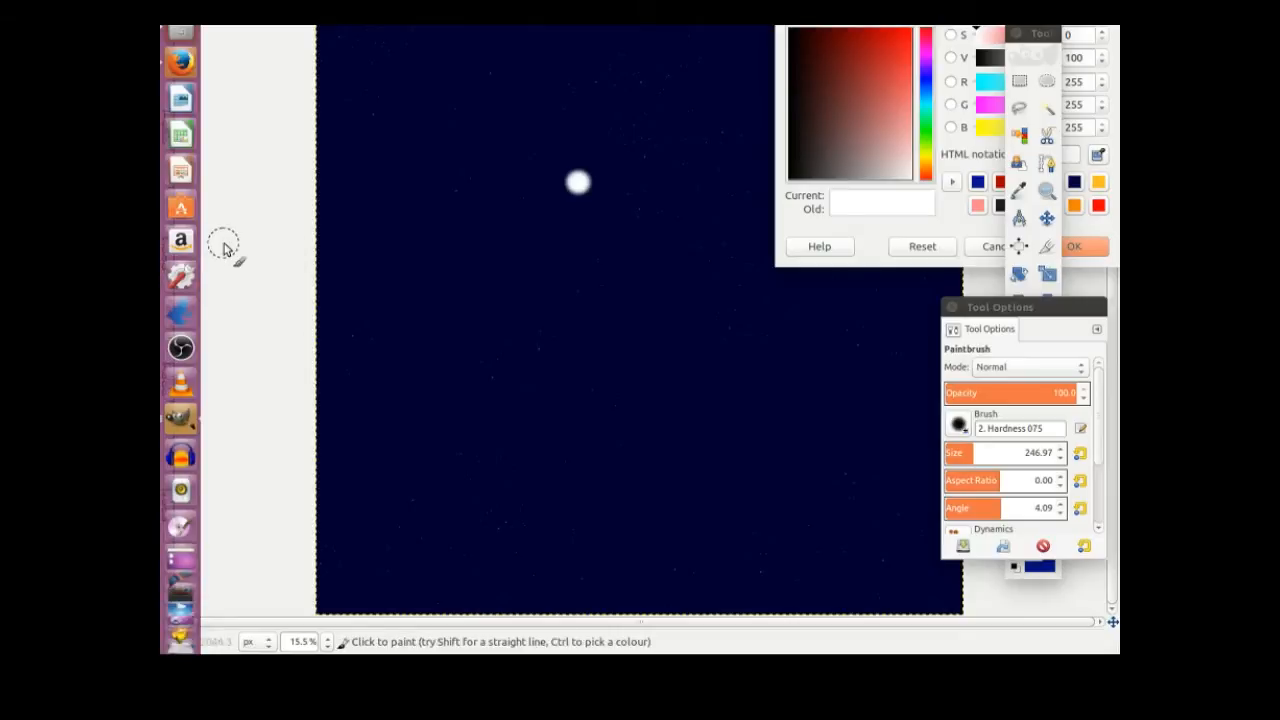
mouse_move(162, 258)
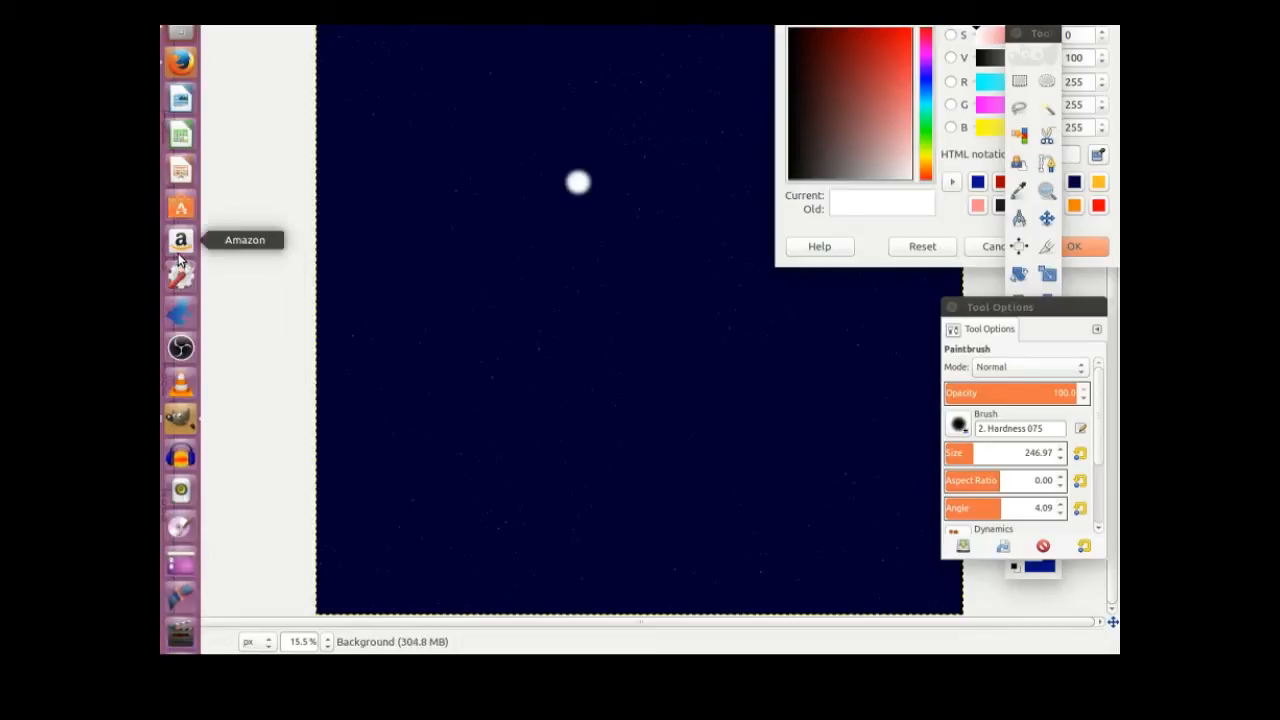
left_click(178, 66)
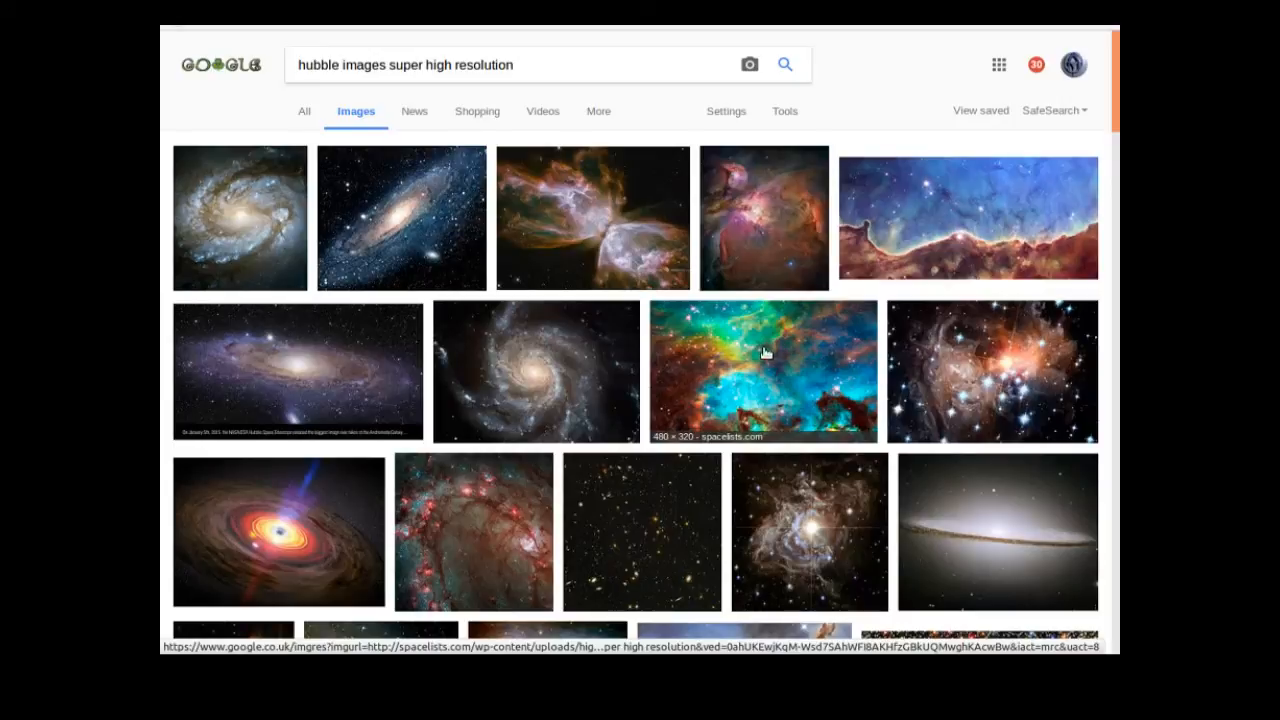
- Browse the Hubble image results and view the pink-and-teal twin spiral galaxy picture on its own before returning to the results
scroll(765, 352, "down", 4)
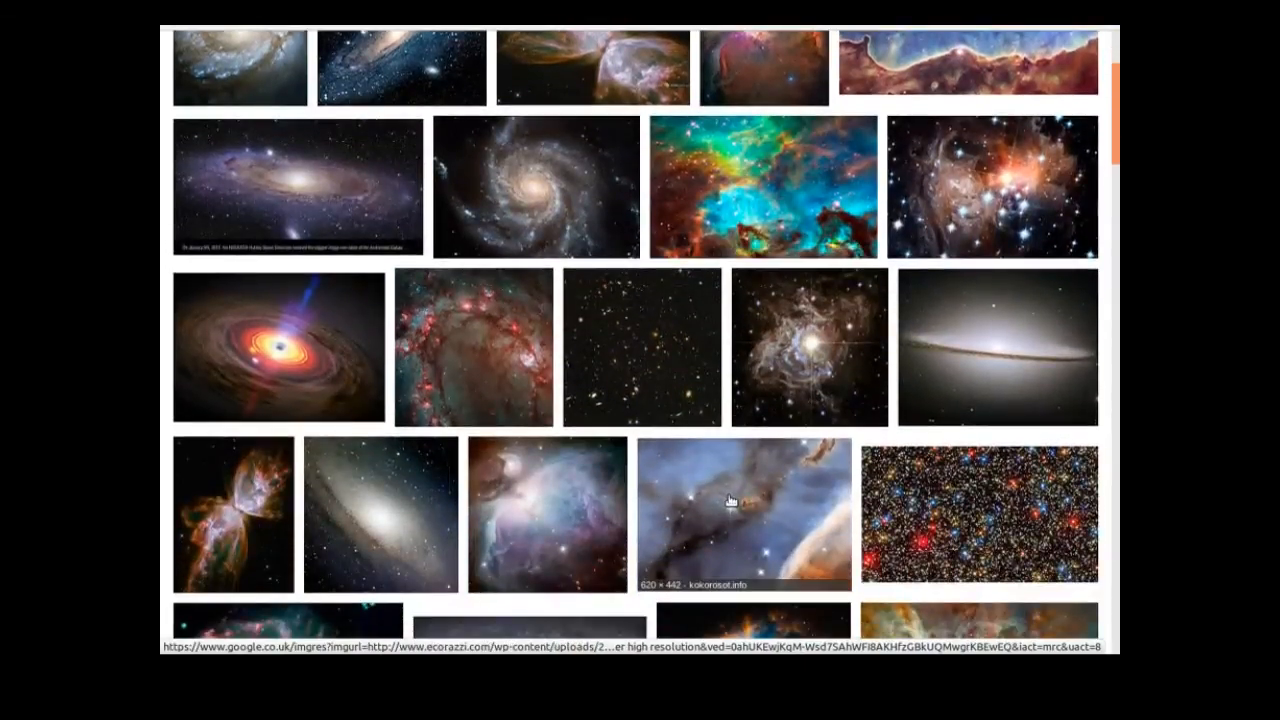
scroll(742, 378, "down", 3)
scroll(742, 378, "down", 3)
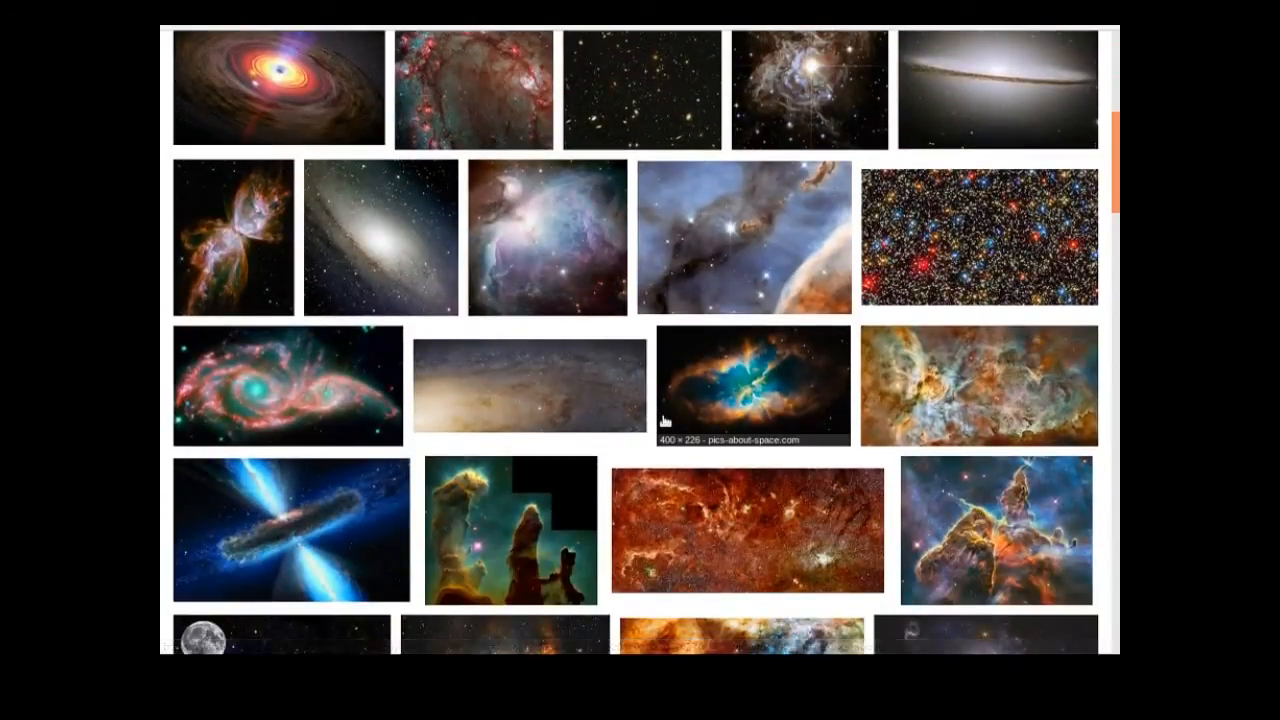
right_click(313, 400)
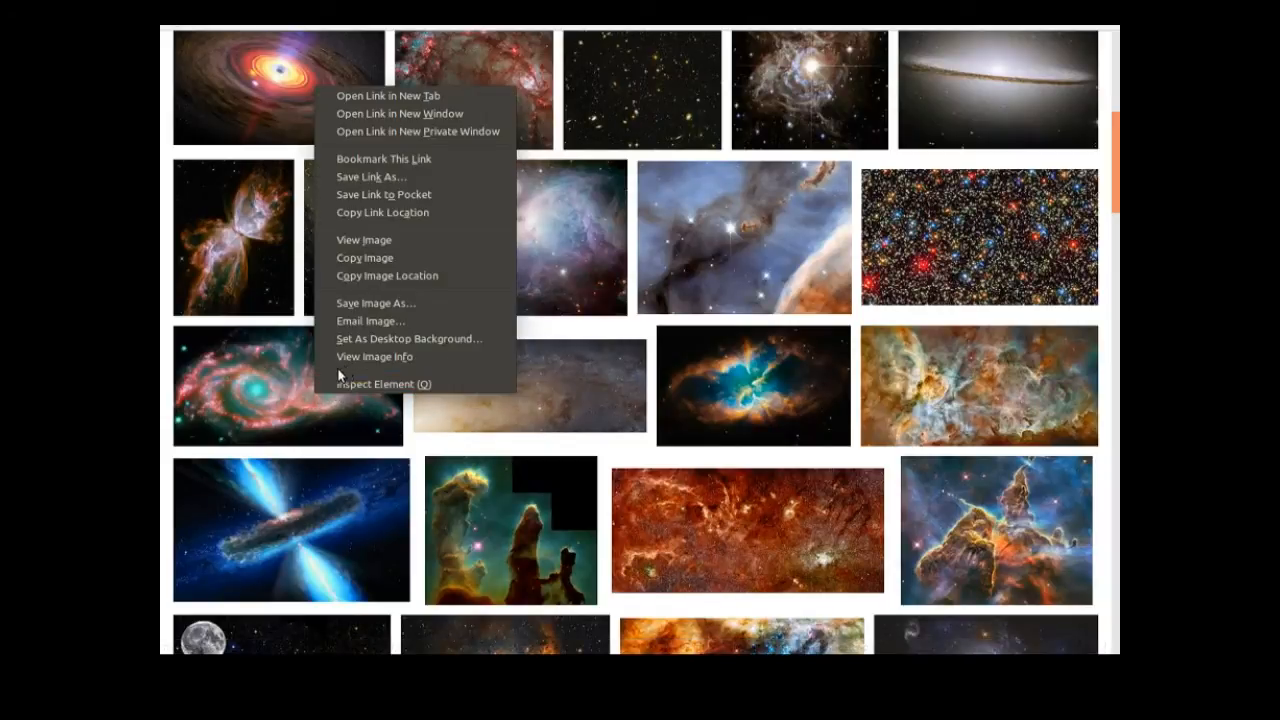
left_click(372, 242)
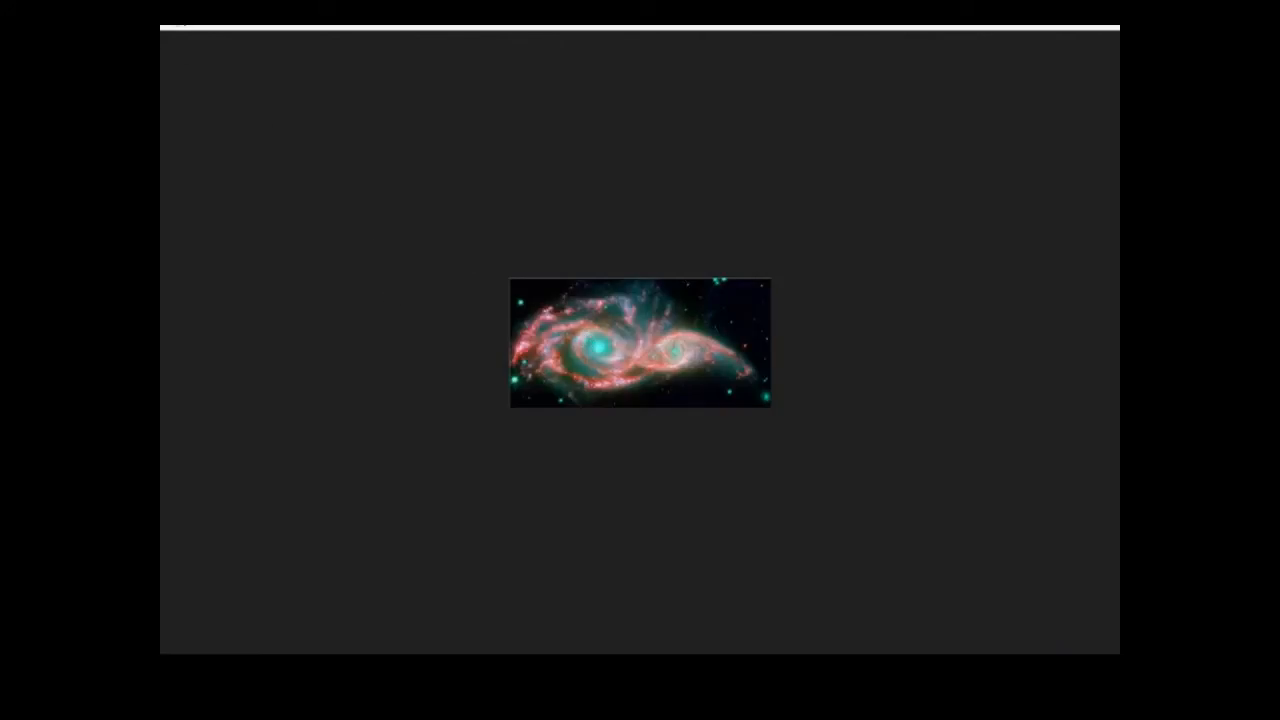
left_click(188, 30)
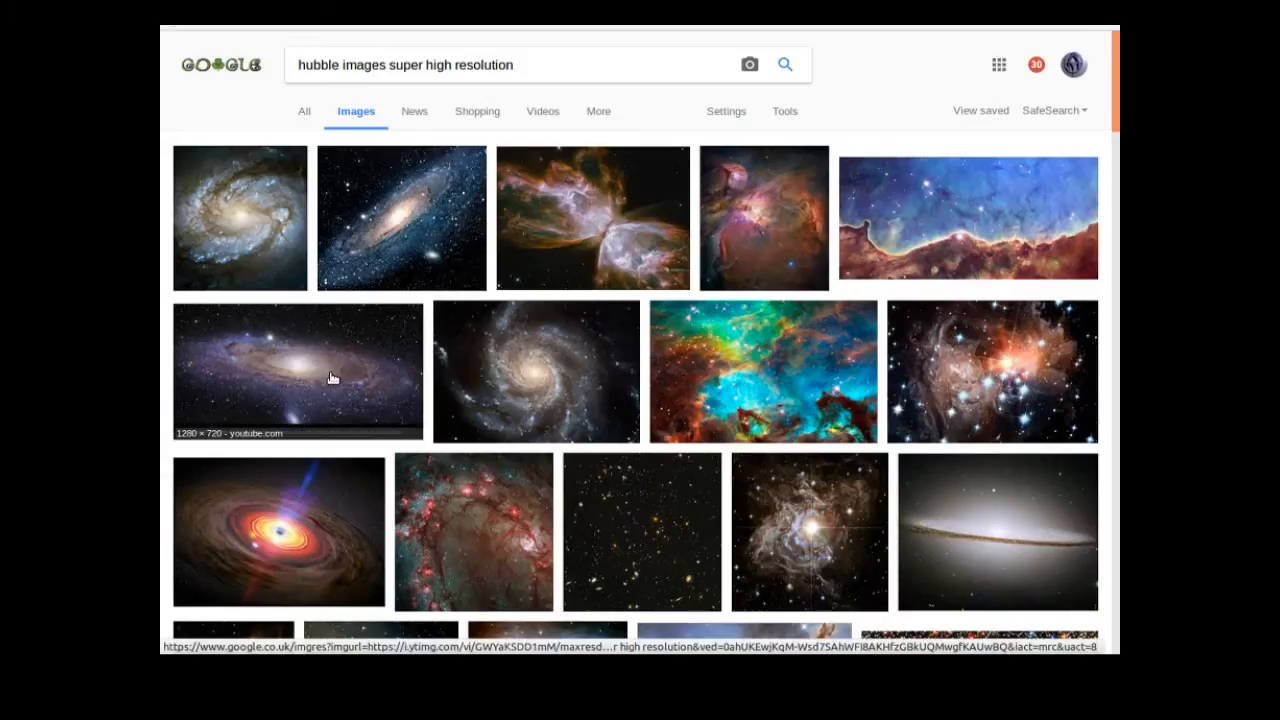
- Open the 1280 × 720 Andromeda galaxy picture at full size and copy it to the clipboard
left_click(332, 378)
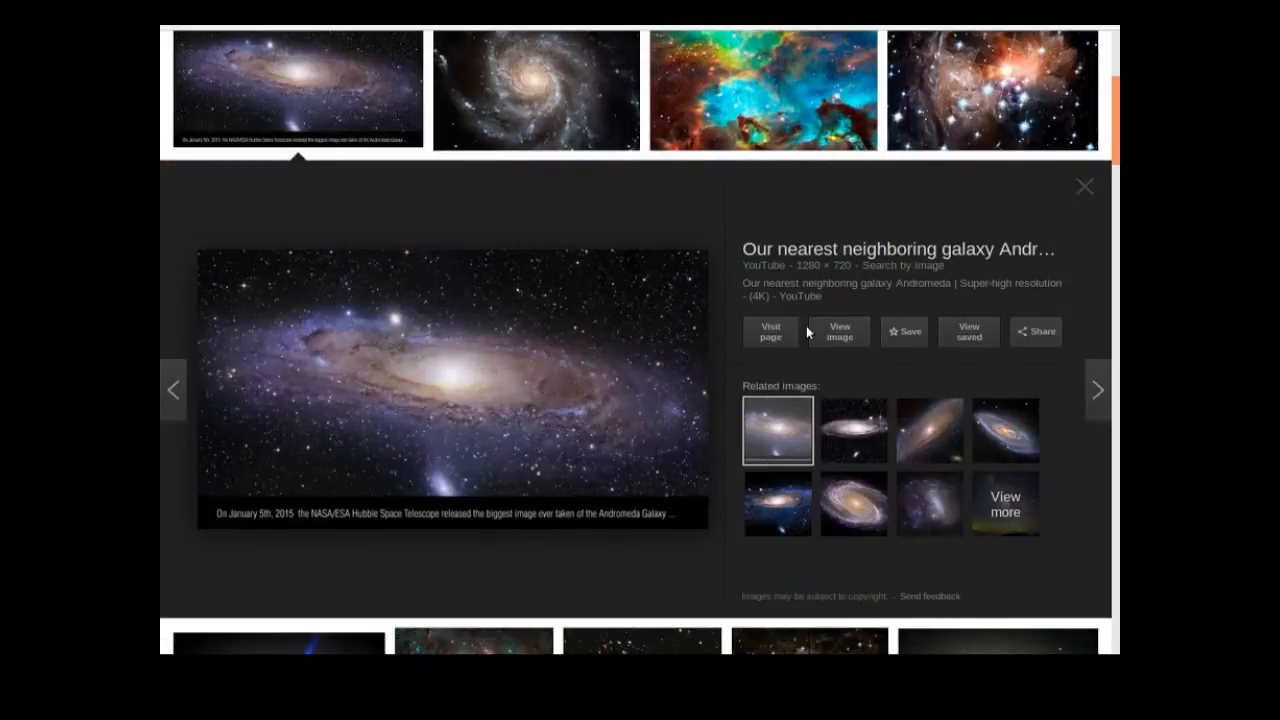
left_click(842, 332)
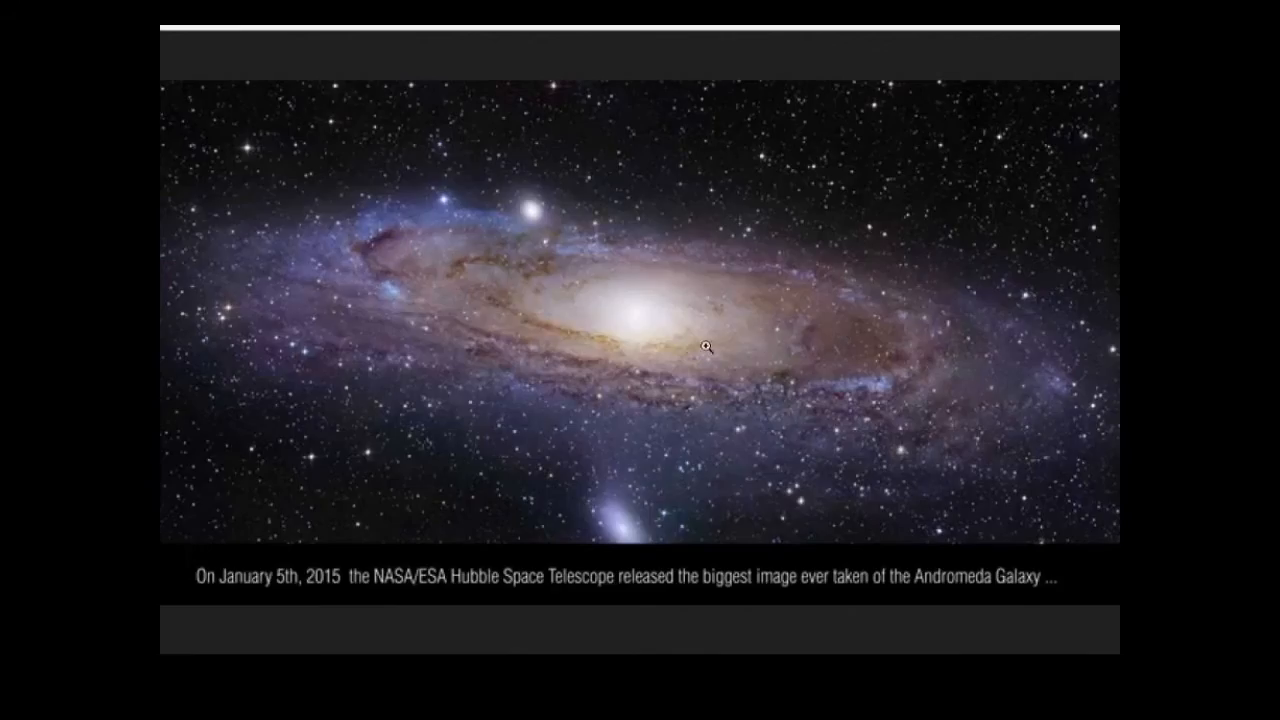
right_click(647, 341)
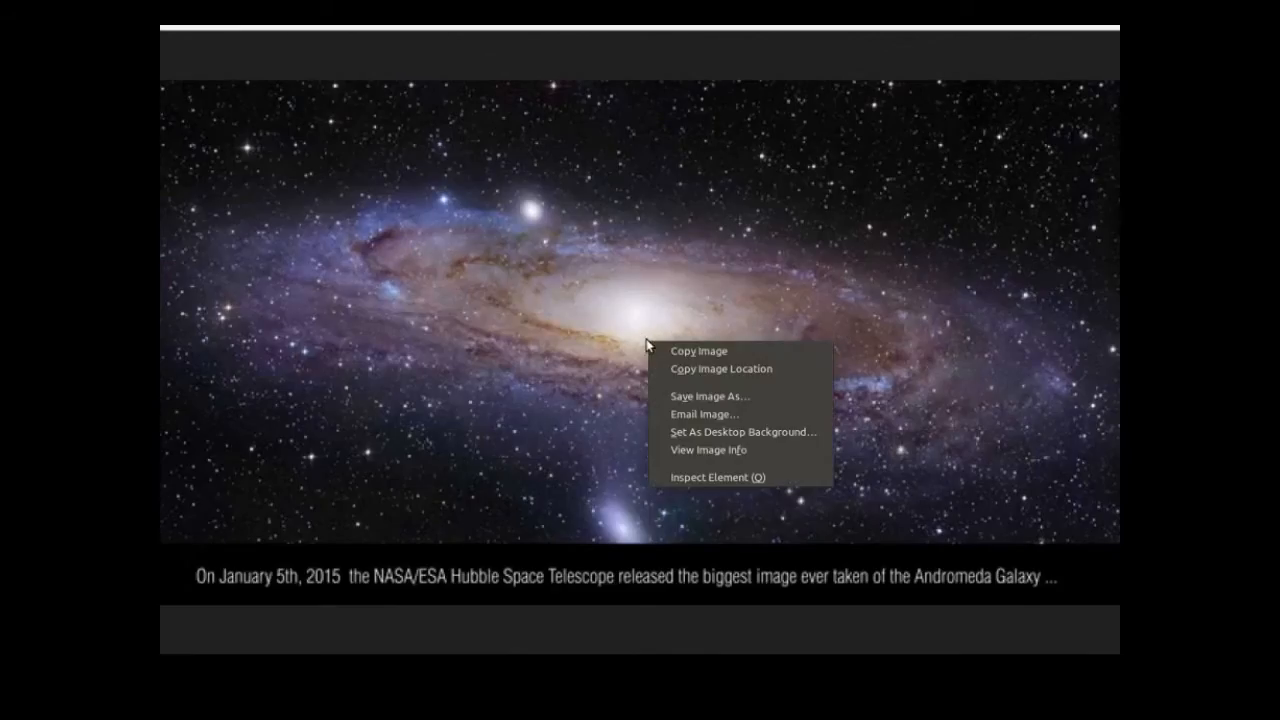
left_click(699, 356)
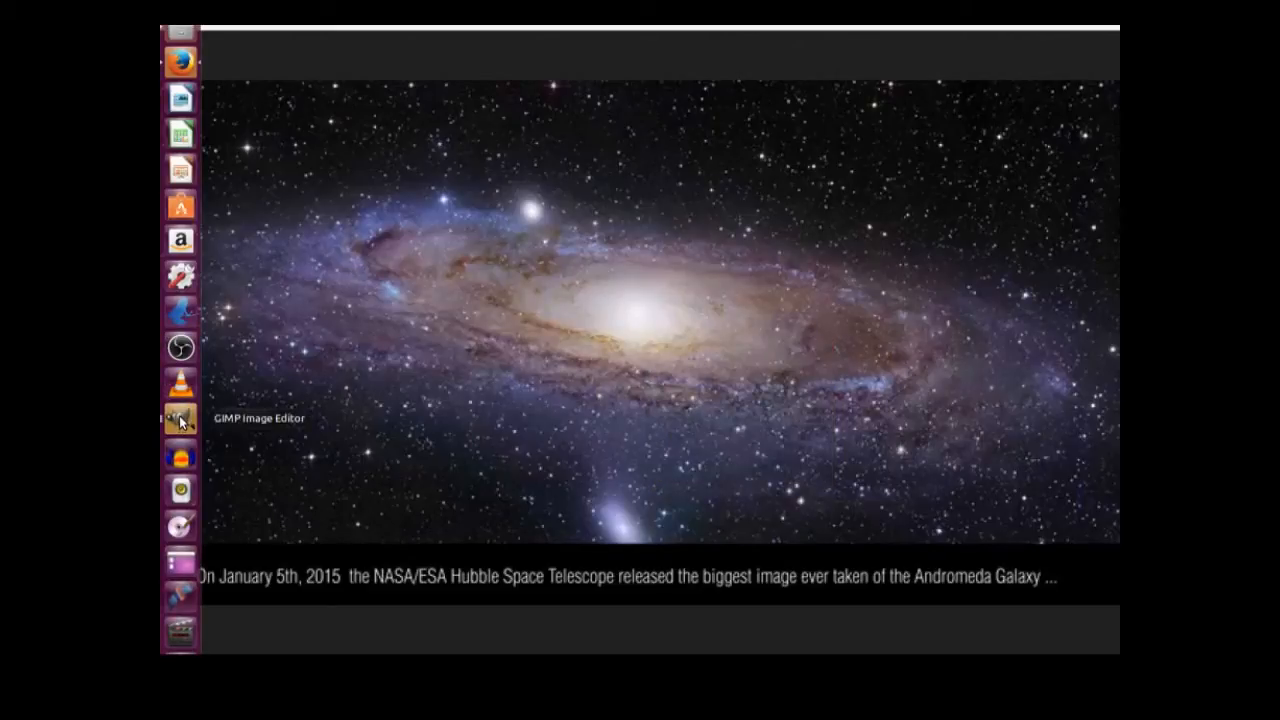
- Switch to GIMP, paste the copied Andromeda picture as a new image, and dismiss the colour chooser covering it
left_click(181, 421)
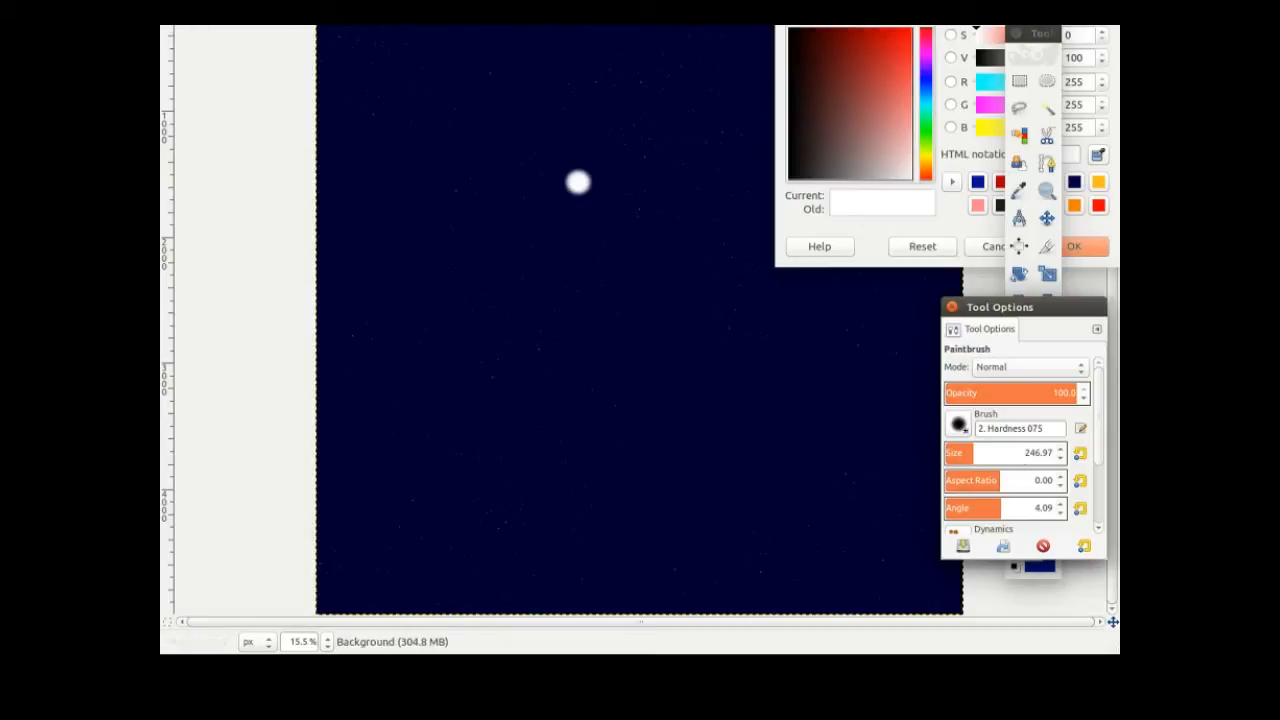
key("alt+e")
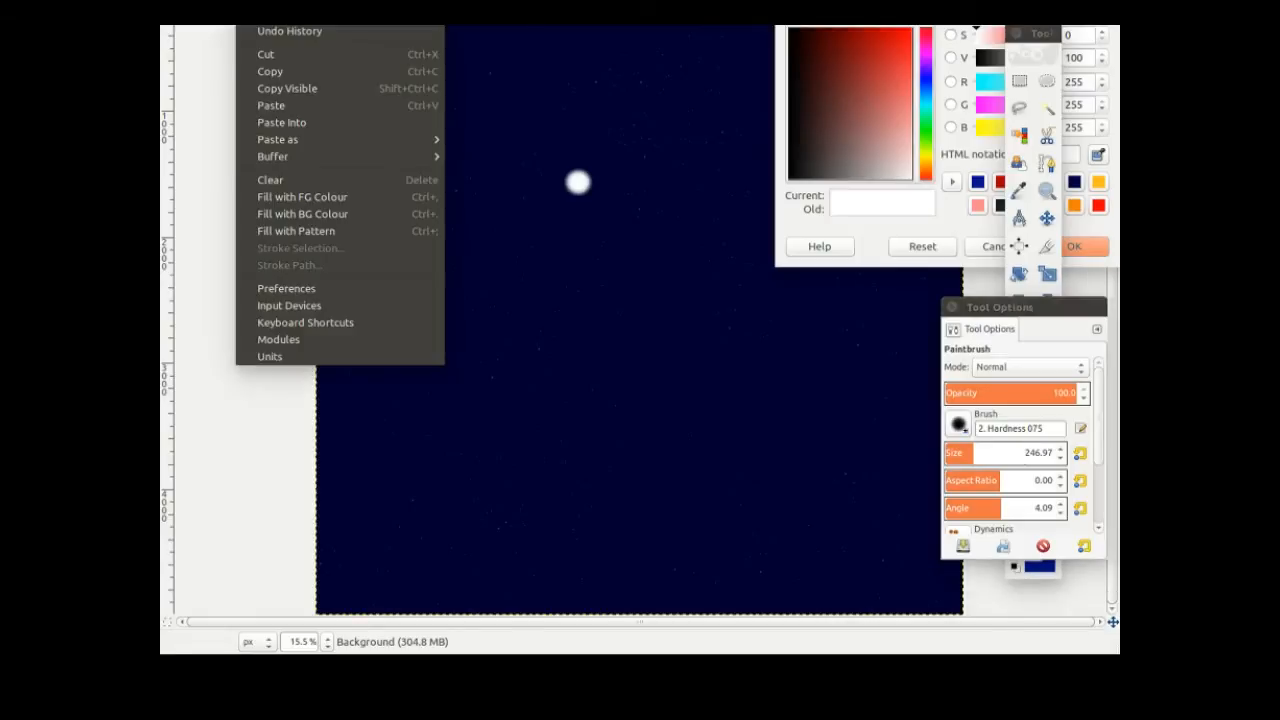
mouse_move(360, 140)
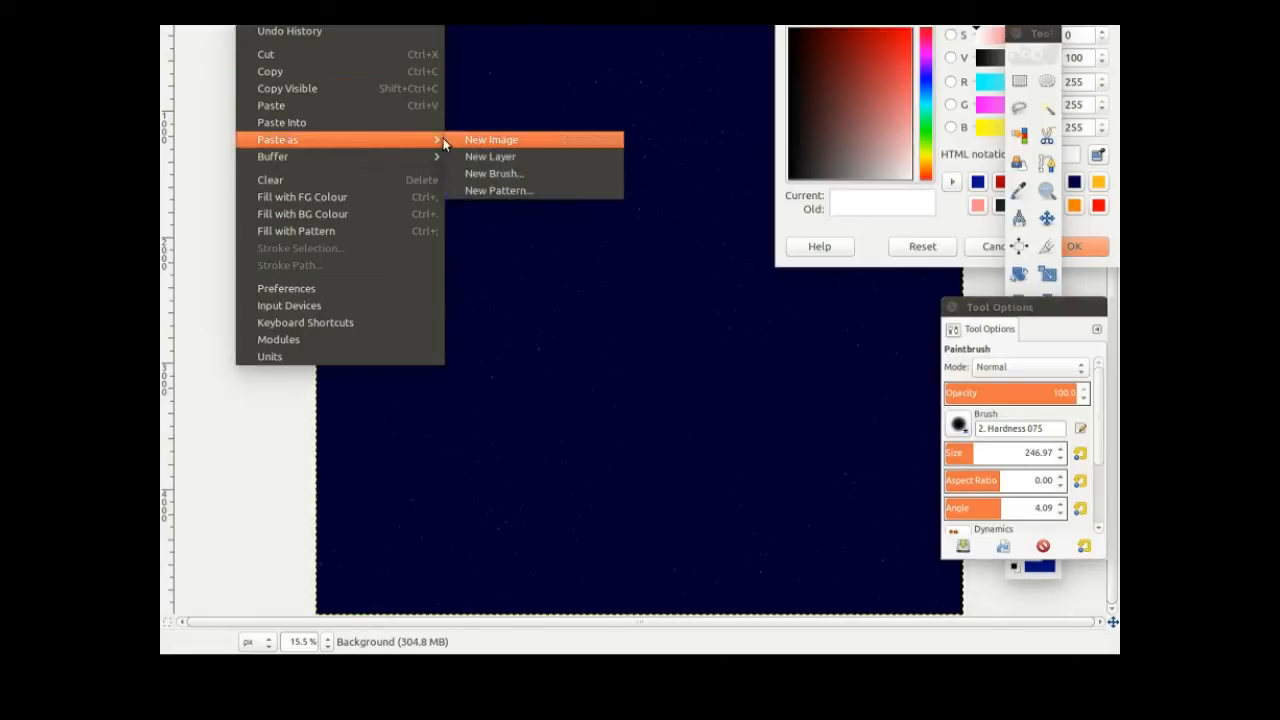
left_click(505, 141)
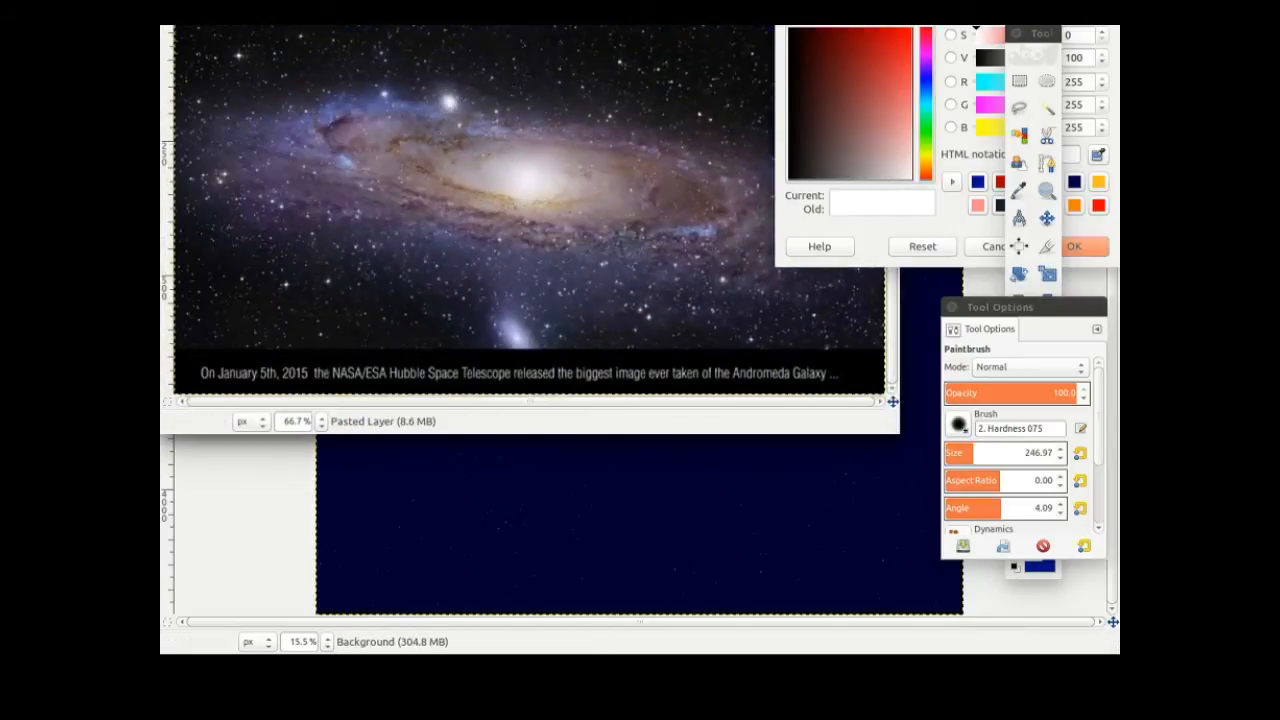
left_click_drag(635, 18, 659, 119)
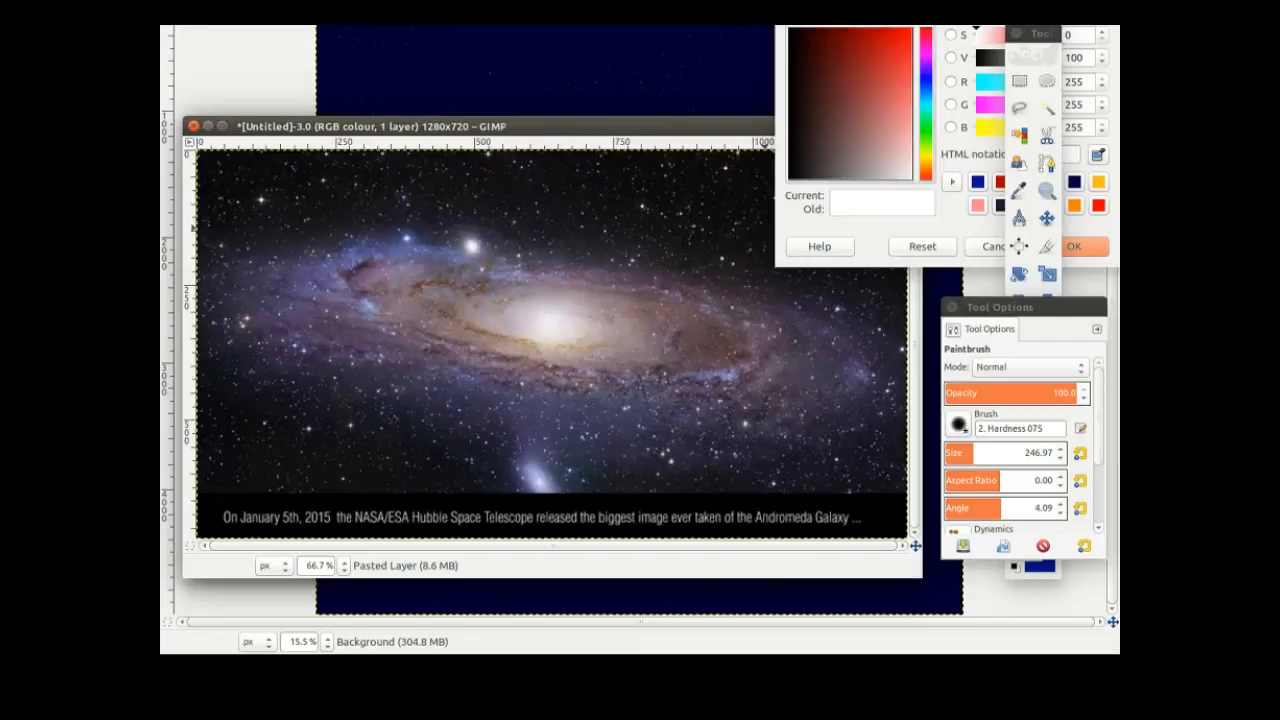
left_click(985, 31)
key("Return")
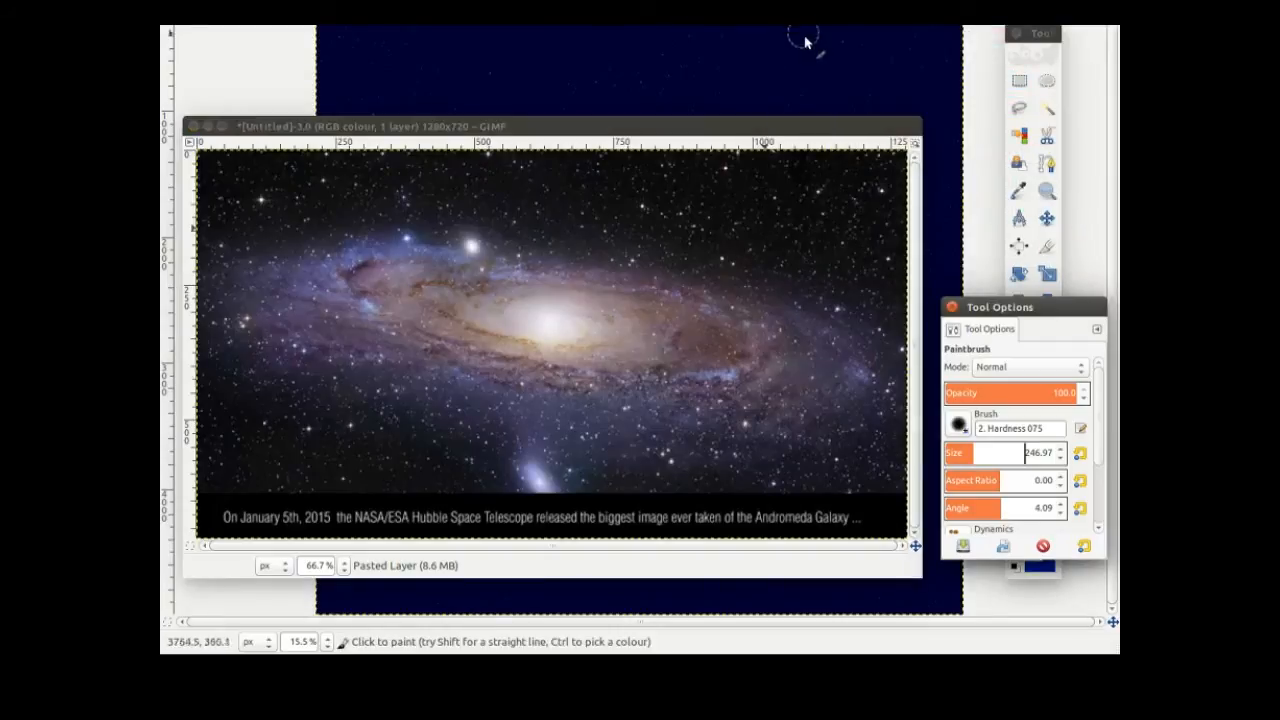
- Outline the Andromeda galaxy's elliptical disc with a closed polygonal Free Select selection, leaving out the surrounding stars and caption
left_click(1019, 108)
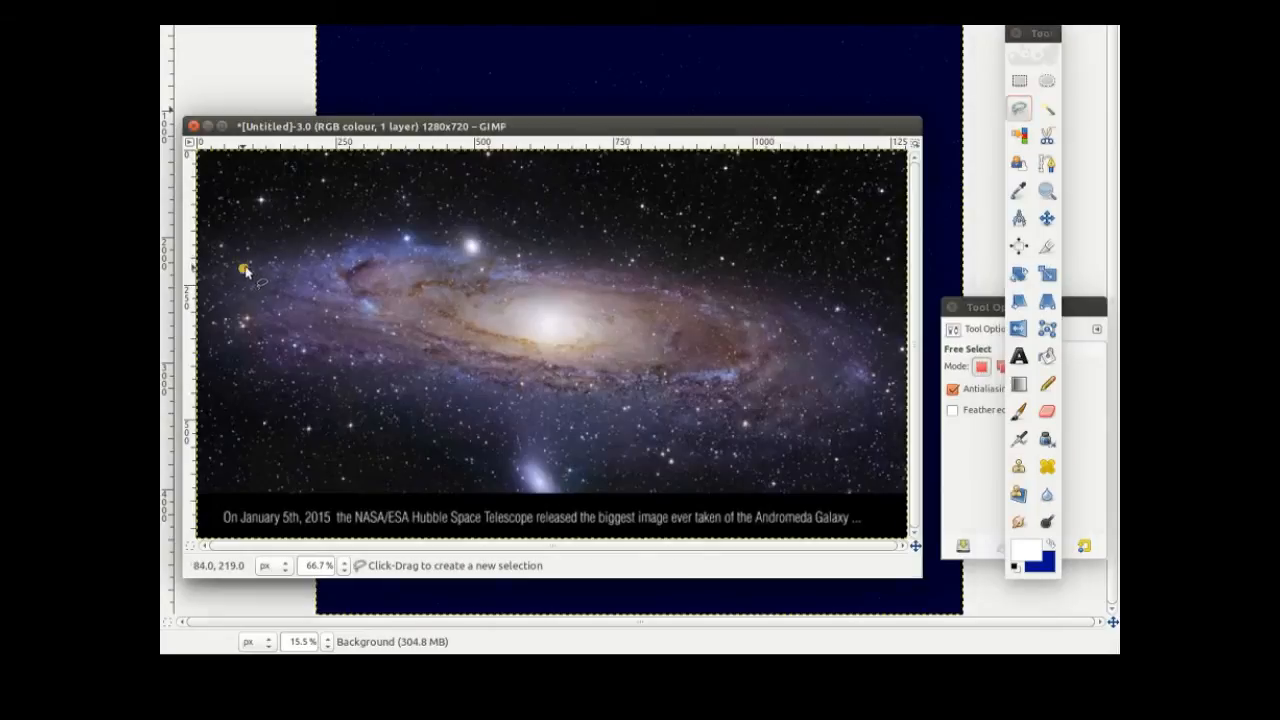
left_click(245, 266)
left_click(340, 240)
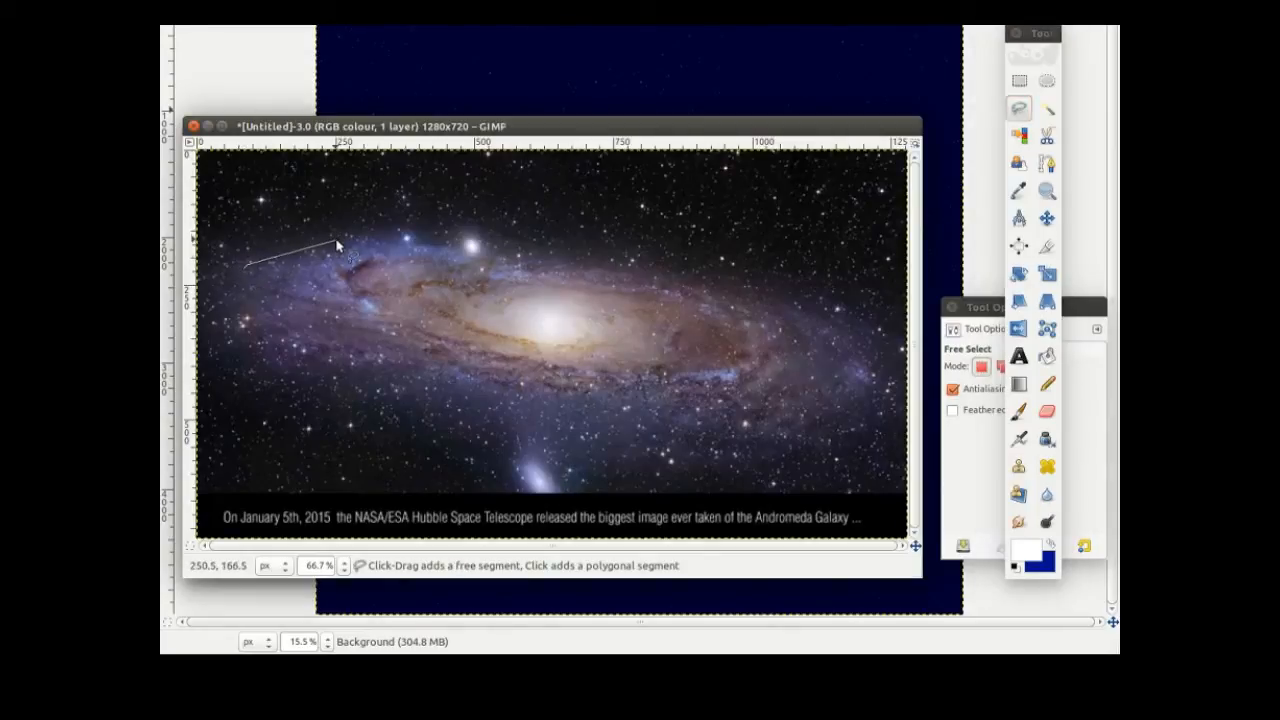
left_click(395, 239)
left_click(463, 246)
left_click(475, 255)
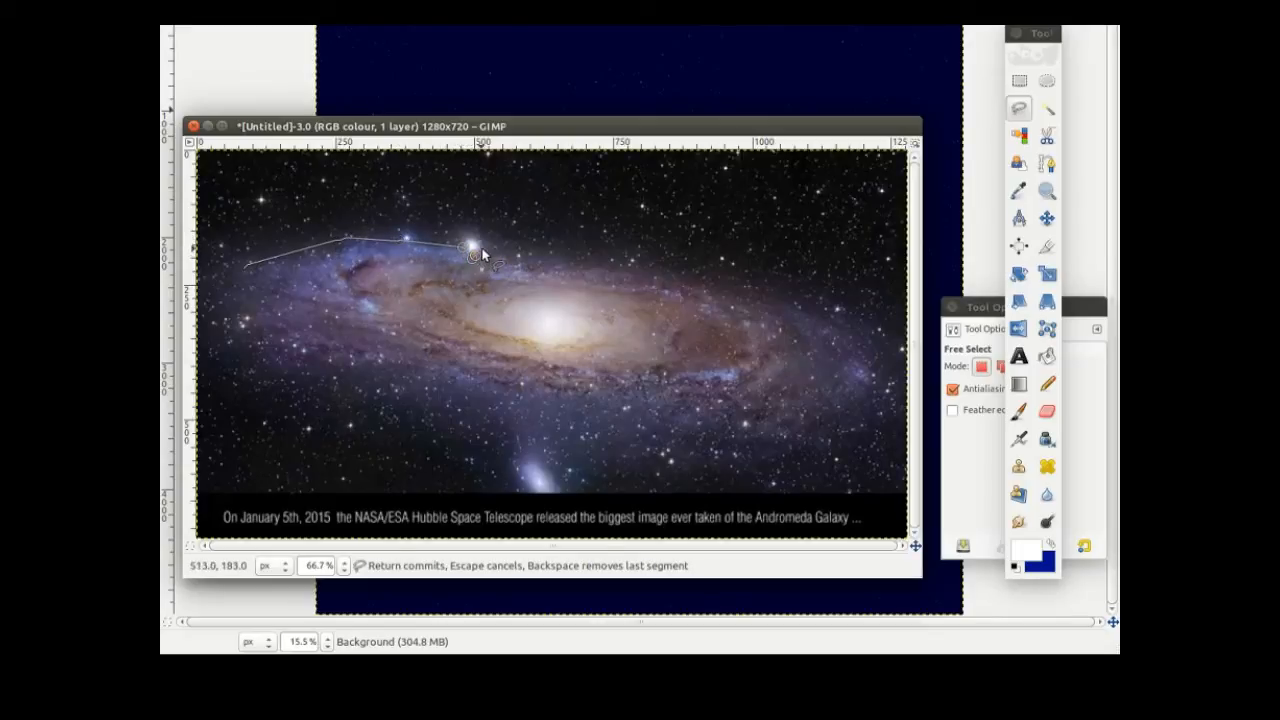
left_click(486, 248)
left_click(541, 265)
left_click(668, 275)
left_click(689, 276)
left_click(719, 289)
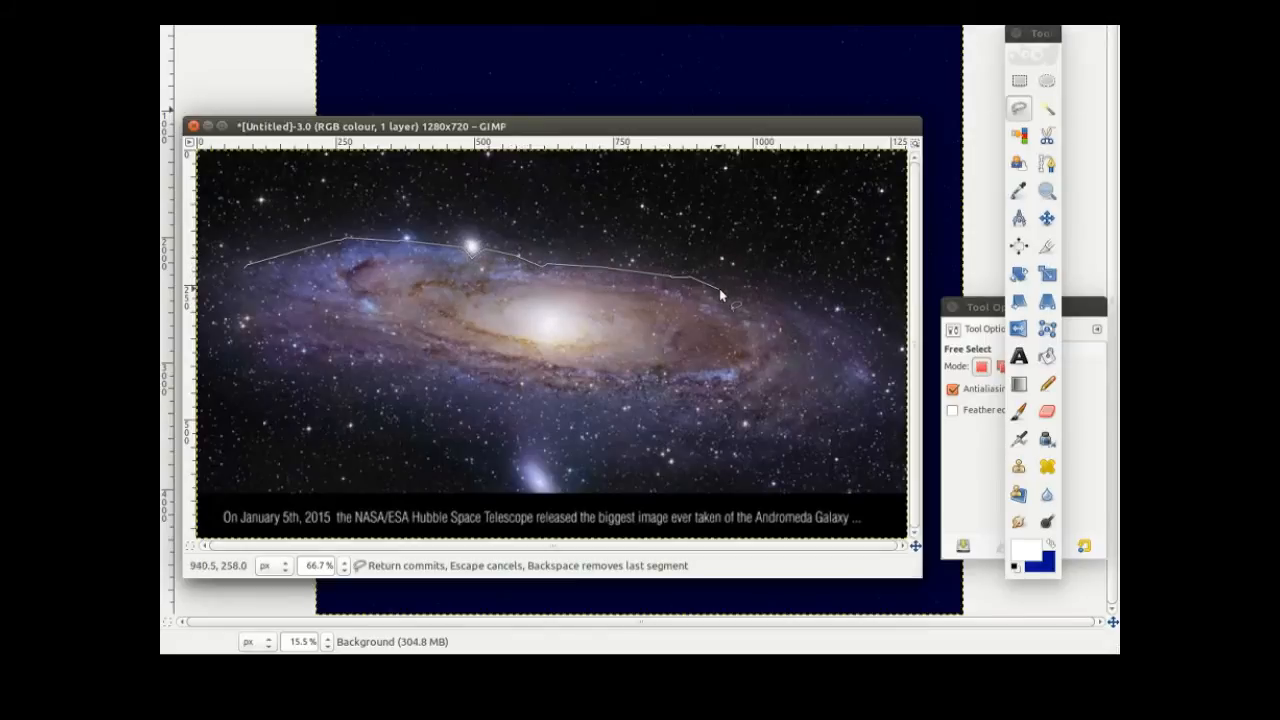
left_click(777, 297)
left_click(835, 328)
left_click(858, 371)
left_click(788, 408)
left_click(638, 420)
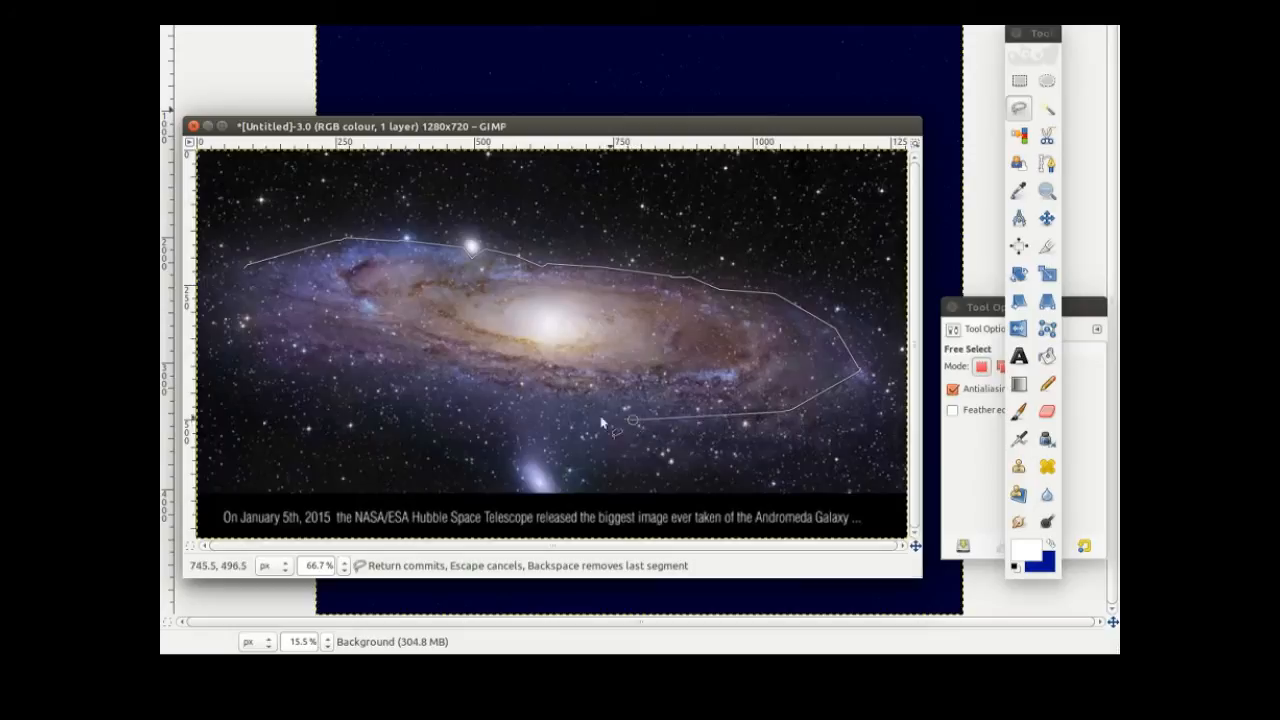
left_click(481, 411)
left_click(265, 331)
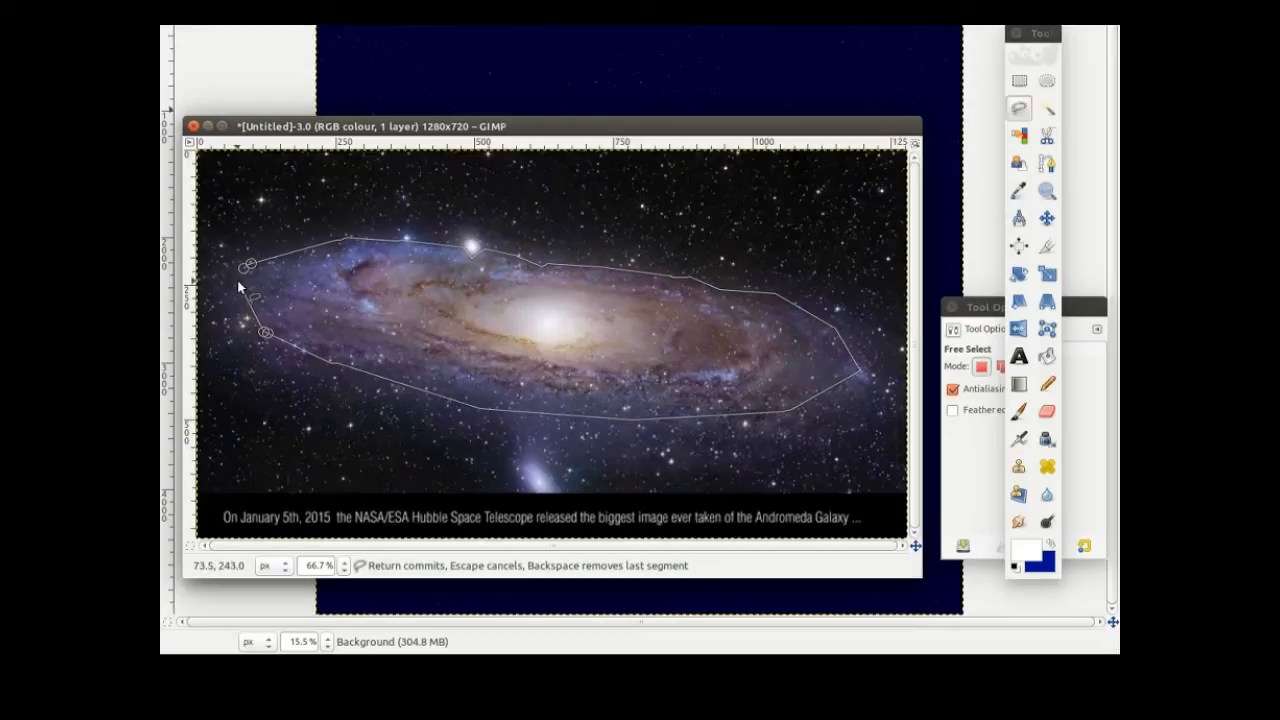
left_click(237, 280)
left_click(241, 265)
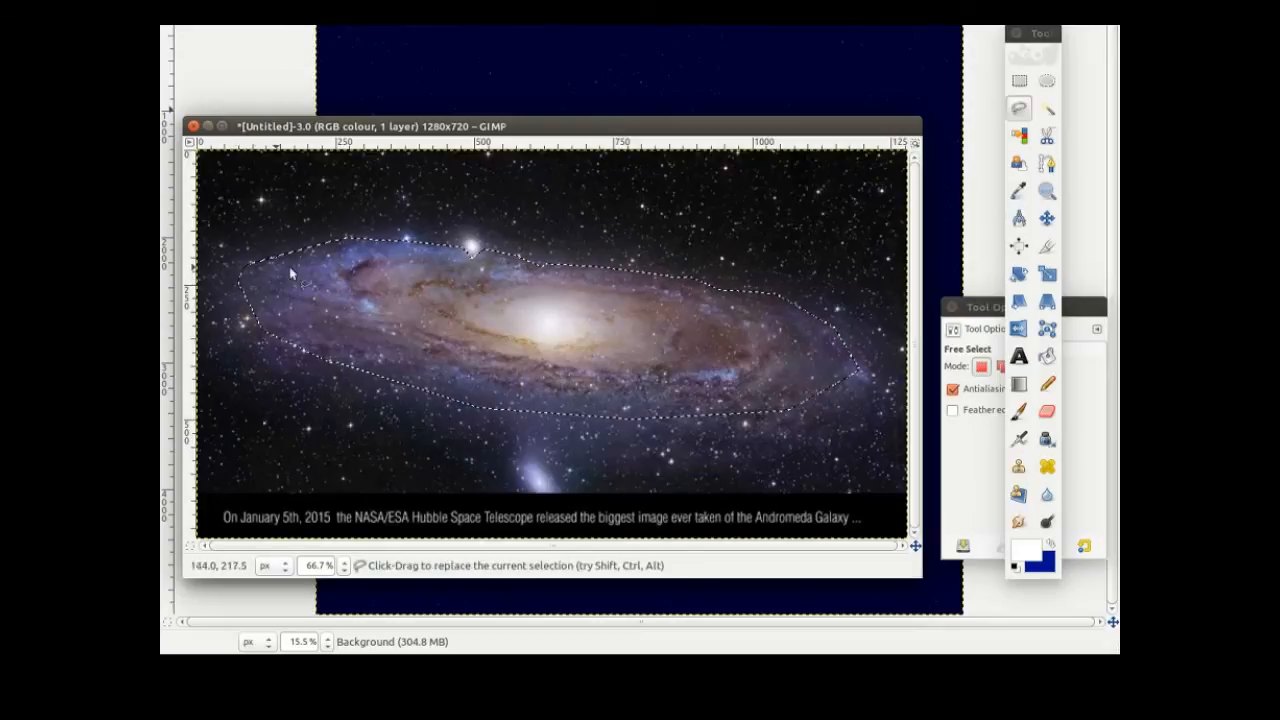
- Cut the selected galaxy out of the pasted picture to the clipboard
mouse_move(252, 117)
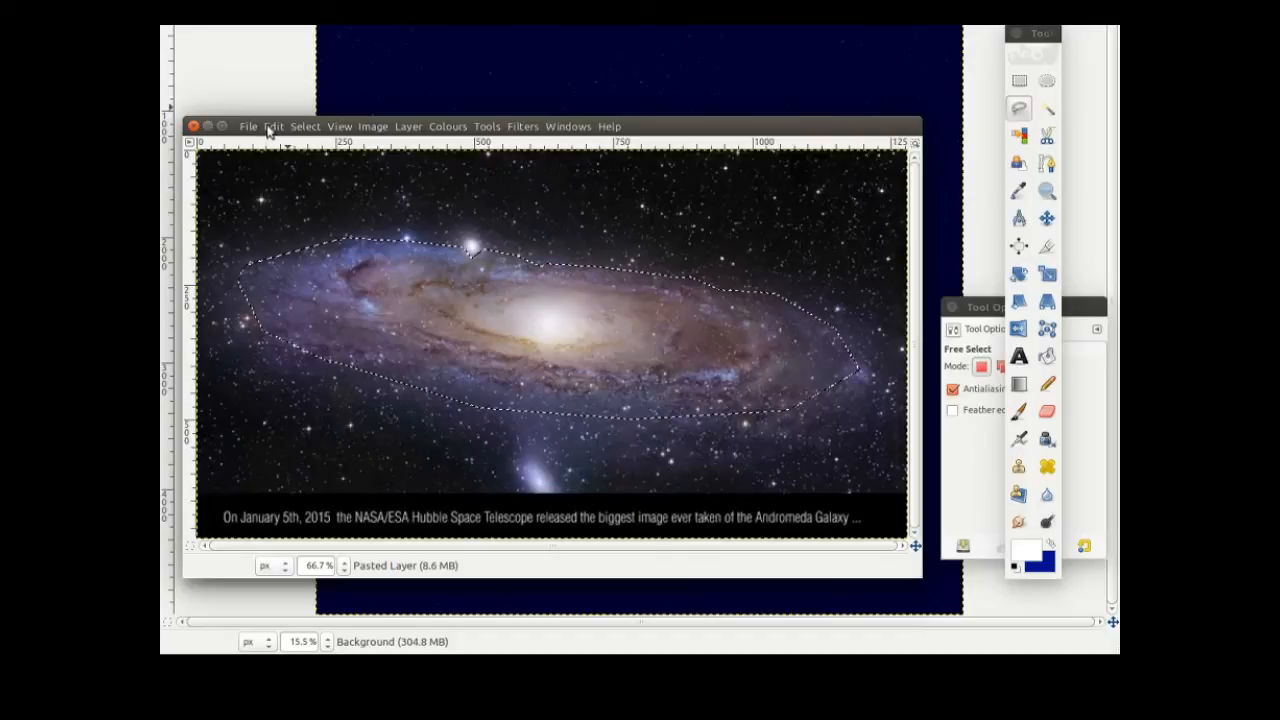
left_click(273, 127)
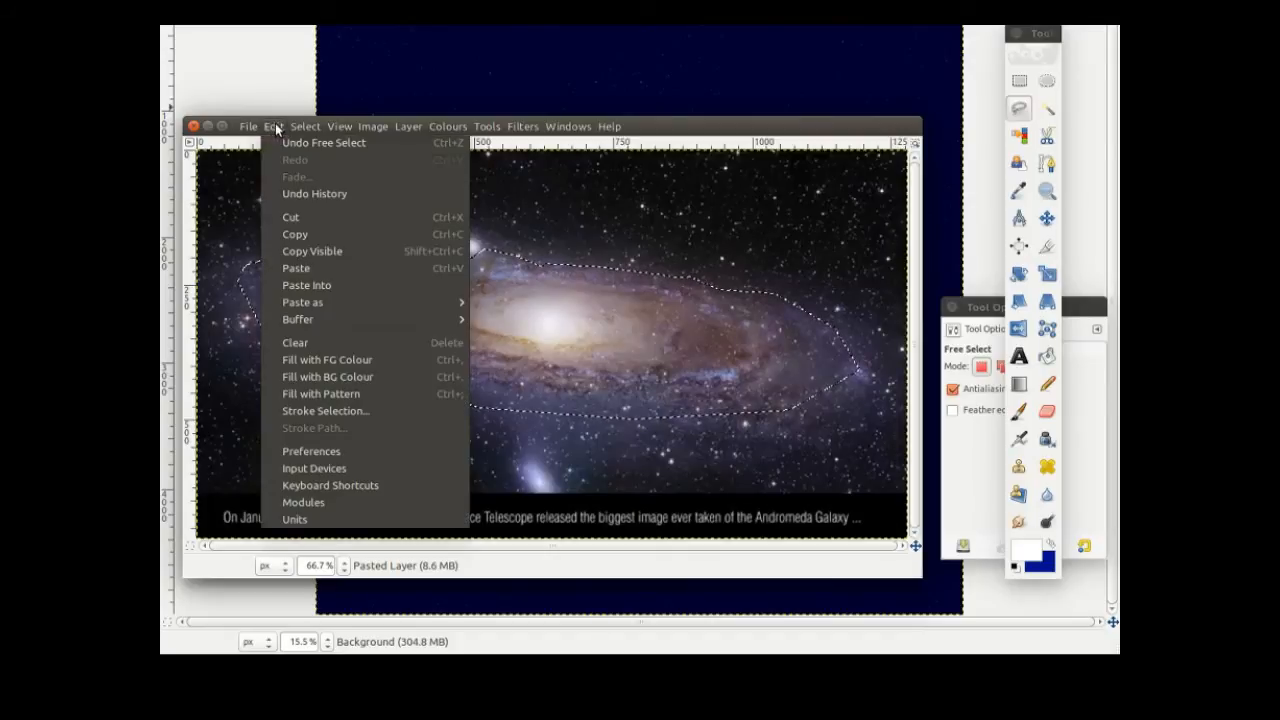
left_click(301, 217)
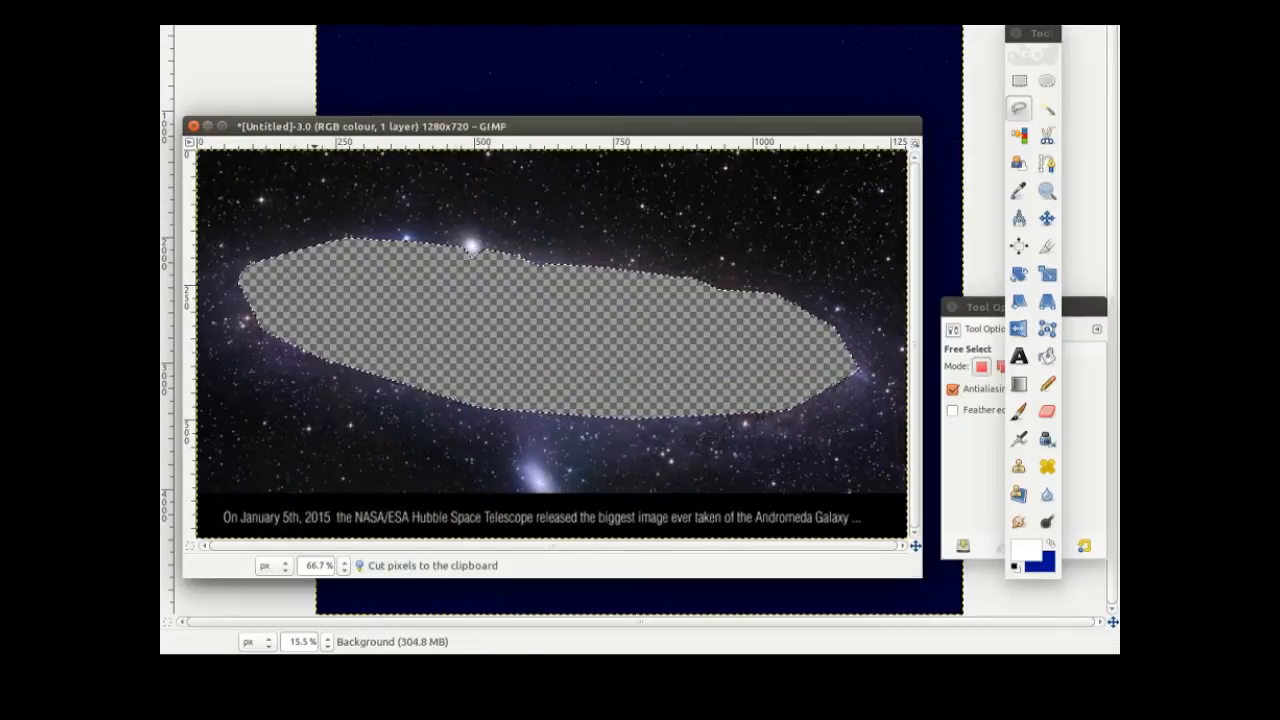
- Paste the galaxy into the navy star canvas as a new layer and move it below and to the right of the large white star
key("alt+Tab")
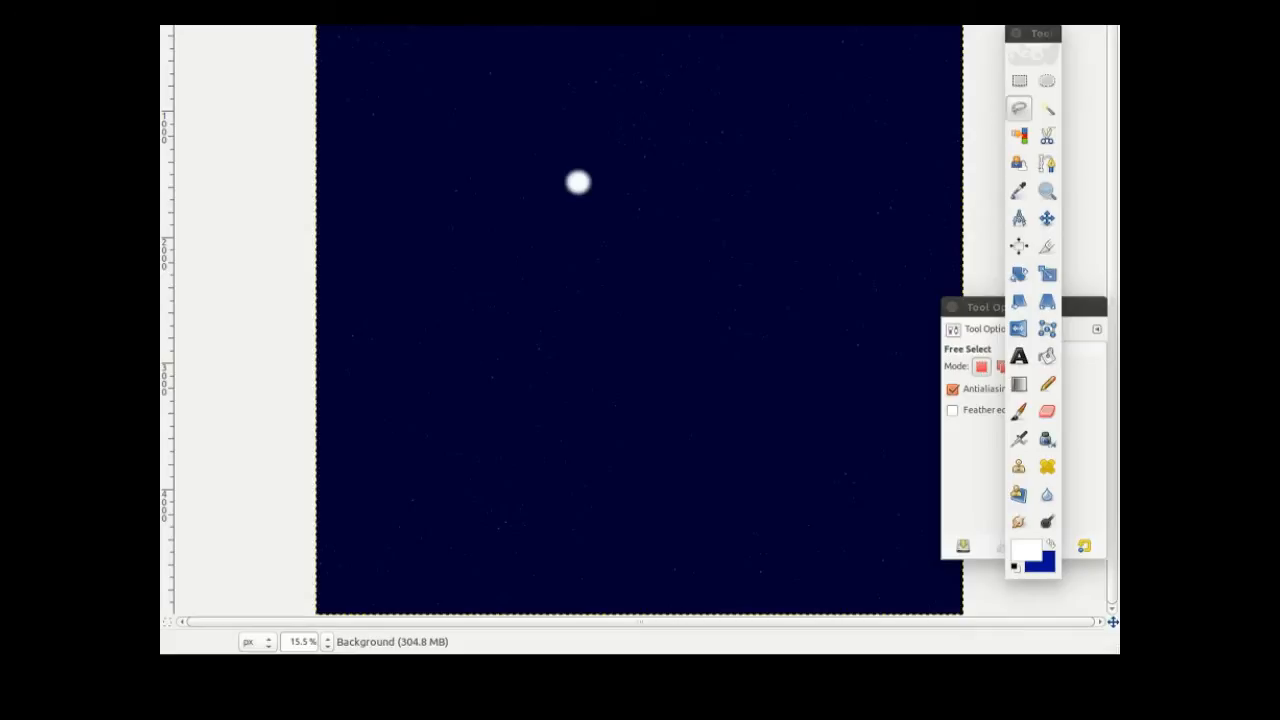
key("alt+e")
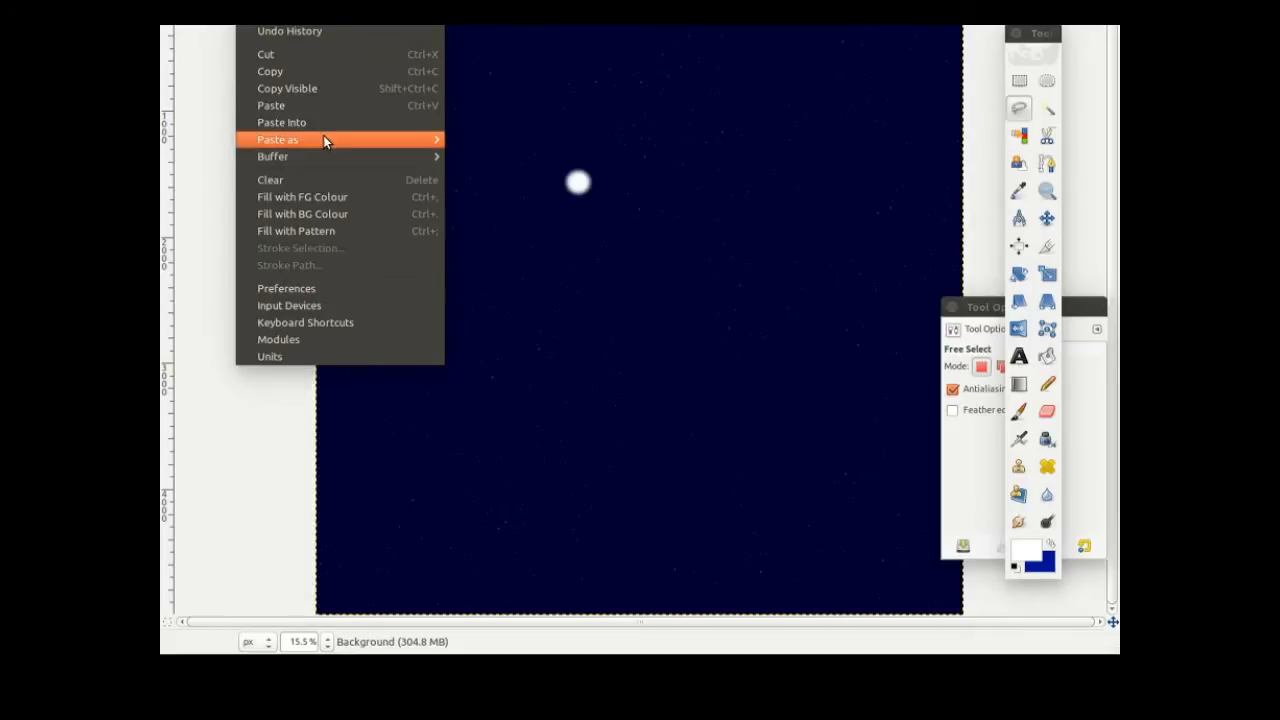
mouse_move(338, 149)
left_click(480, 158)
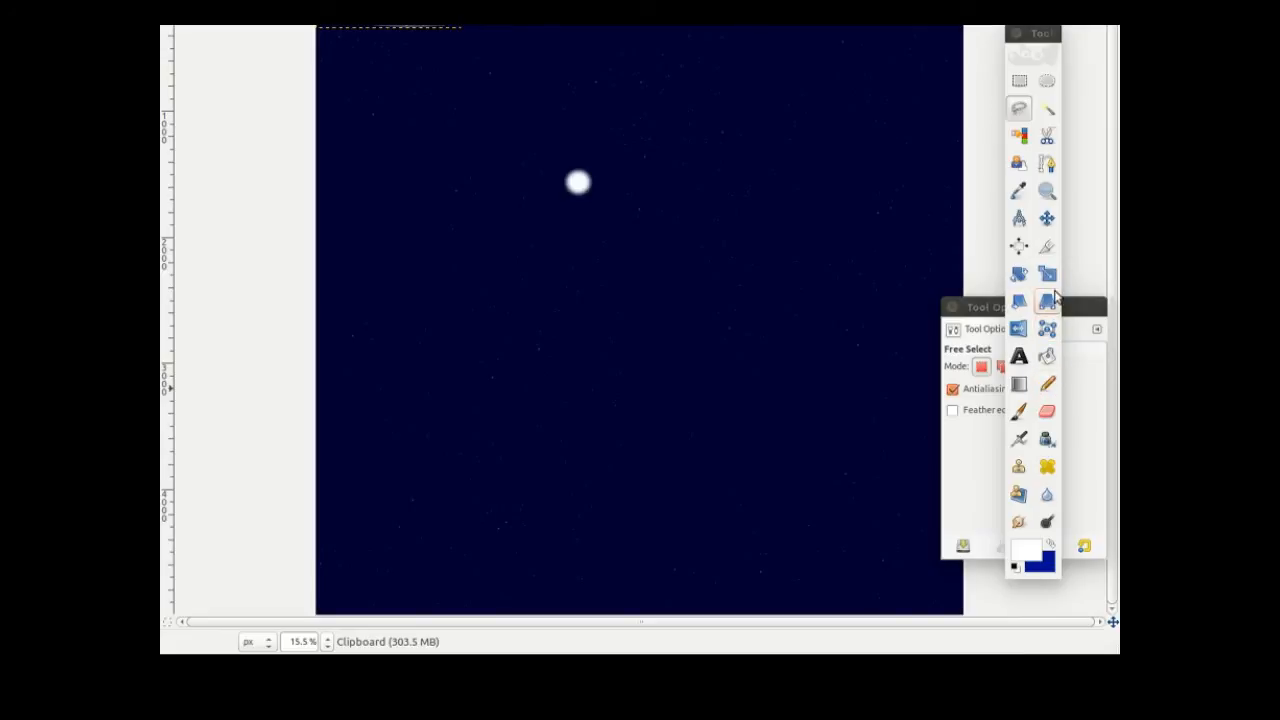
left_click(1056, 216)
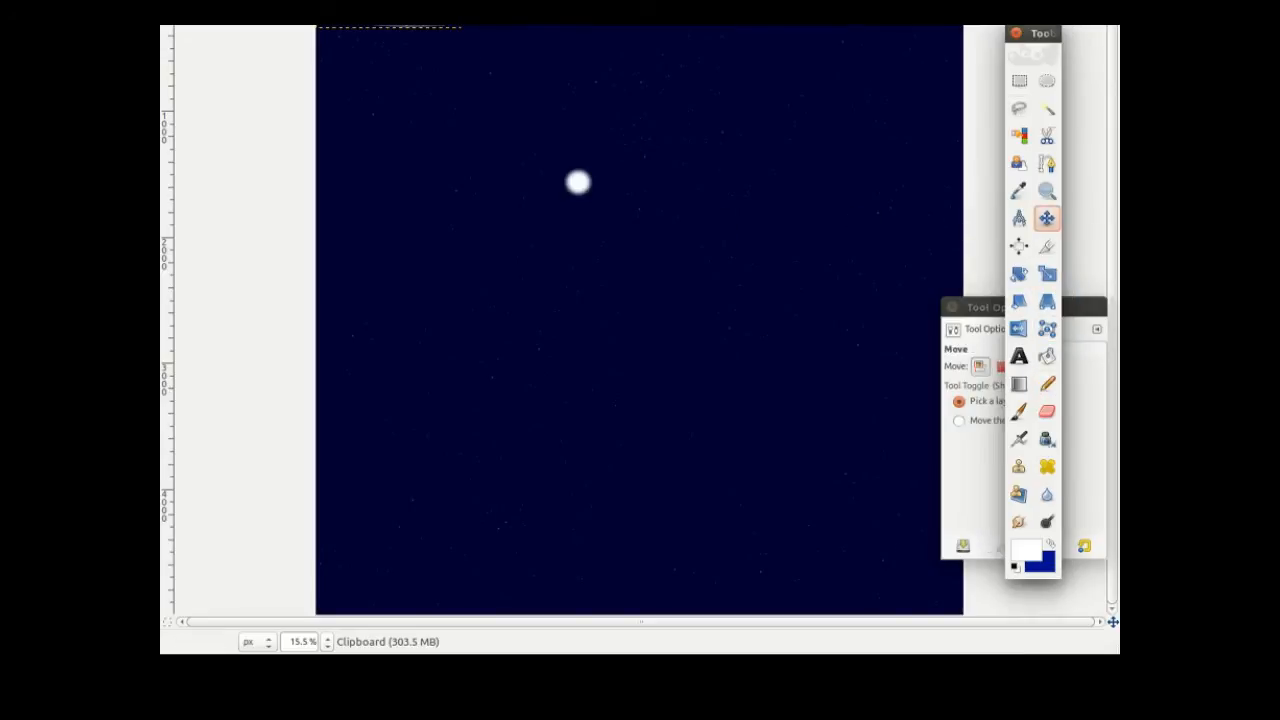
left_click_drag(424, 28, 741, 268)
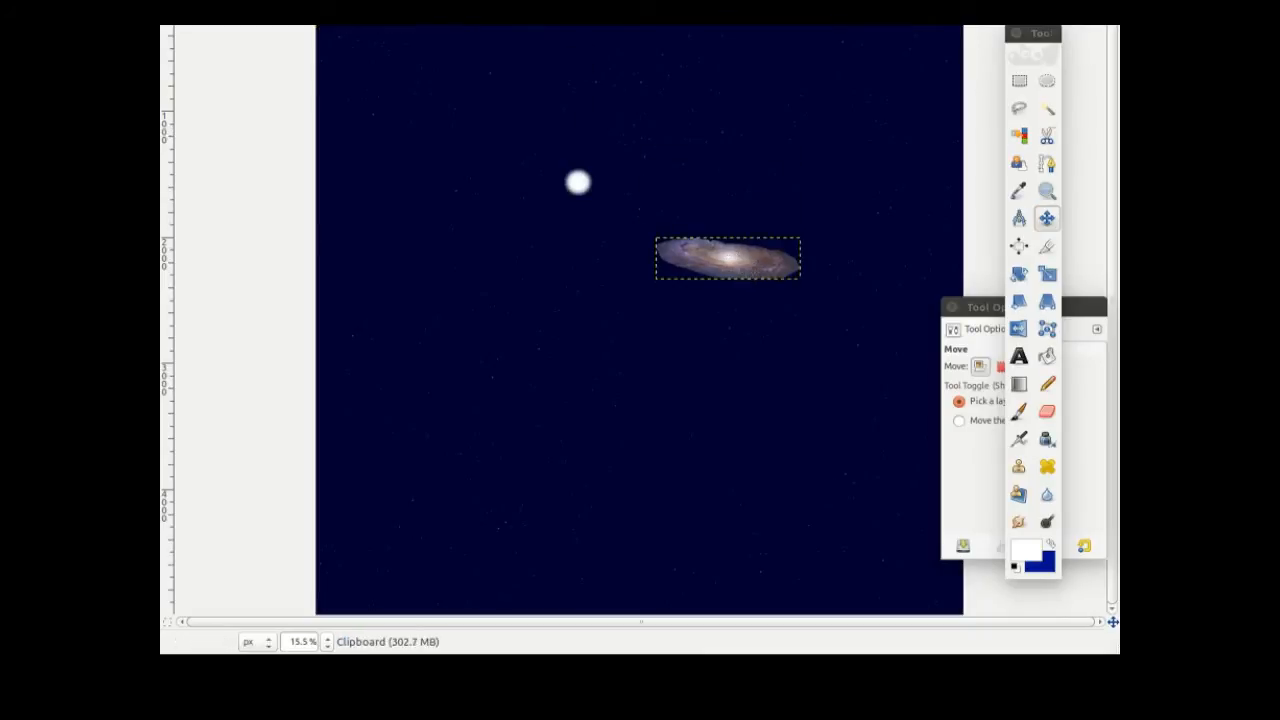
- Darken the galaxy layer with Brightness-Contrast, setting brightness to -88
key("alt+c")
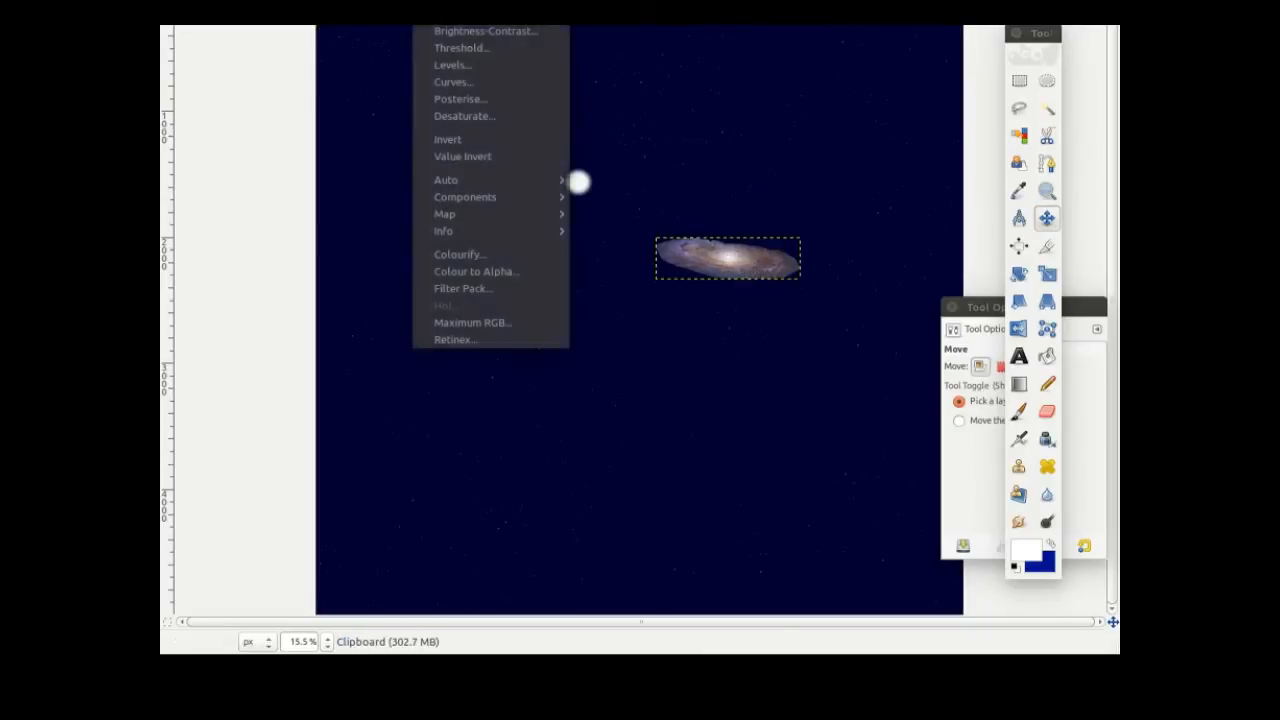
left_click(487, 38)
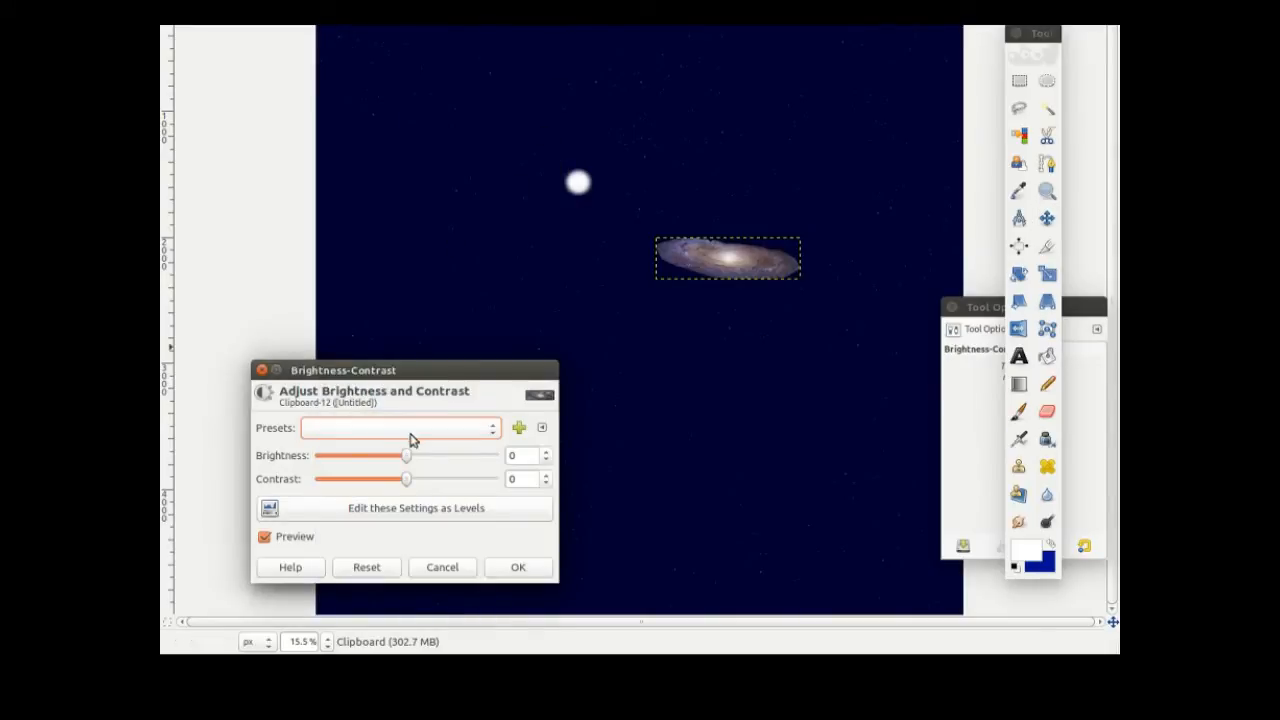
left_click_drag(402, 457, 346, 461)
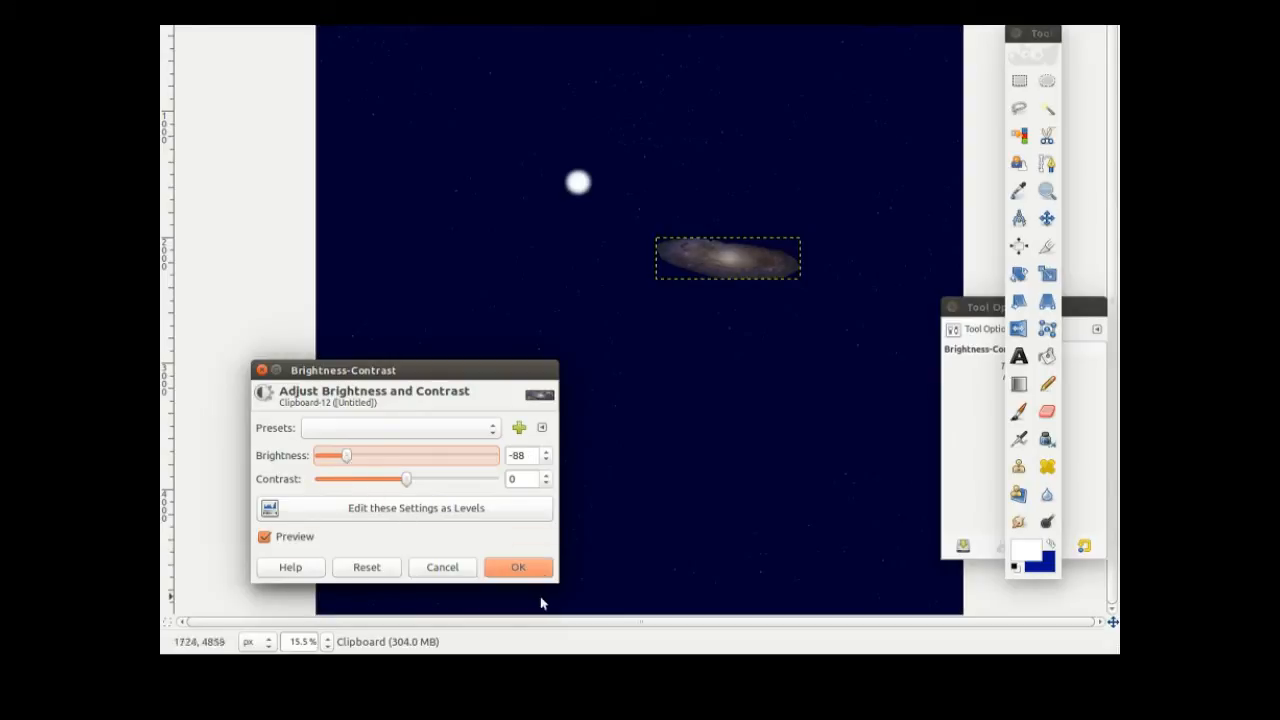
left_click(518, 567)
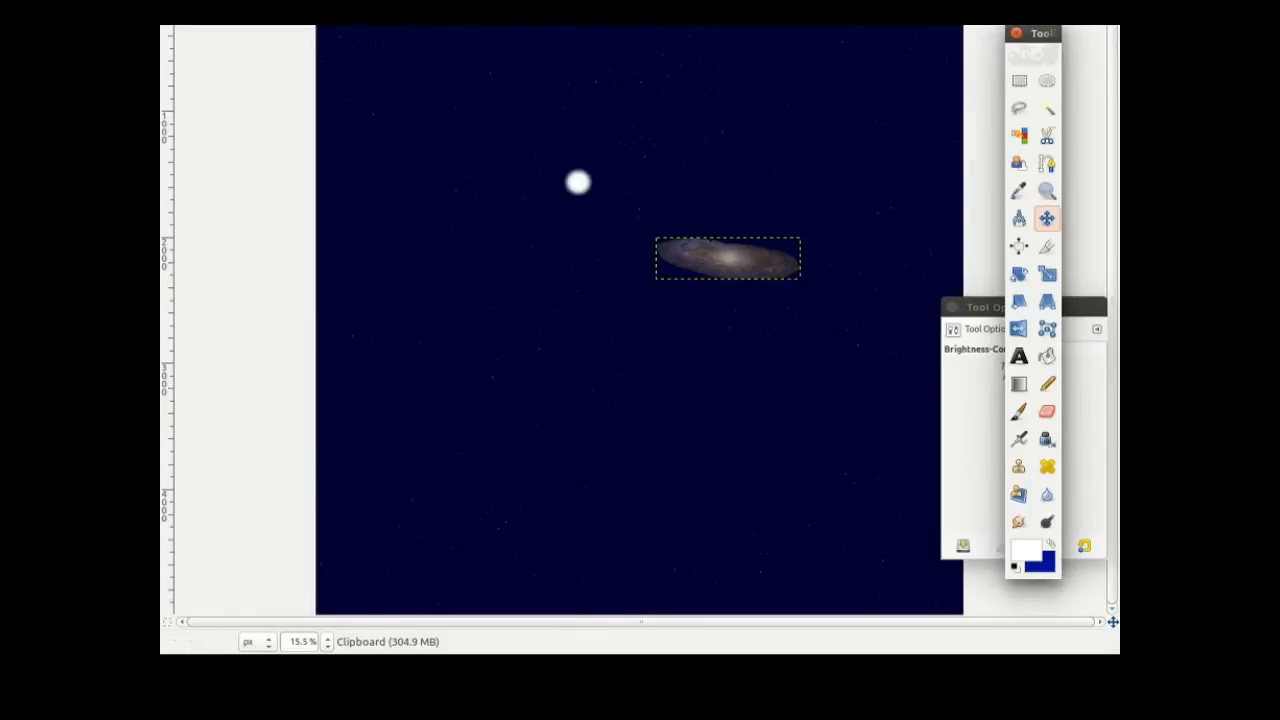
- Scale the galaxy layer down to less than half its width, keeping its proportions and cubic interpolation
key("alt+l")
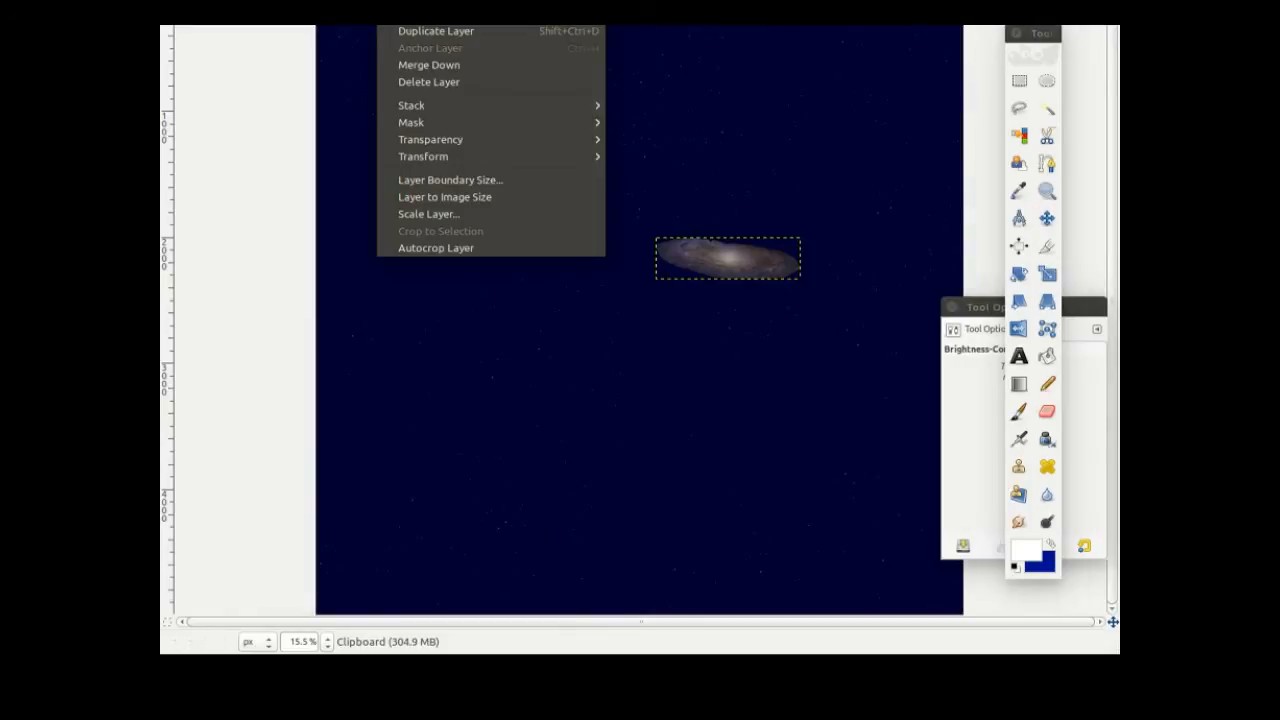
left_click(486, 218)
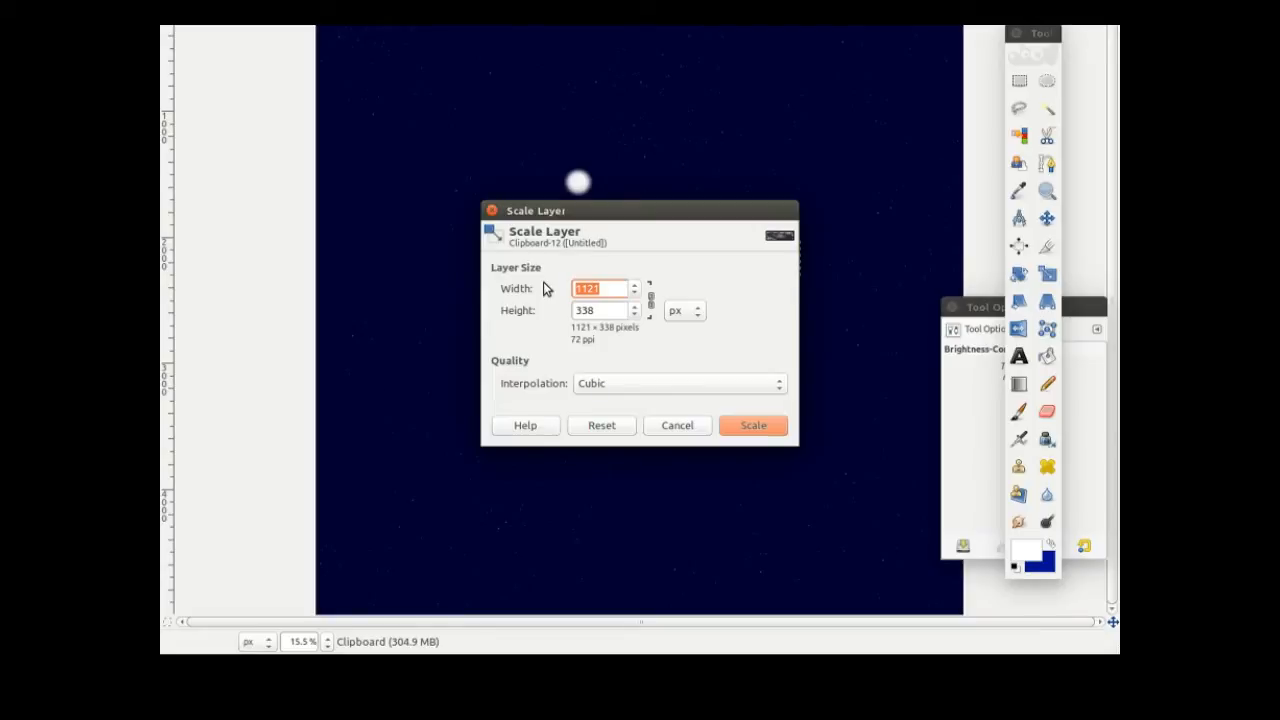
type("45")
left_click(753, 428)
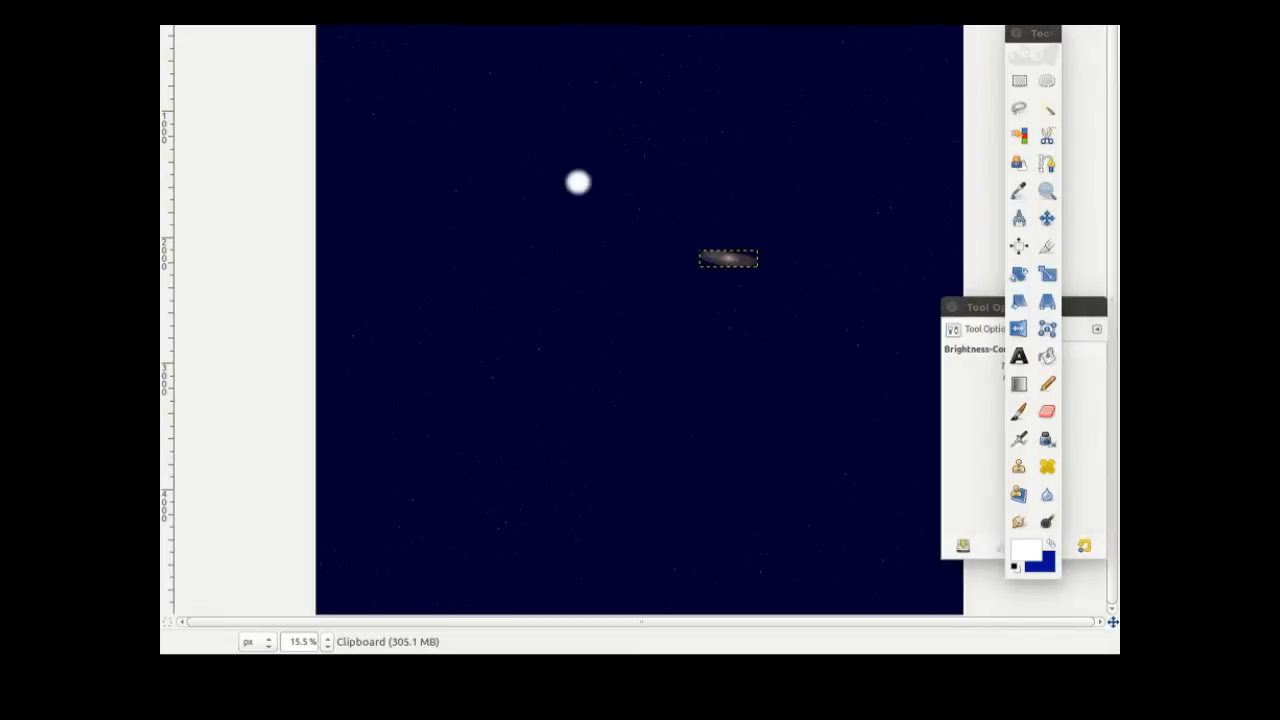
- Scale the galaxy layer to 300 pixels wide and 91 pixels high
left_click(400, 20)
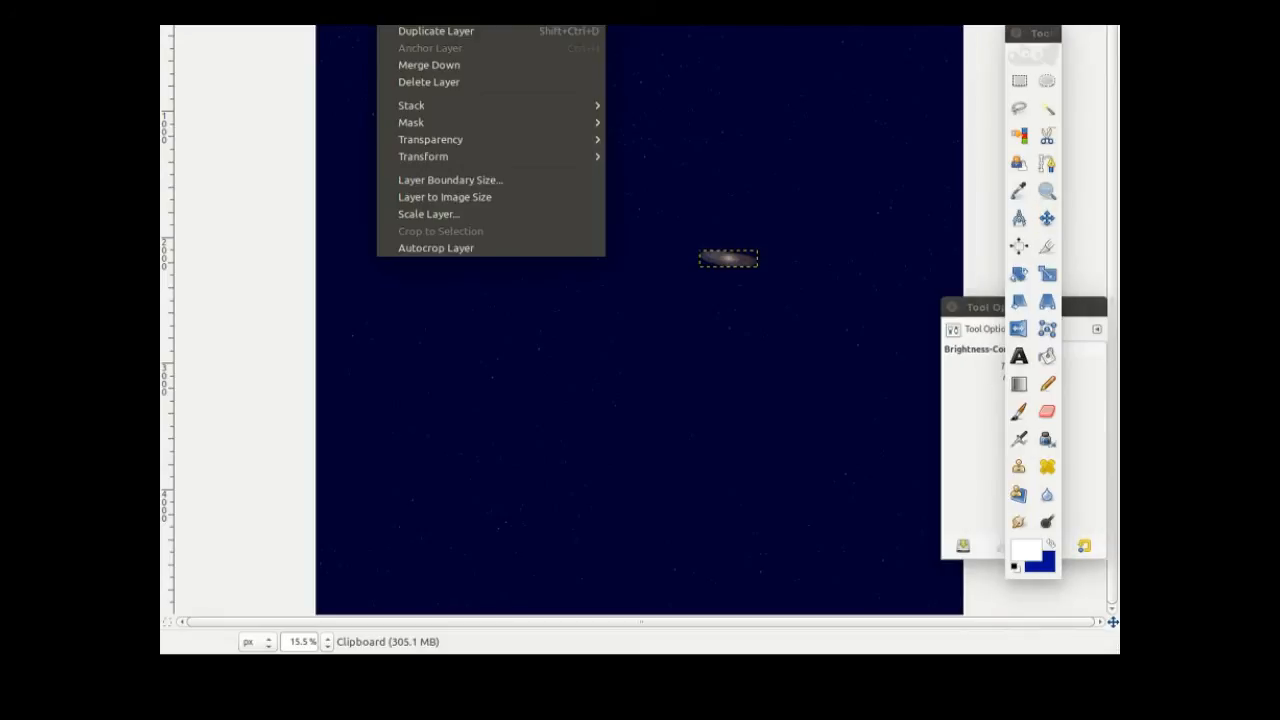
left_click(484, 216)
left_click(585, 289)
double_click(585, 289)
type("300")
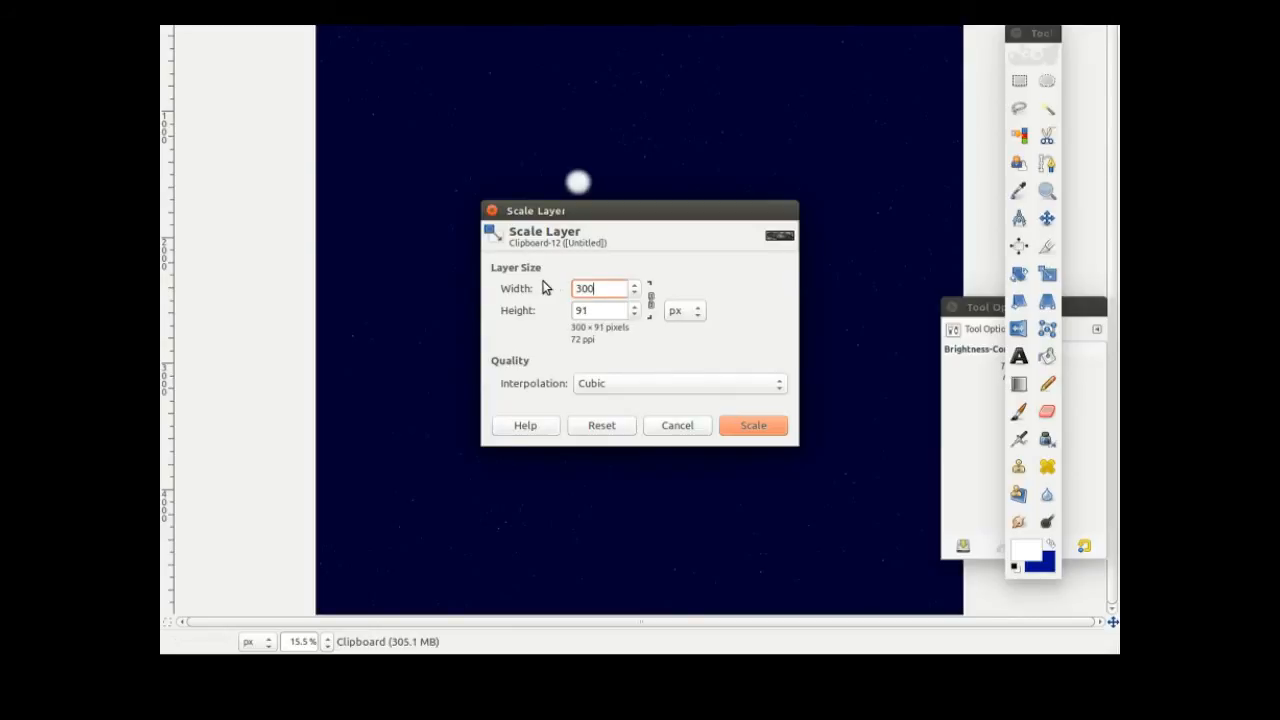
left_click(760, 428)
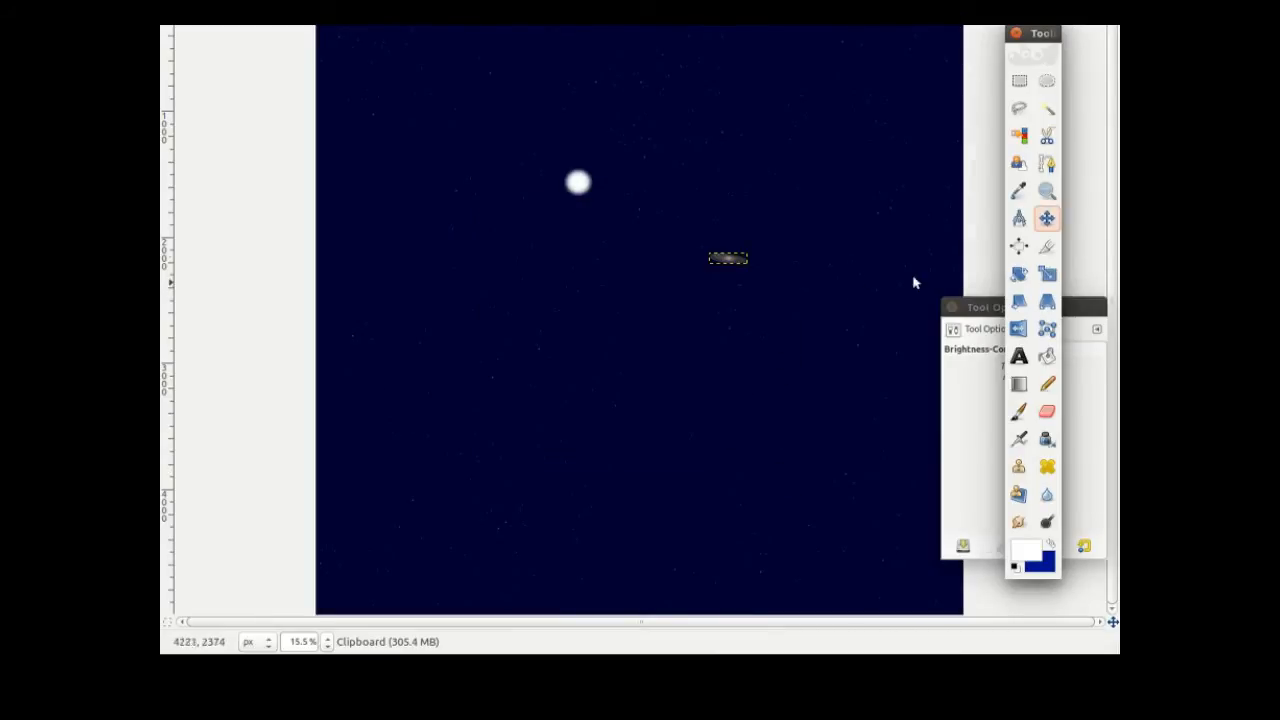
- Move the galaxy layer down to the lower part of the star canvas and rotate it by -37.79 degrees
left_click(1046, 218)
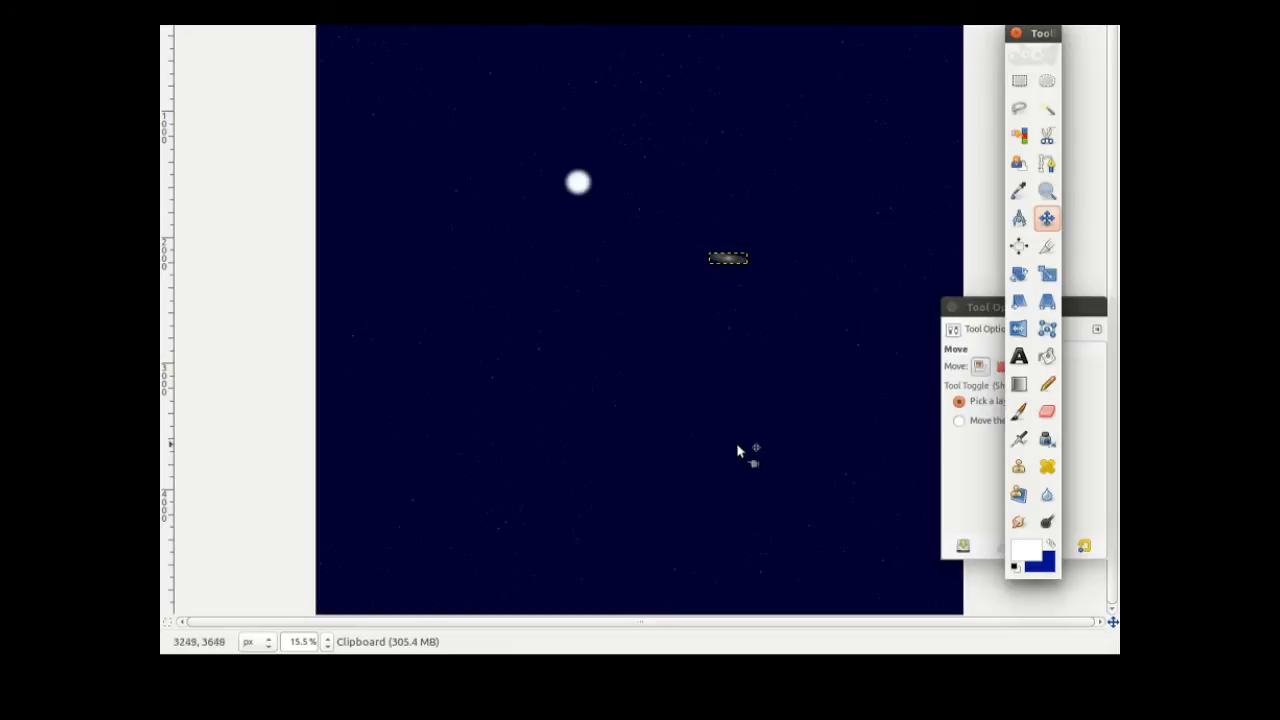
left_click_drag(725, 263, 753, 505)
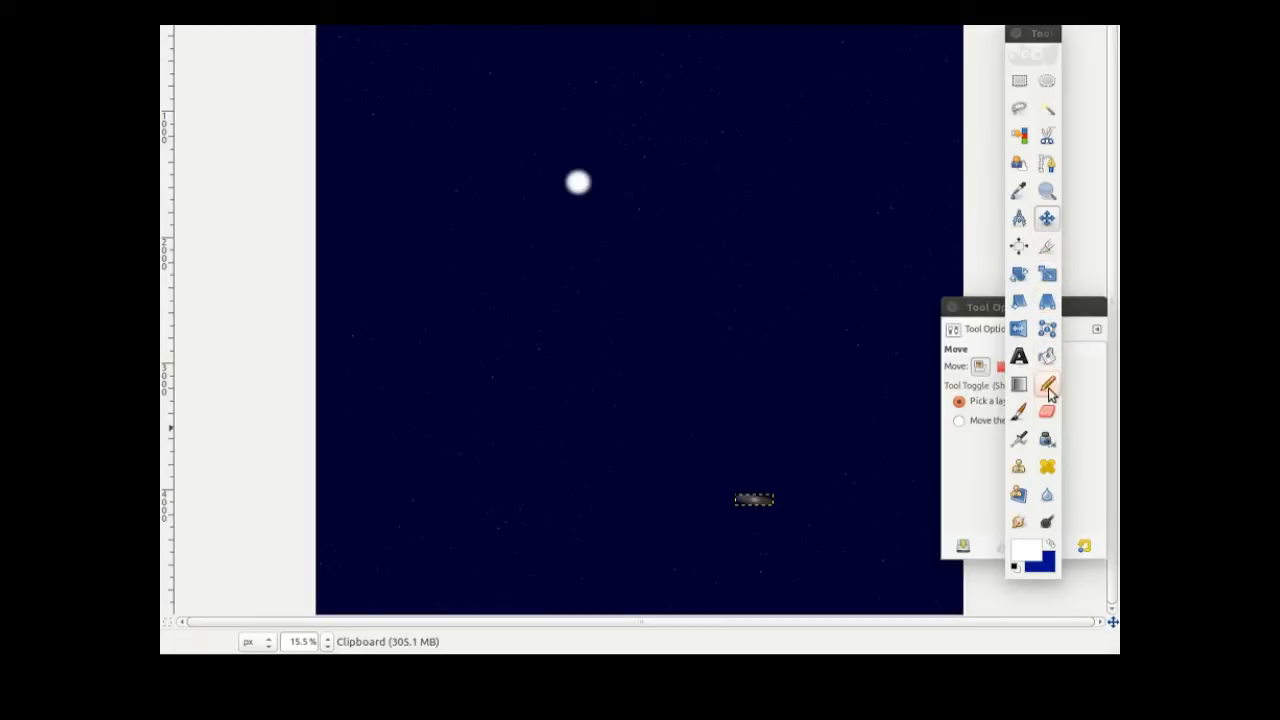
left_click(1019, 278)
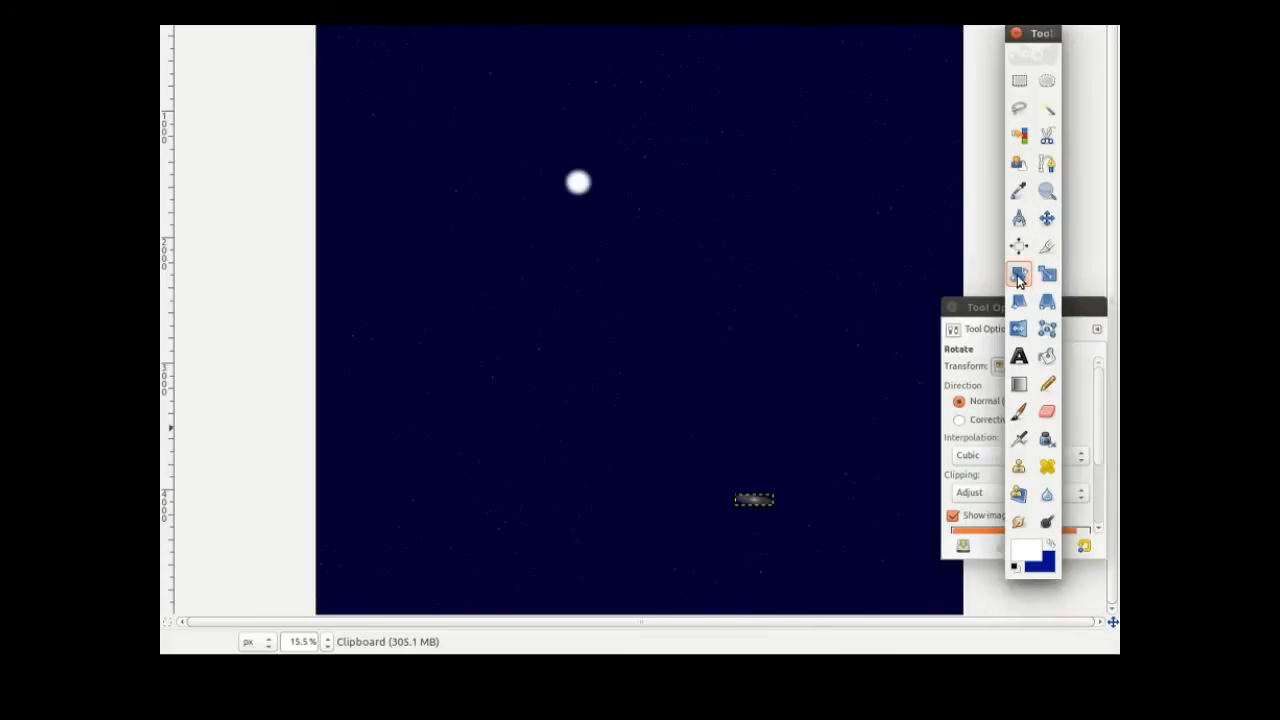
left_click(769, 499)
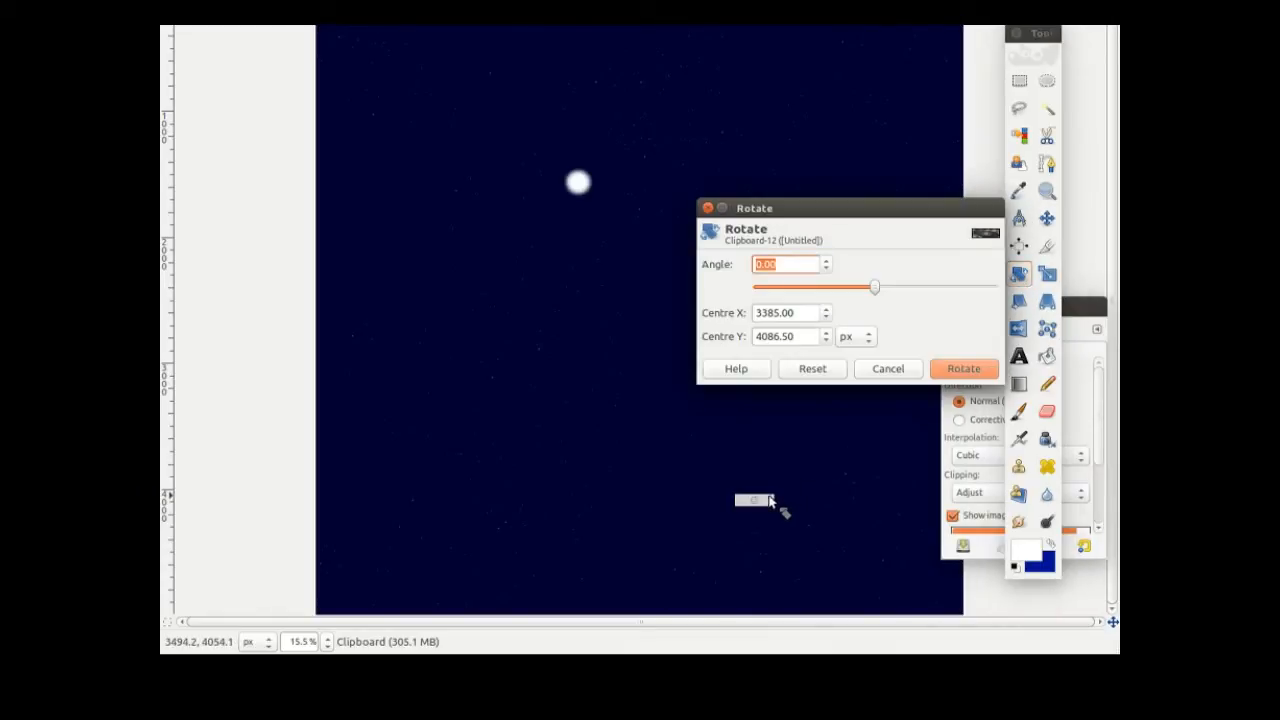
mouse_move(875, 286)
left_mouse_down()
mouse_move(894, 294)
mouse_move(834, 289)
mouse_move(851, 291)
left_mouse_up()
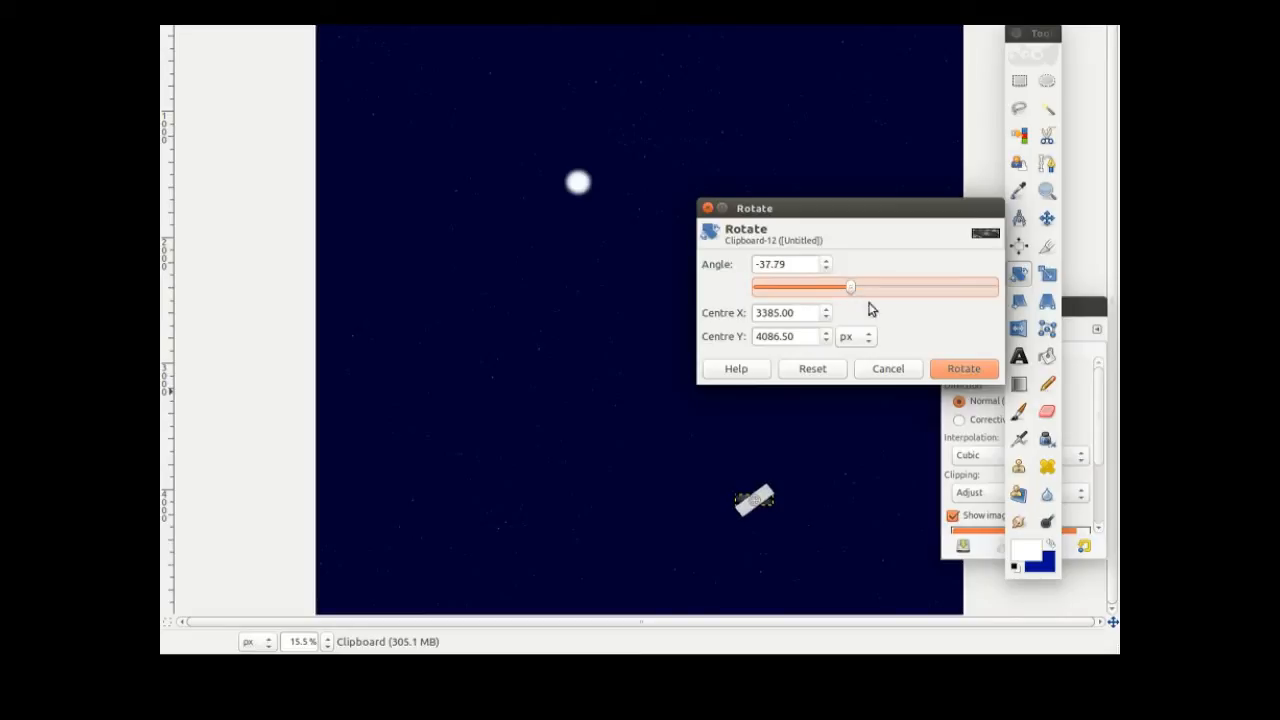
left_click(964, 369)
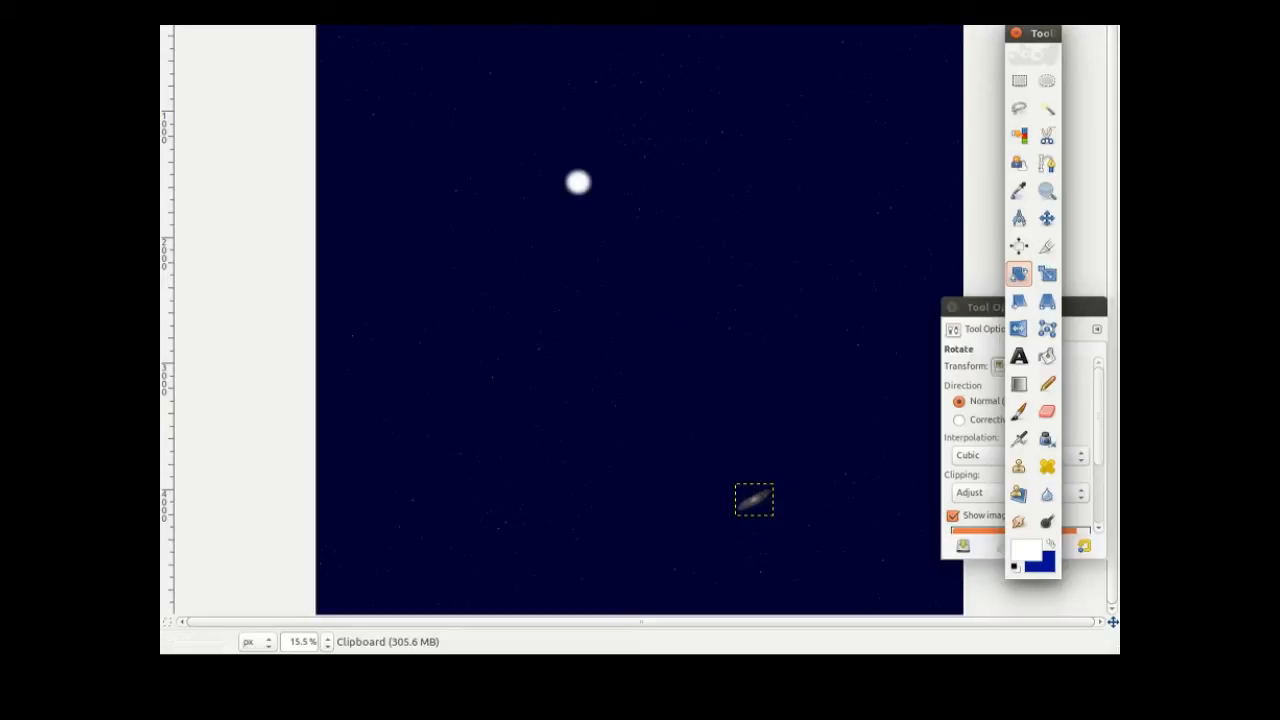
- At 100% zoom on the galaxy, set the Eraser to opacity 43 and size 28.25
key("alt+v")
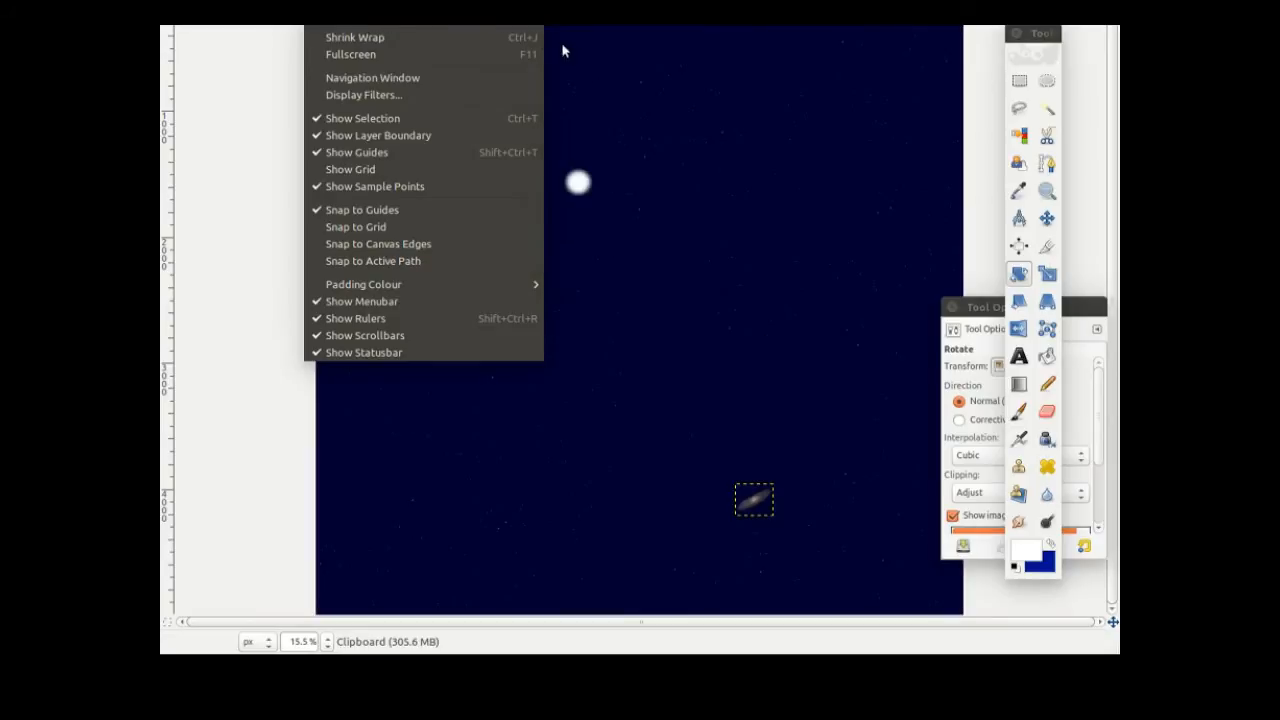
mouse_move(500, 22)
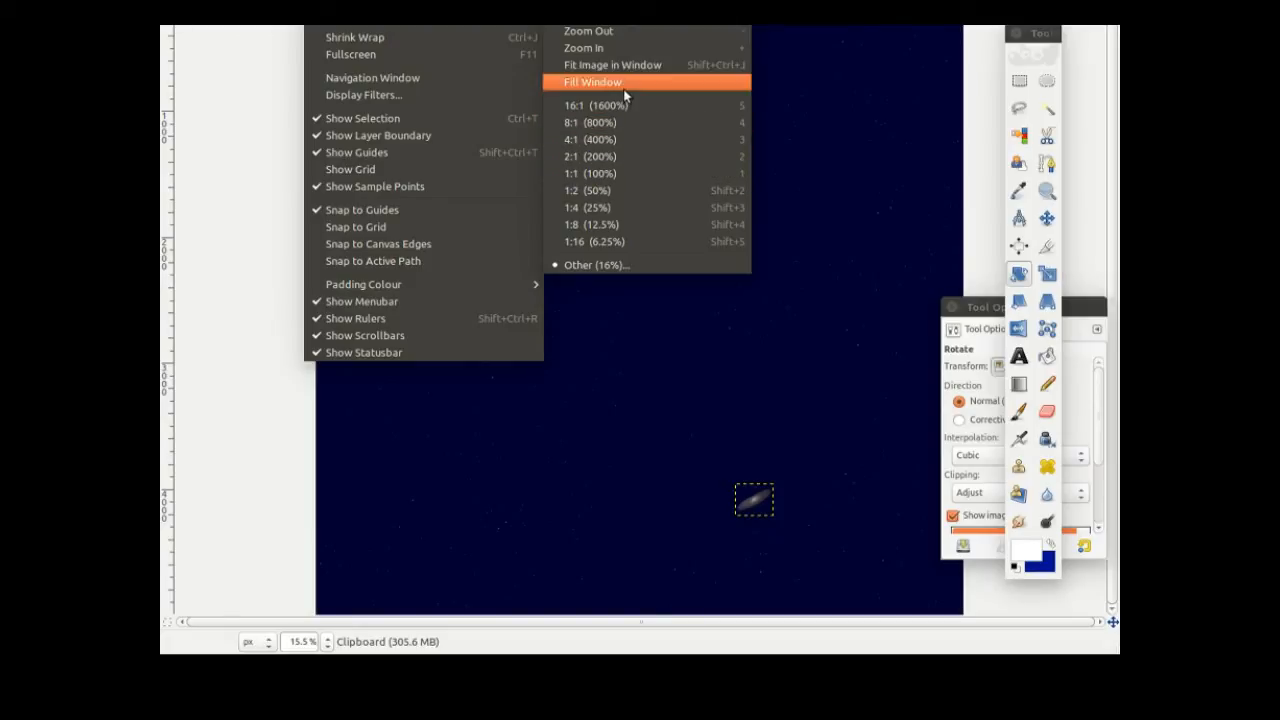
left_click(600, 174)
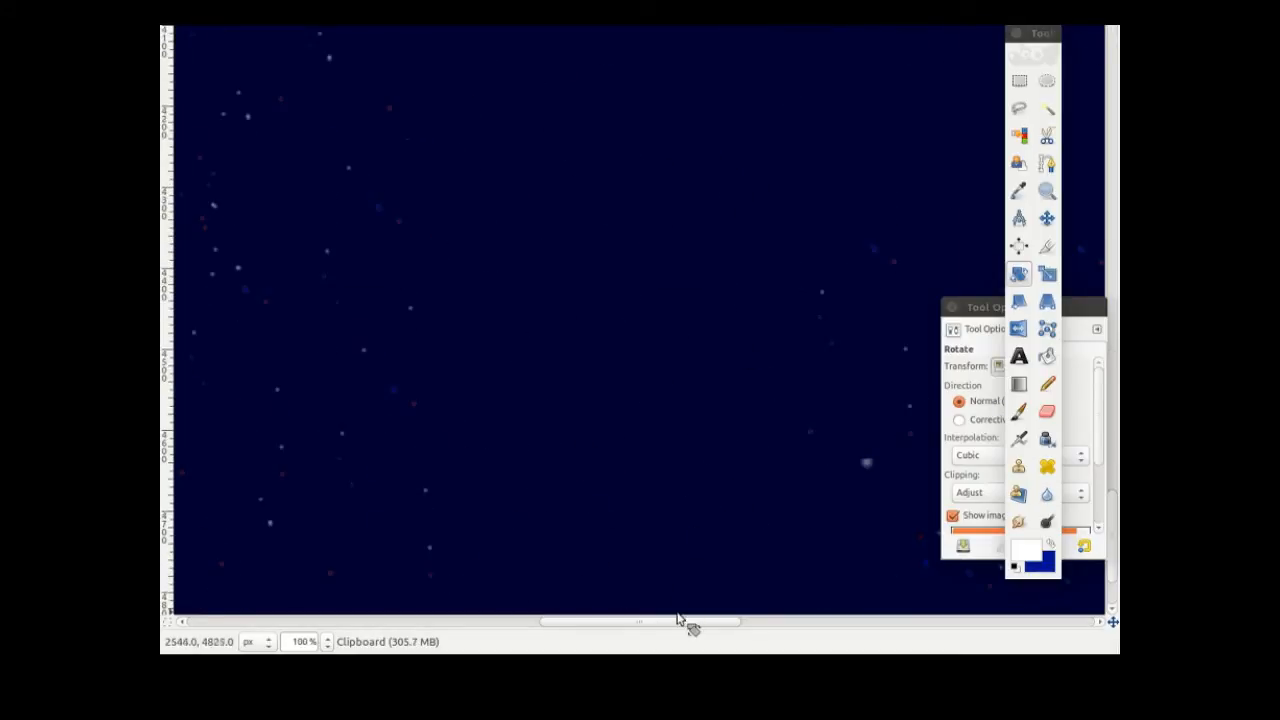
left_click_drag(680, 627, 857, 640)
left_click_drag(1116, 513, 1117, 458)
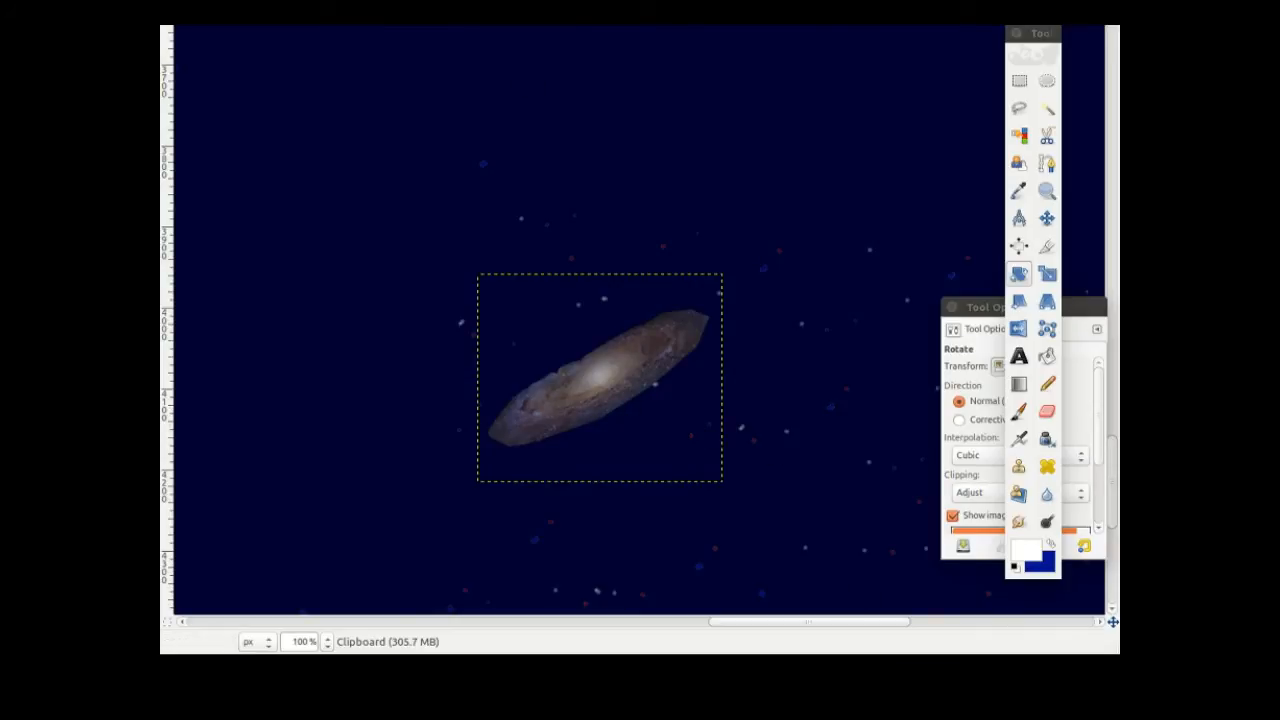
left_click(1047, 415)
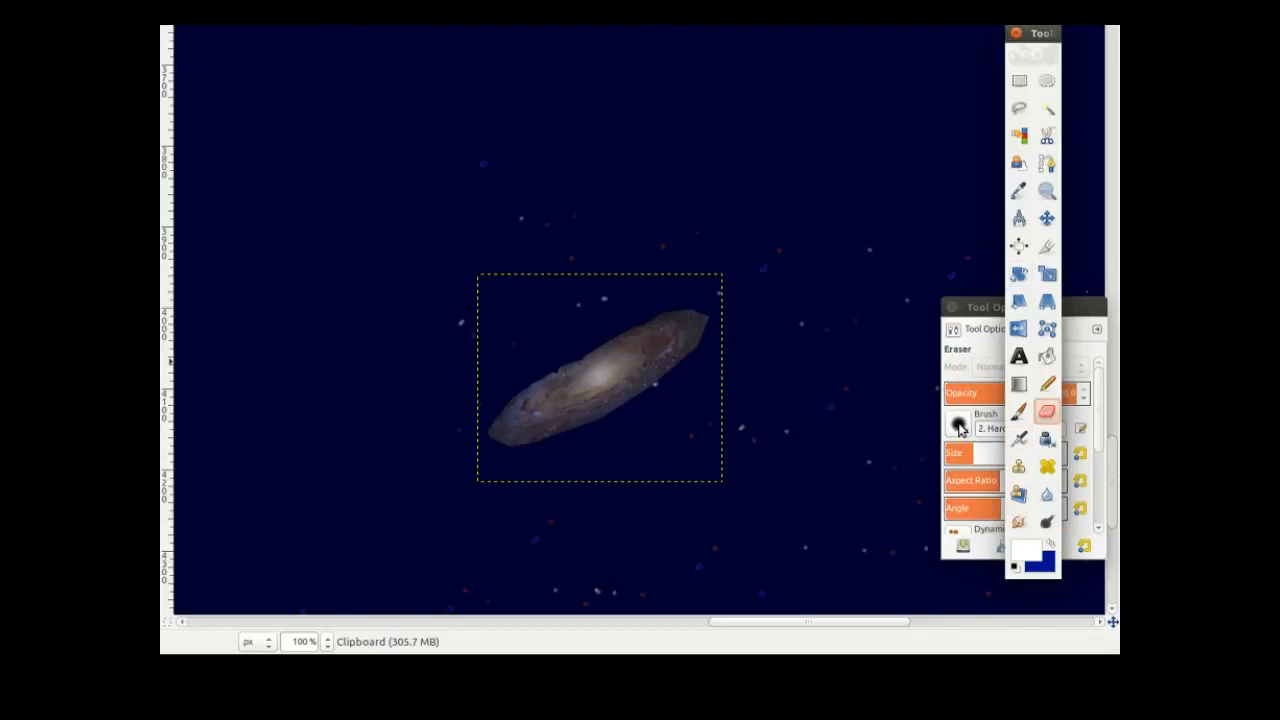
left_click_drag(981, 307, 830, 270)
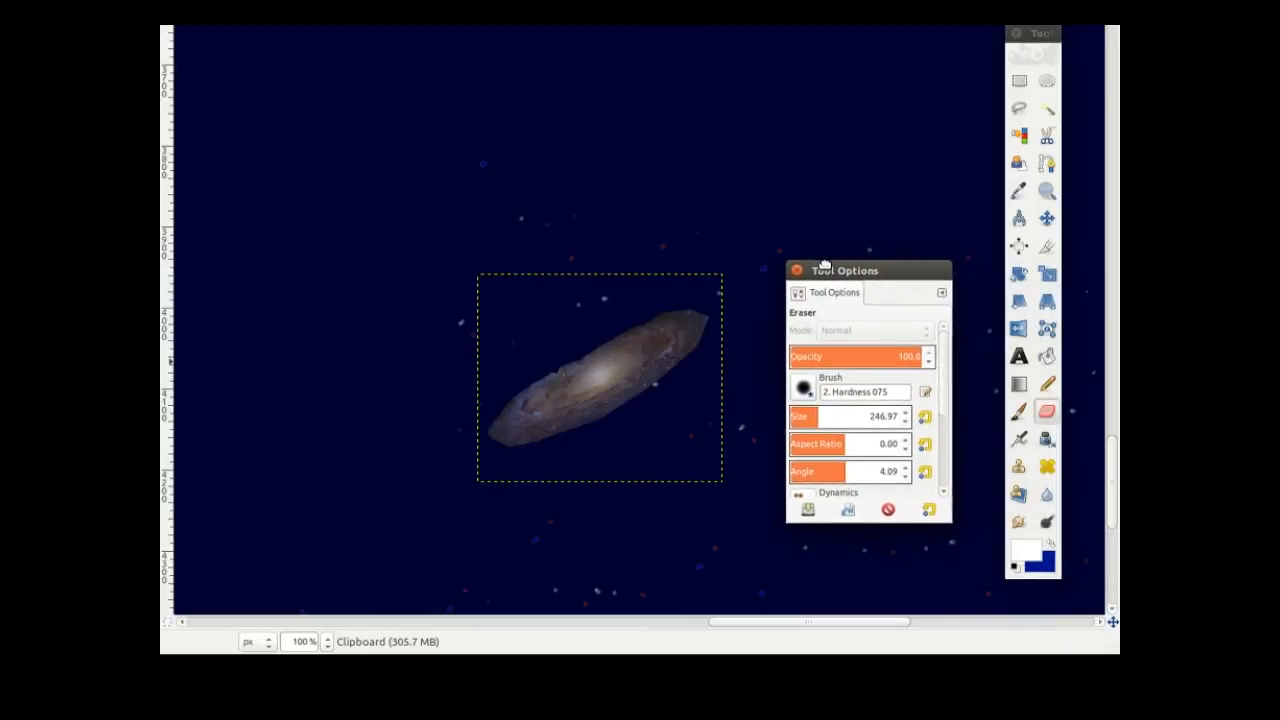
left_click(929, 362)
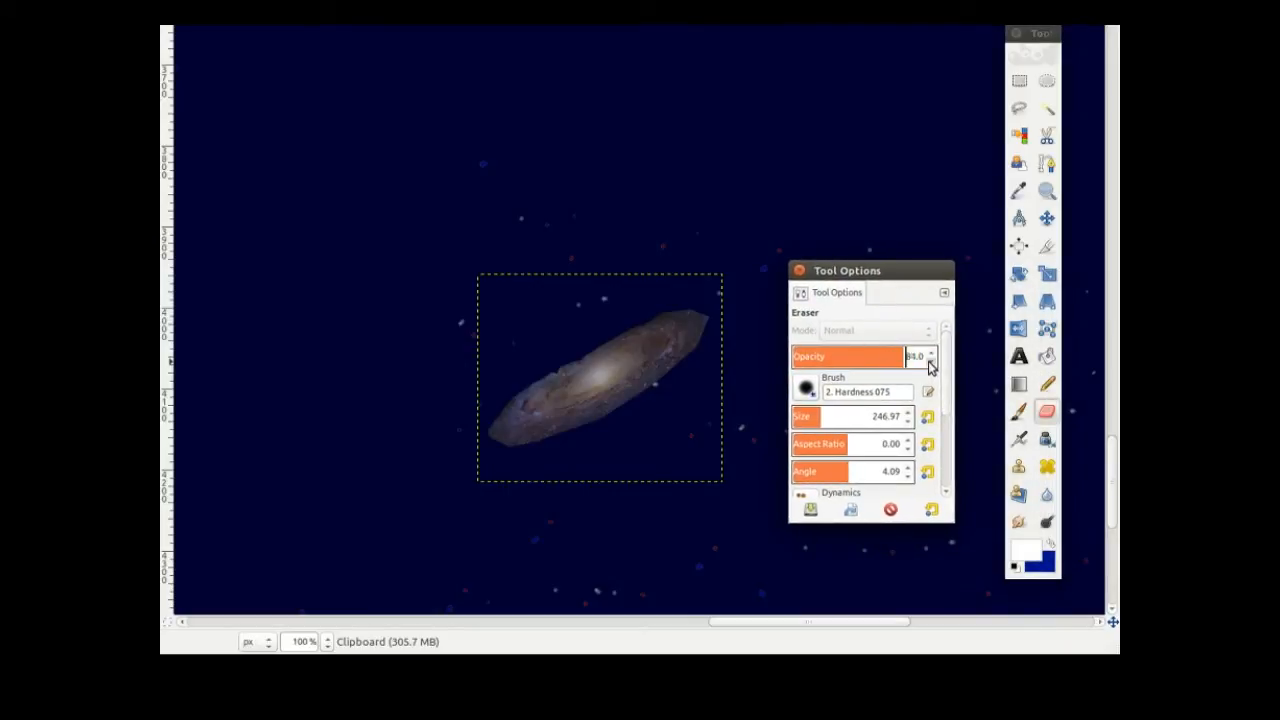
left_click(930, 363)
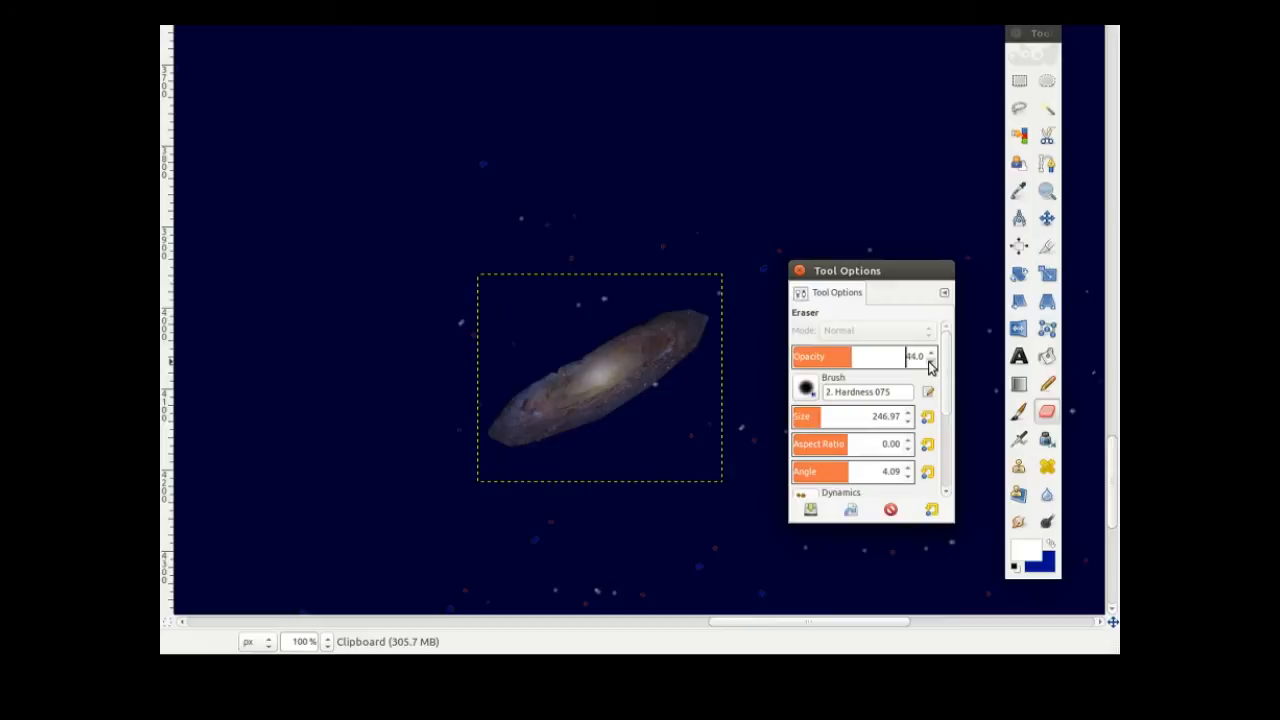
left_click(812, 392)
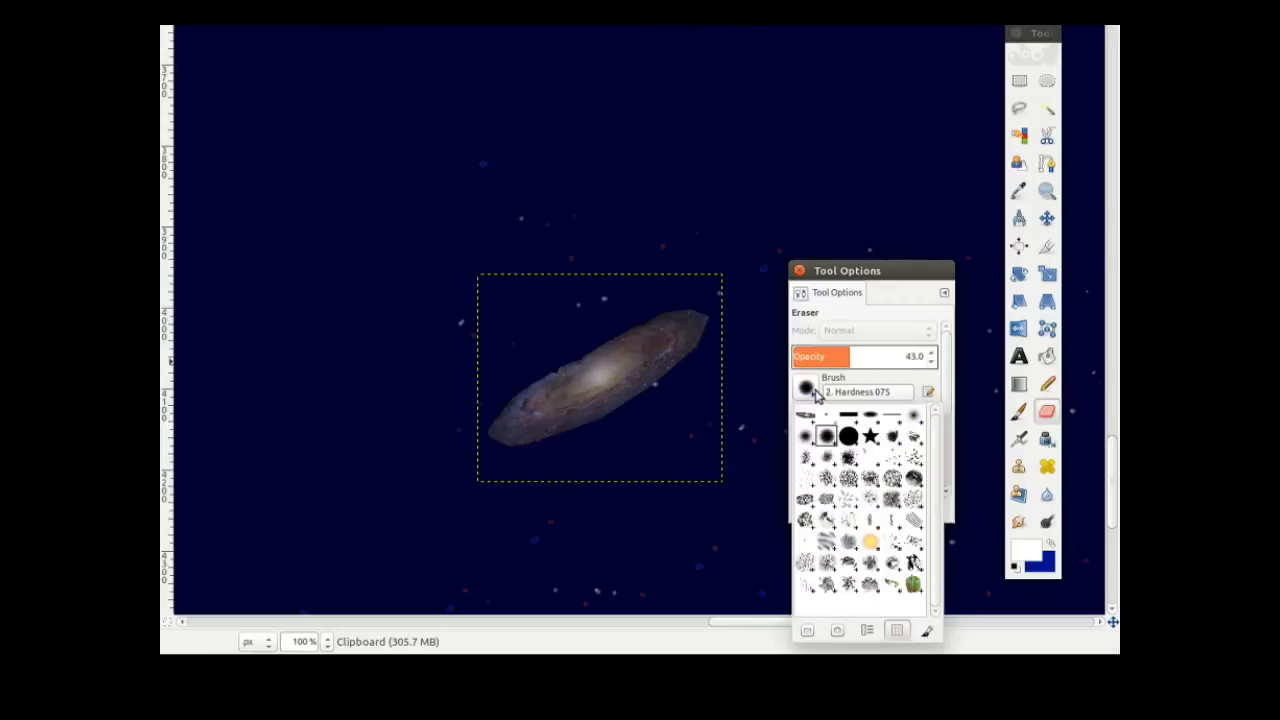
left_click(814, 392)
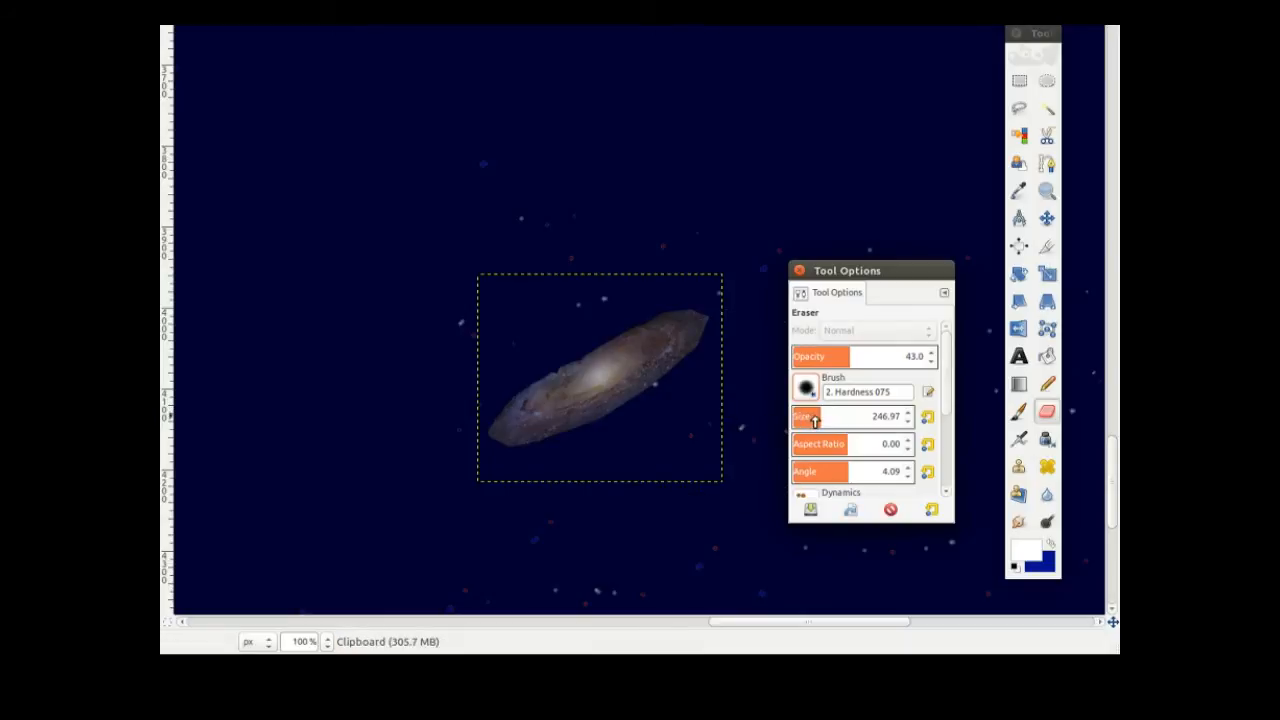
left_click_drag(818, 418, 646, 424)
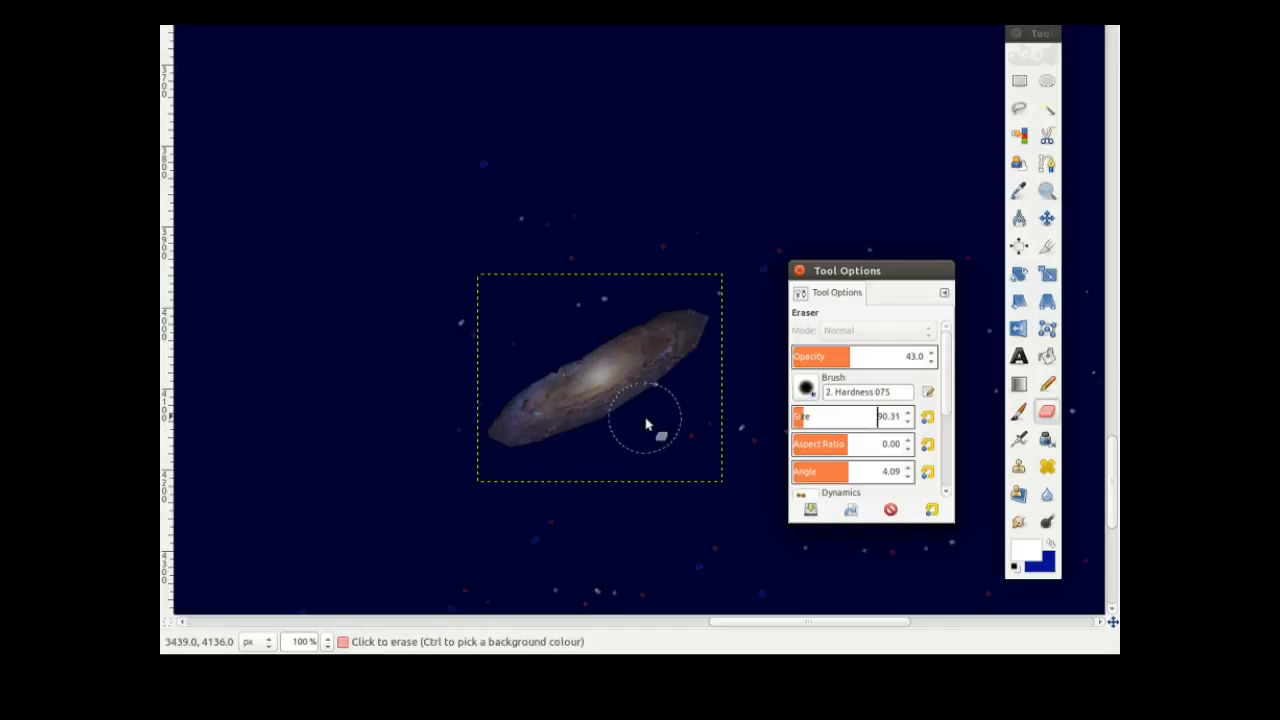
left_click_drag(800, 417, 709, 423)
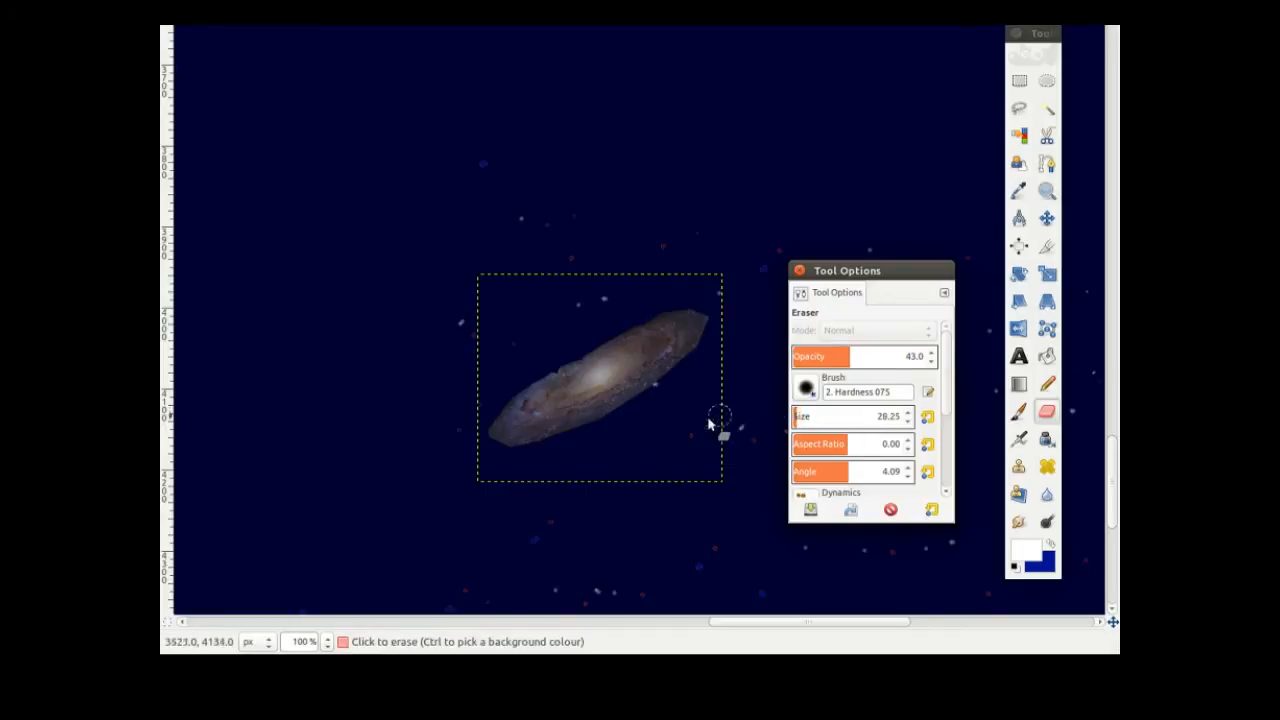
- Soften the galaxy's hard cut edges all around with the Eraser, changing its opacity to 69.4 and 15.7 between passes
left_click(602, 427)
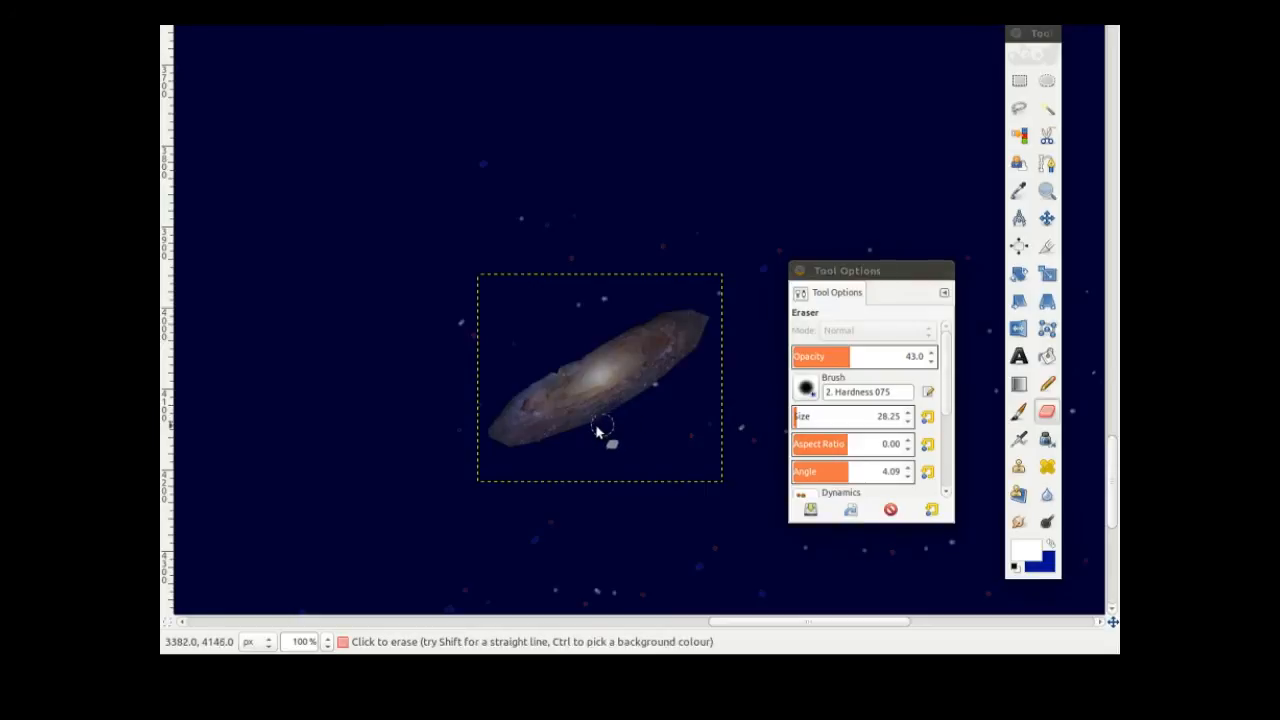
mouse_move(537, 449)
left_mouse_down()
mouse_move(491, 440)
mouse_move(503, 395)
mouse_move(613, 328)
mouse_move(678, 309)
mouse_move(713, 332)
mouse_move(633, 408)
mouse_move(710, 326)
mouse_move(710, 314)
mouse_move(656, 318)
left_mouse_up()
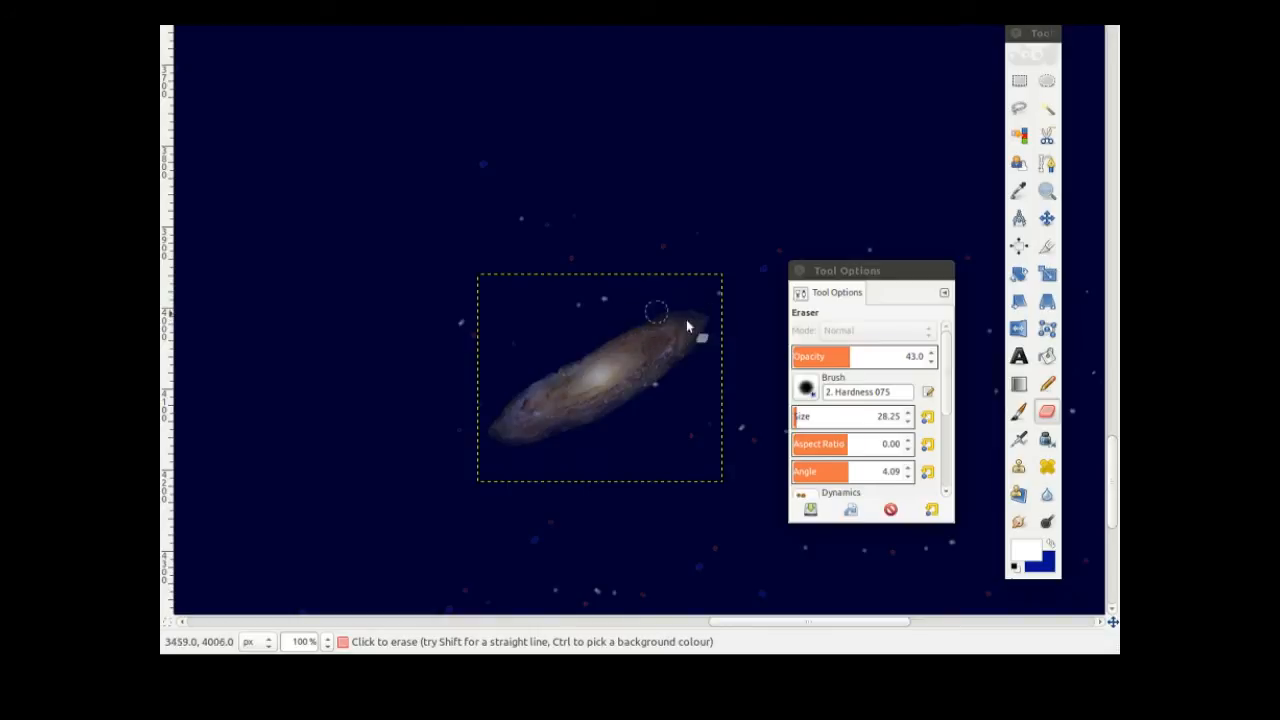
left_click_drag(850, 358, 884, 360)
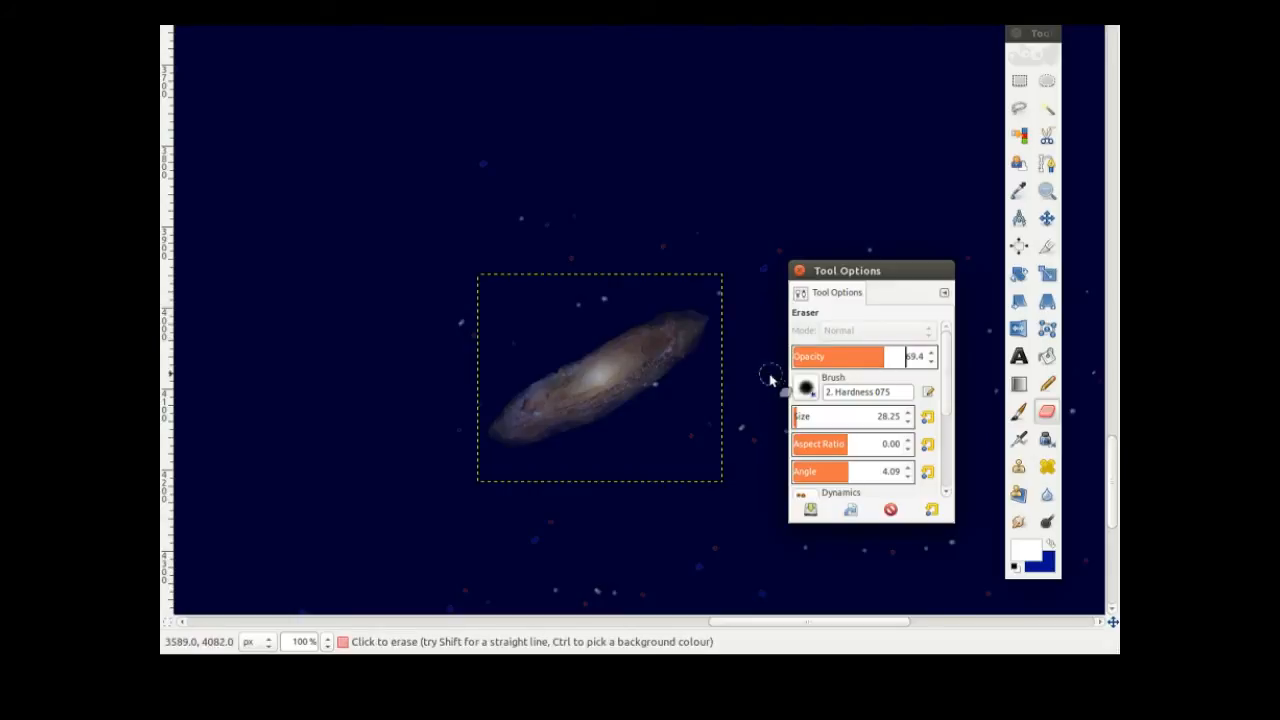
left_click(703, 349)
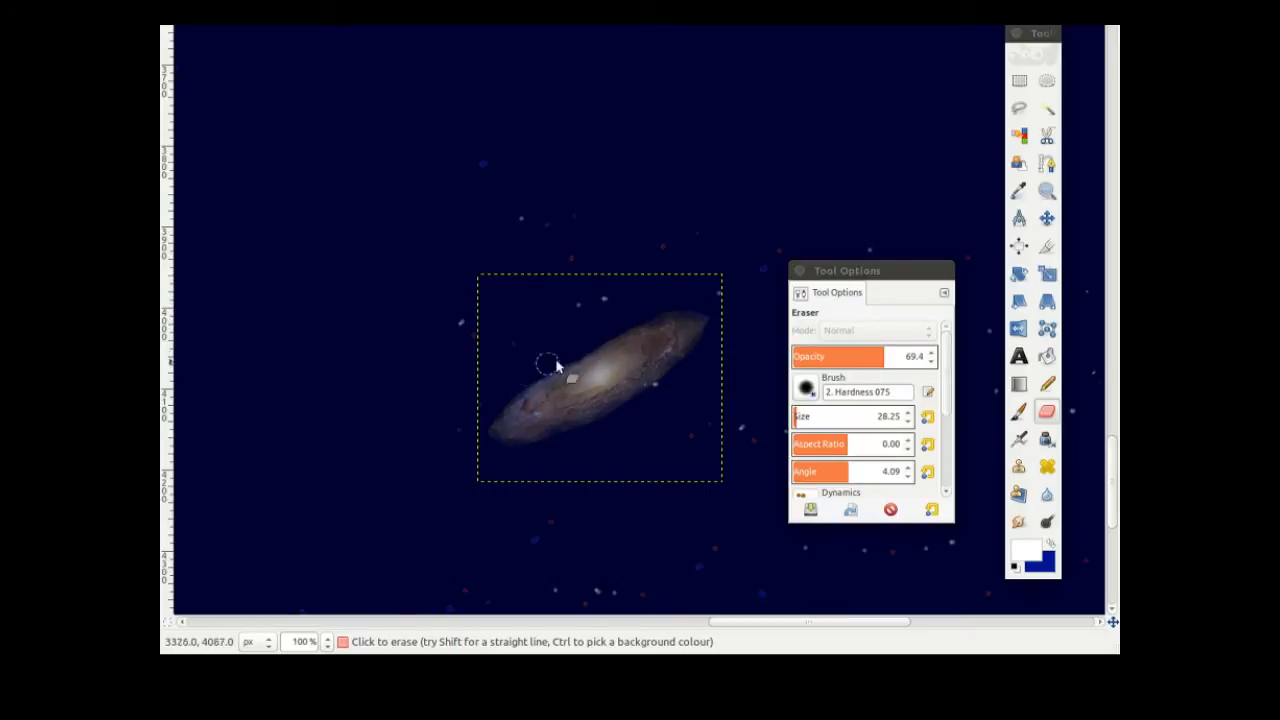
mouse_move(882, 362)
left_mouse_down()
mouse_move(735, 352)
mouse_move(533, 388)
mouse_move(170, 420)
left_mouse_up()
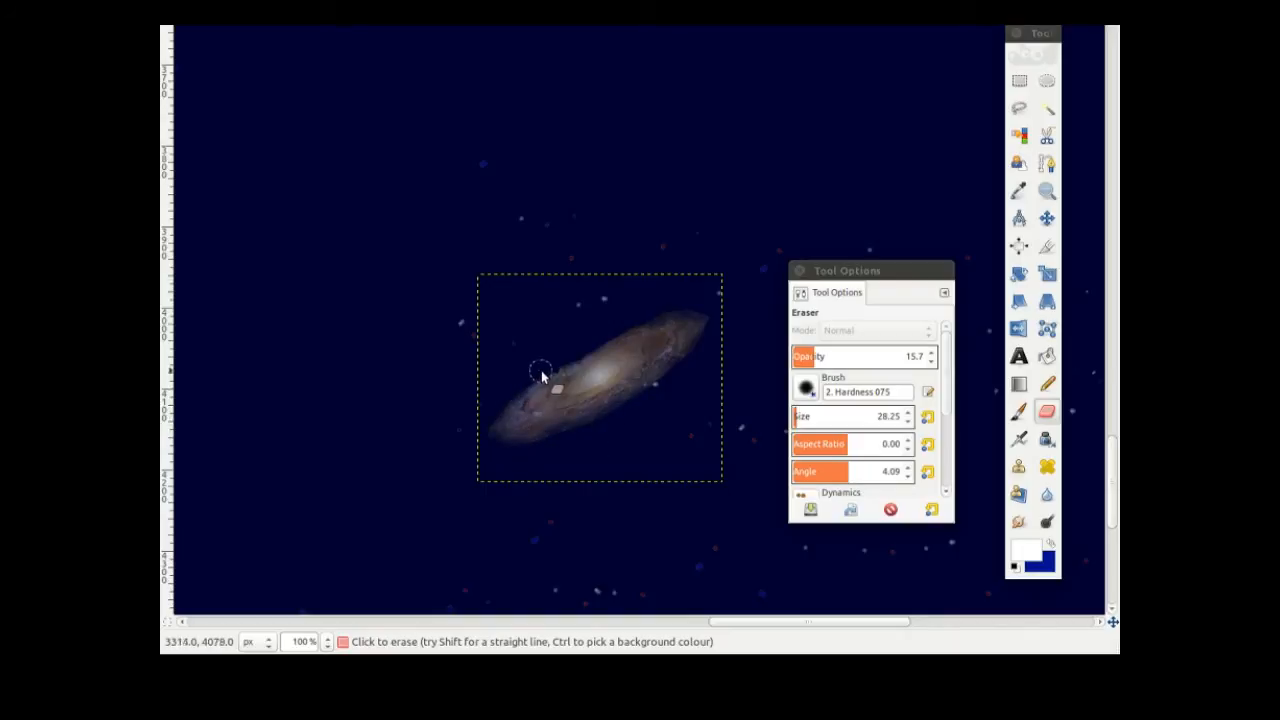
mouse_move(592, 362)
left_mouse_down()
mouse_move(643, 331)
mouse_move(706, 317)
mouse_move(703, 328)
left_mouse_up()
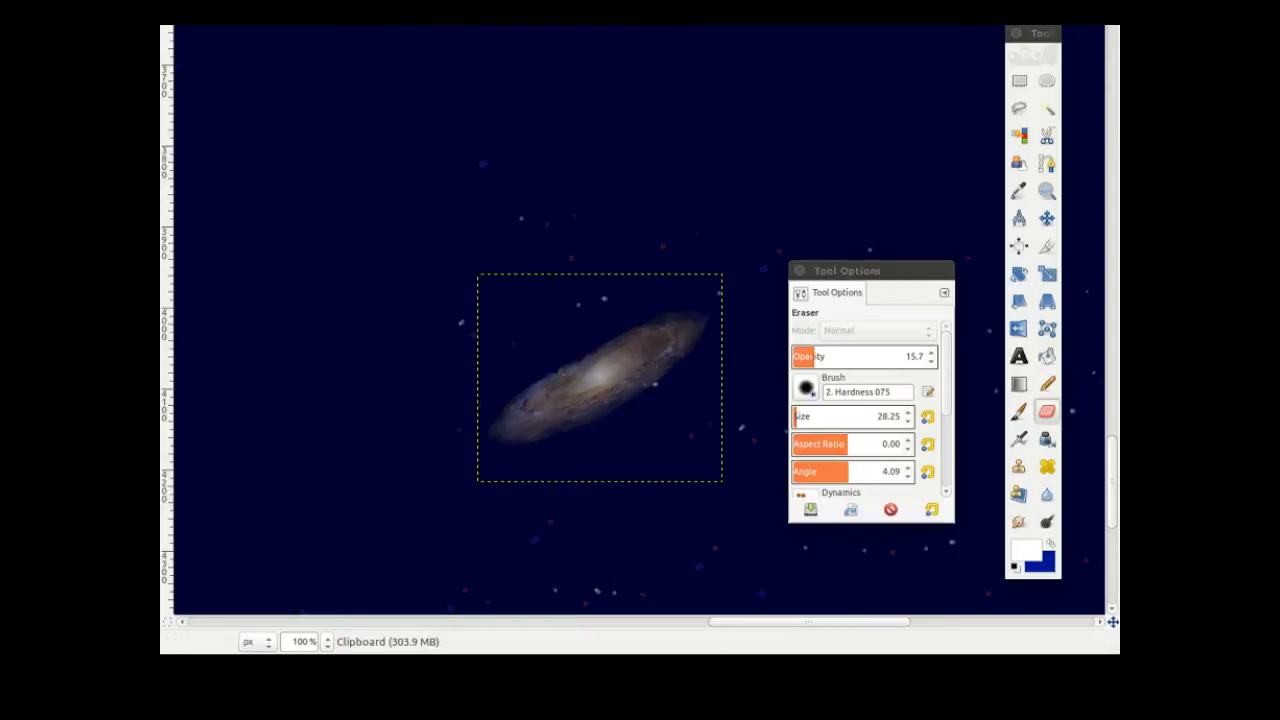
- Flatten the star canvas image into a single background layer
key("alt+i")
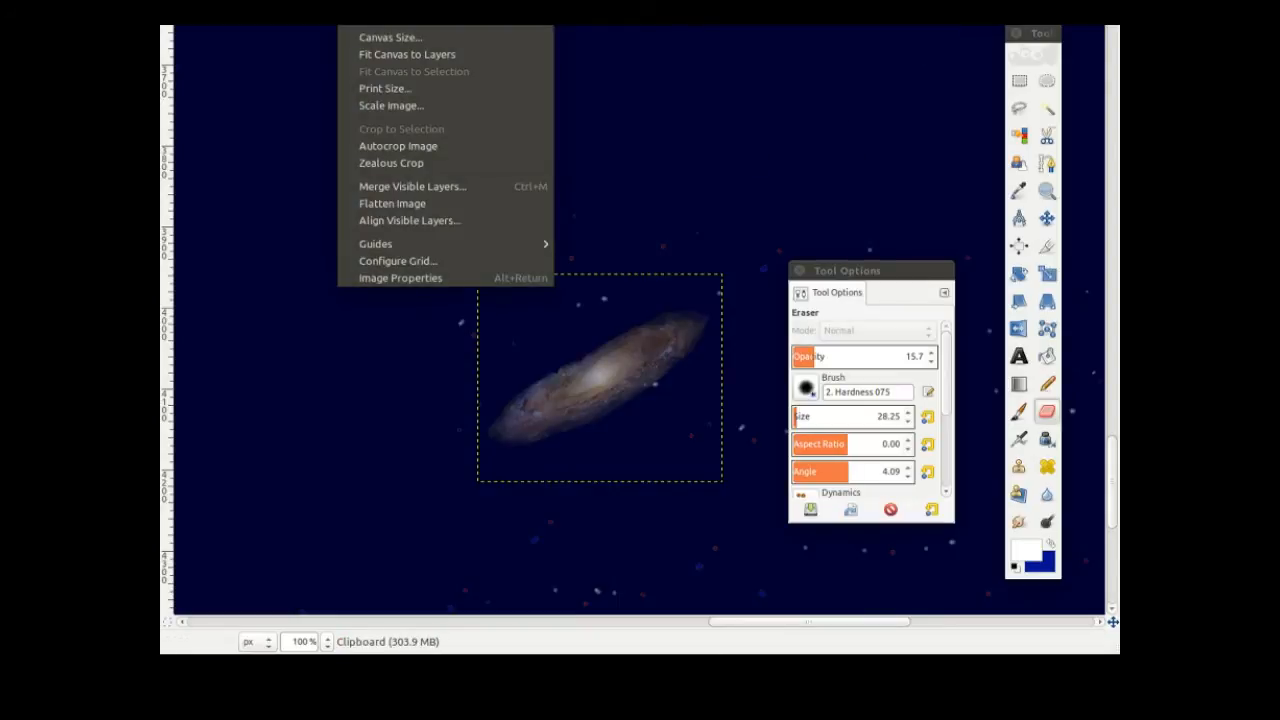
left_click(403, 204)
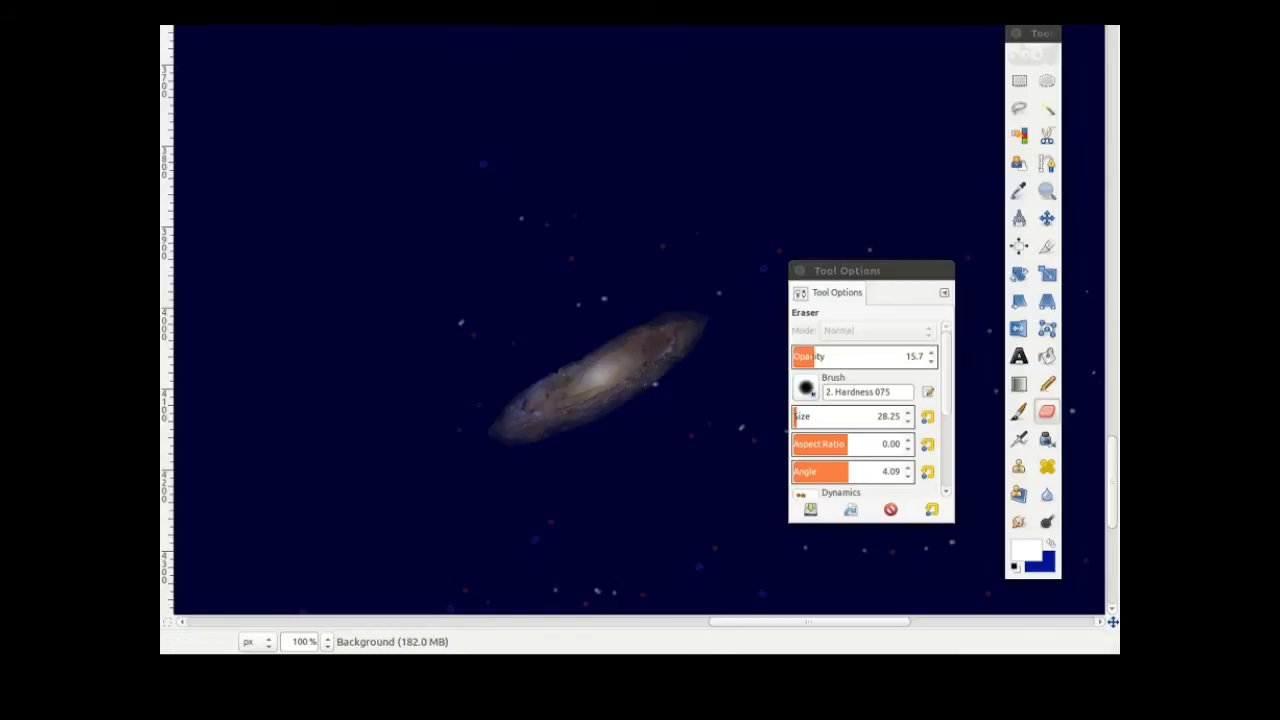
- Close the leftover 1280x720 Hubble picture with the cut-out hole, discarding its changes
left_click_drag(683, 25, 743, 26)
left_click(207, 163)
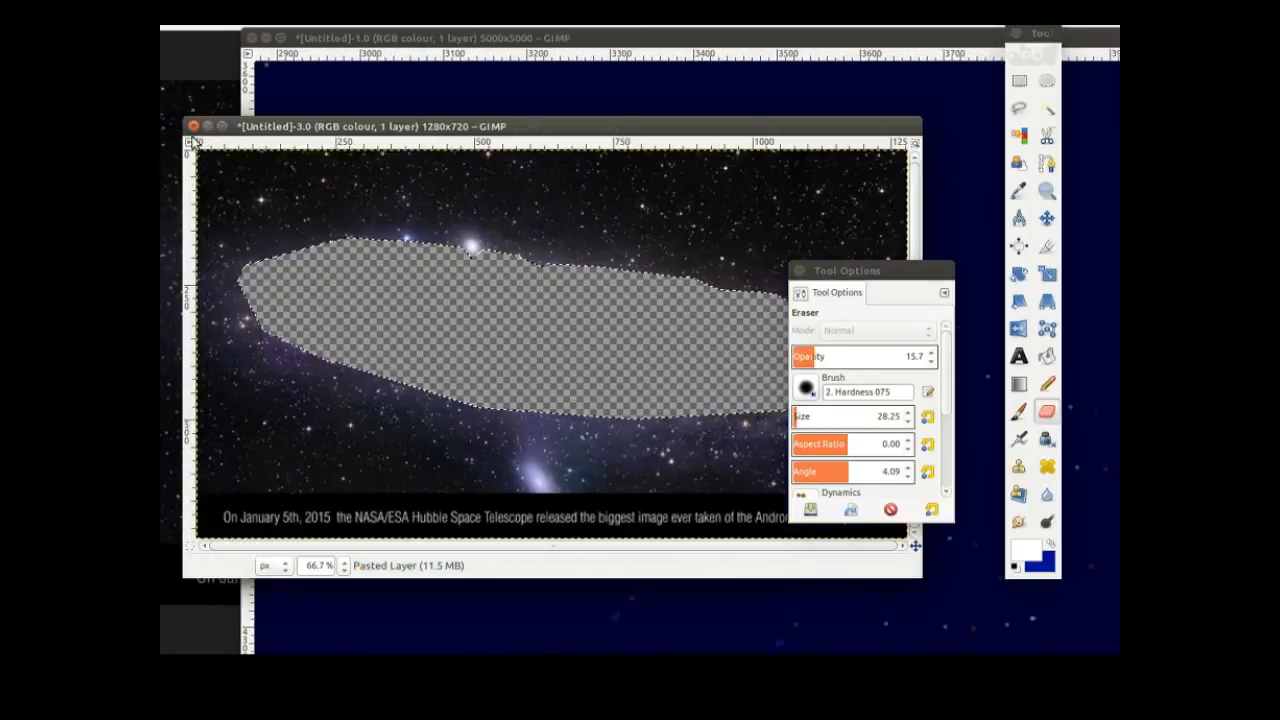
left_click(193, 126)
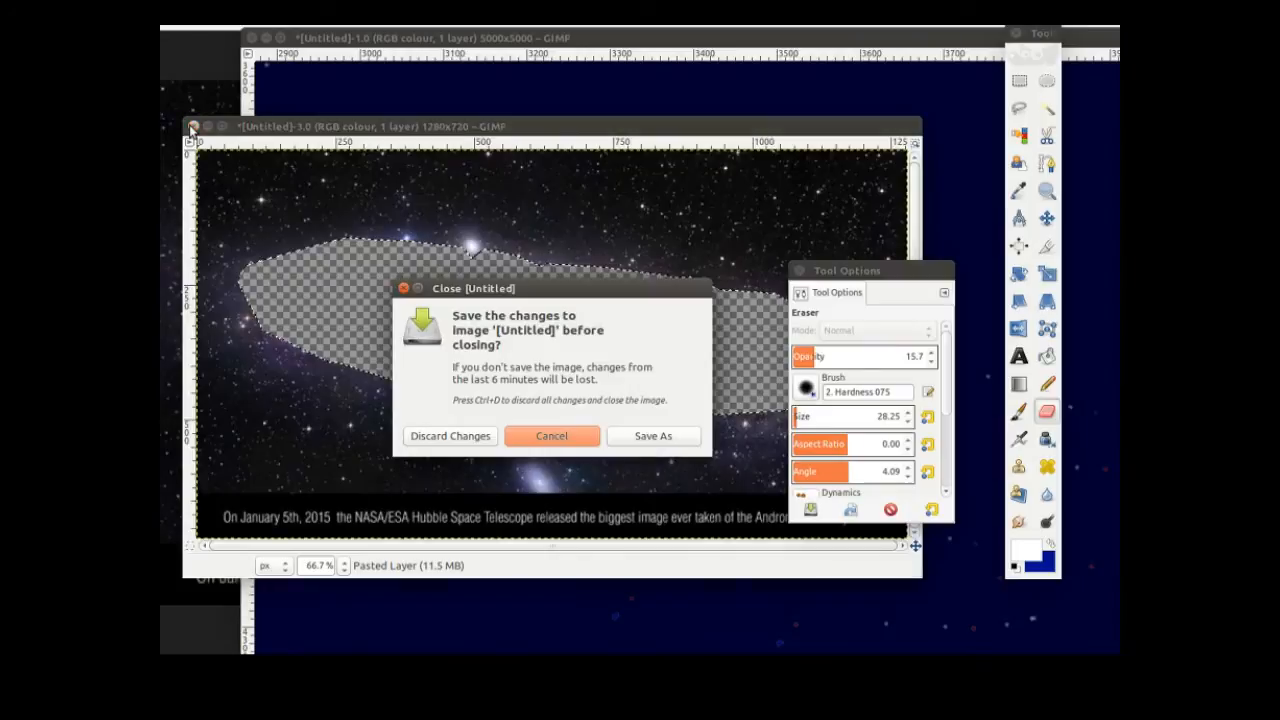
left_click(443, 436)
mouse_move(165, 338)
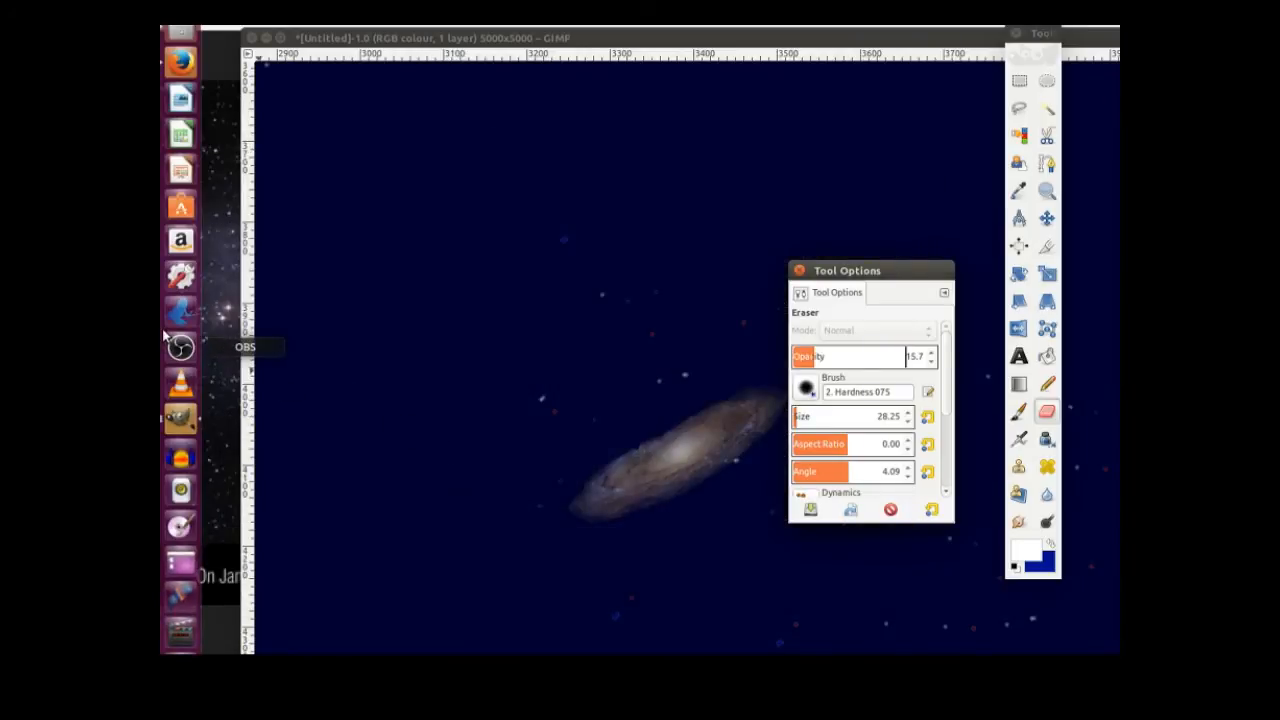
- Switch to Firefox, leave the Andromeda picture and look through the Hubble image results for another deep-space object
left_click(180, 64)
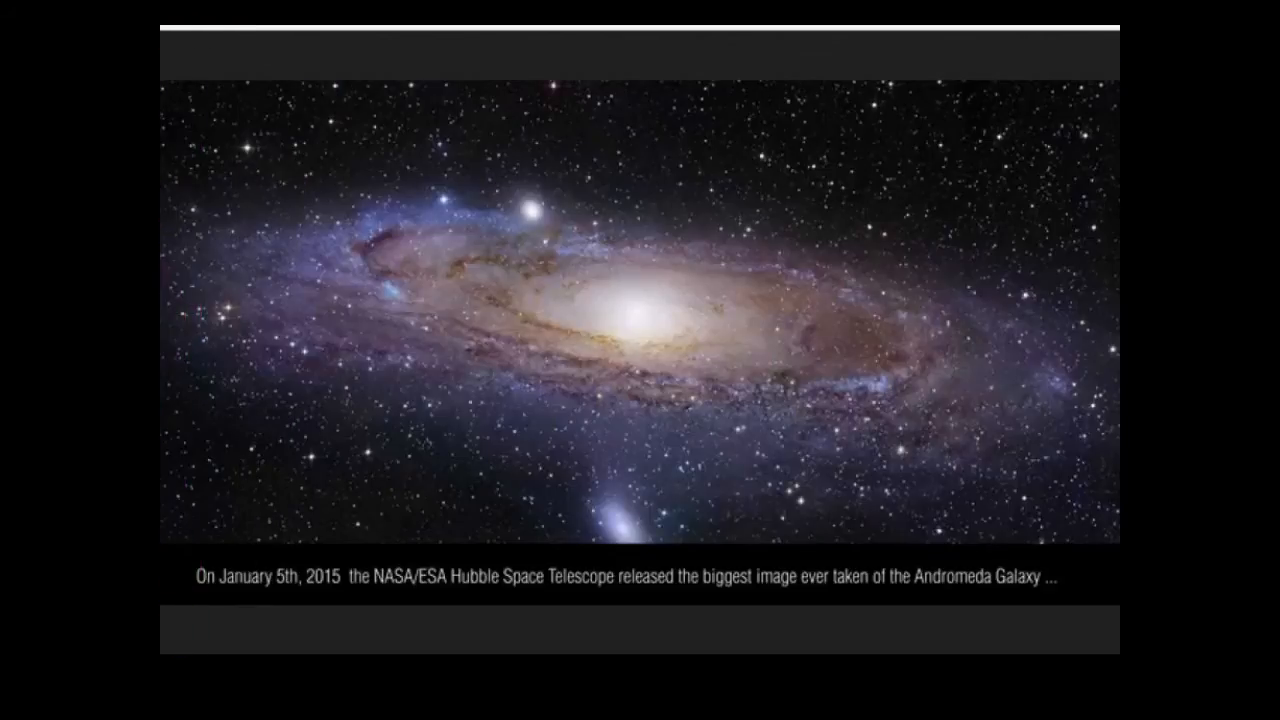
key("alt+Left")
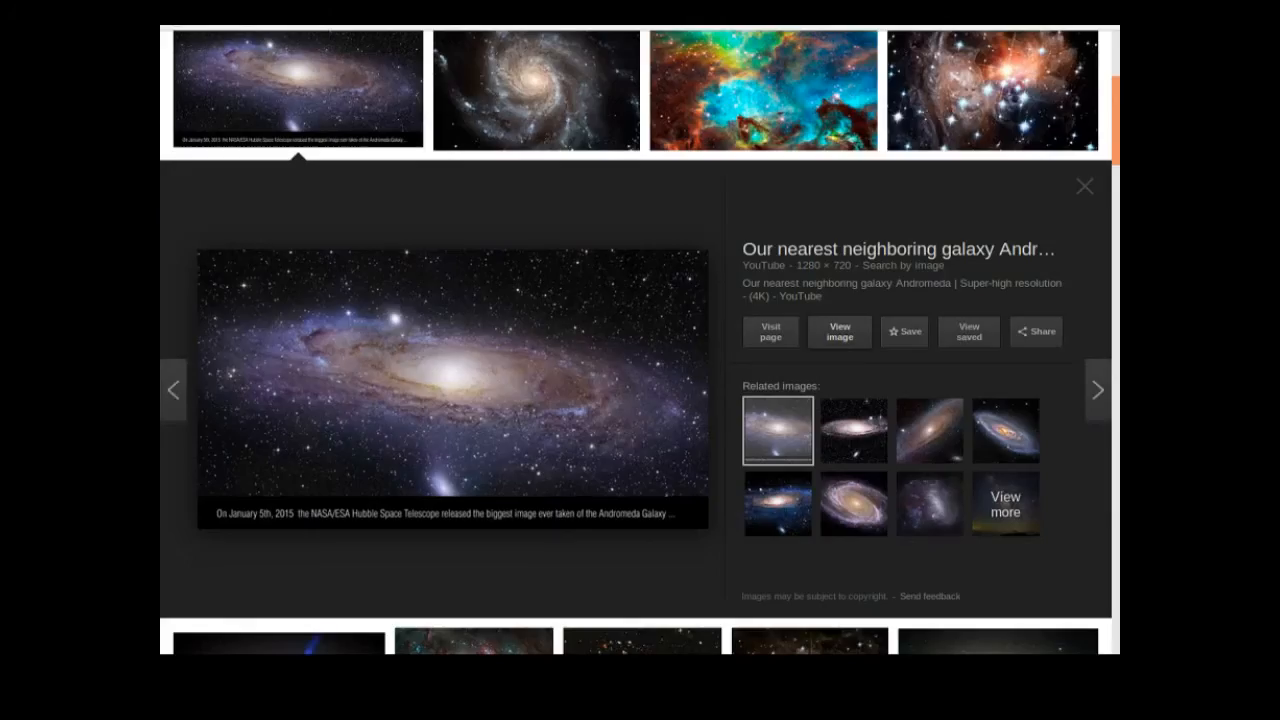
left_click(1085, 189)
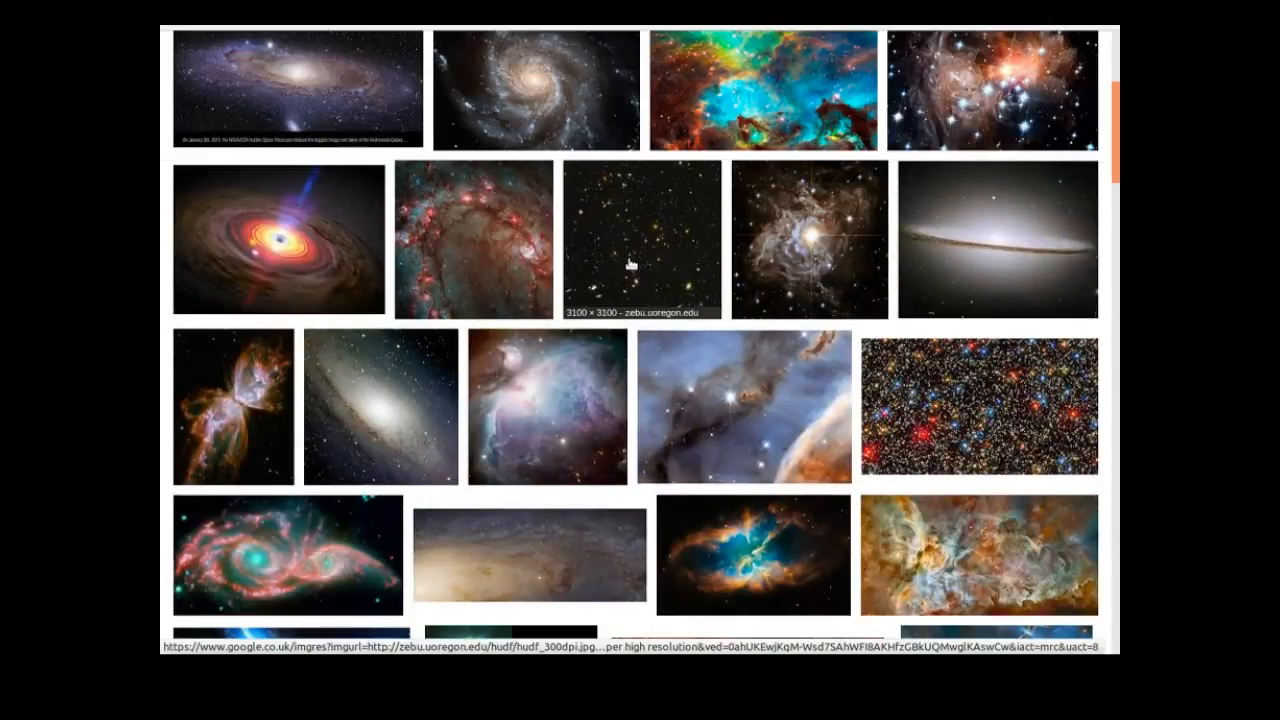
scroll(631, 265, "down", 3)
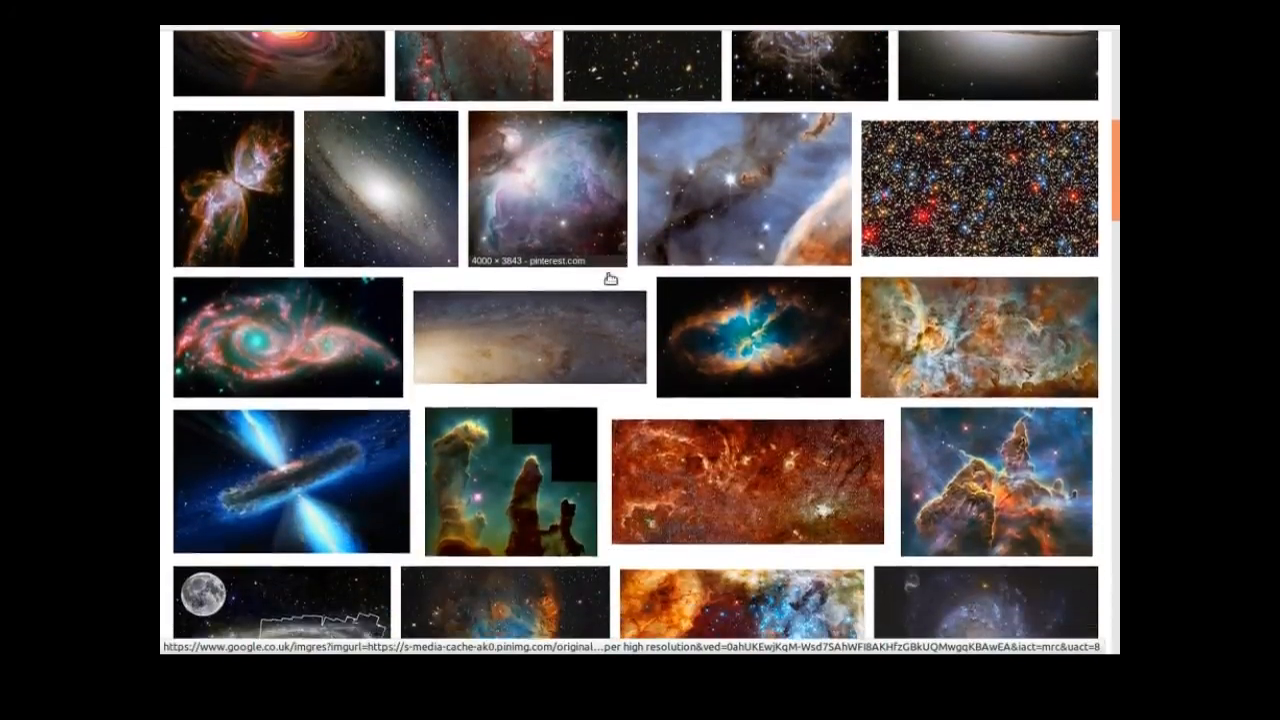
scroll(610, 279, "down", 1)
scroll(610, 279, "down", 1)
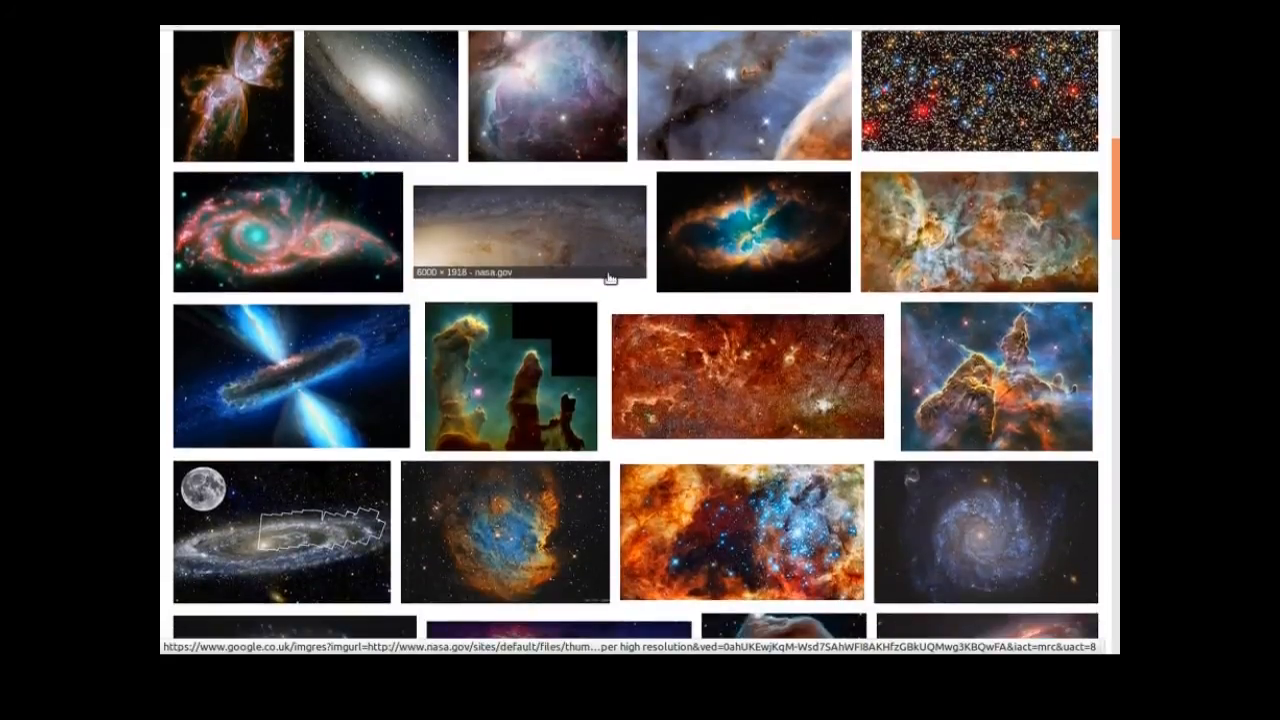
scroll(610, 279, "down", 1)
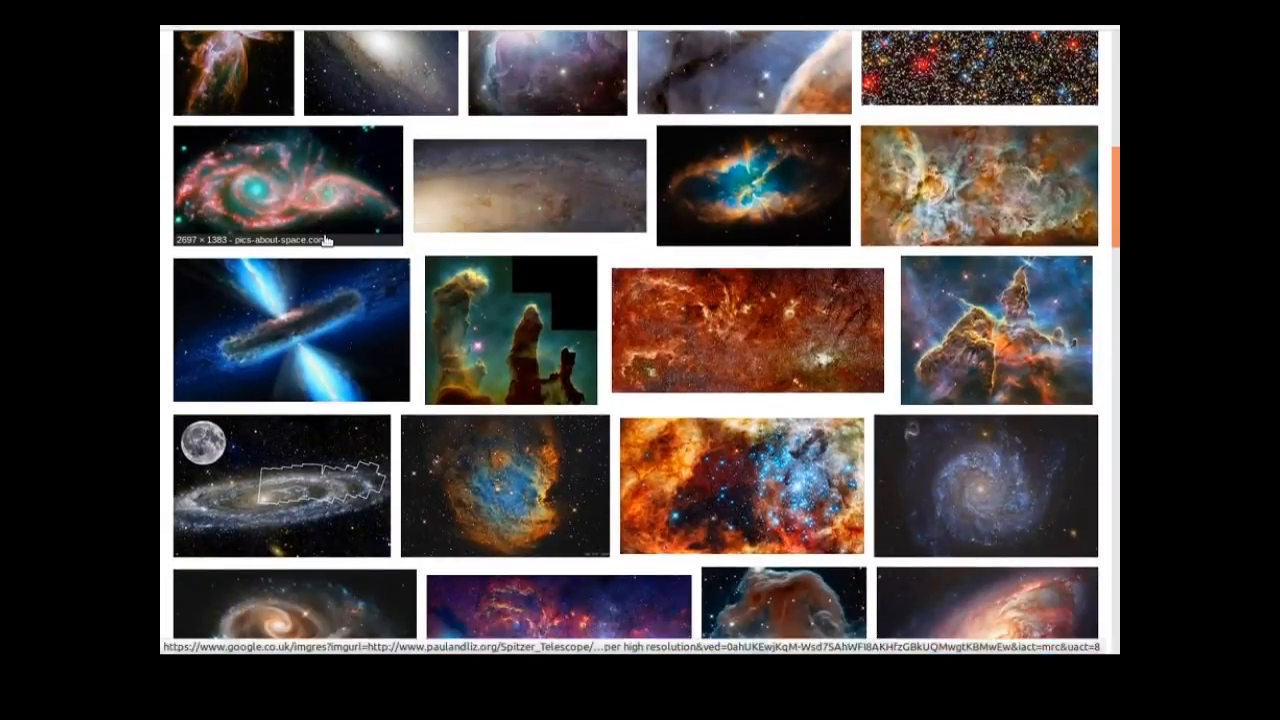
scroll(603, 345, "down", 1)
scroll(603, 345, "down", 4)
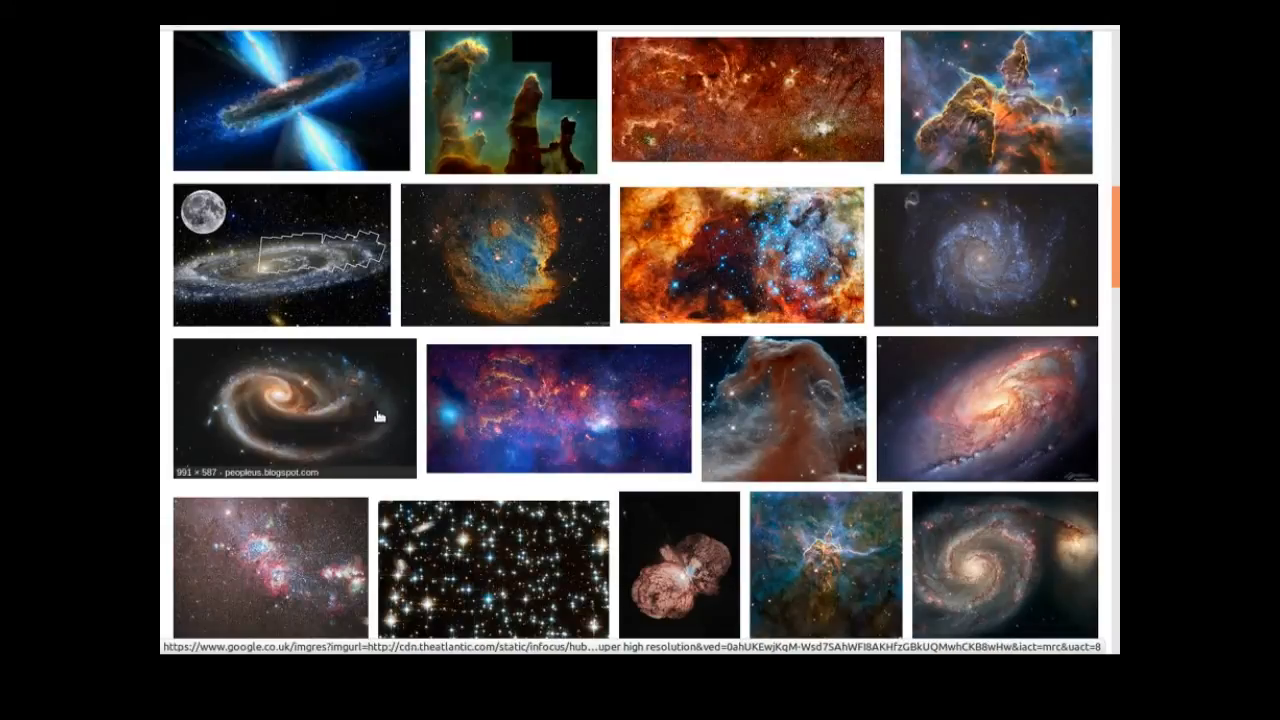
scroll(340, 420, "down", 2)
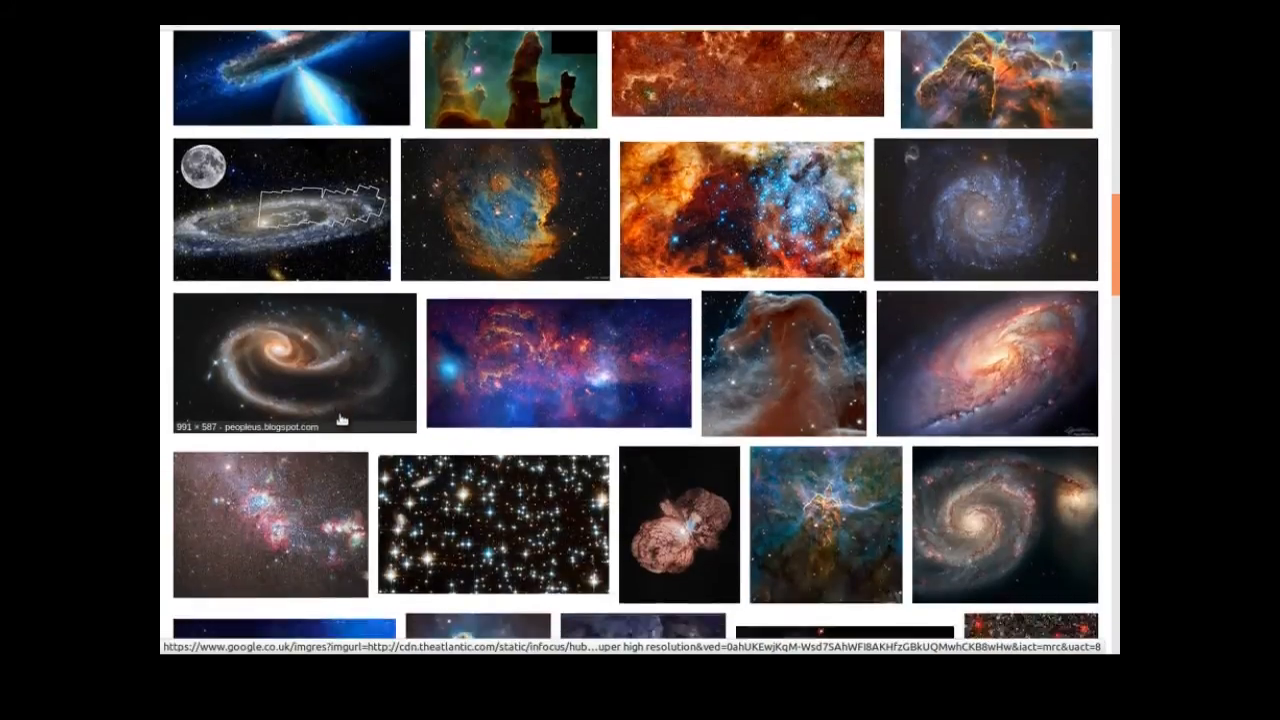
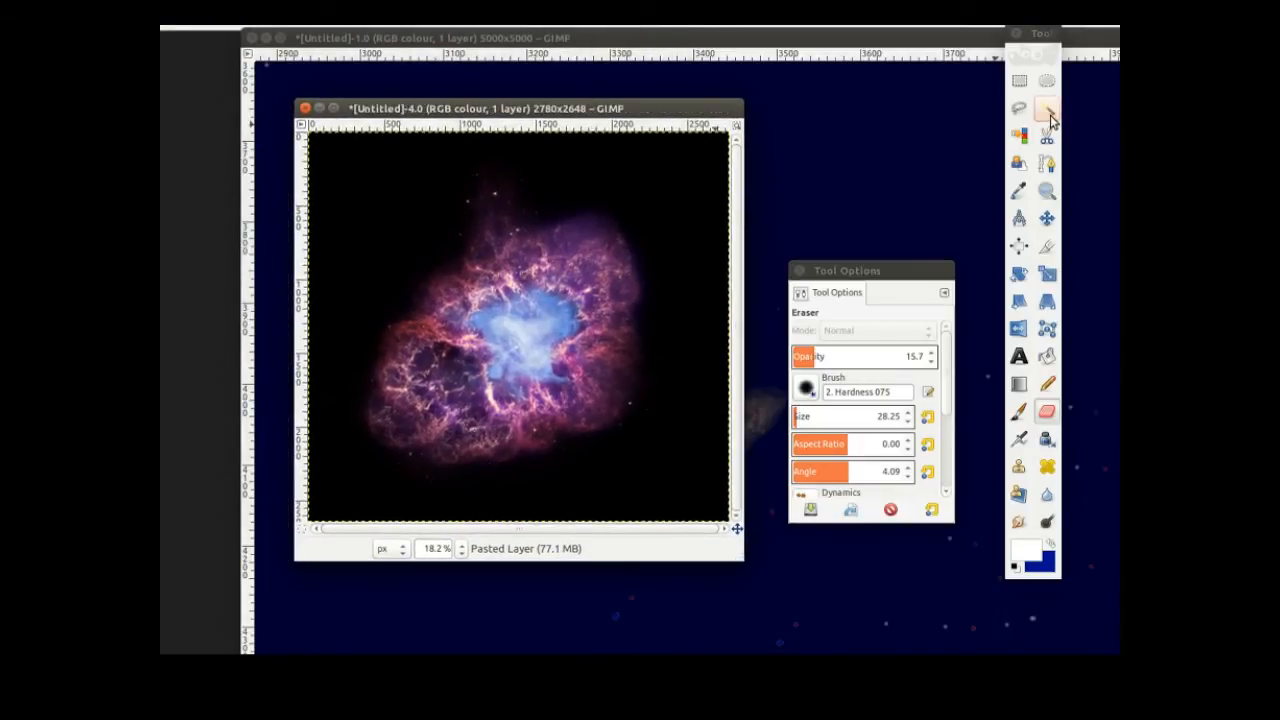
- Outline the purple and blue nebula in the 2780x2648 image with Free Select and copy it
left_click(1019, 108)
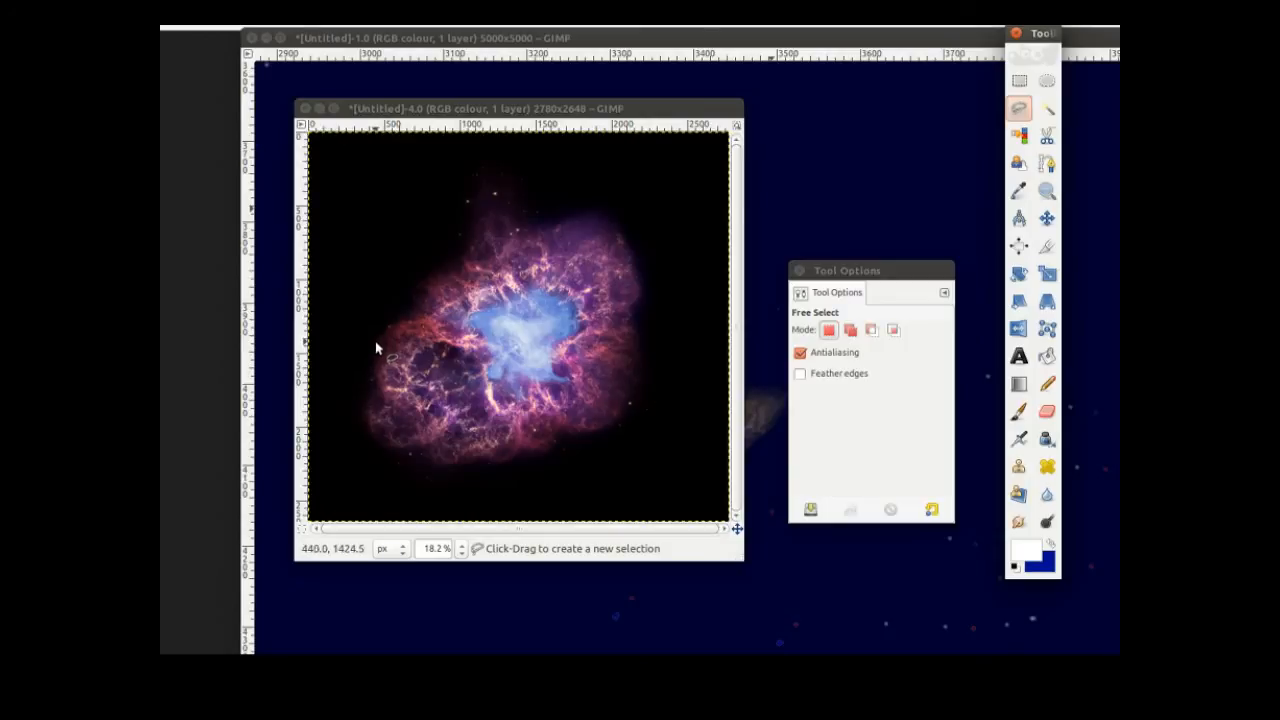
left_click_drag(365, 336, 384, 316)
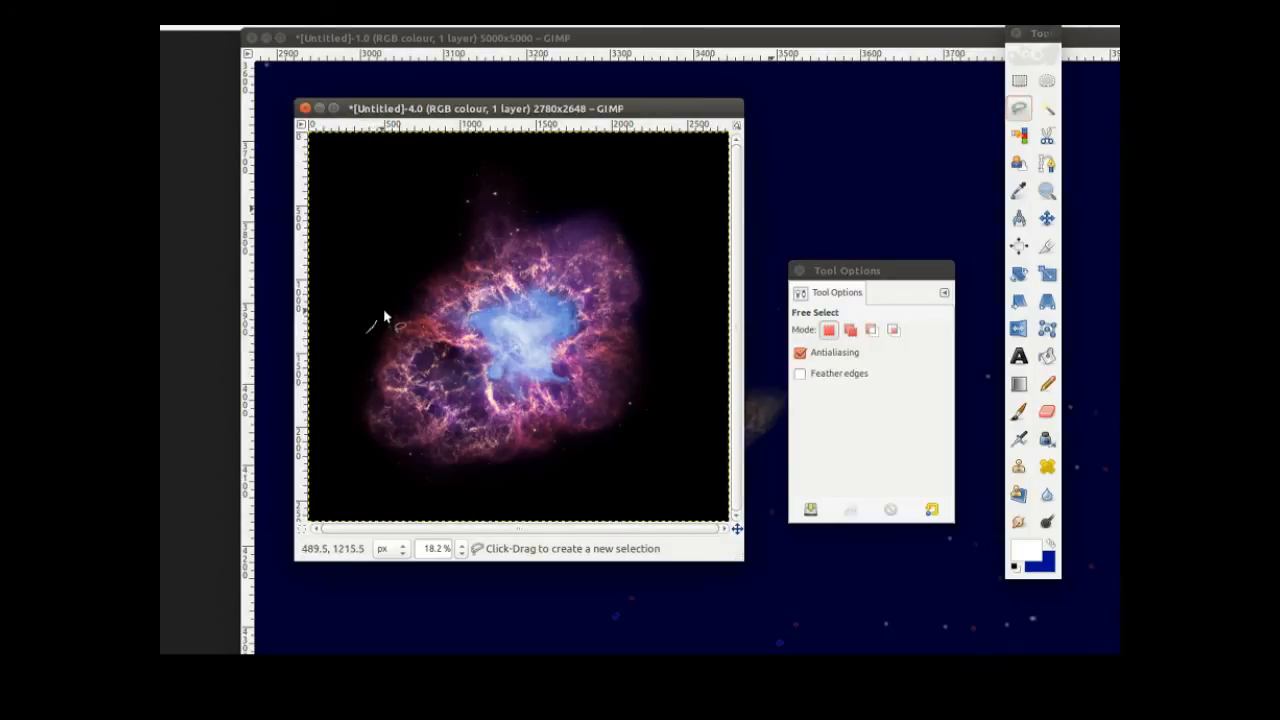
mouse_move(440, 263)
left_mouse_down()
mouse_move(477, 211)
mouse_move(530, 197)
mouse_move(622, 210)
mouse_move(657, 264)
mouse_move(666, 363)
mouse_move(651, 414)
mouse_move(552, 481)
mouse_move(400, 474)
mouse_move(350, 404)
mouse_move(363, 334)
left_mouse_up()
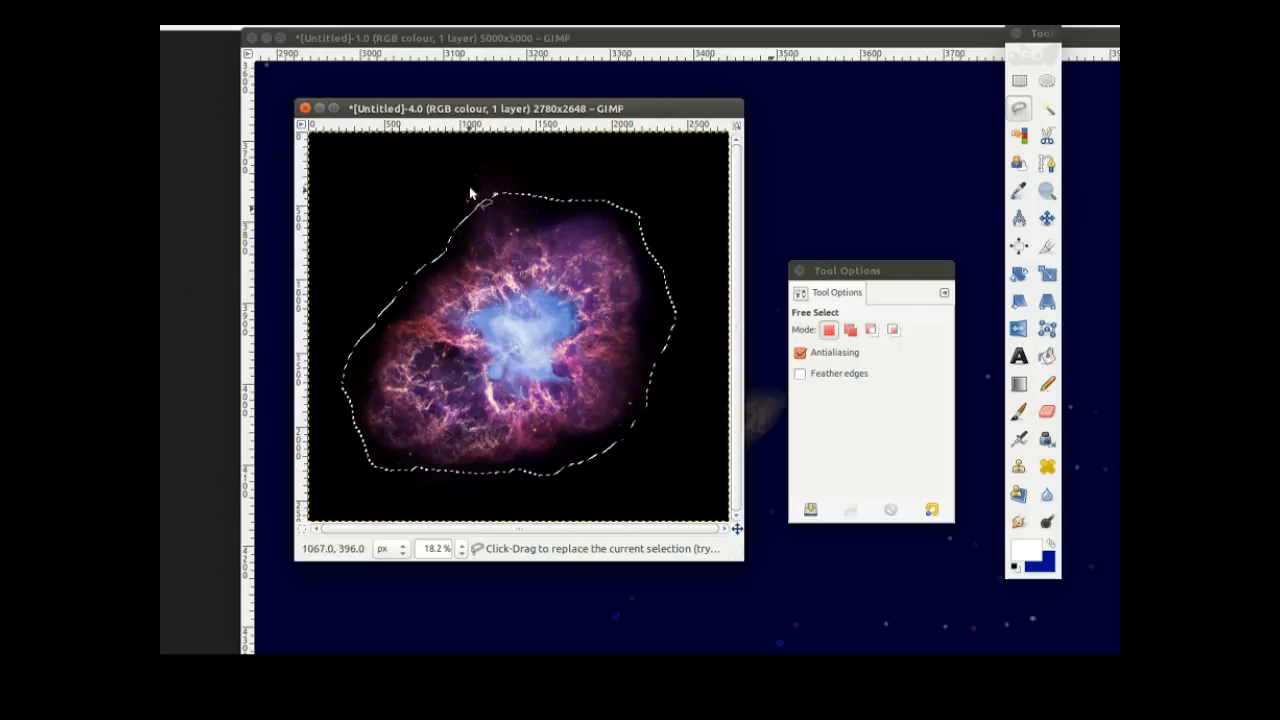
mouse_move(380, 109)
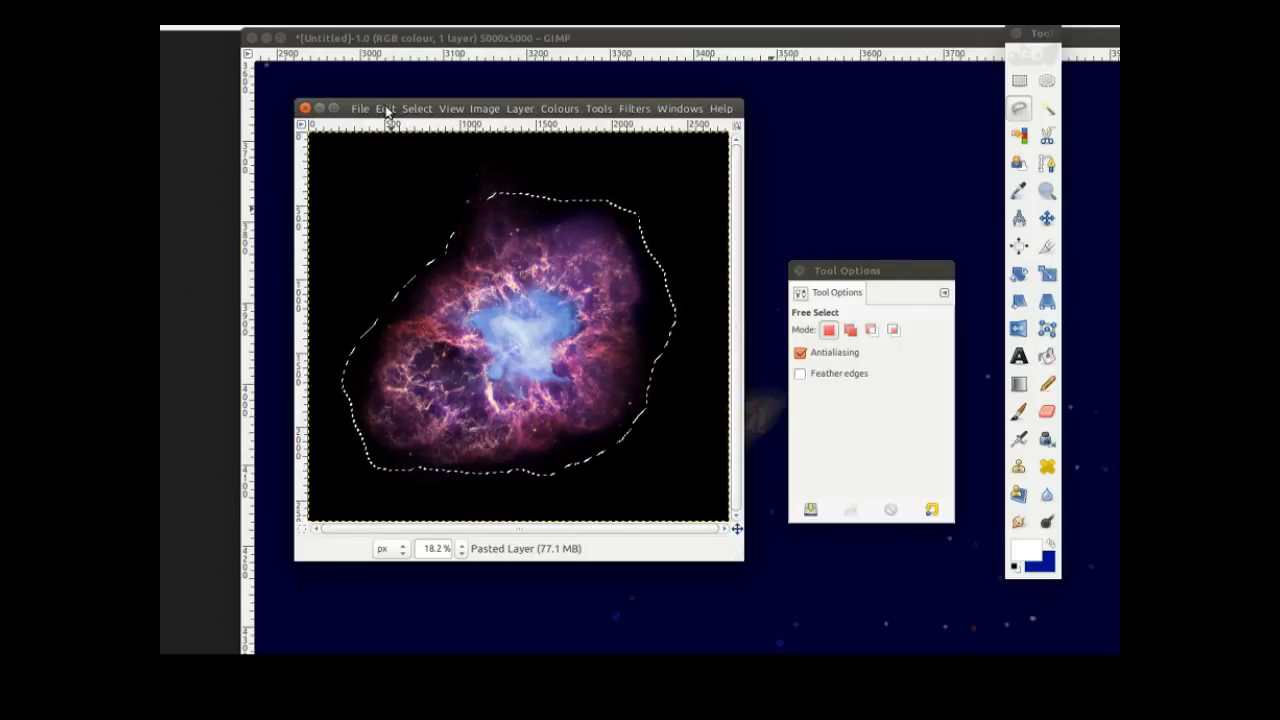
left_click(386, 109)
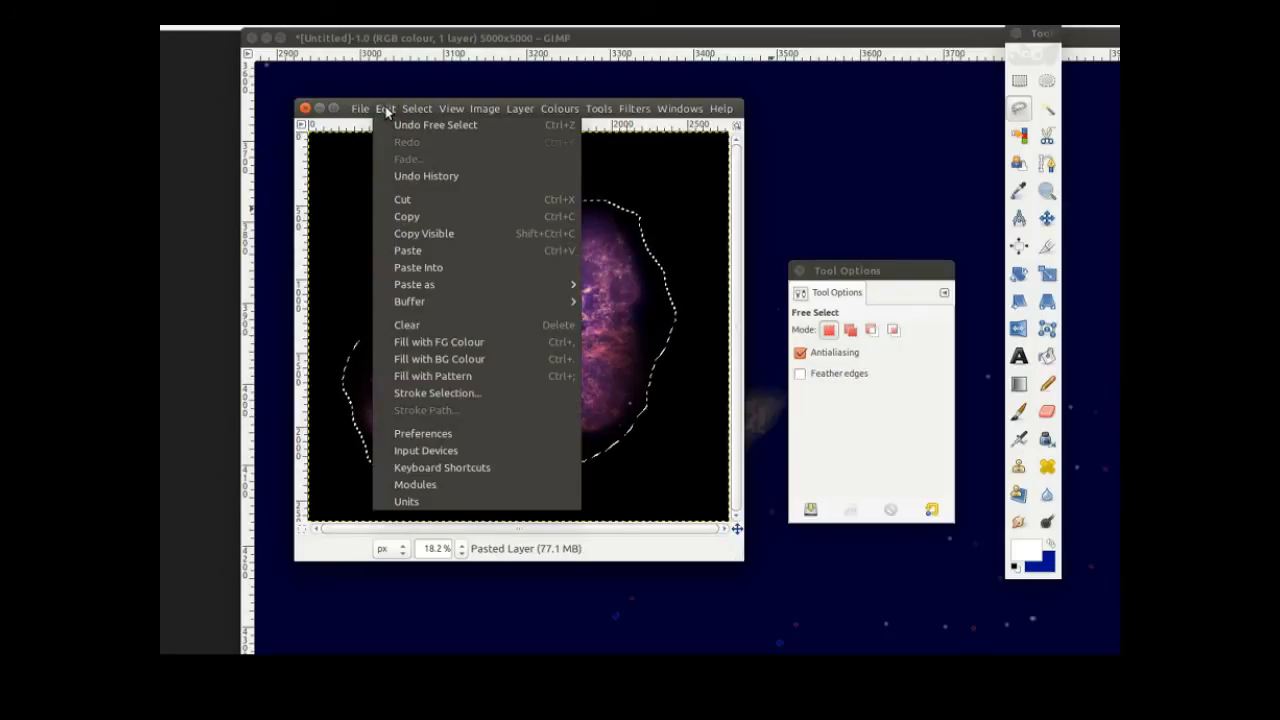
left_click(421, 214)
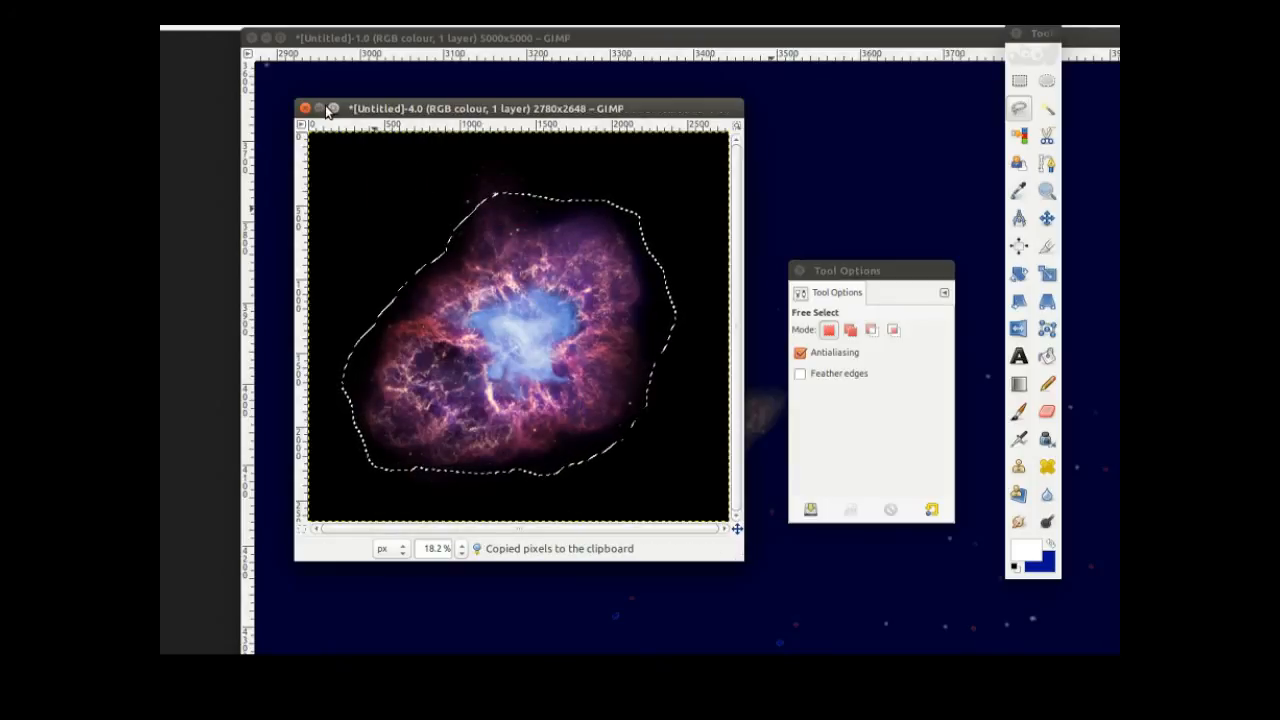
- Fit the 5000x5000 star canvas in its window and paste the copied nebula as a new layer
left_click(405, 42)
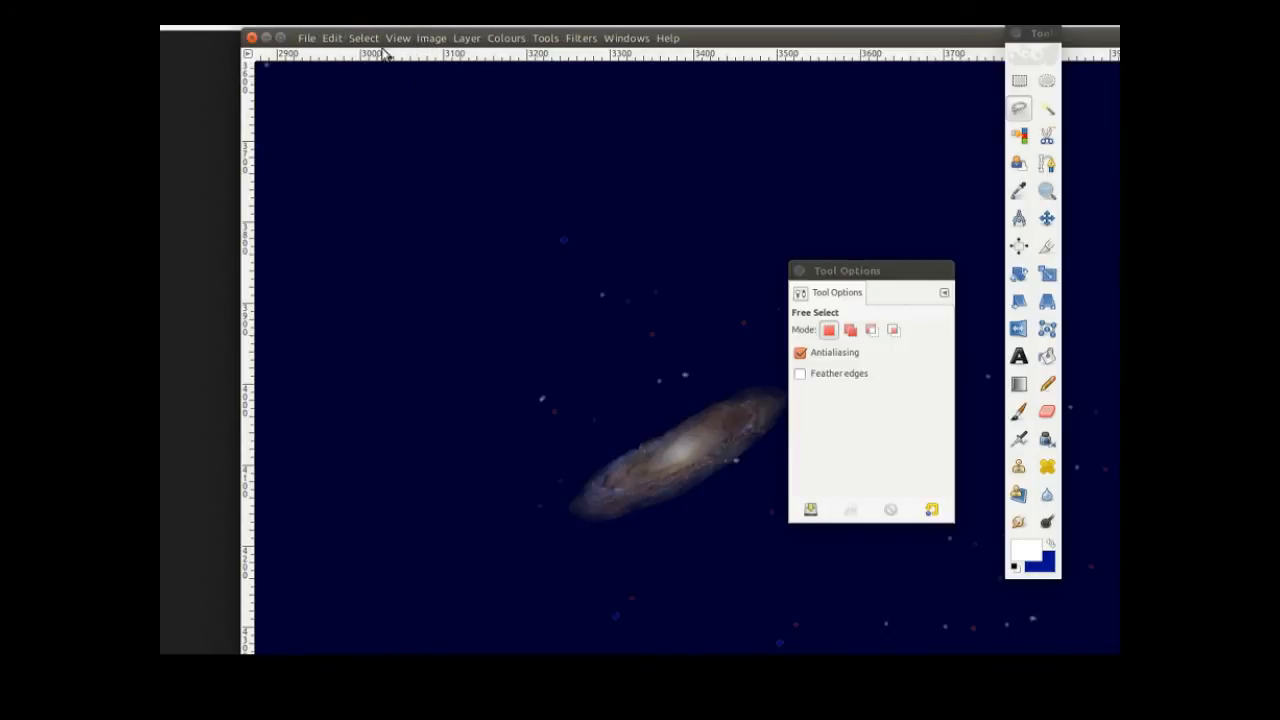
left_click(396, 39)
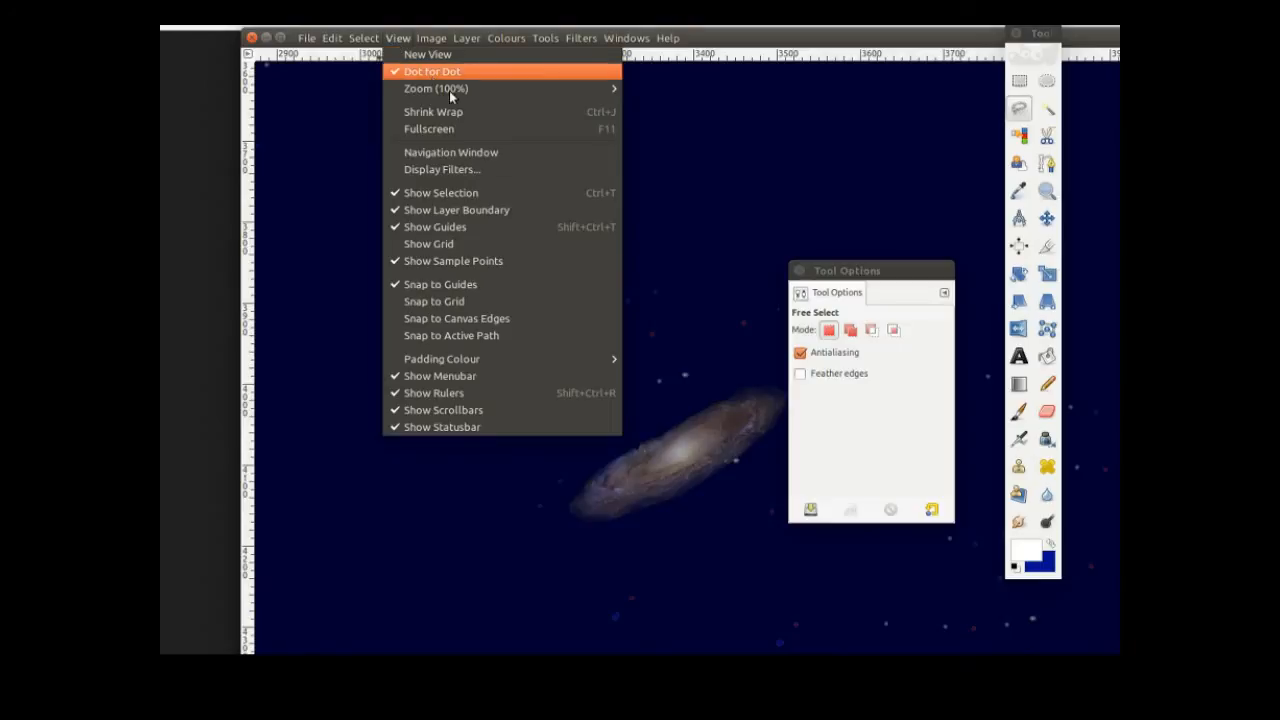
mouse_move(535, 93)
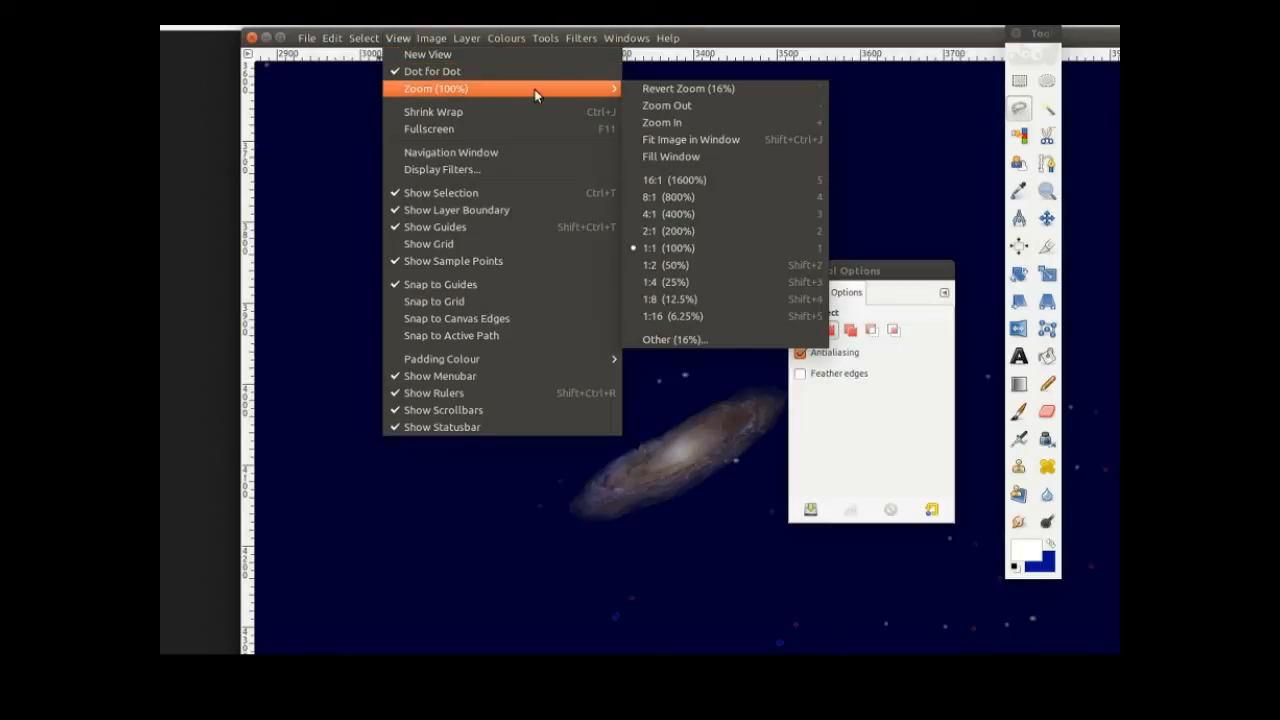
left_click(706, 143)
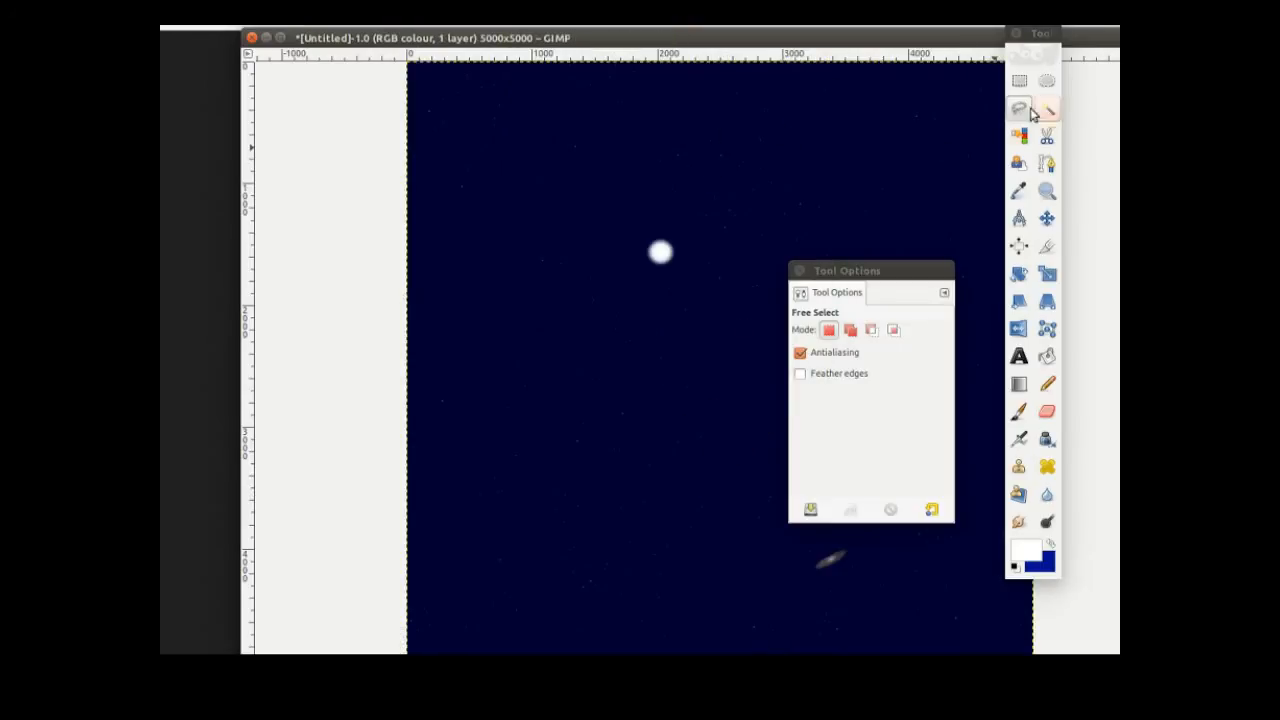
left_click_drag(1035, 37, 1088, 74)
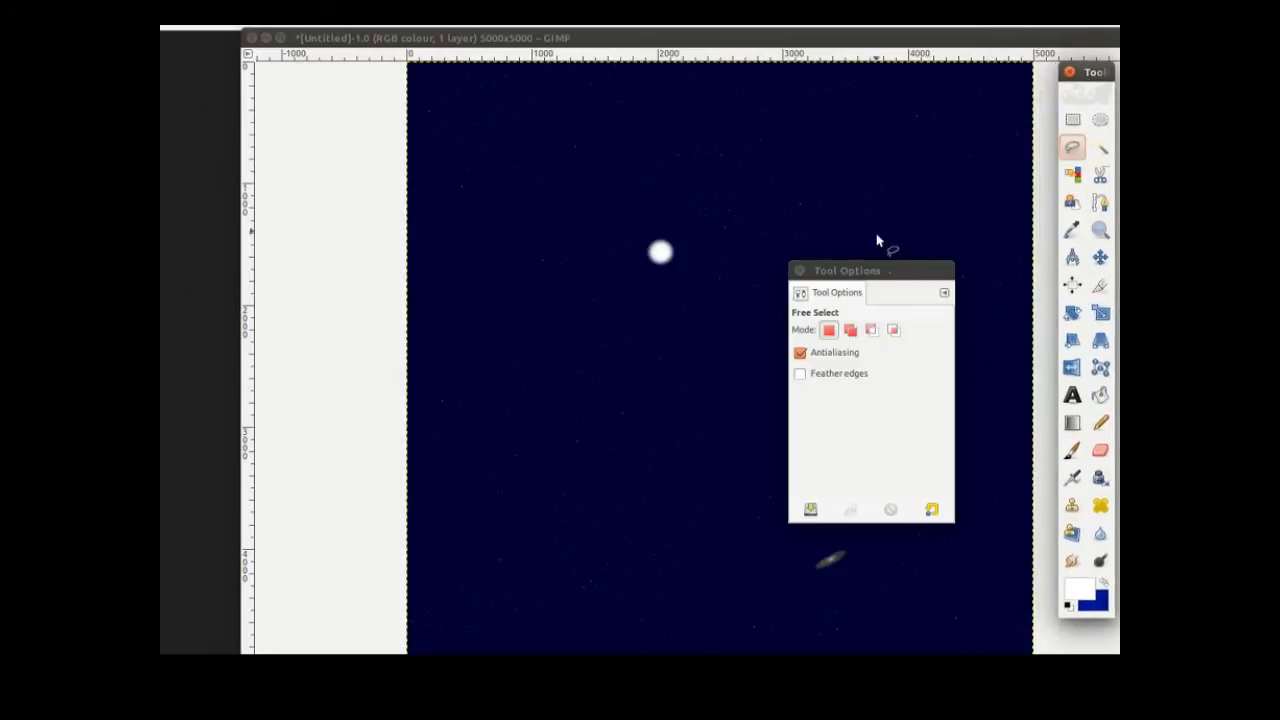
left_click_drag(894, 277, 1062, 264)
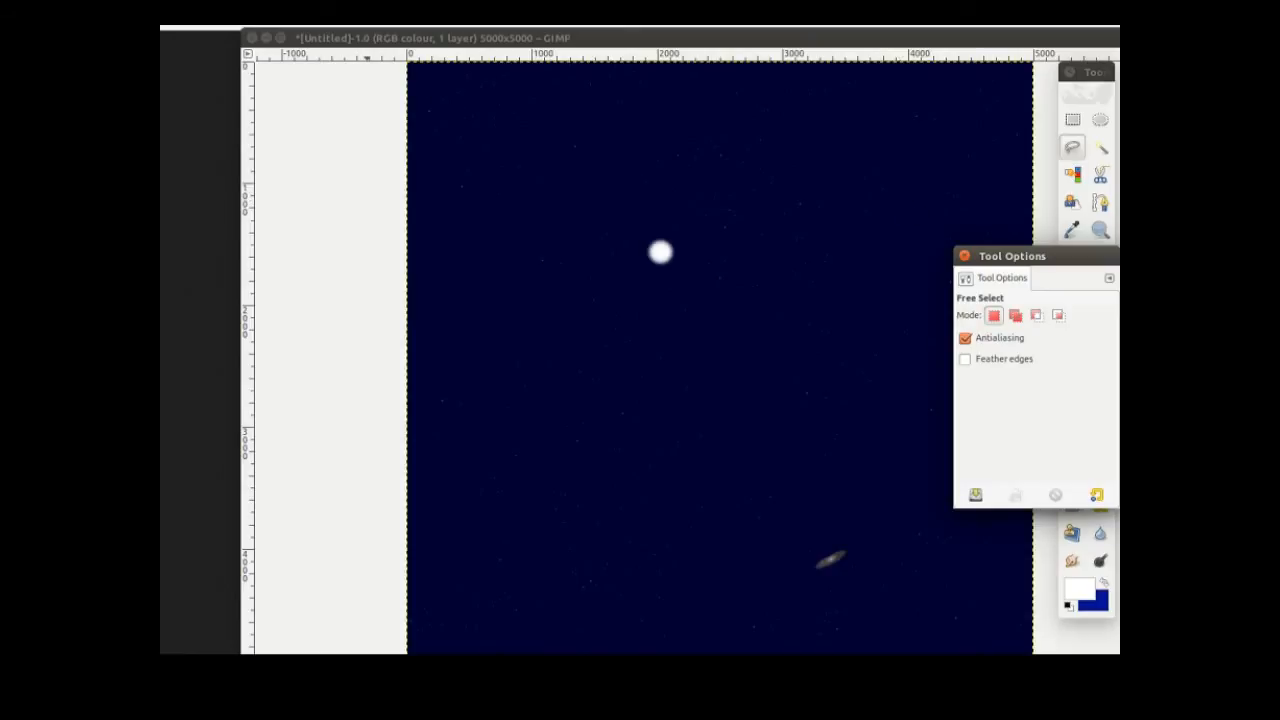
mouse_move(334, 43)
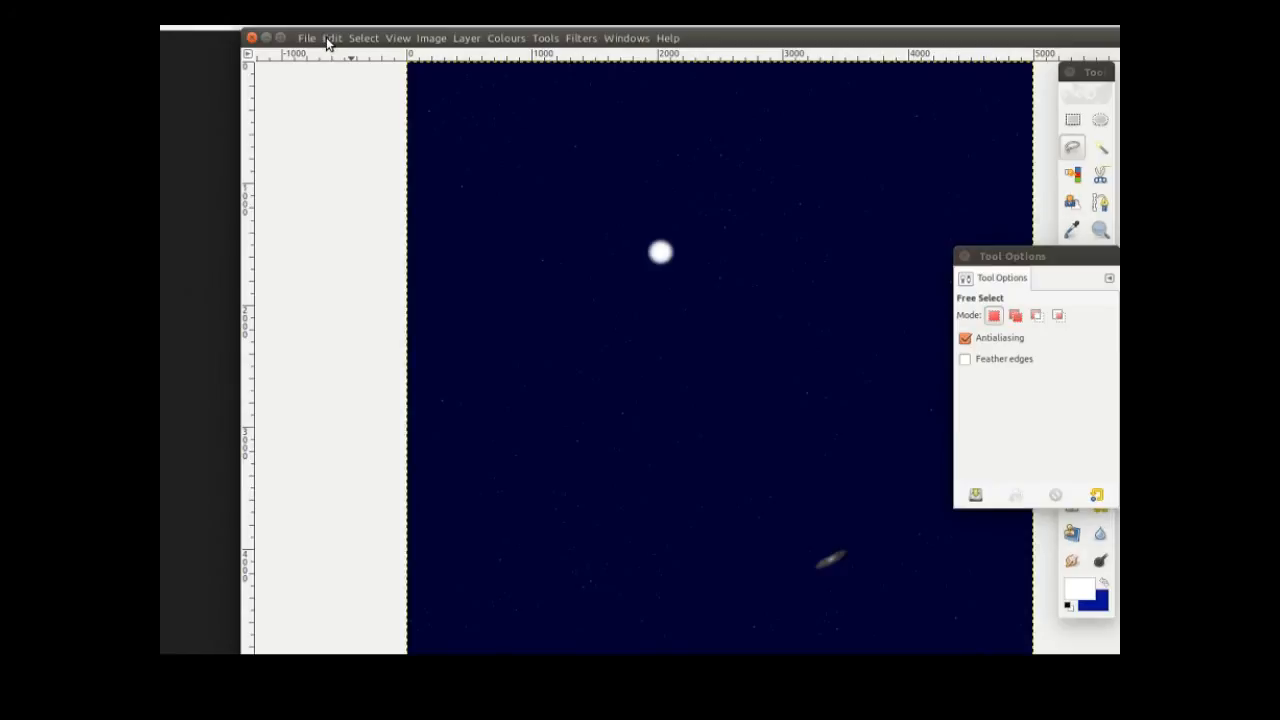
left_click(328, 42)
mouse_move(420, 220)
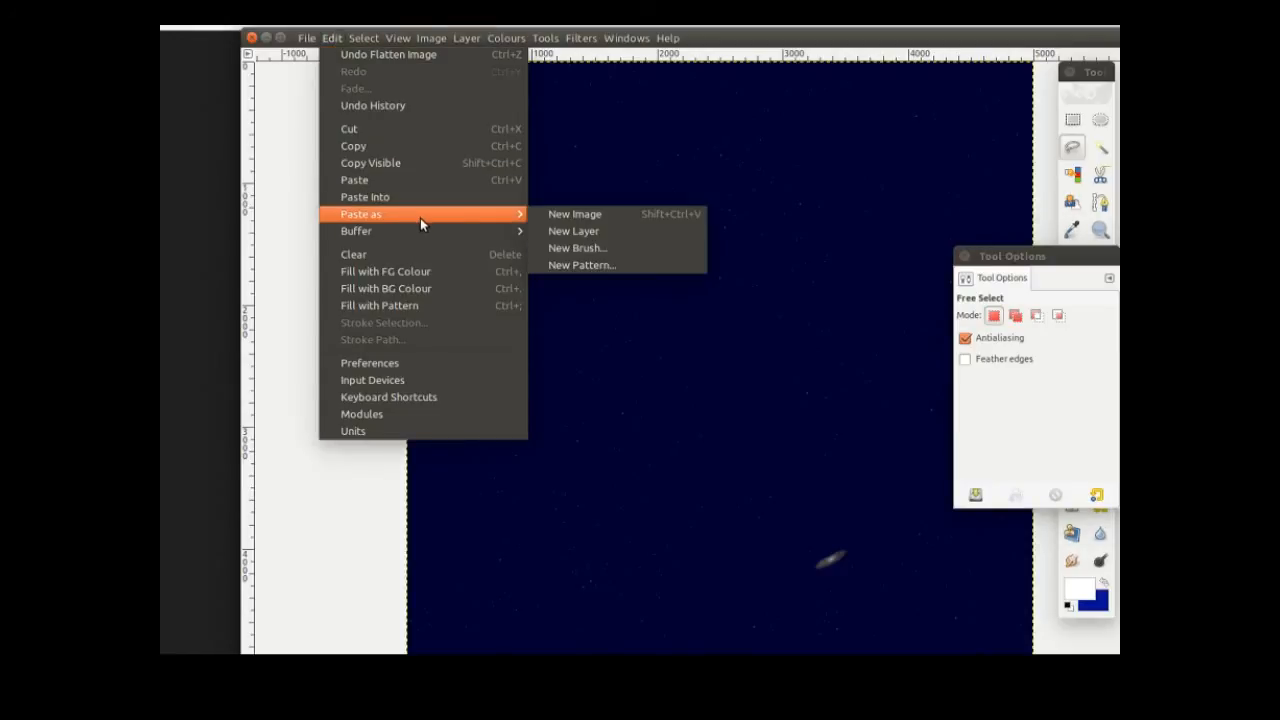
left_click(599, 230)
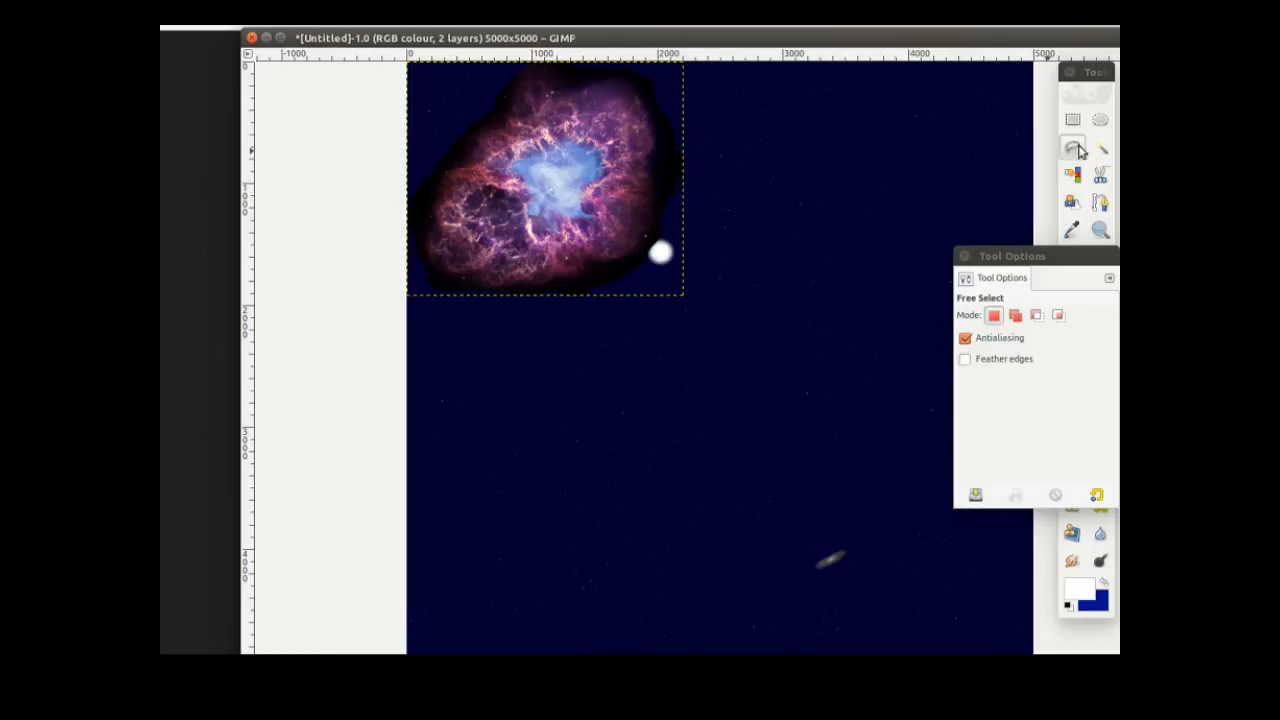
- Delete the black surround of the pasted nebula using Select by Colour with threshold 15, and clear the selection
left_click_drag(1092, 80, 916, 91)
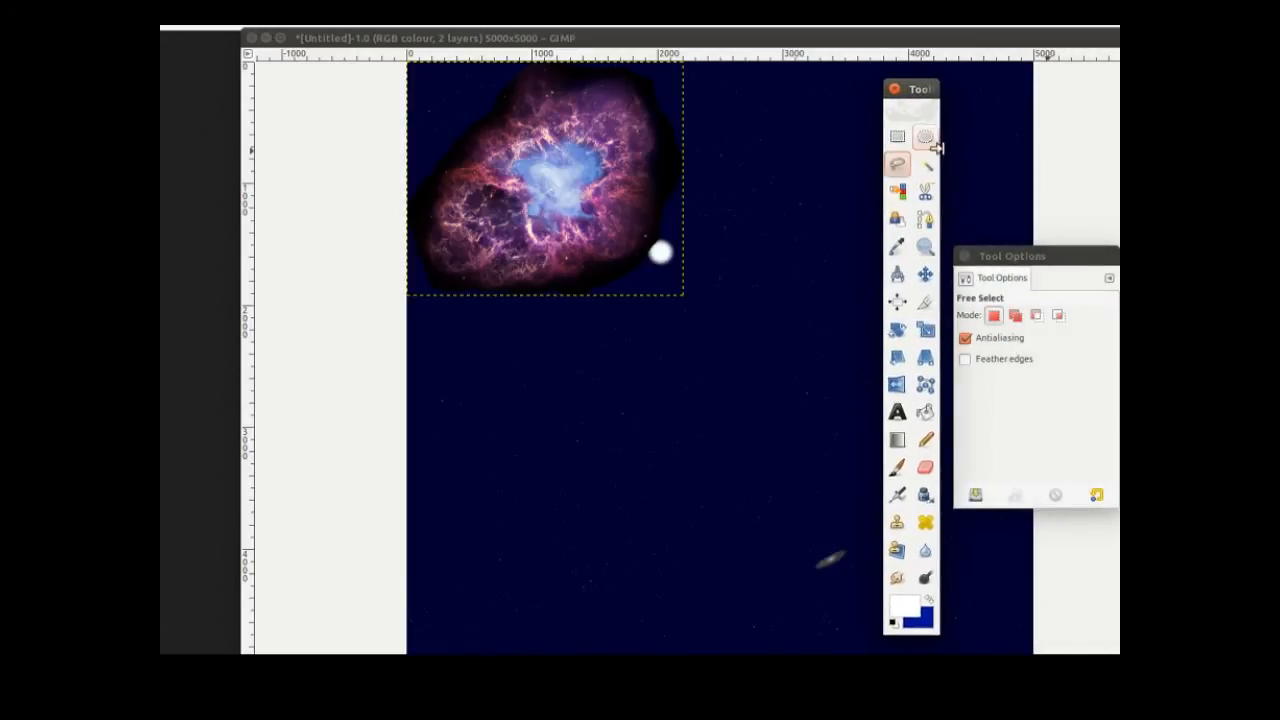
left_click(899, 193)
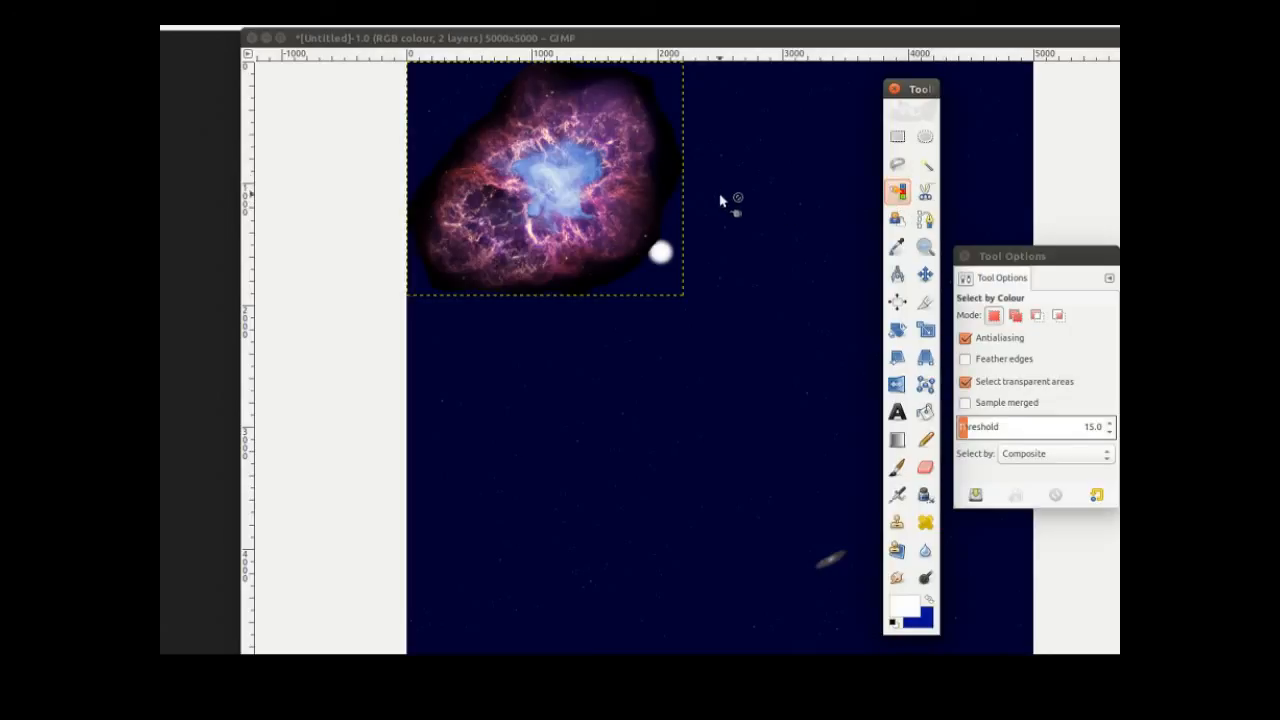
left_click(660, 175)
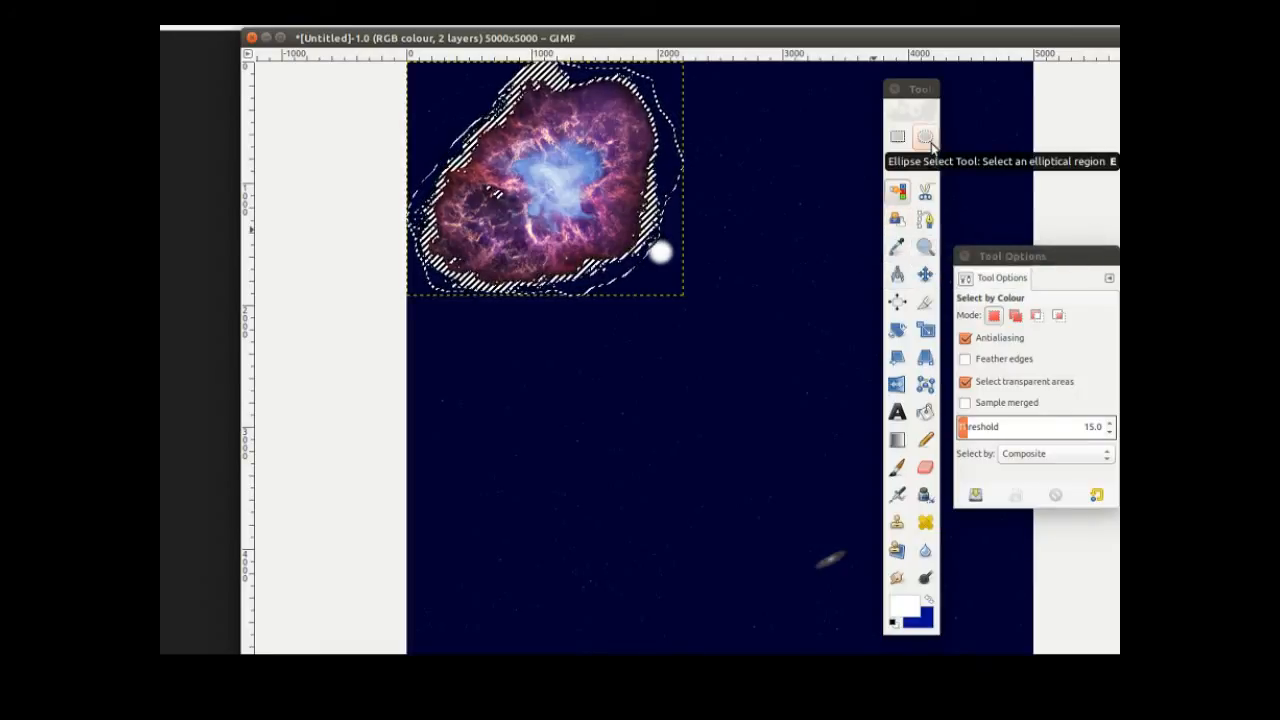
left_click(925, 273)
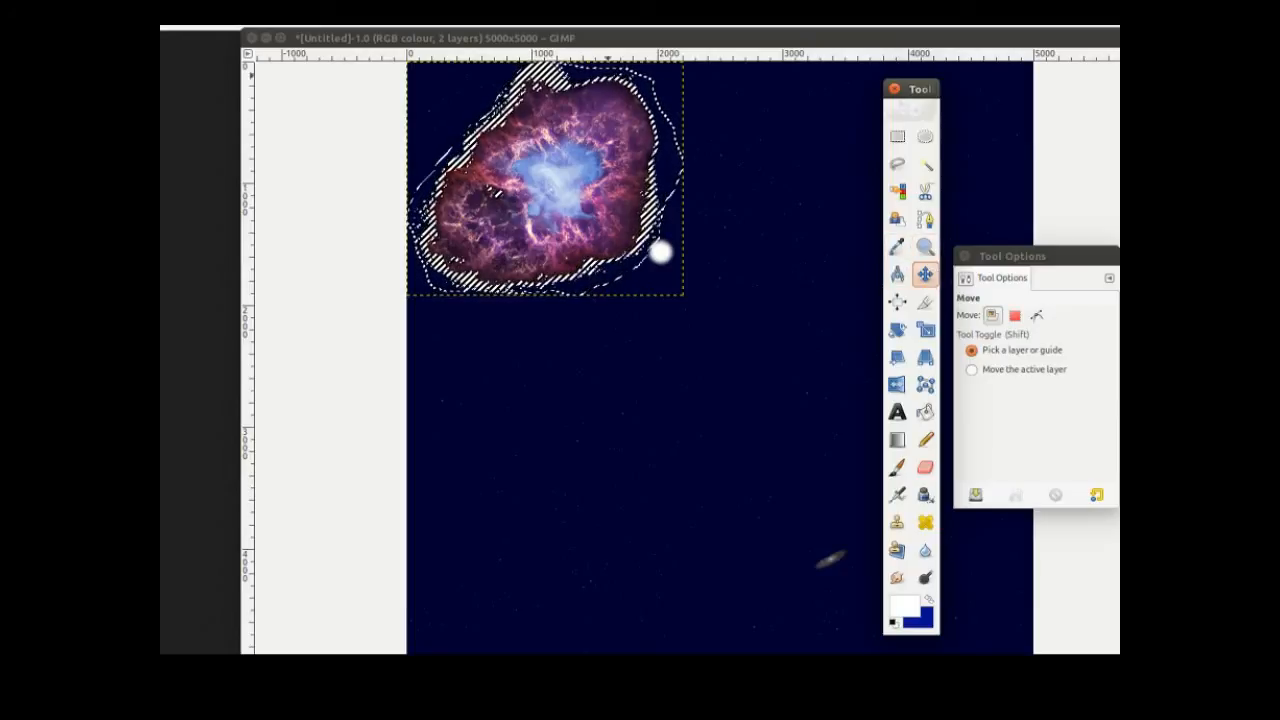
left_click(370, 46)
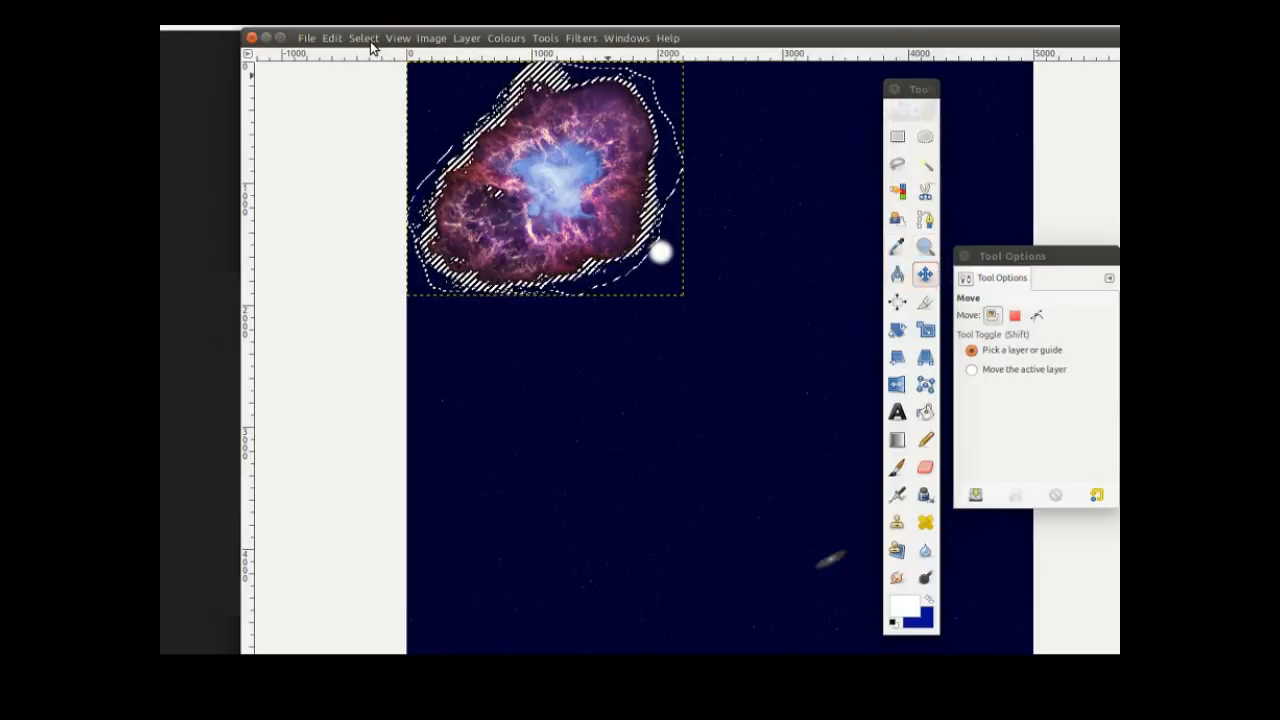
left_click(366, 40)
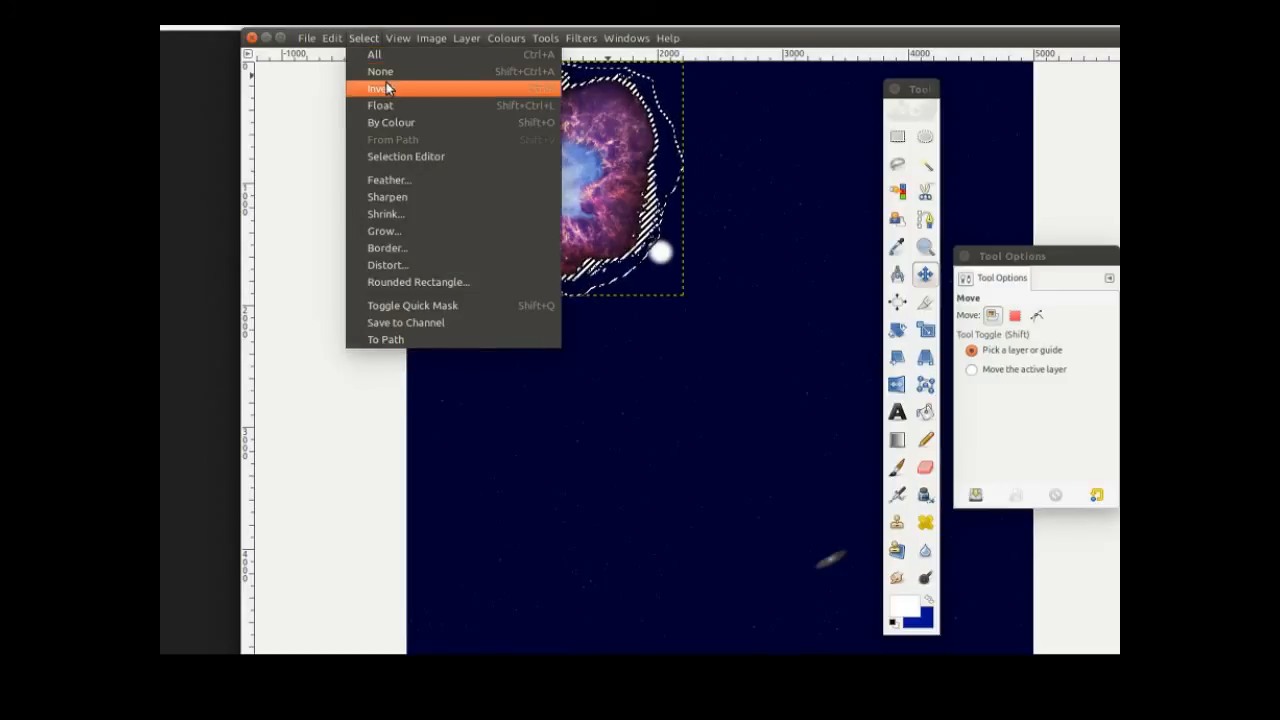
left_click(385, 74)
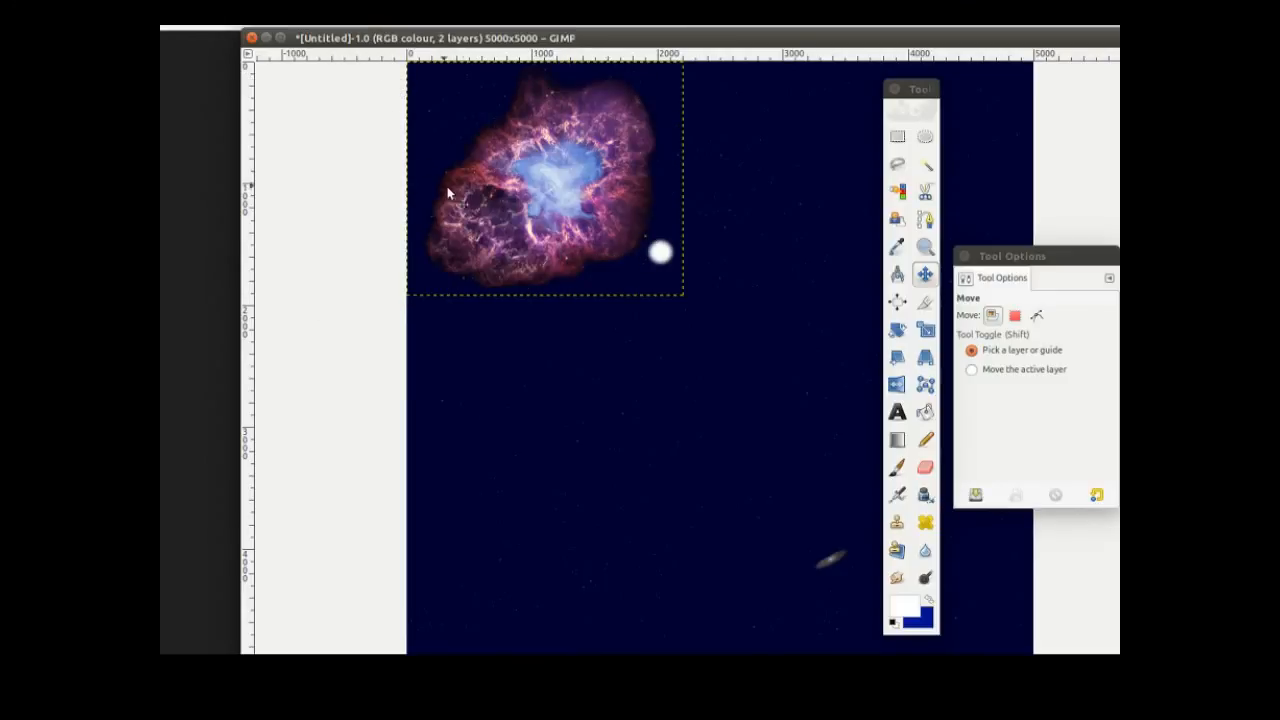
- Move the nebula layer to the upper-right area of the star canvas
left_click_drag(539, 193, 798, 261)
left_click_drag(926, 97, 582, 366)
left_click_drag(819, 218, 890, 179)
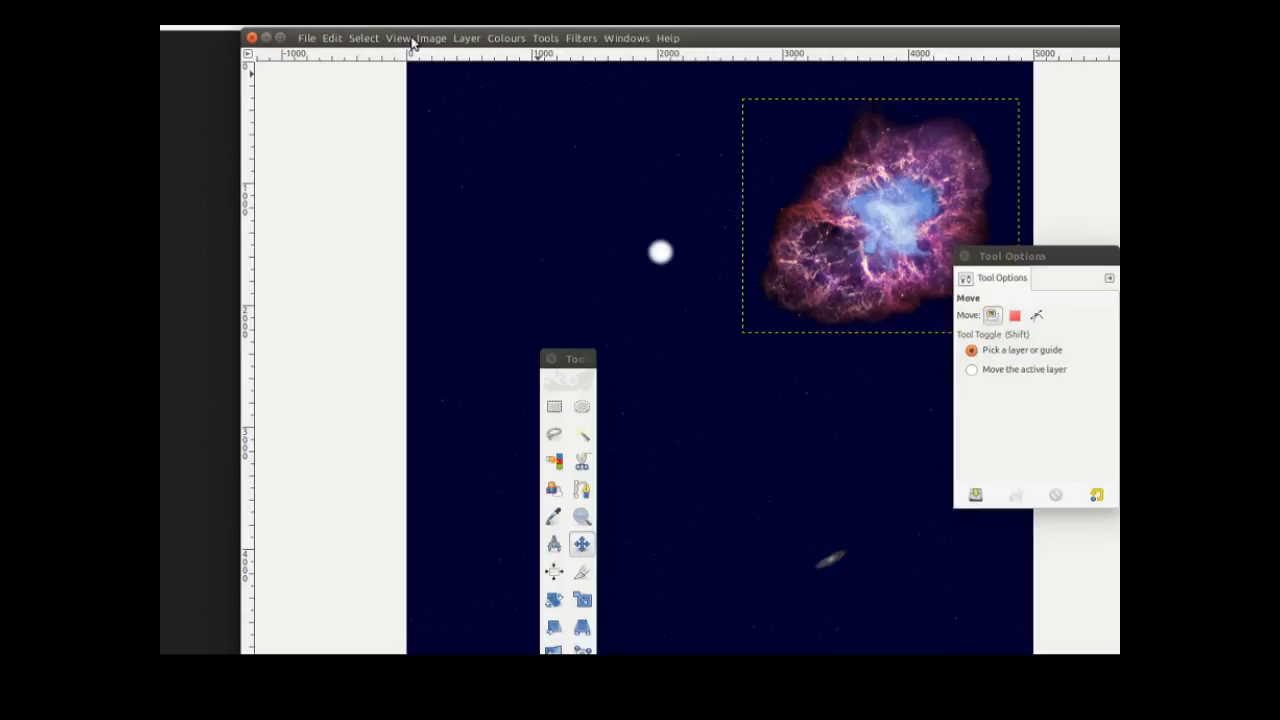
- Scale the nebula layer to a width of 500 px with its proportions linked and Cubic interpolation
left_click(463, 40)
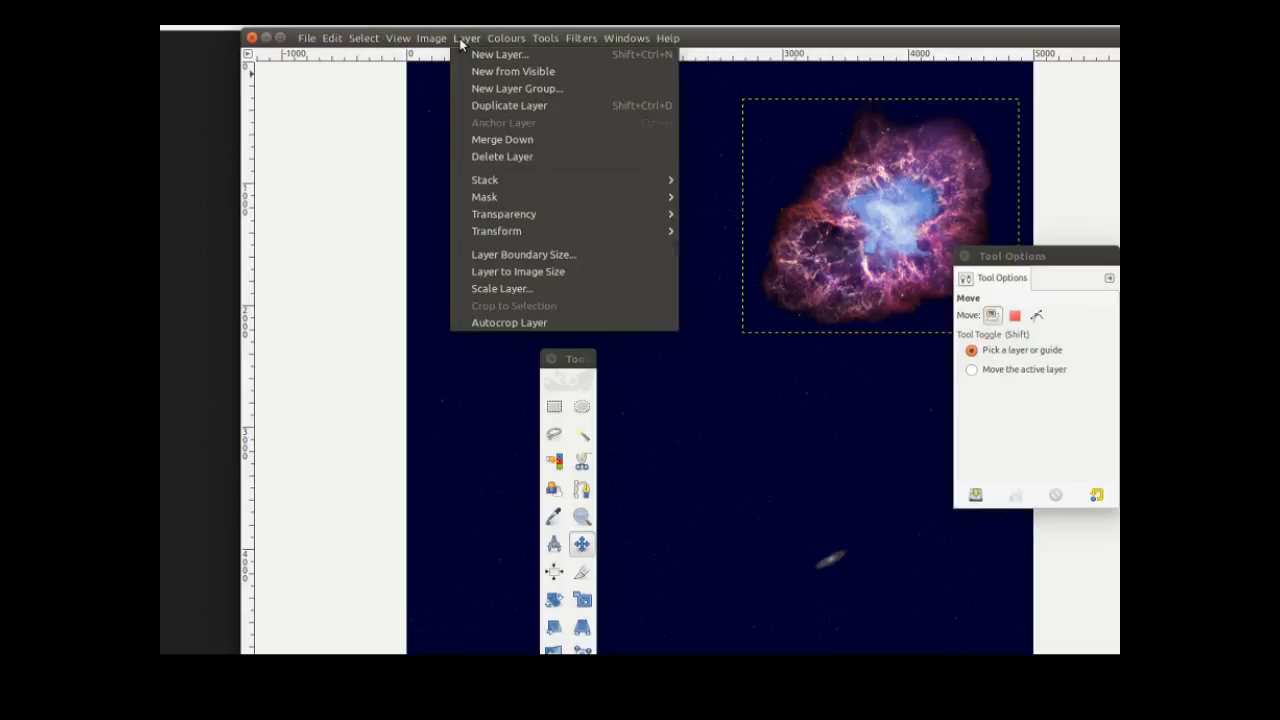
left_click(515, 288)
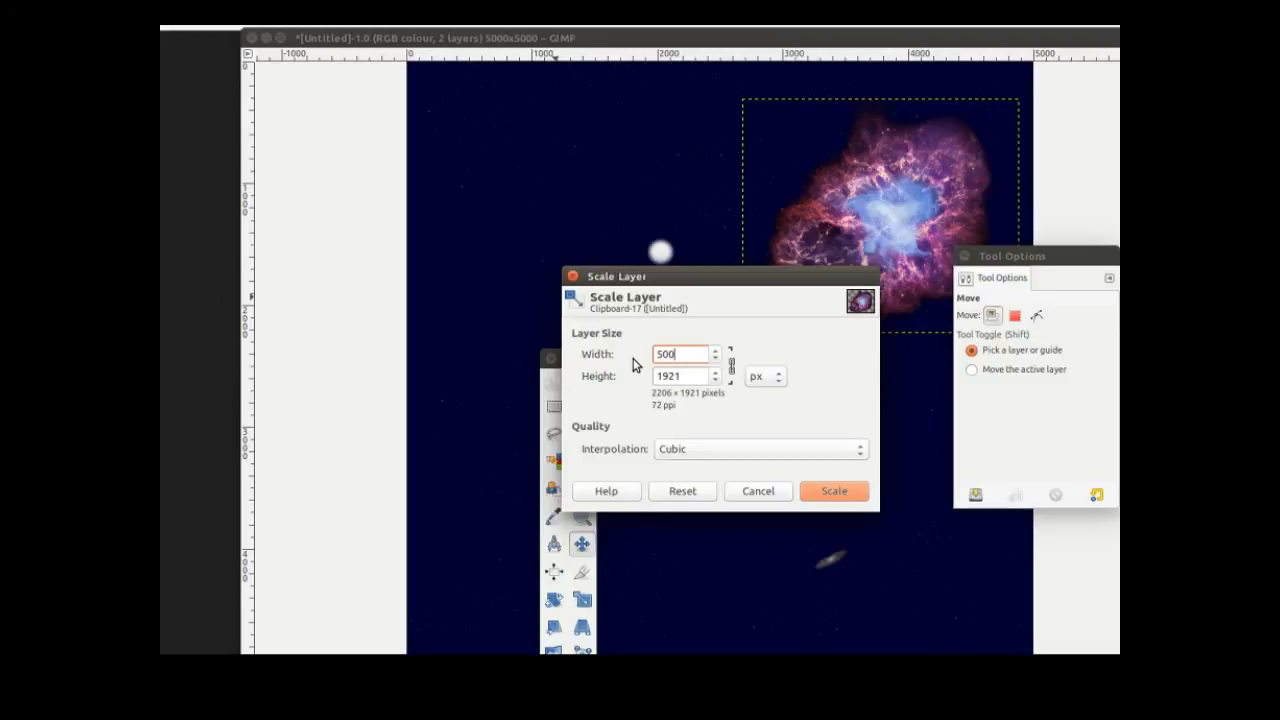
left_click(834, 491)
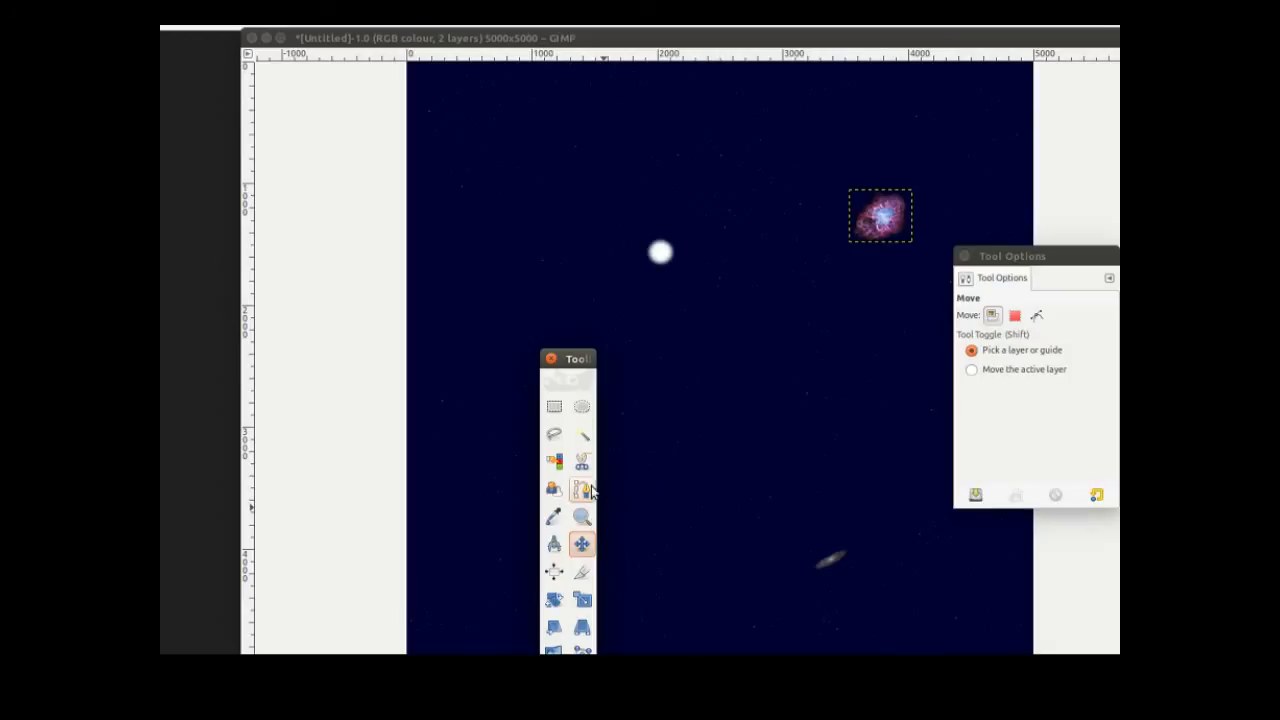
- Rotate the nebula layer by 49.32 degrees about its centre with Cubic interpolation
left_click_drag(576, 358, 501, 134)
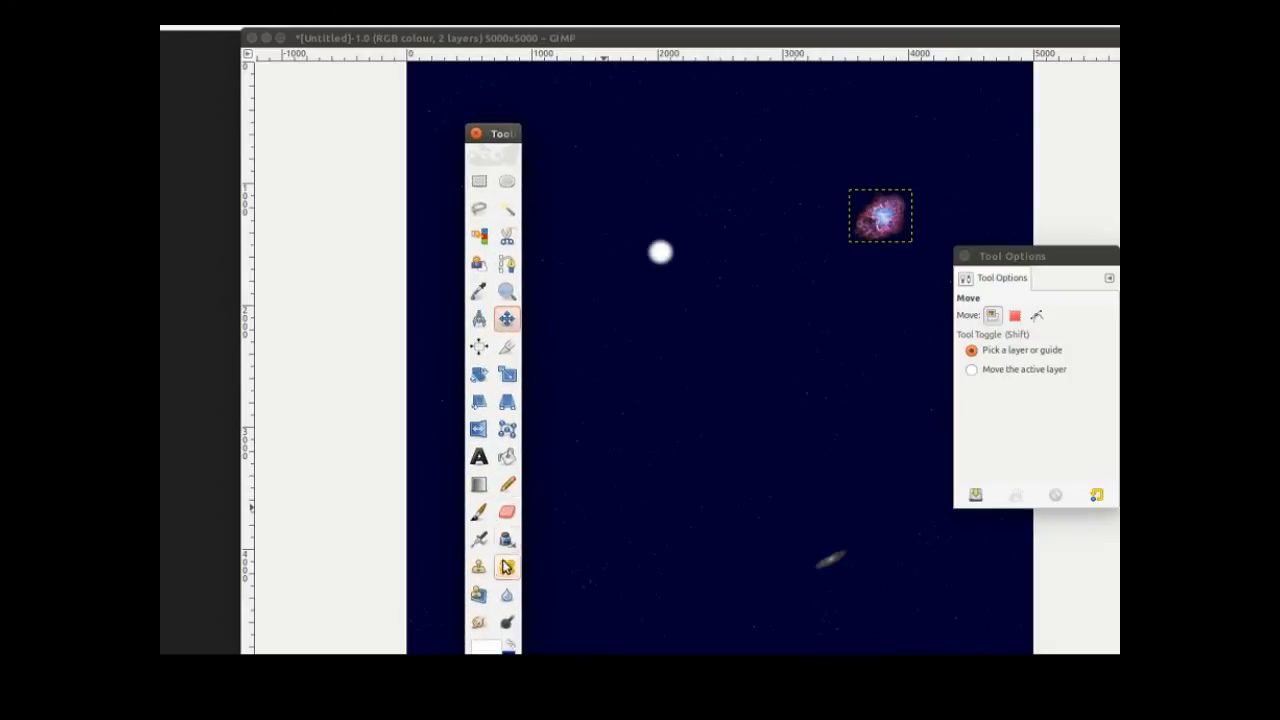
left_click(479, 374)
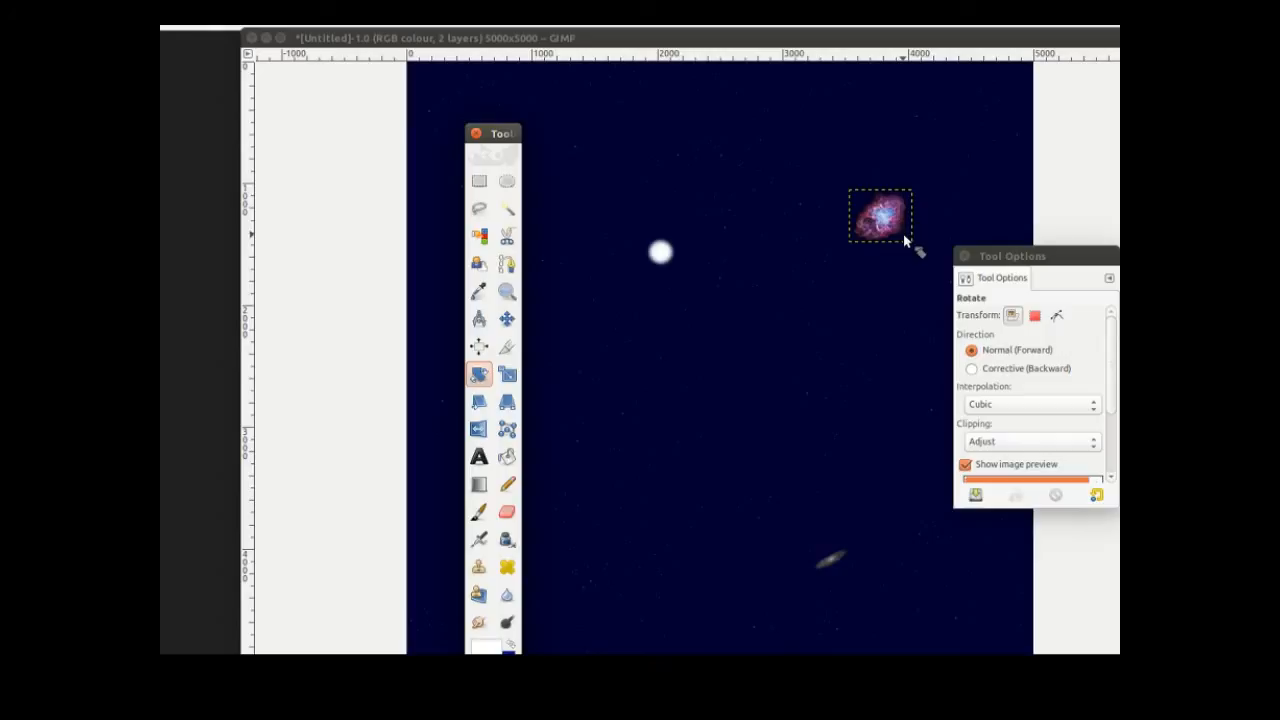
left_click_drag(905, 241, 895, 251)
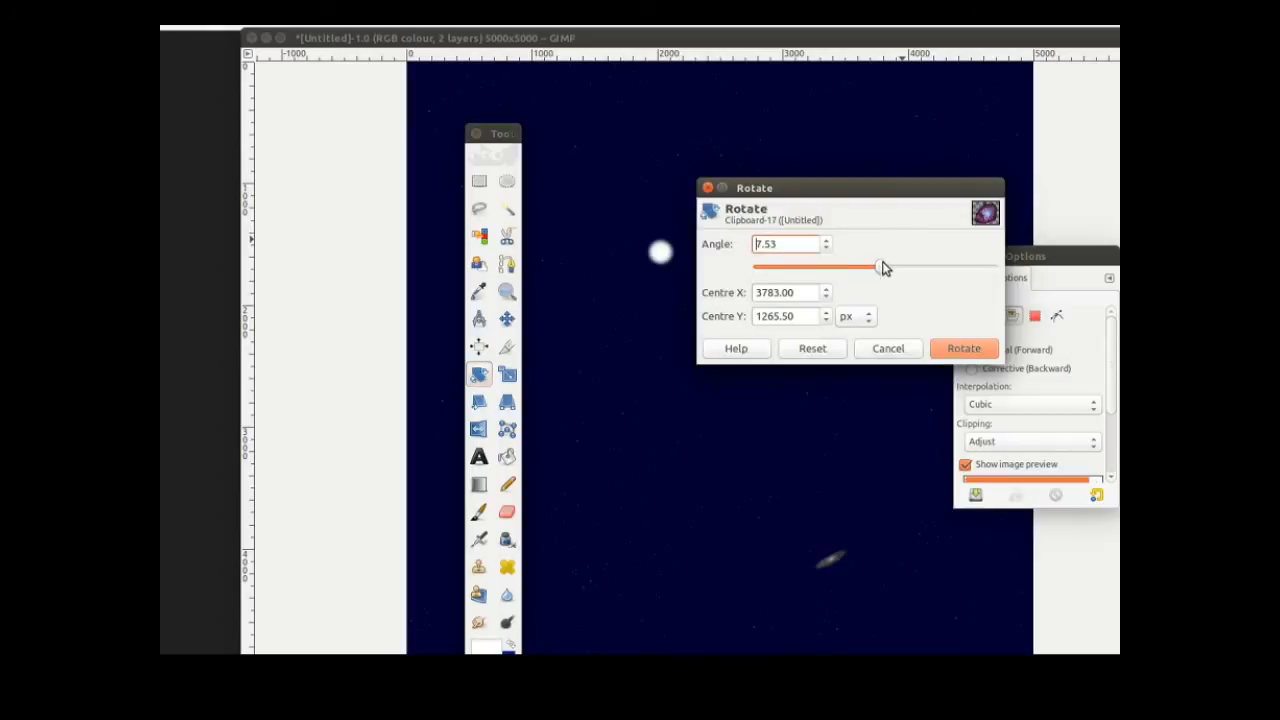
left_click_drag(880, 196, 829, 357)
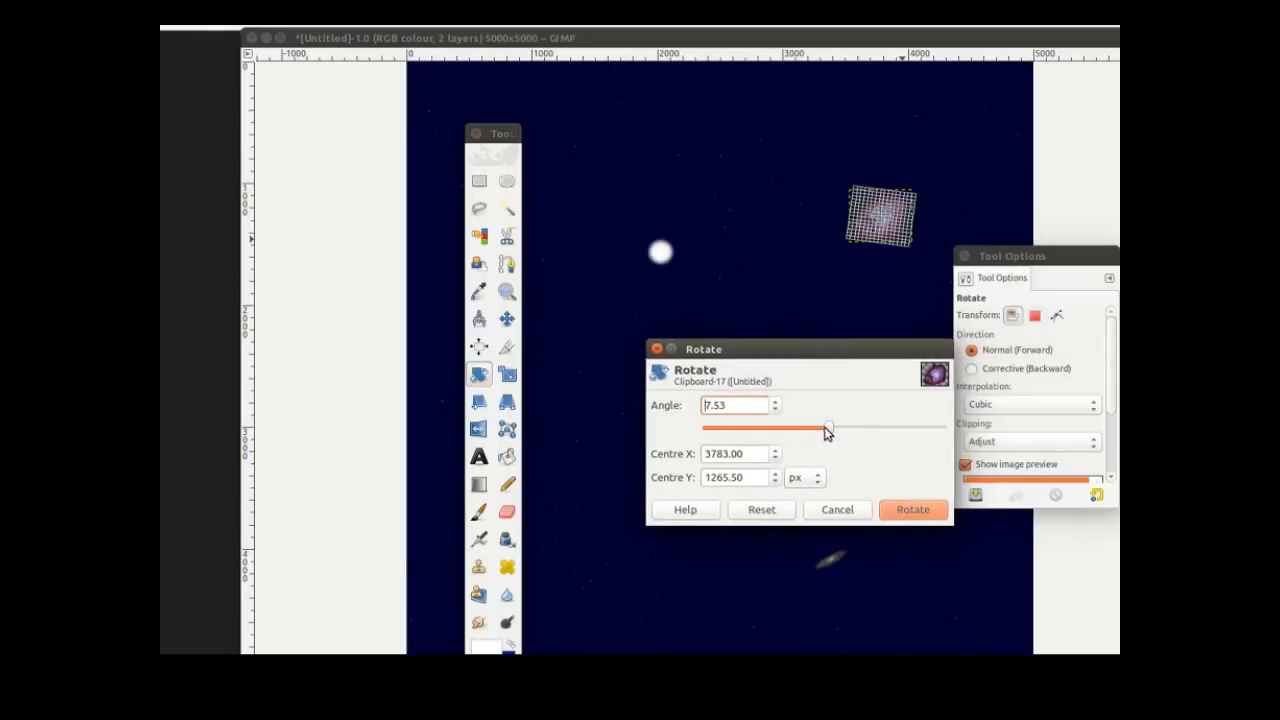
left_click_drag(832, 432, 860, 447)
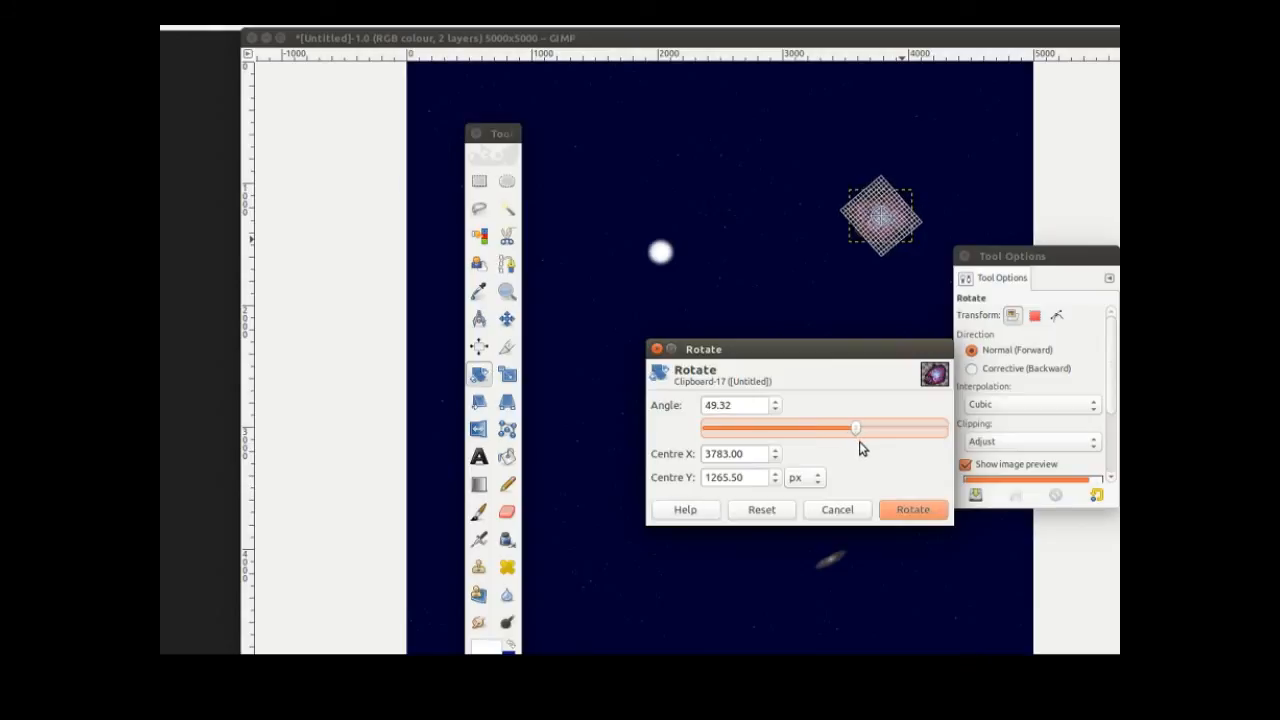
left_click(909, 512)
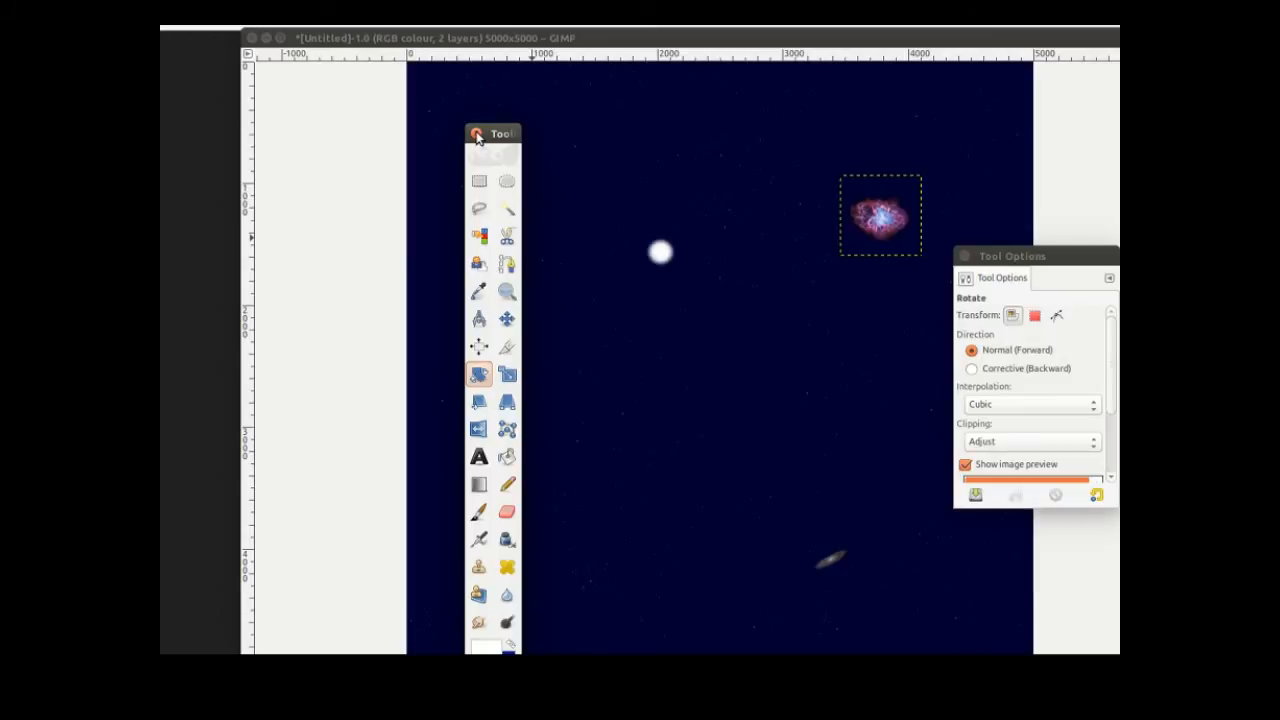
- Inspect the nebula at 100% zoom and lower its layer's brightness to -78
left_click(396, 44)
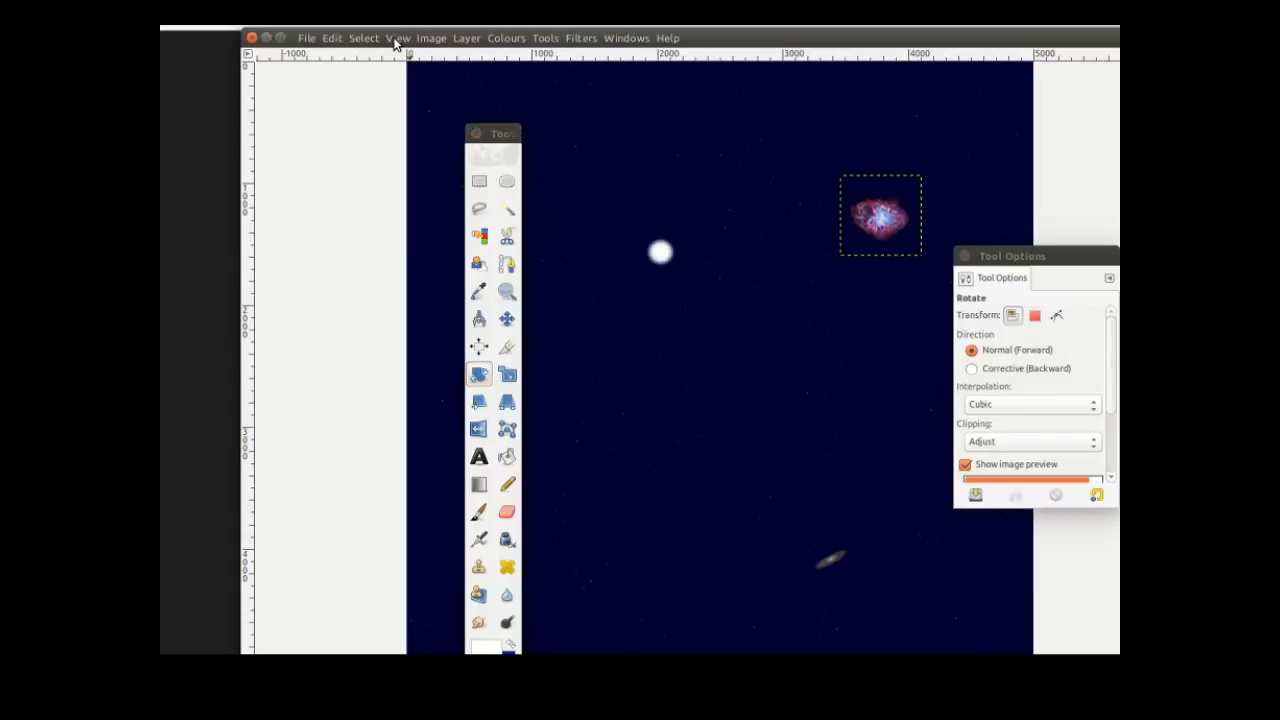
left_click(397, 40)
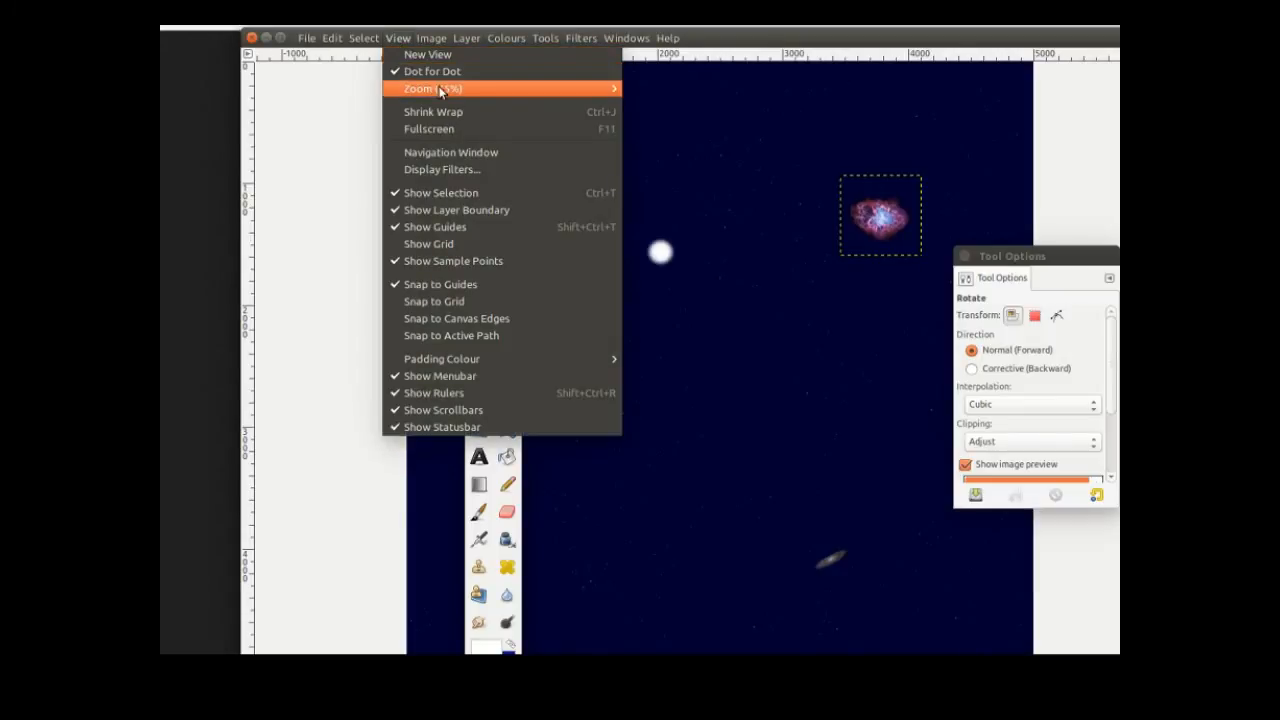
mouse_move(447, 94)
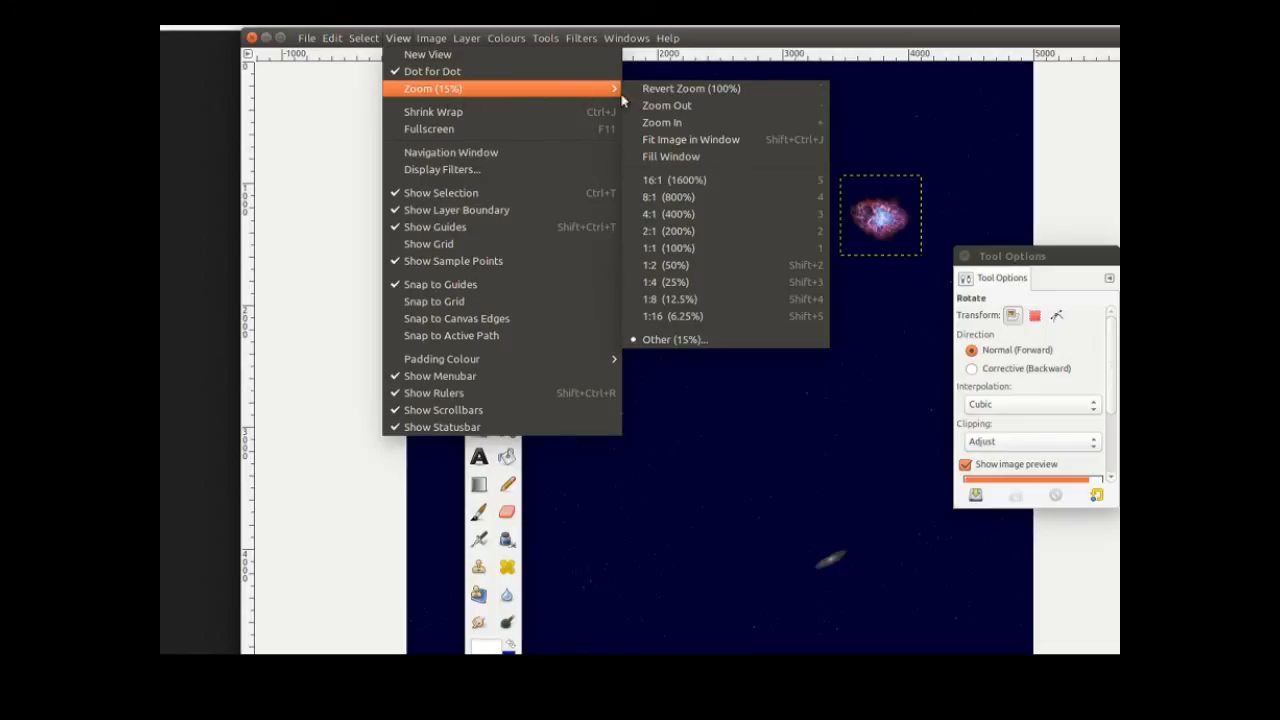
left_click(670, 248)
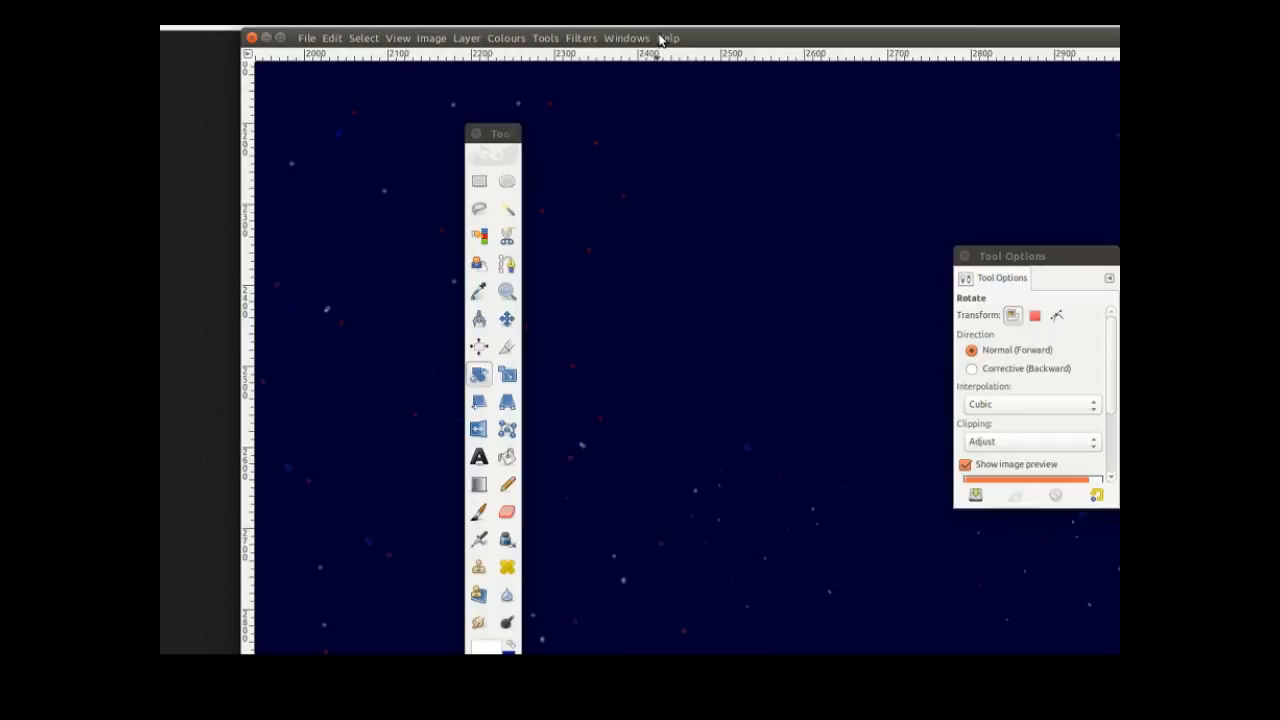
double_click(663, 40)
left_click_drag(712, 625, 920, 646)
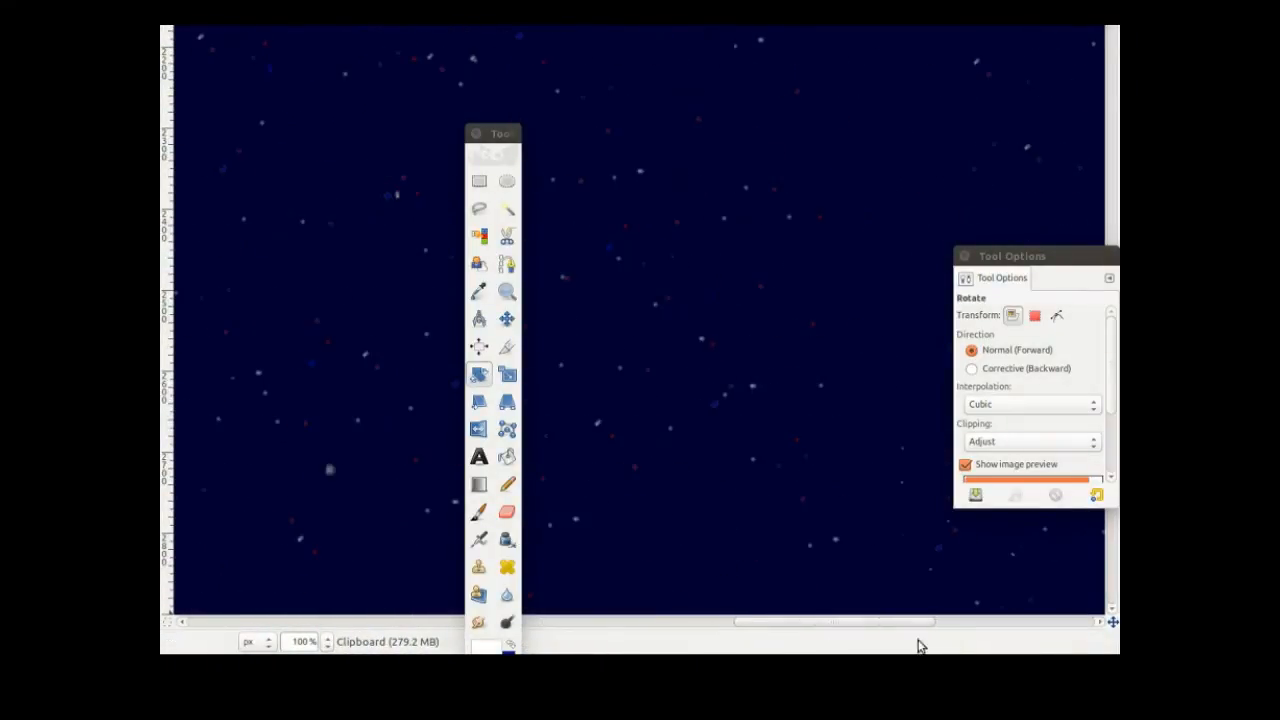
left_click_drag(1027, 258, 412, 311)
left_click_drag(1111, 280, 1115, 145)
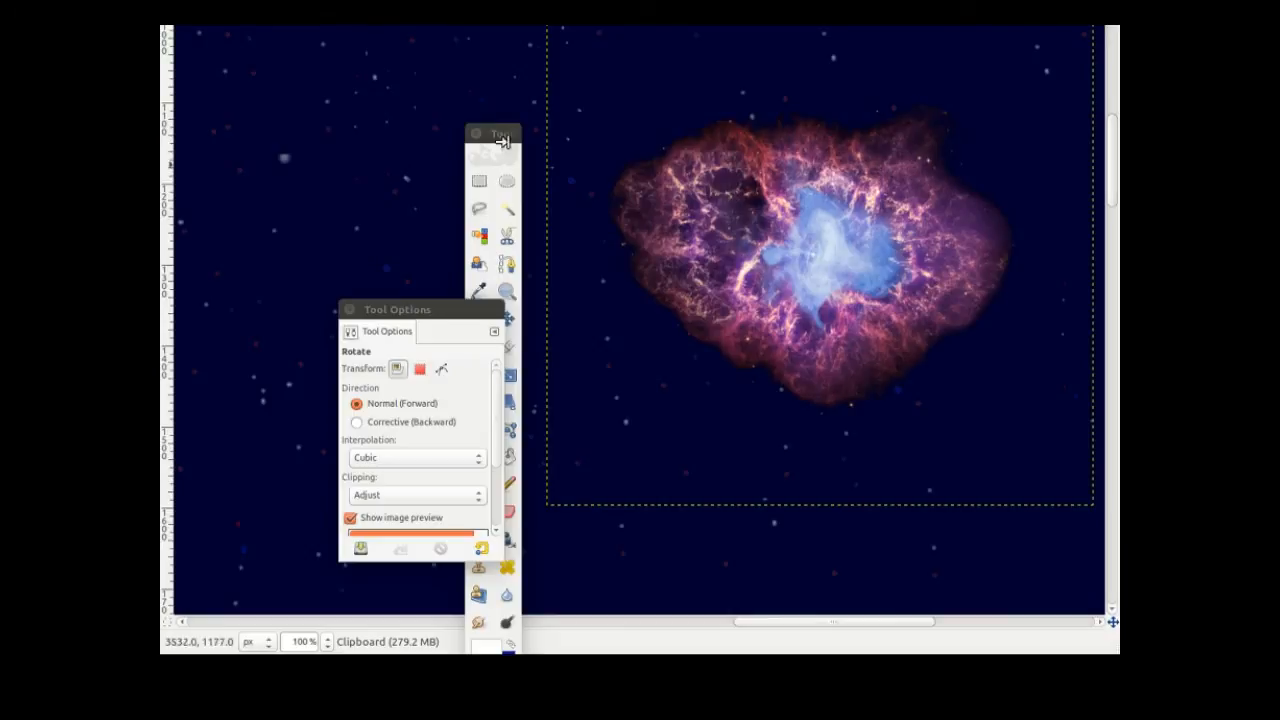
key("alt+c")
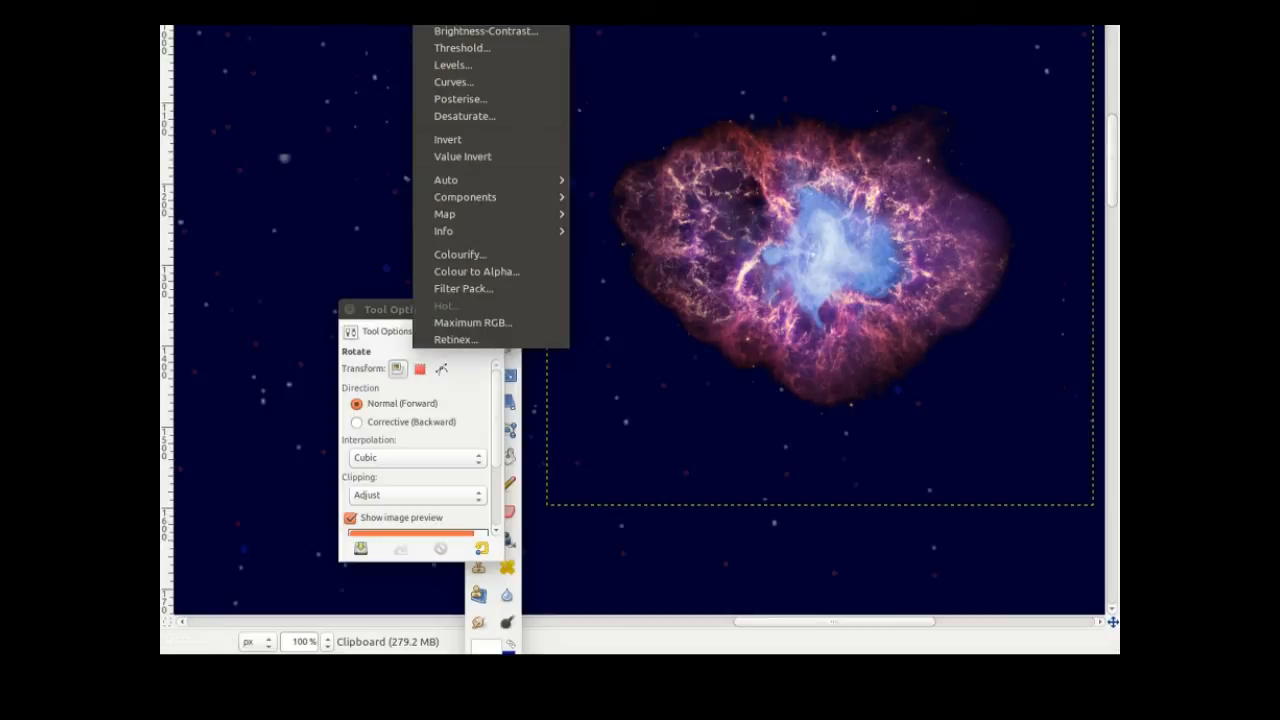
left_click(489, 31)
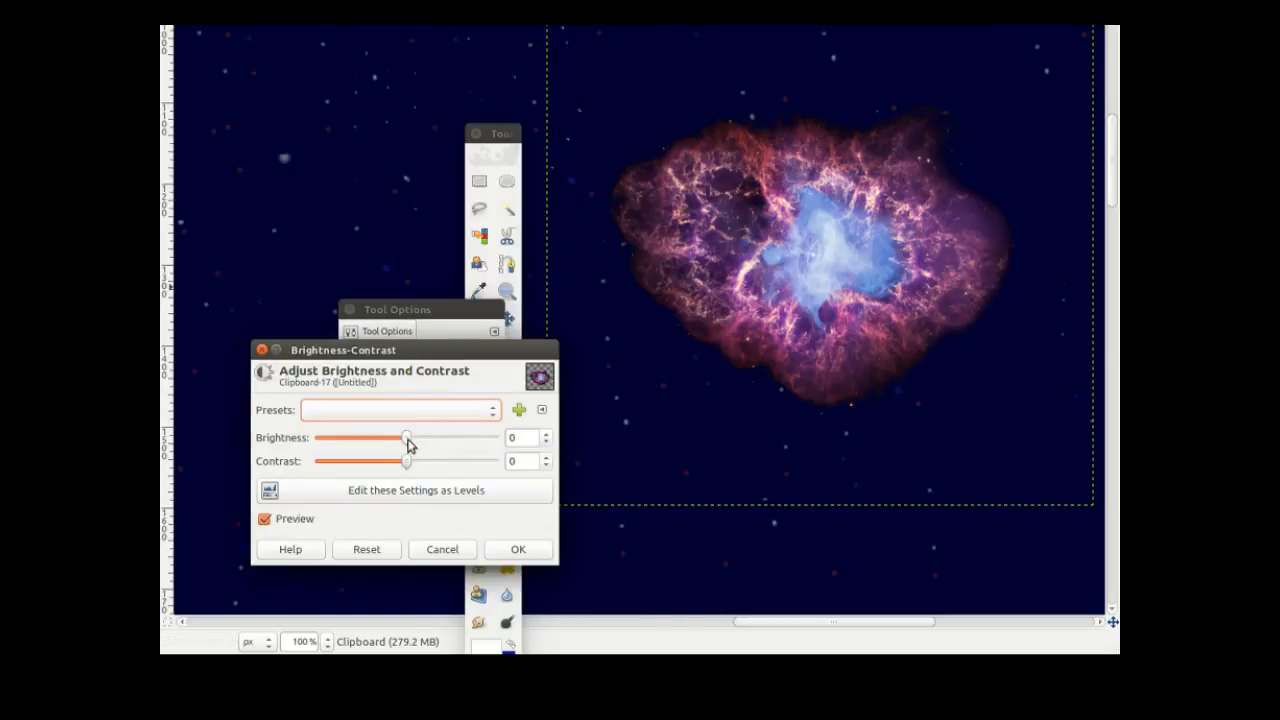
left_click_drag(407, 438, 355, 452)
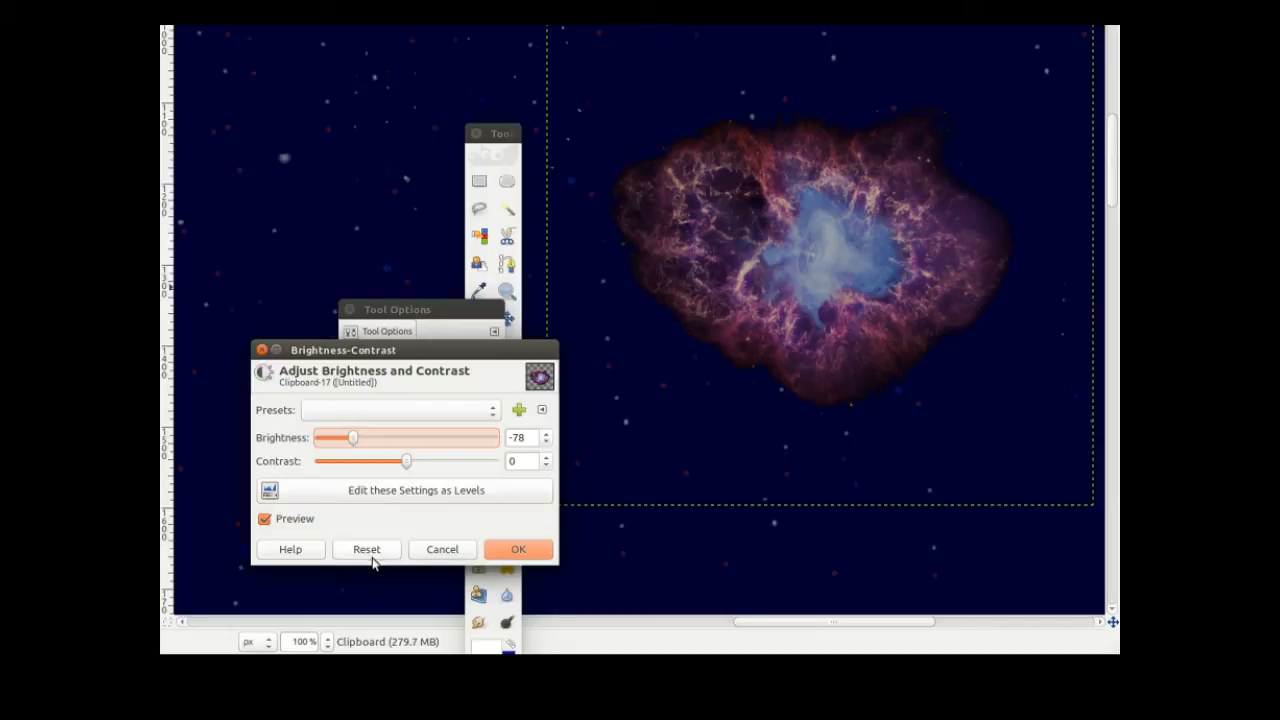
left_click(537, 554)
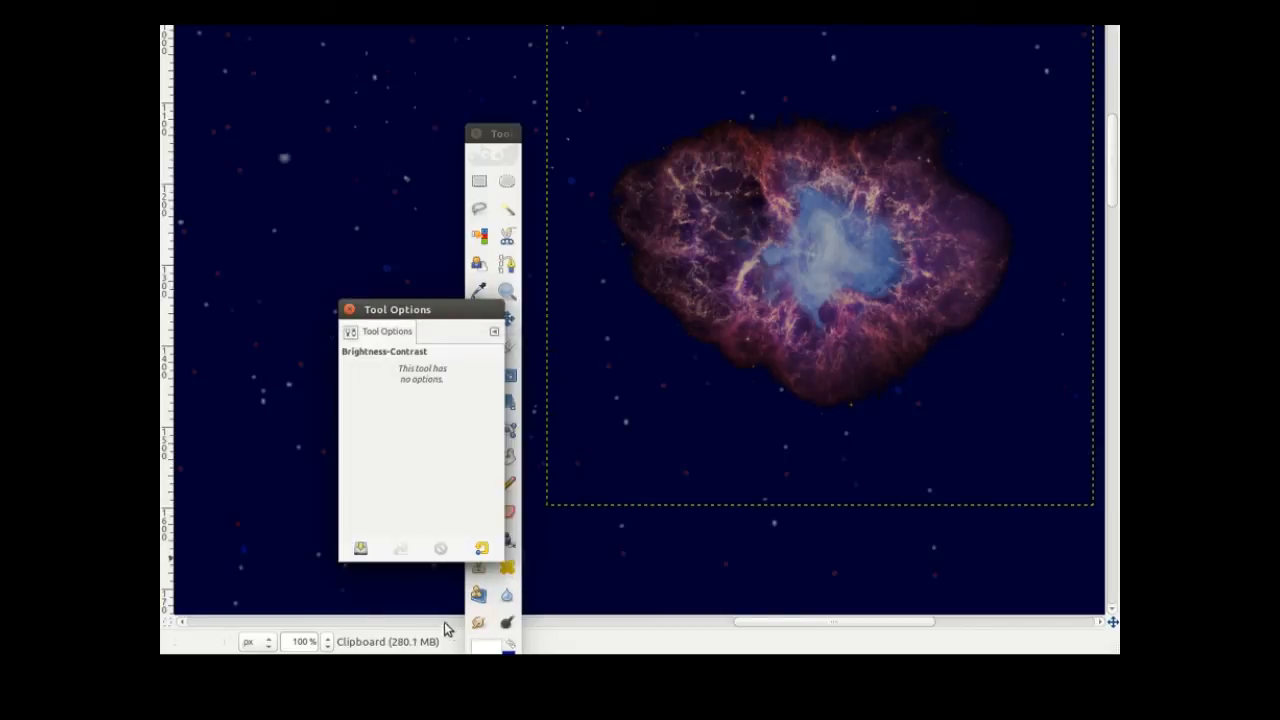
- Close the tool options window and flatten the star picture into a single layer
left_click(349, 309)
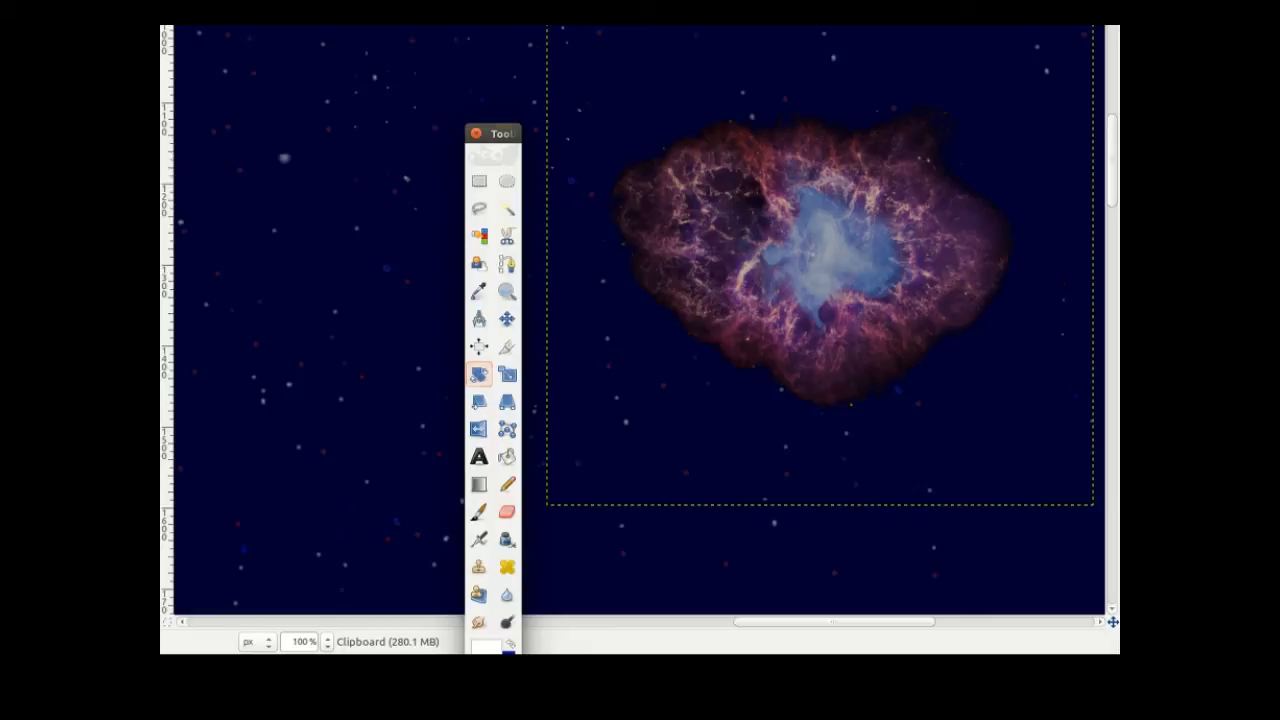
left_click(360, 25)
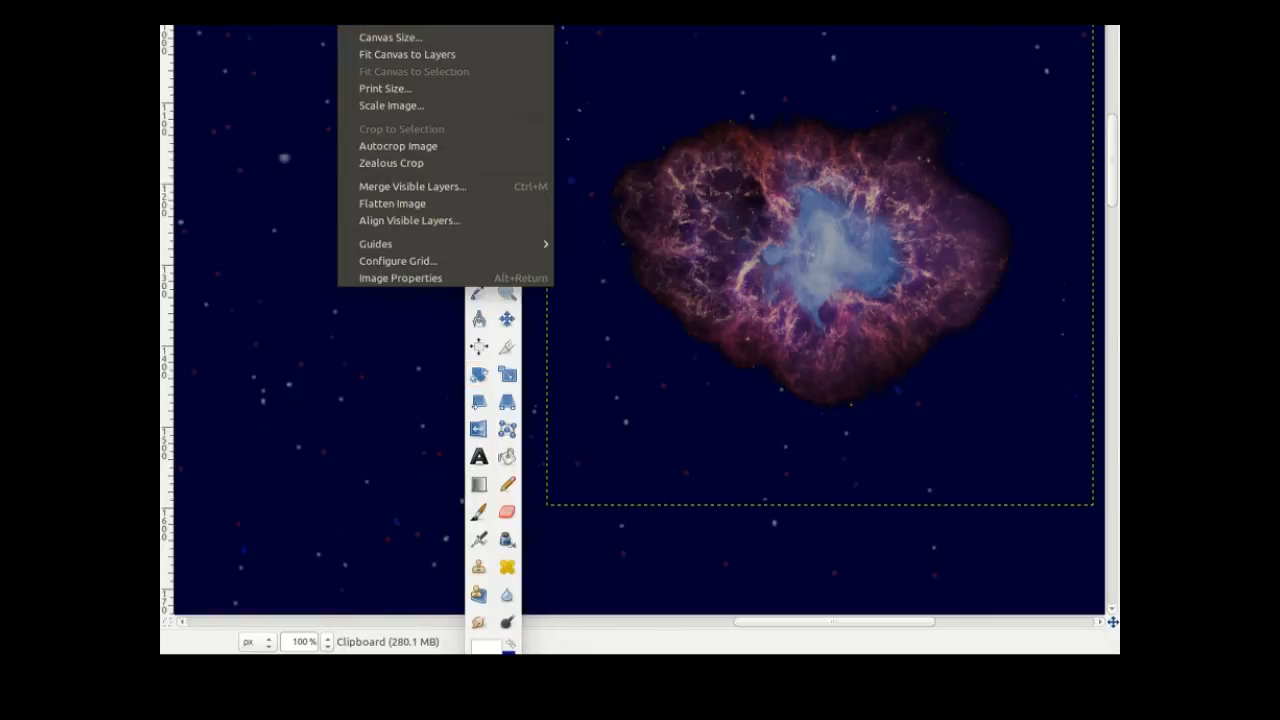
left_click(420, 203)
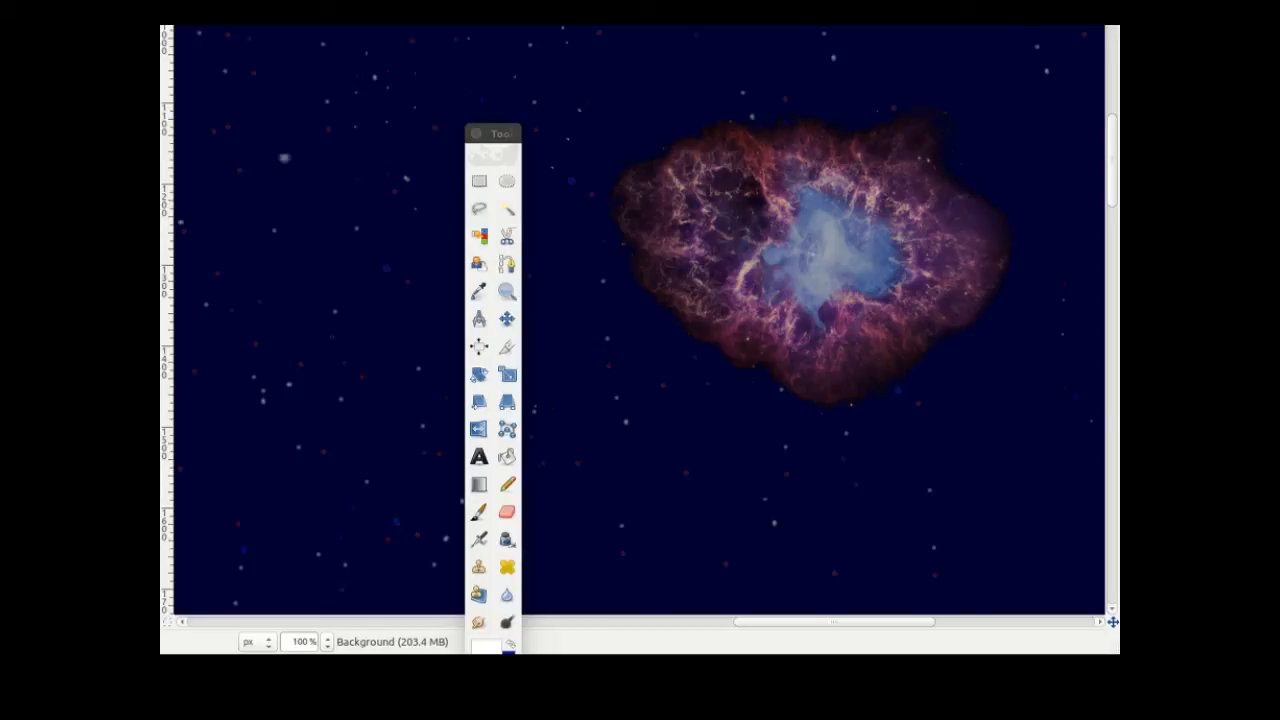
- Export the flattened picture as space2.jpg to the "destroyer of worlds" folder on the Desktop with JPEG quality 90
left_click(228, 25)
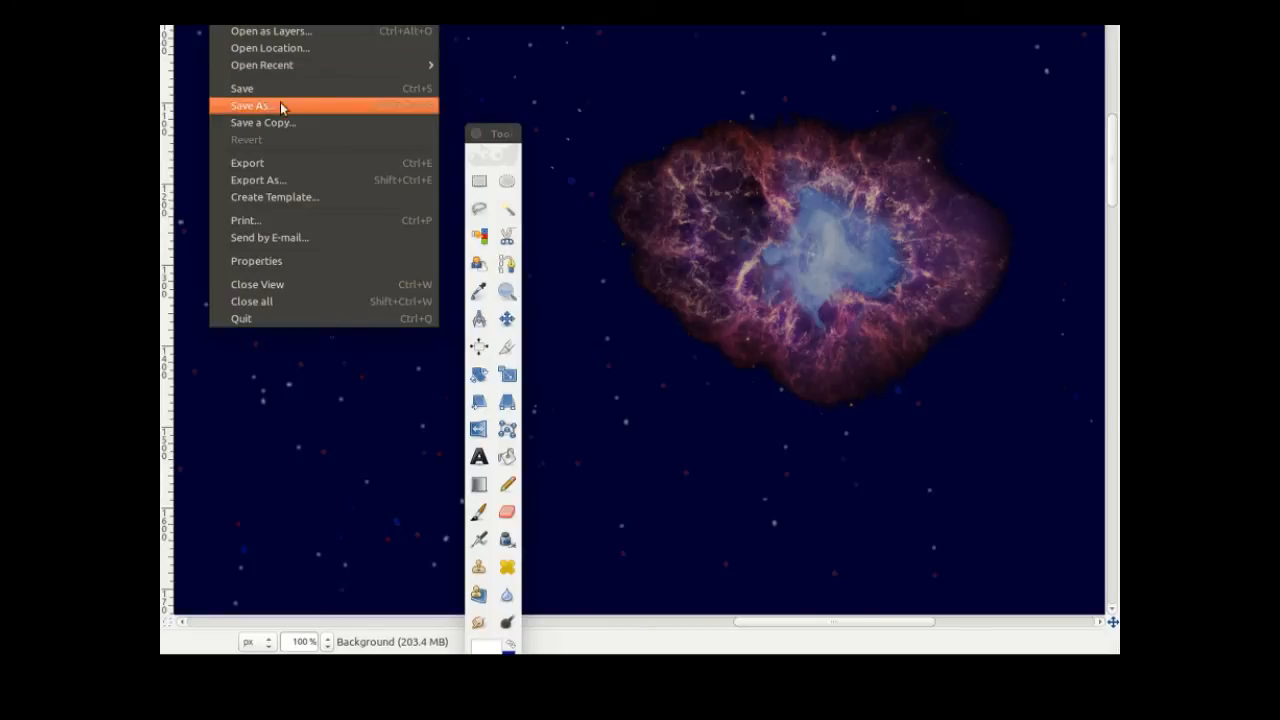
left_click(287, 182)
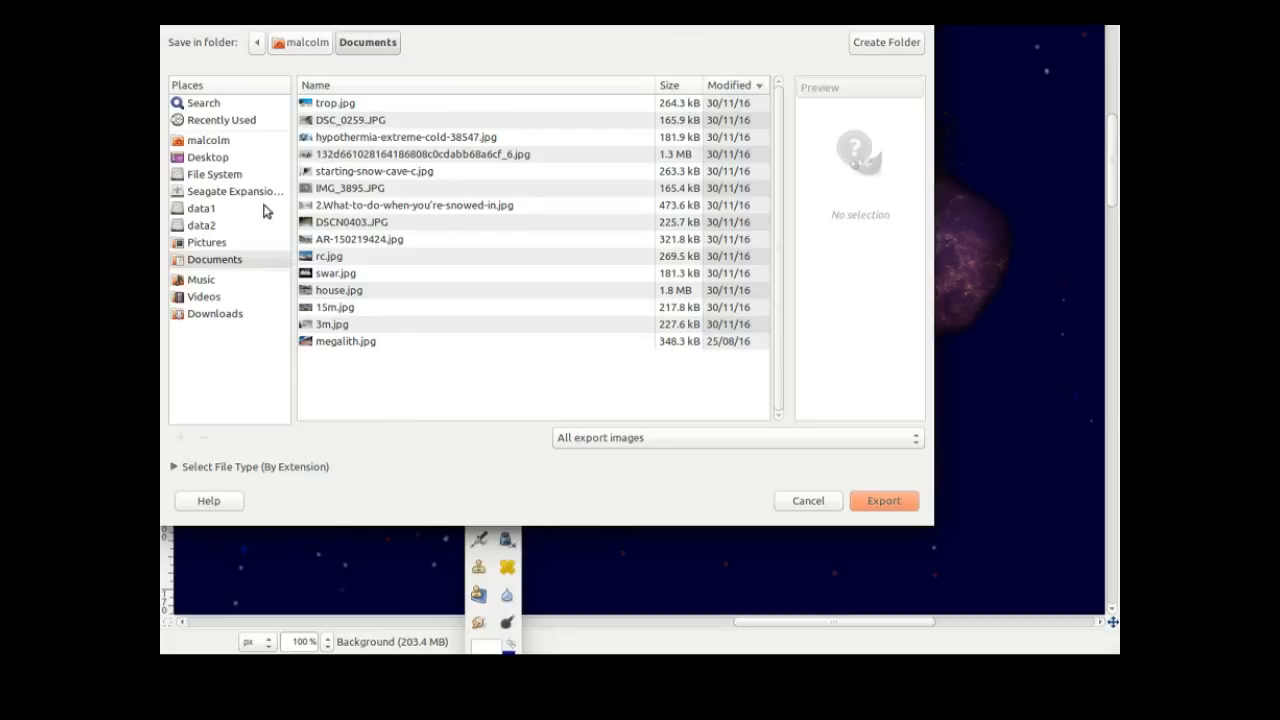
left_click(224, 158)
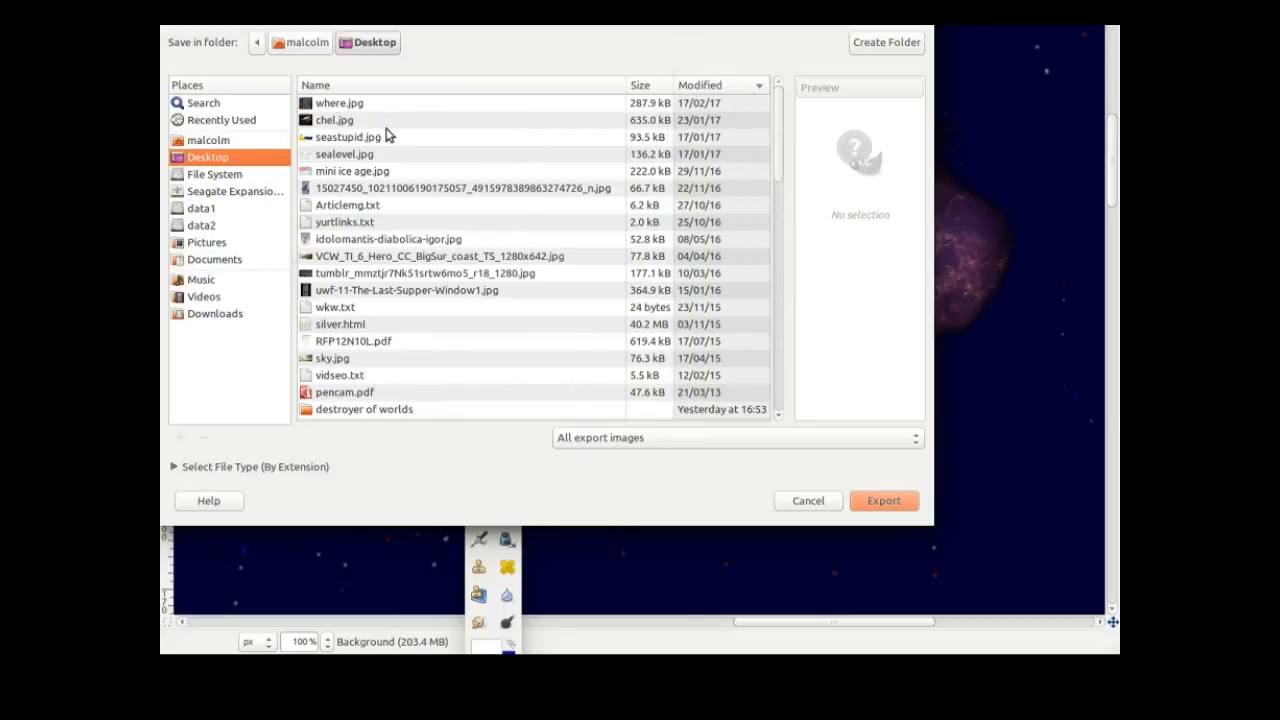
scroll(386, 136, "down", 3)
scroll(392, 150, "down", 5)
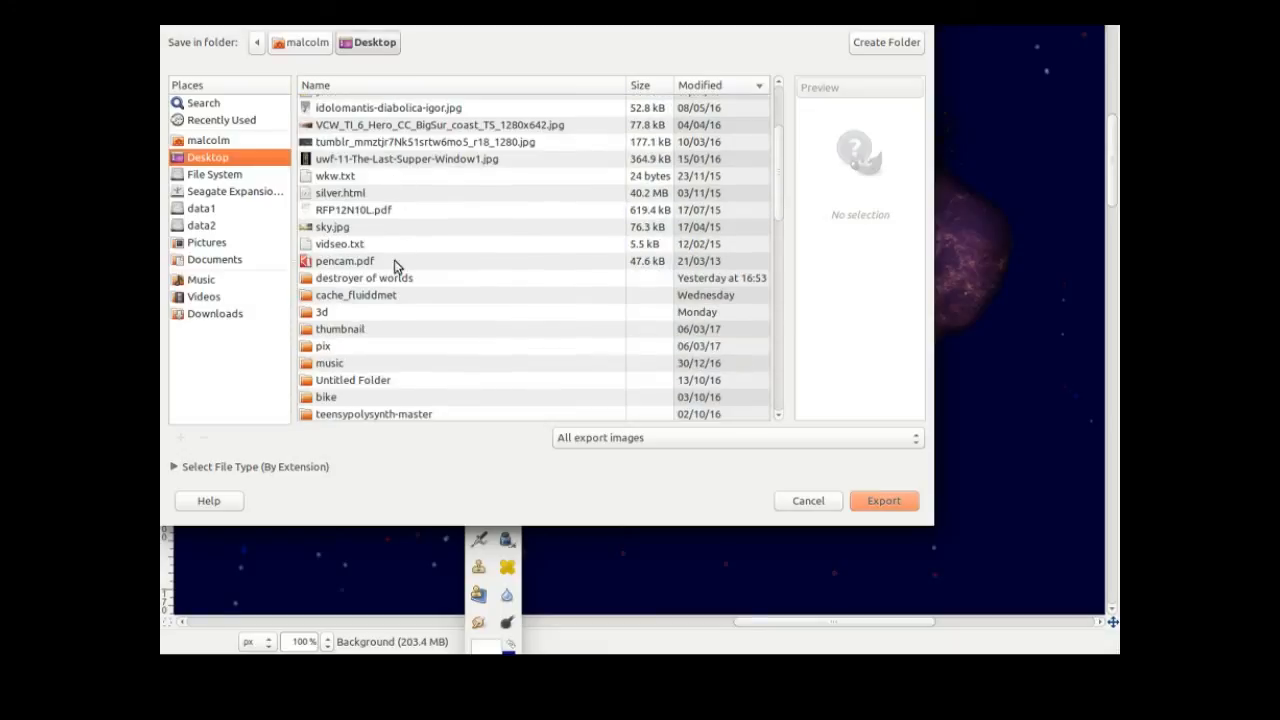
double_click(383, 282)
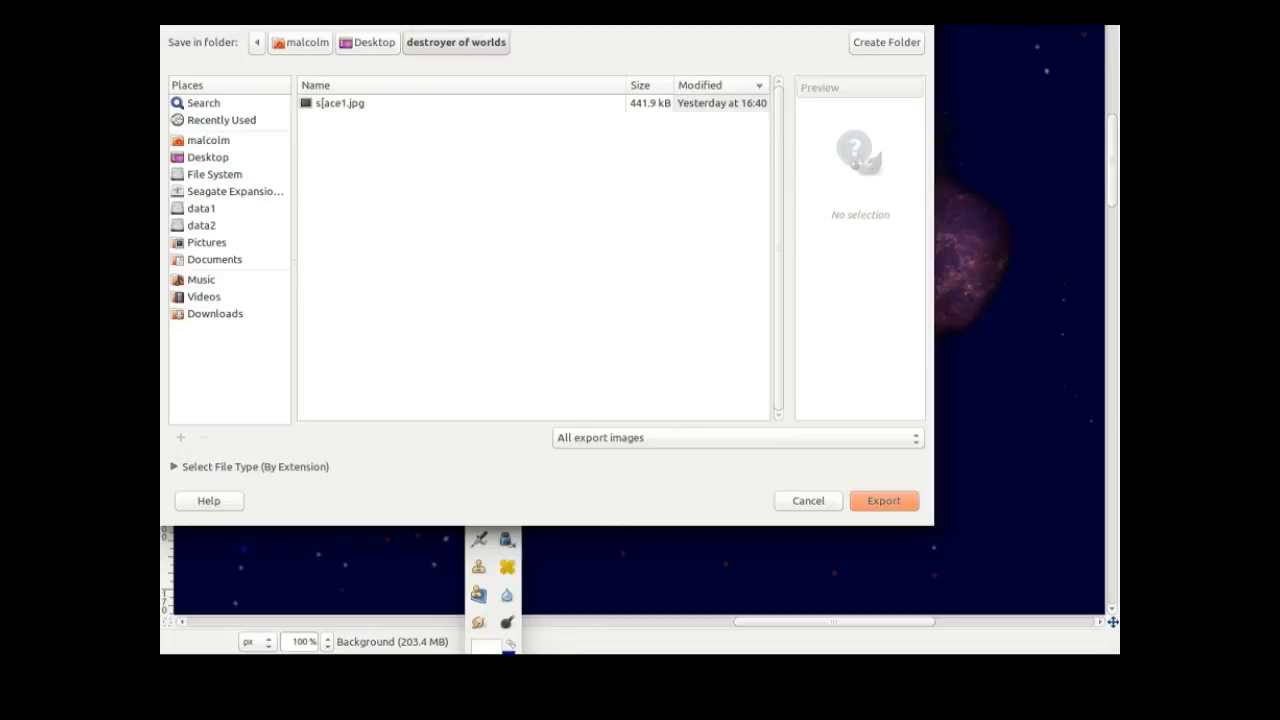
key("Return")
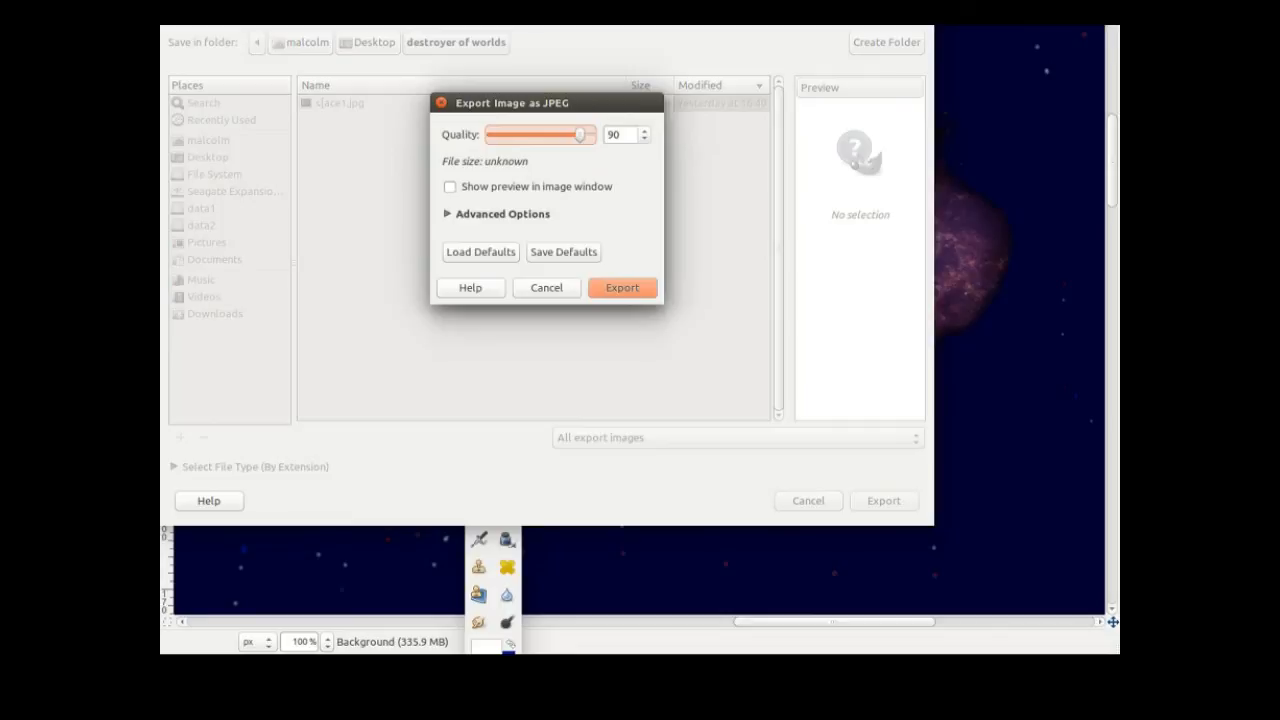
left_click(622, 289)
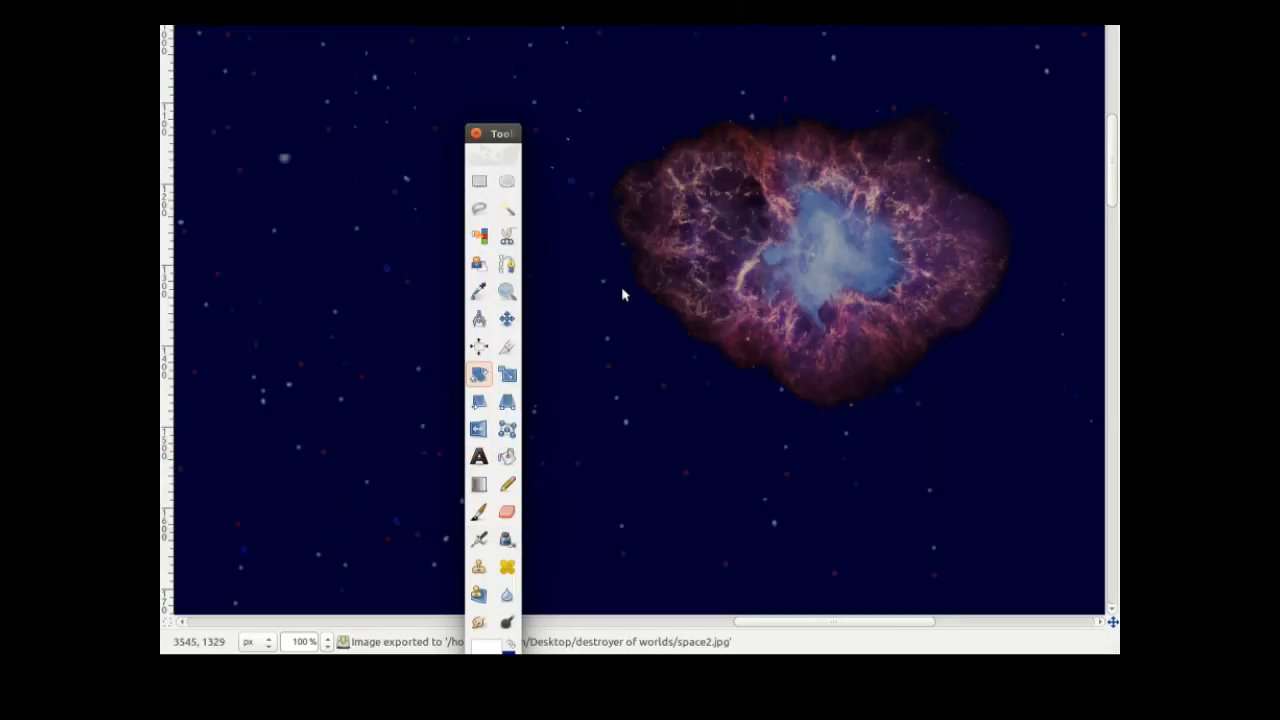
- Close the toolbox, the star canvas and the nebula source image, discarding unsaved changes, and dismiss the web image preview
left_click(476, 134)
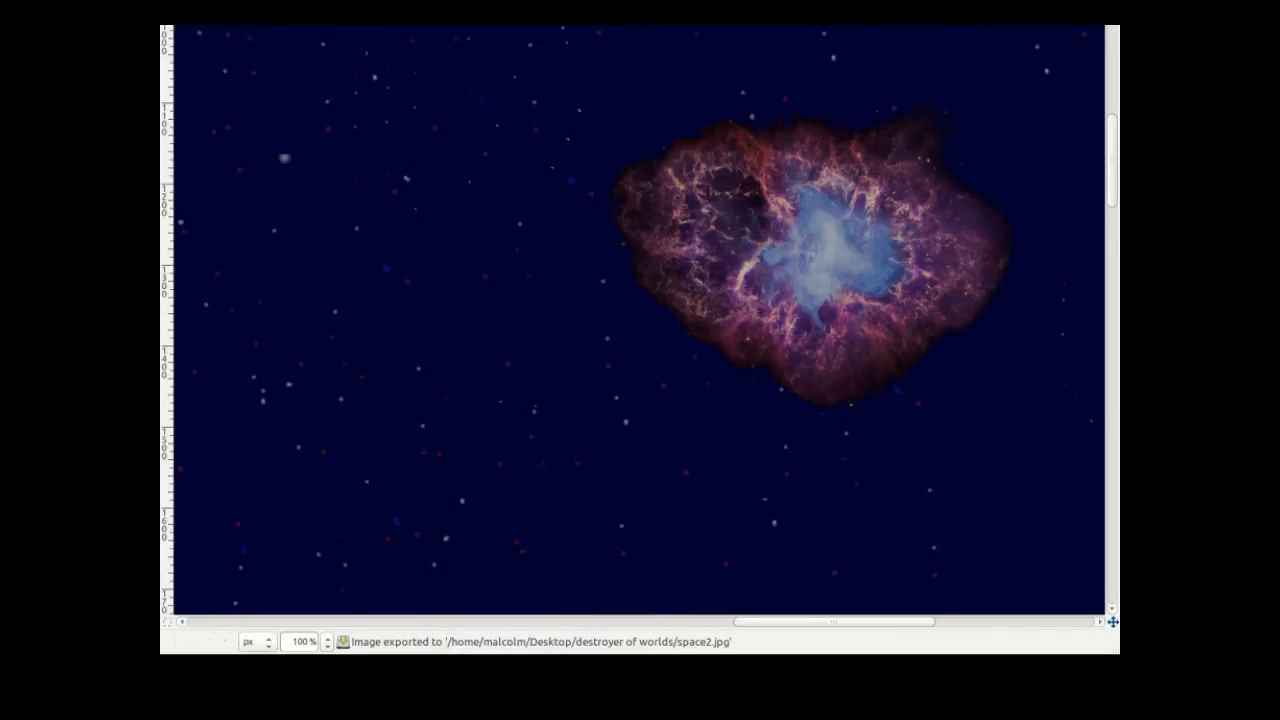
key("ctrl+w")
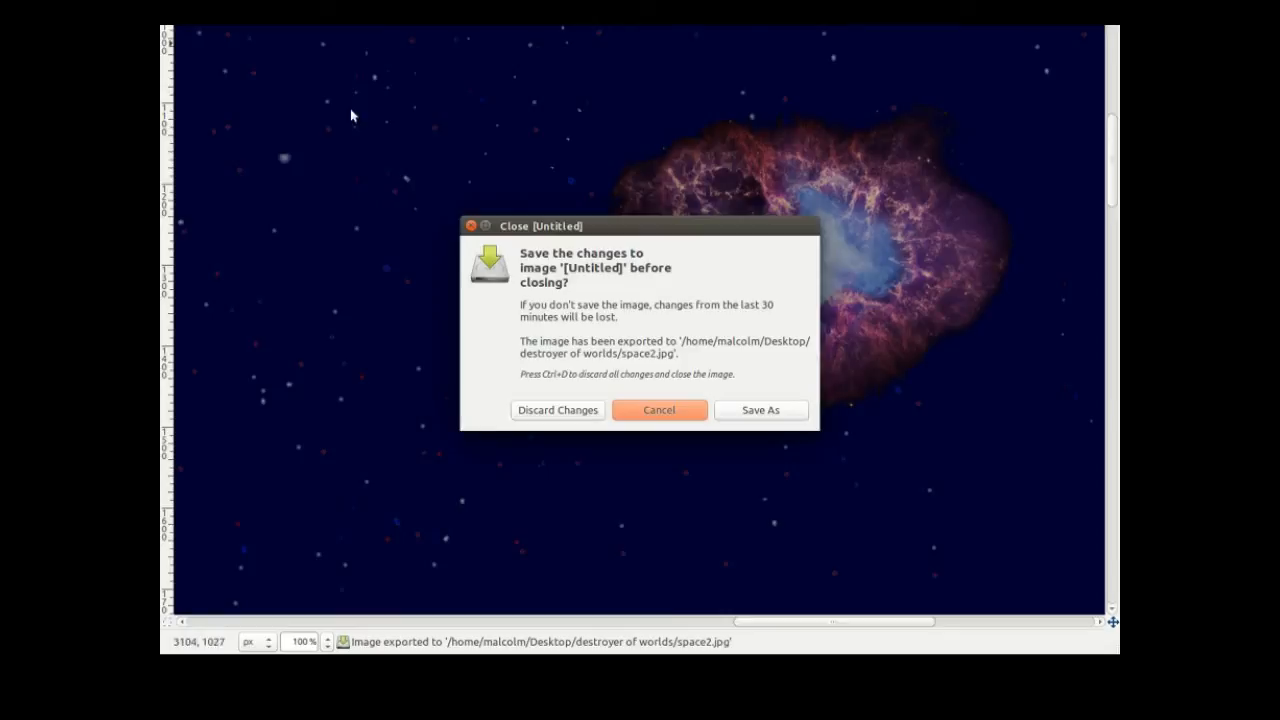
left_click(571, 410)
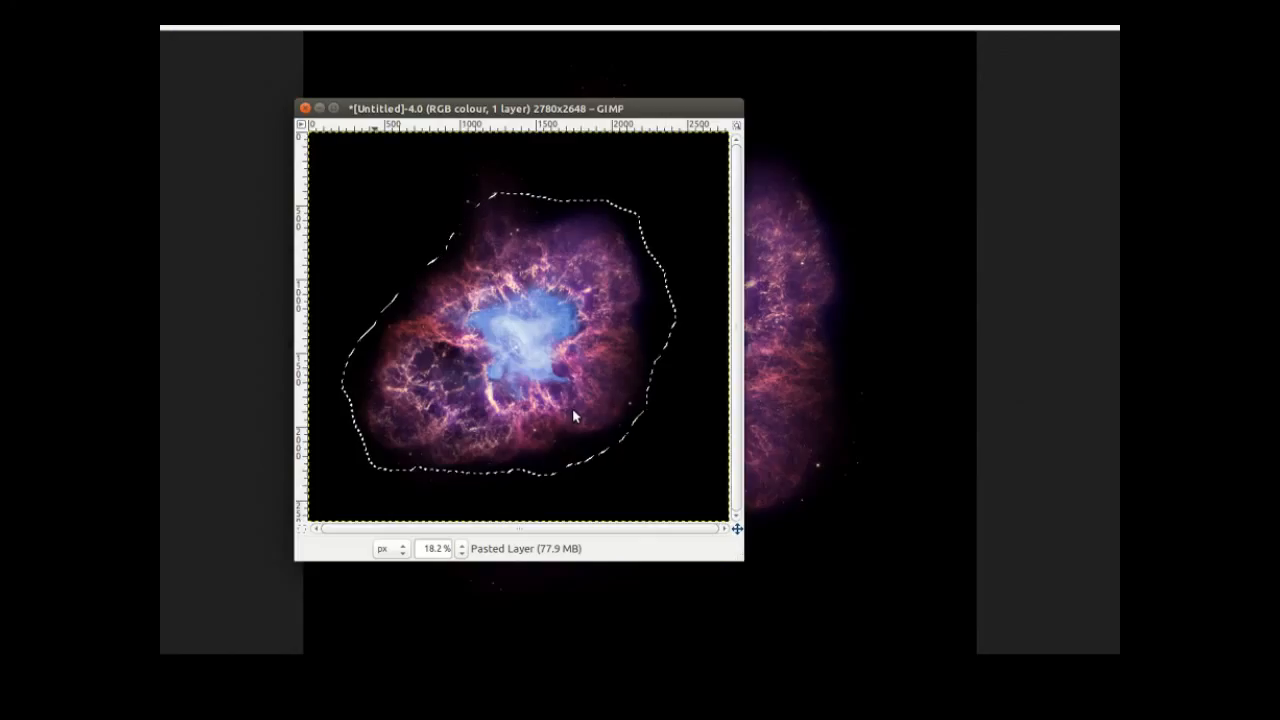
left_click(306, 108)
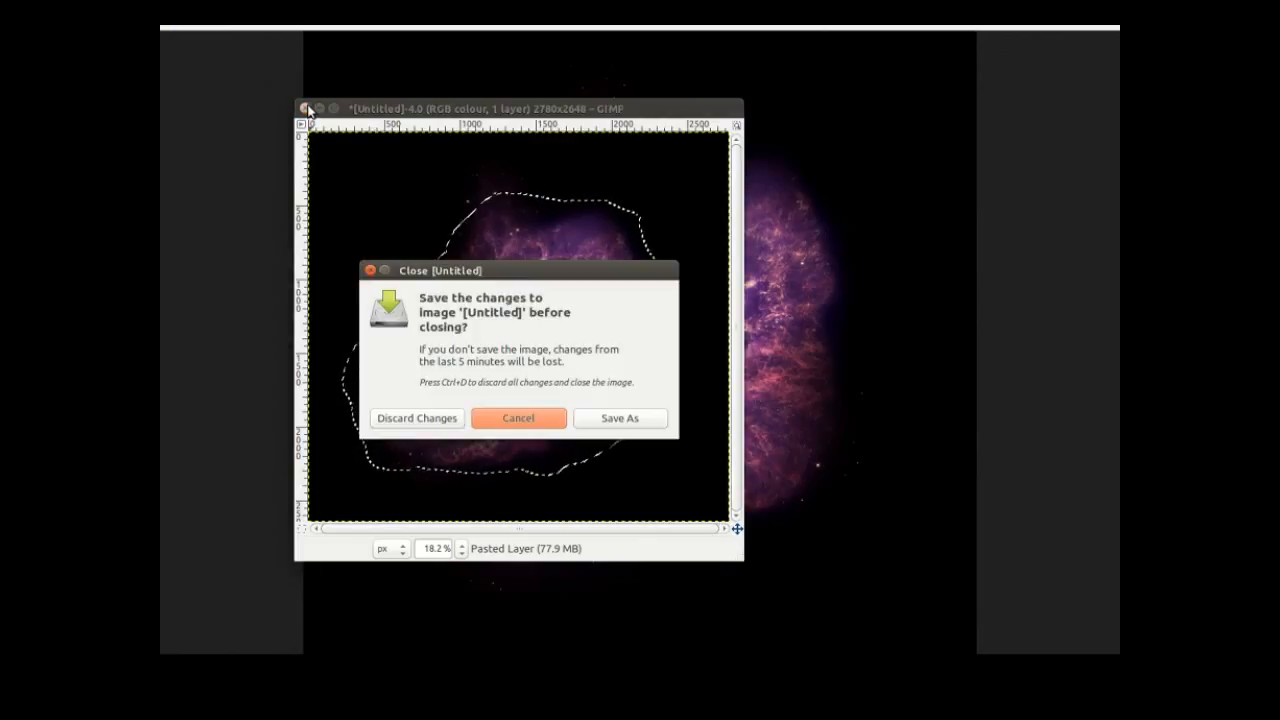
left_click(444, 420)
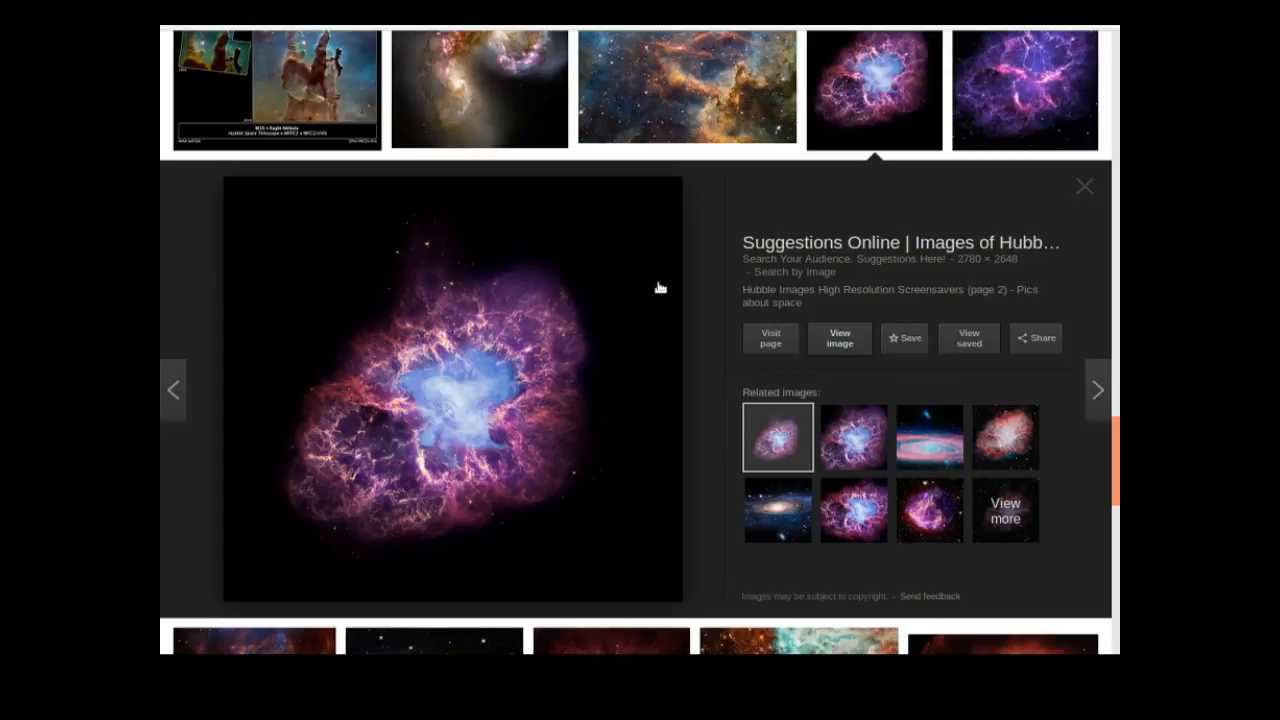
left_click(1085, 188)
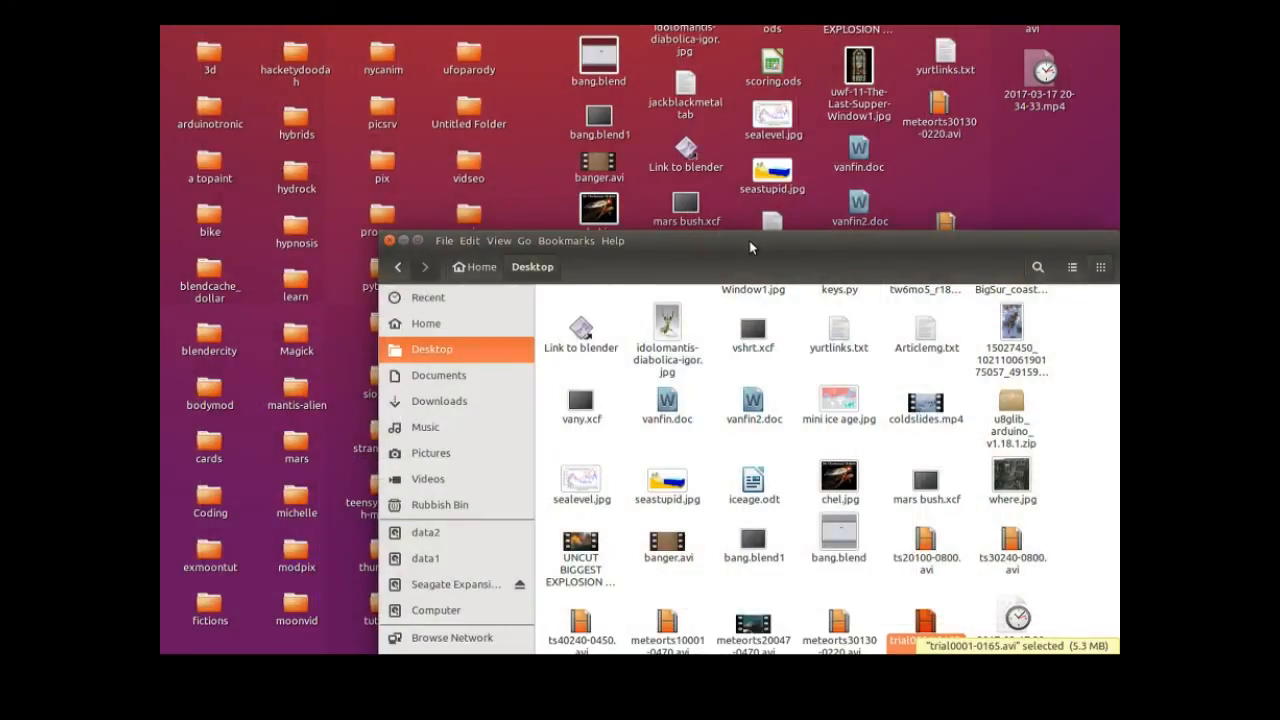
- Launch Blender from its desktop link and open the recent file space1.blend
left_click_drag(752, 248, 690, 156)
left_click(688, 152)
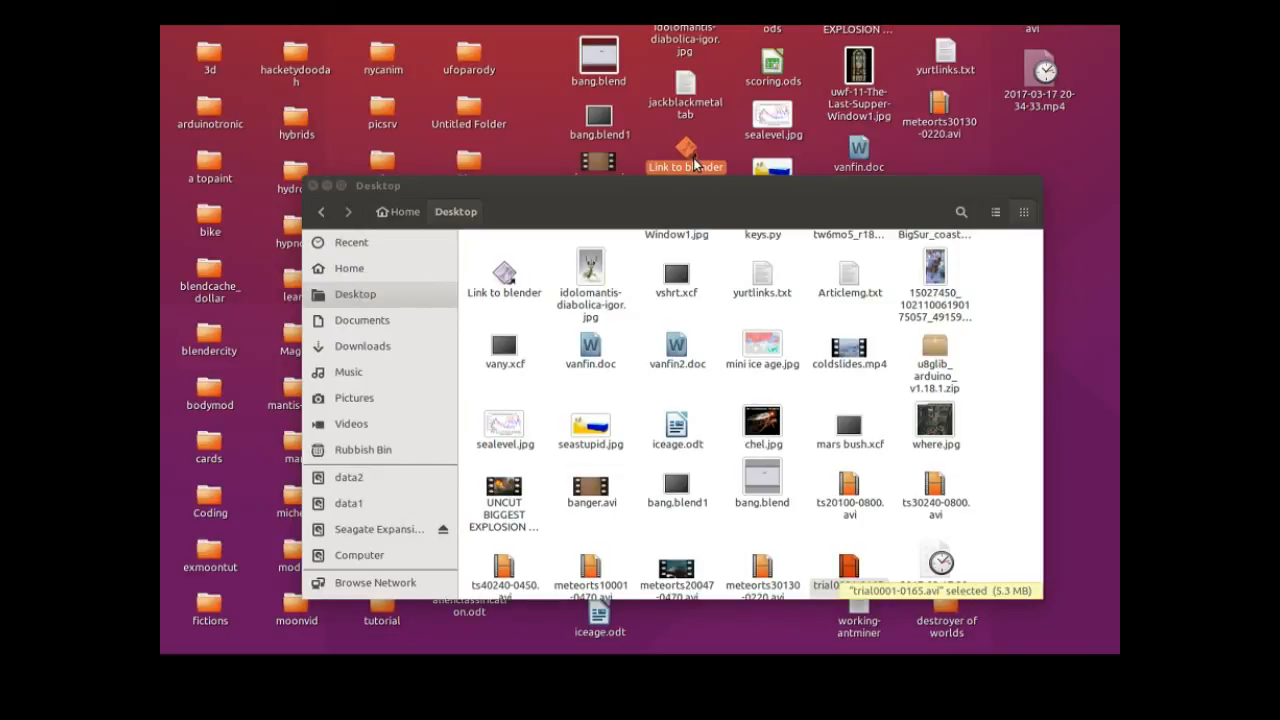
double_click(690, 156)
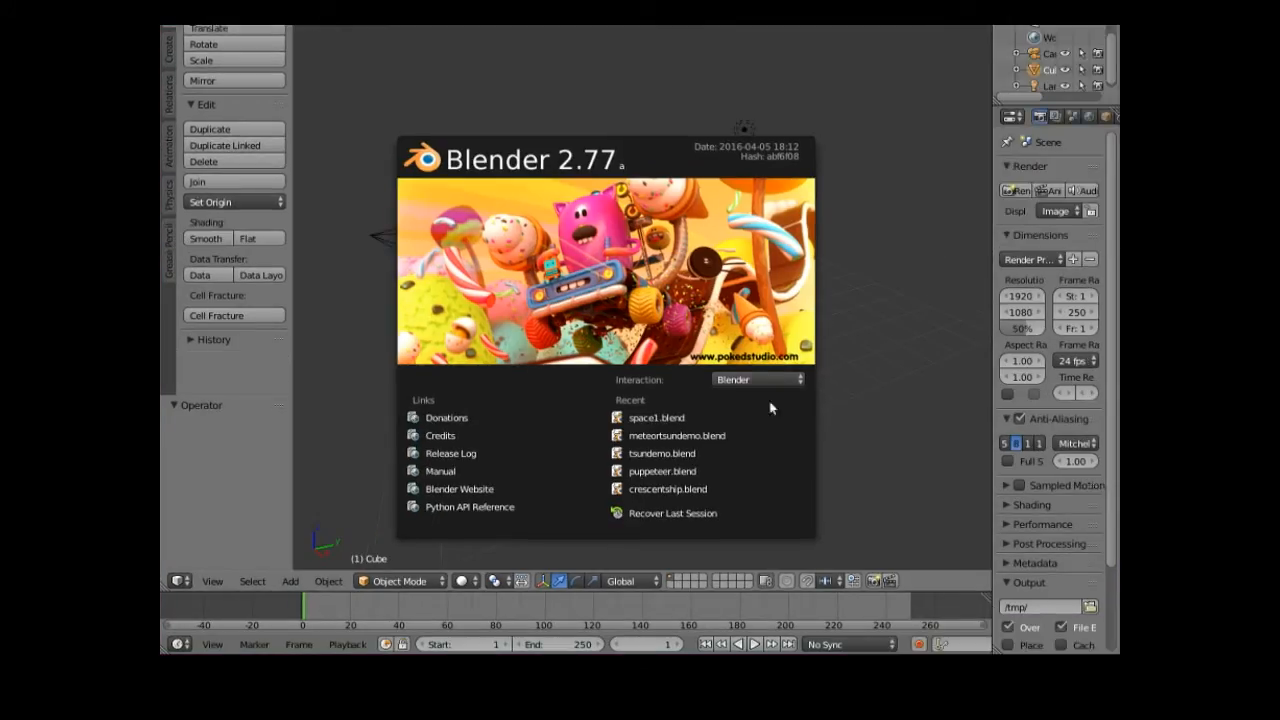
left_click(690, 420)
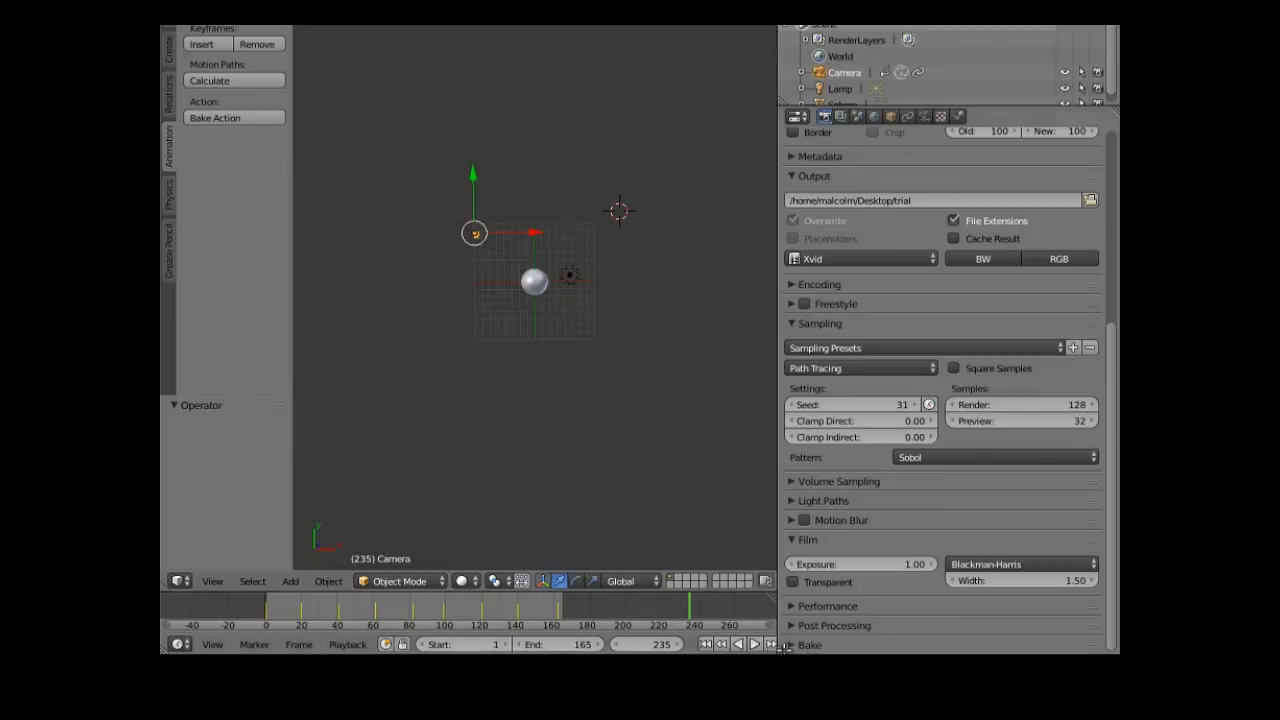
- Return the timeline to the first frame, play back the camera animation around the sphere, and pause it partway
left_click(705, 644)
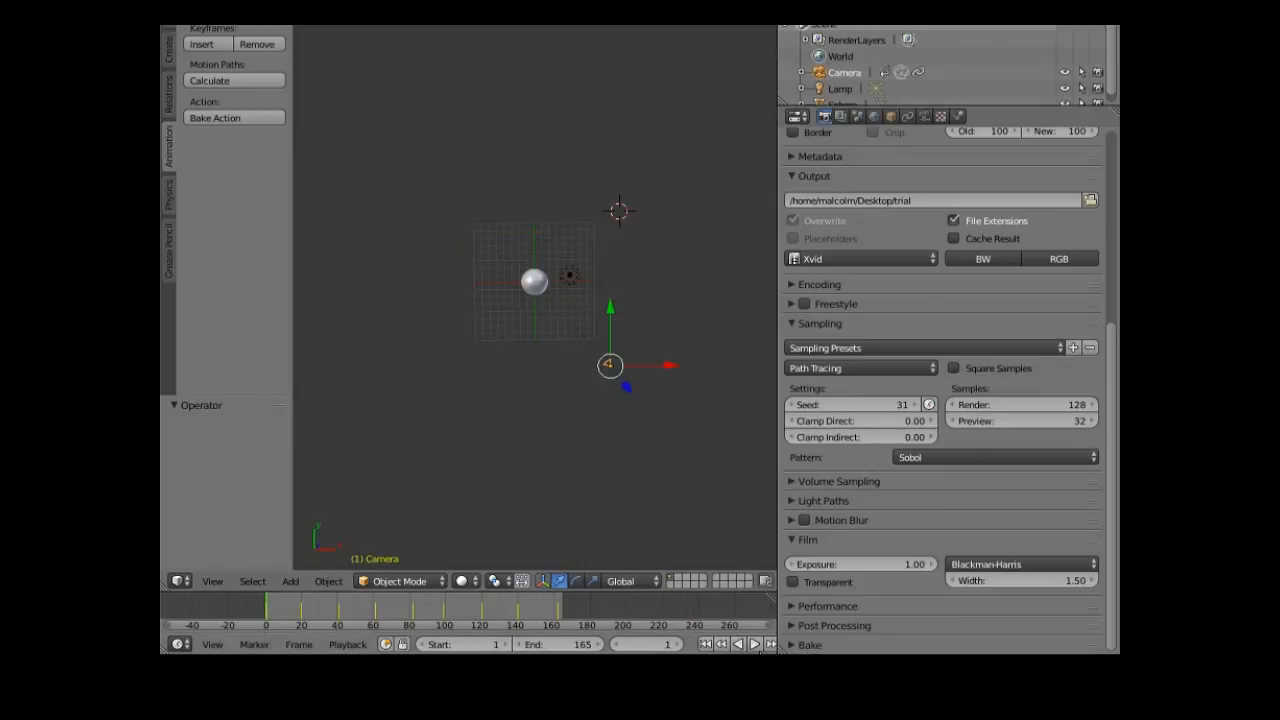
left_click(757, 645)
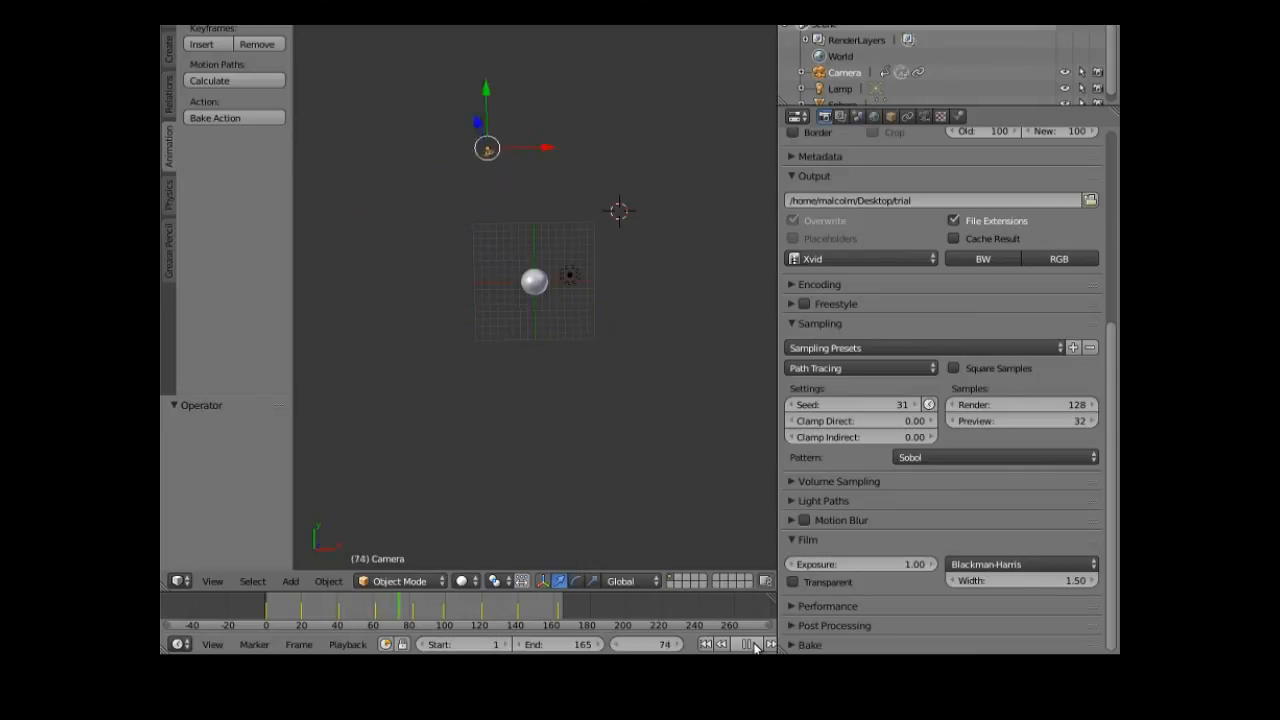
left_click(757, 645)
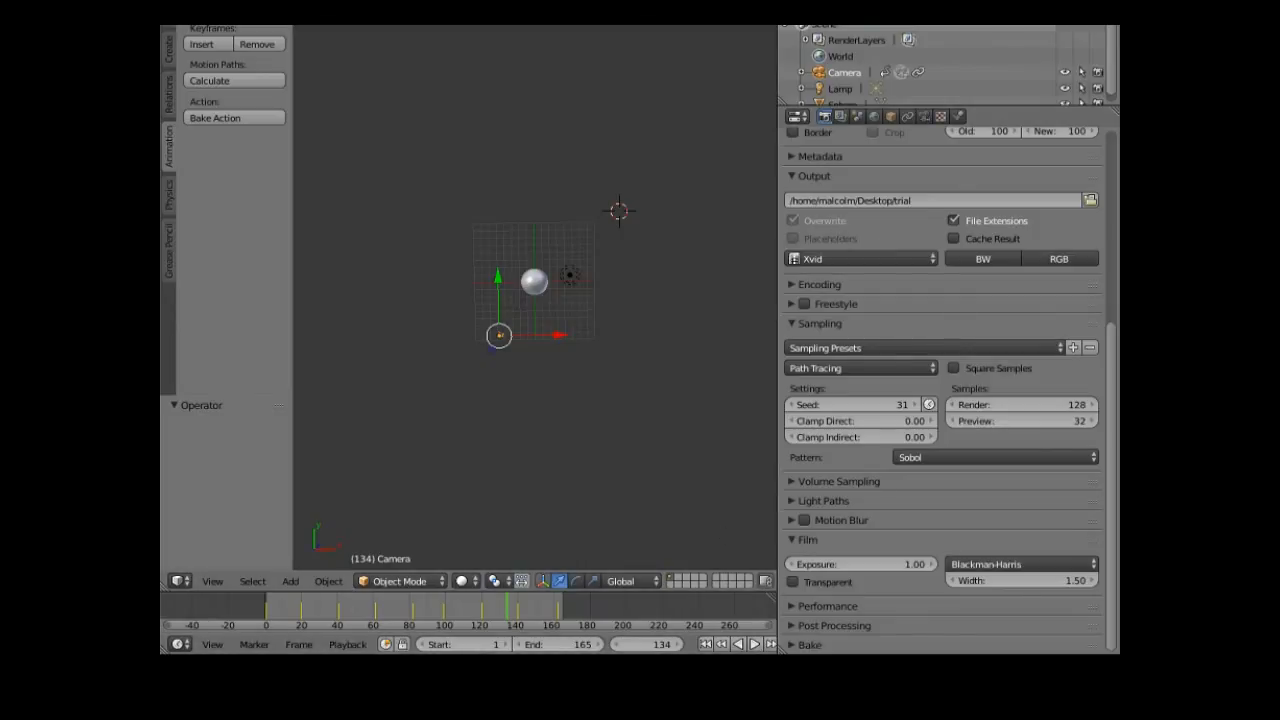
- Switch to the Compositing layout and load space2.jpg into the world's Environment Texture node
left_click(404, 26)
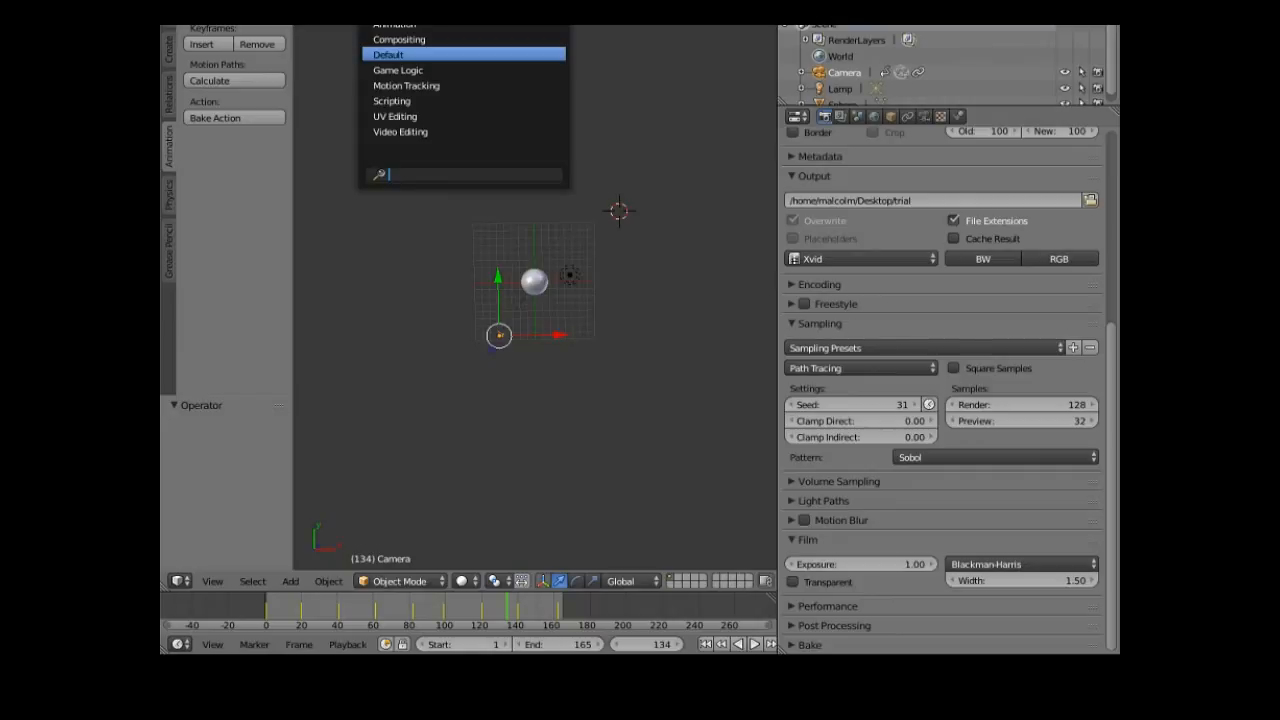
left_click(404, 39)
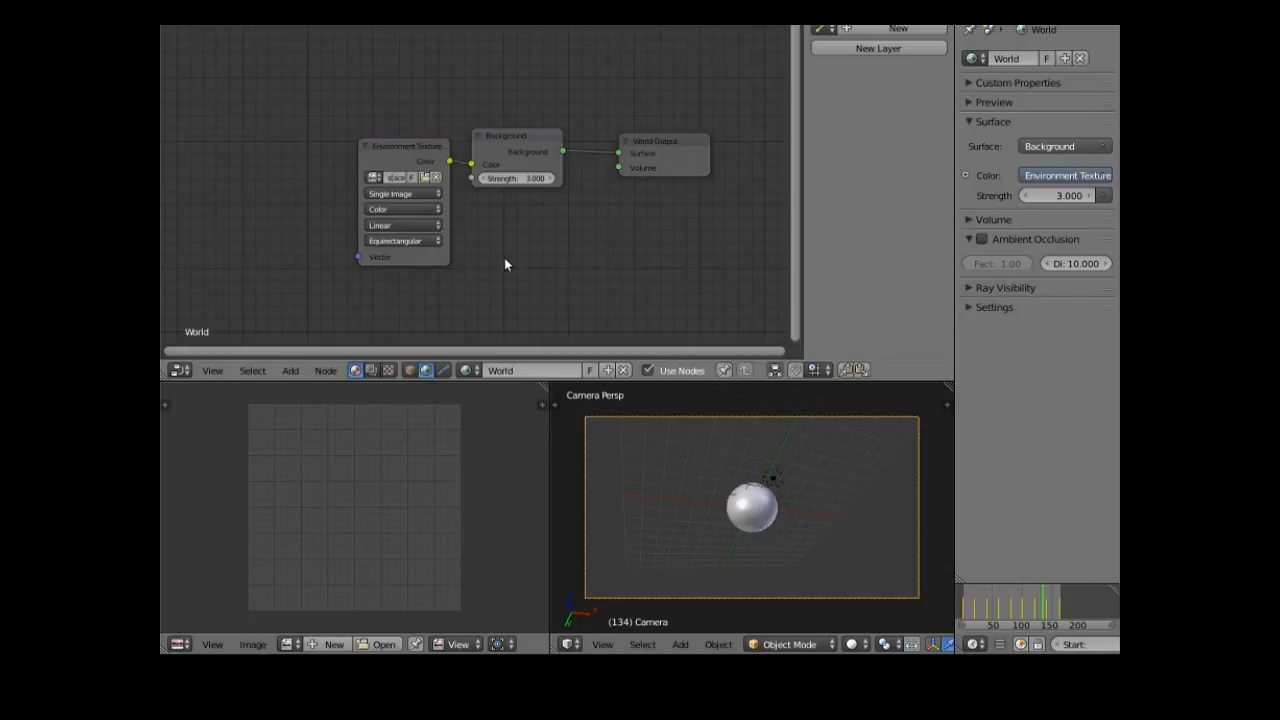
left_click_drag(409, 149, 380, 117)
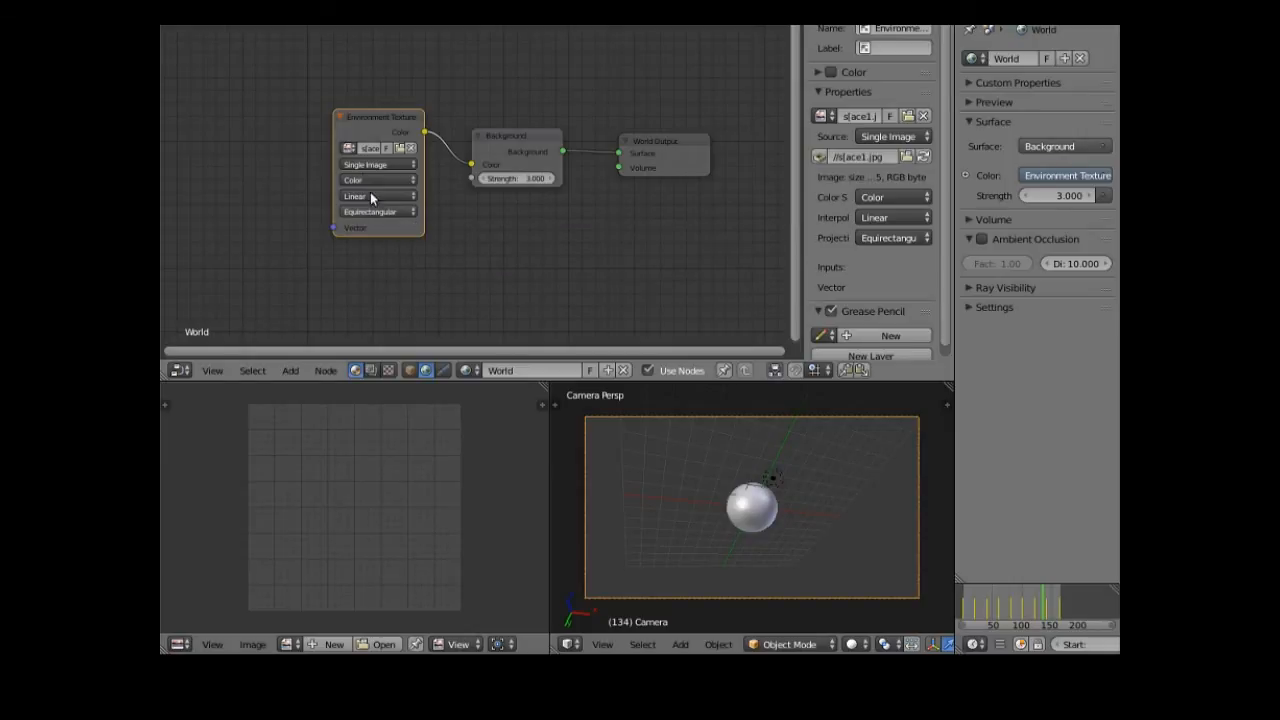
left_click(347, 148)
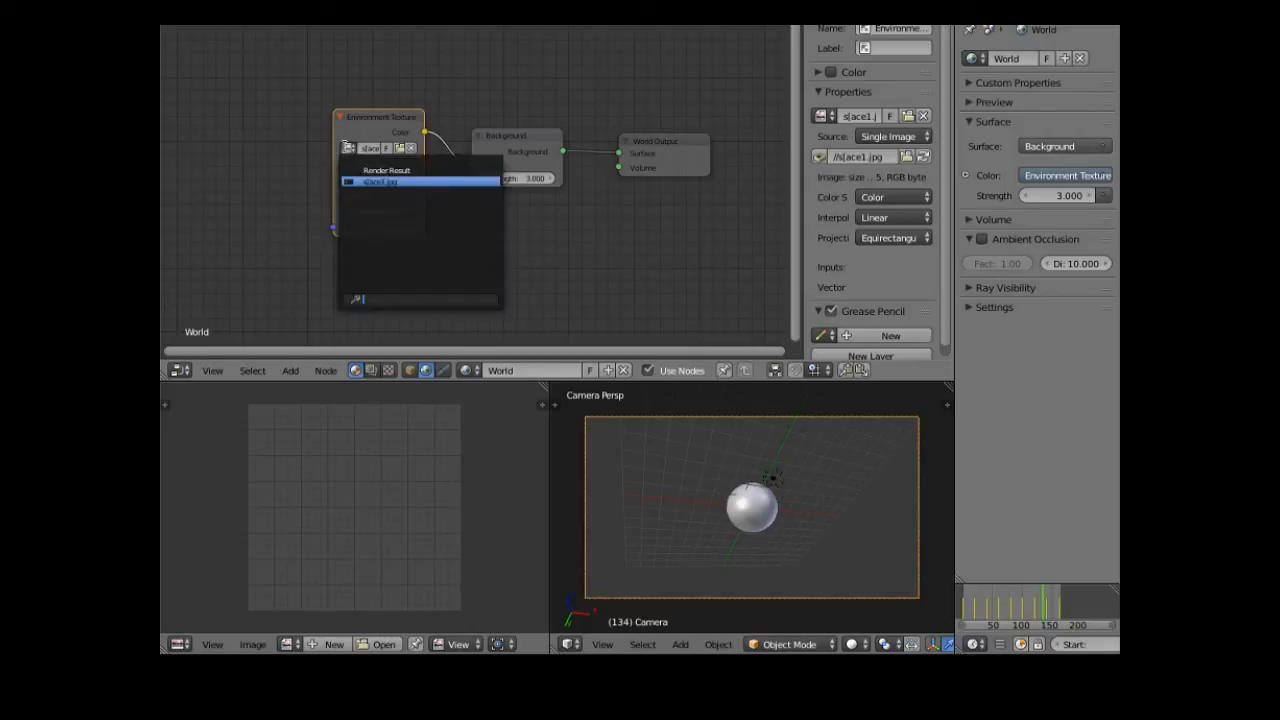
left_click(347, 148)
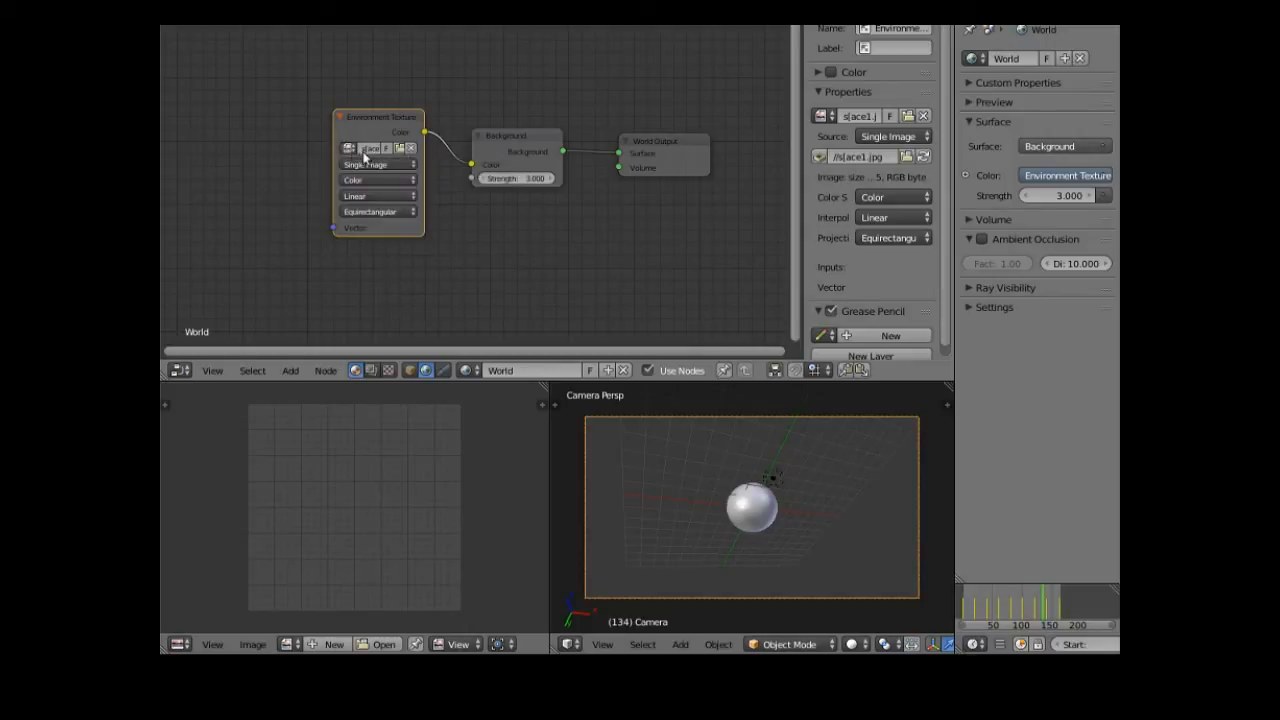
left_click(399, 149)
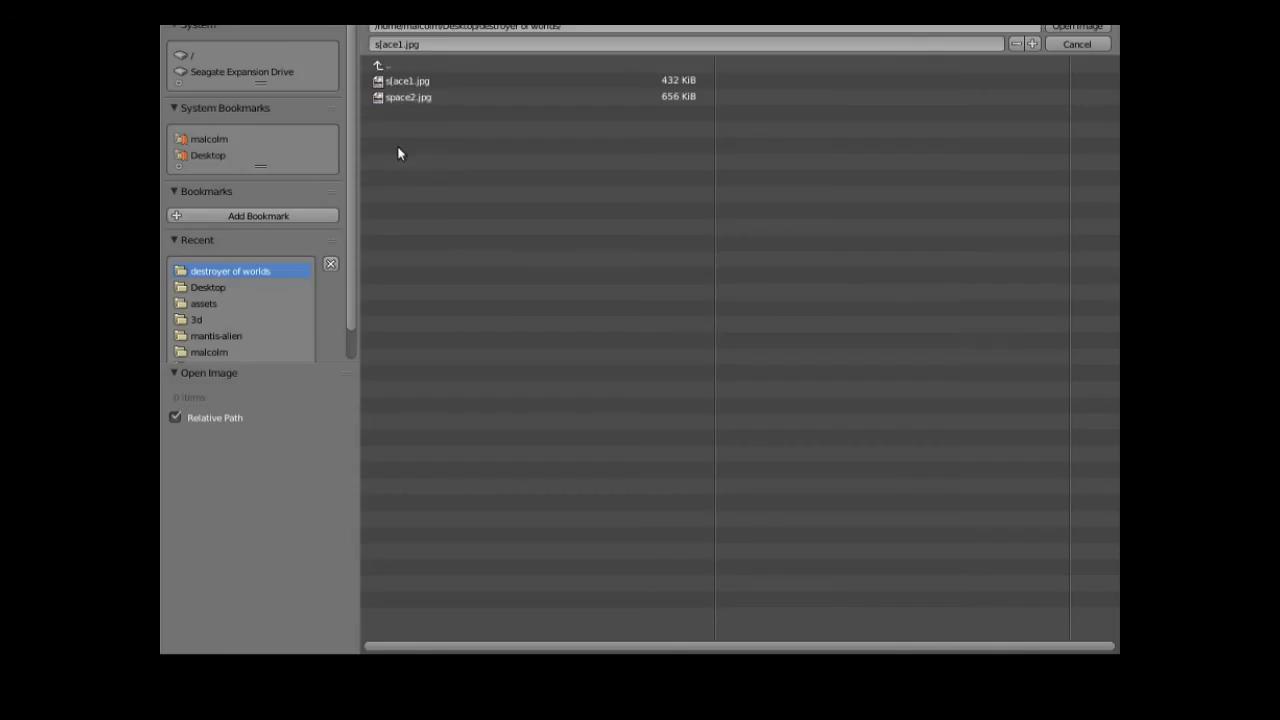
double_click(415, 97)
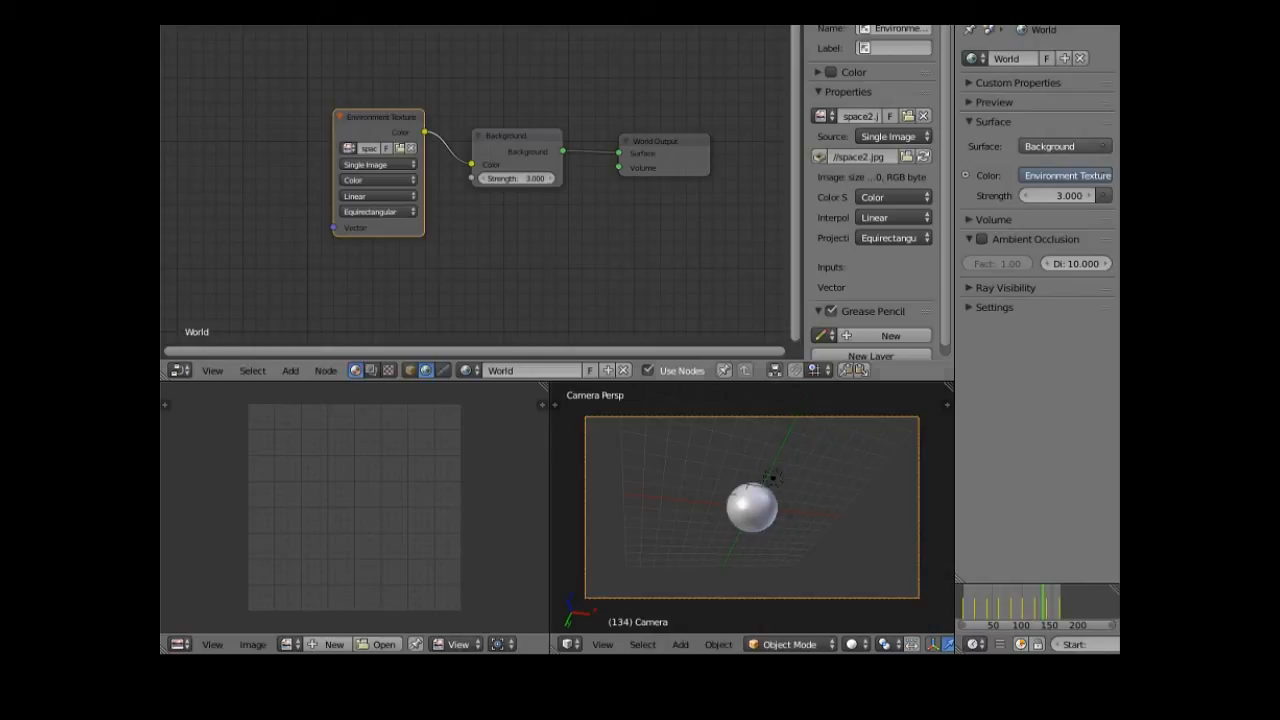
- Return to the Default layout and render the current frame with the new background
left_click(400, 20)
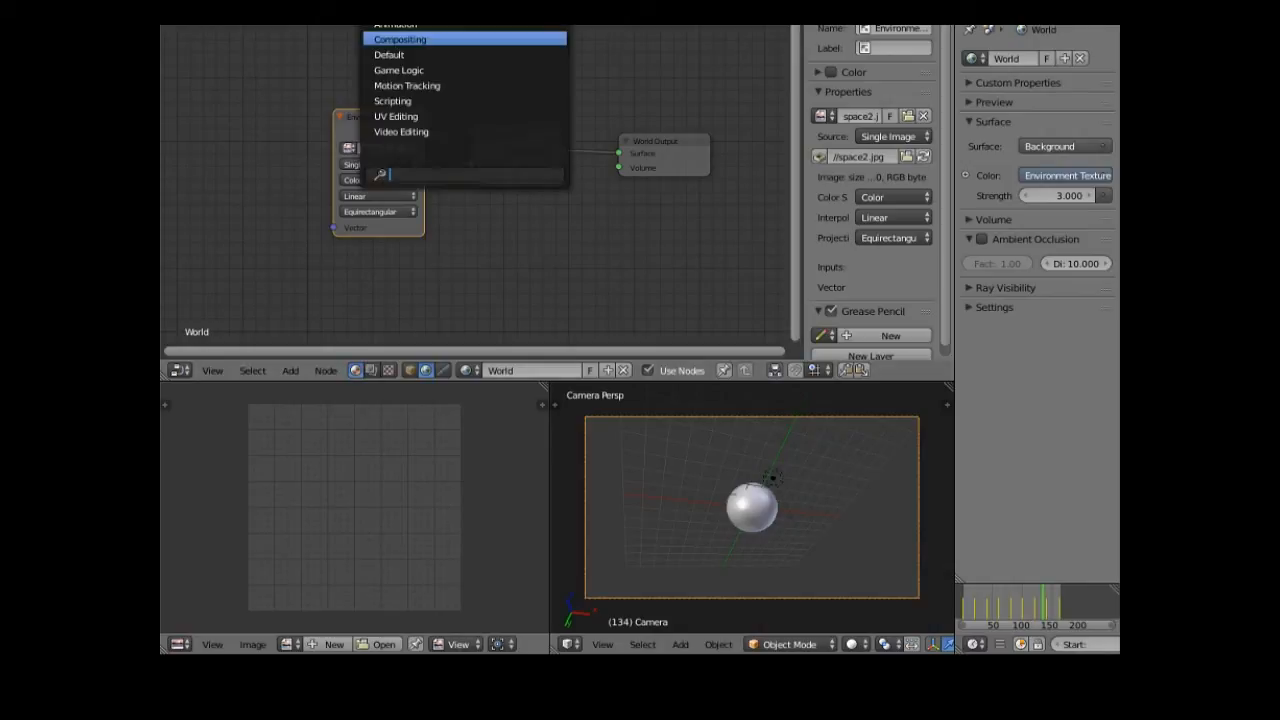
left_click(400, 54)
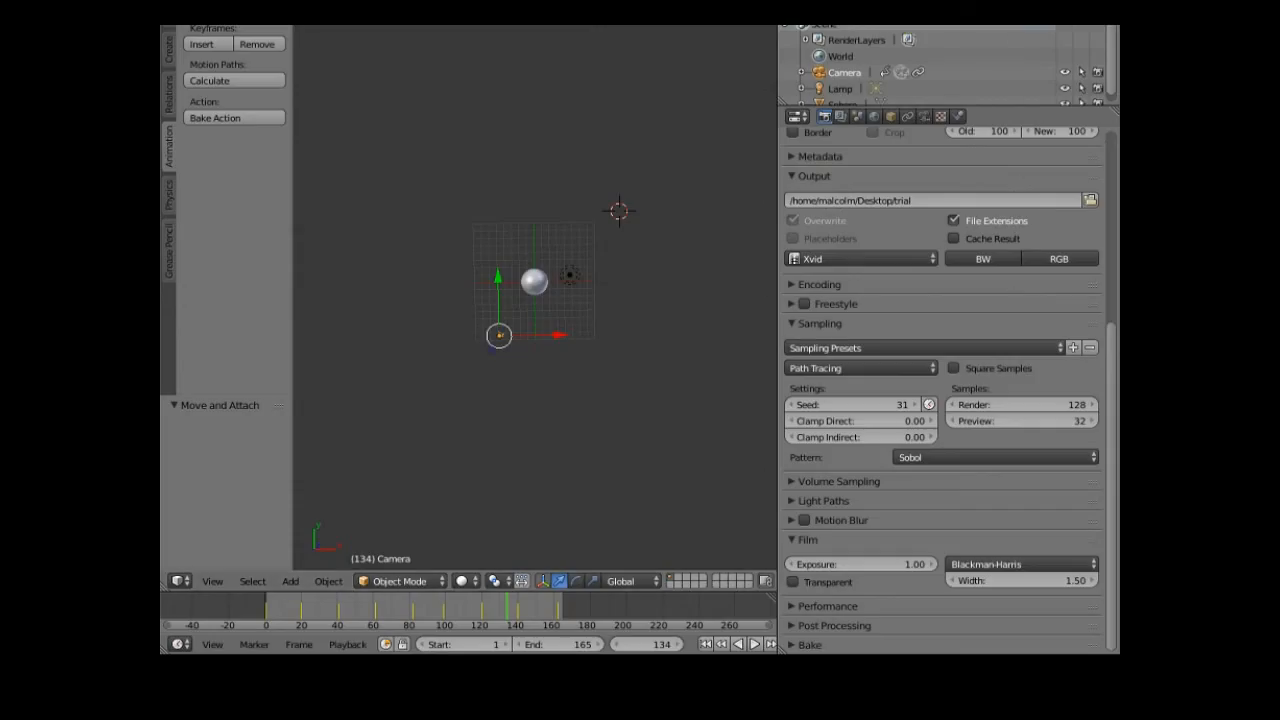
left_click(240, 15)
key("F11")
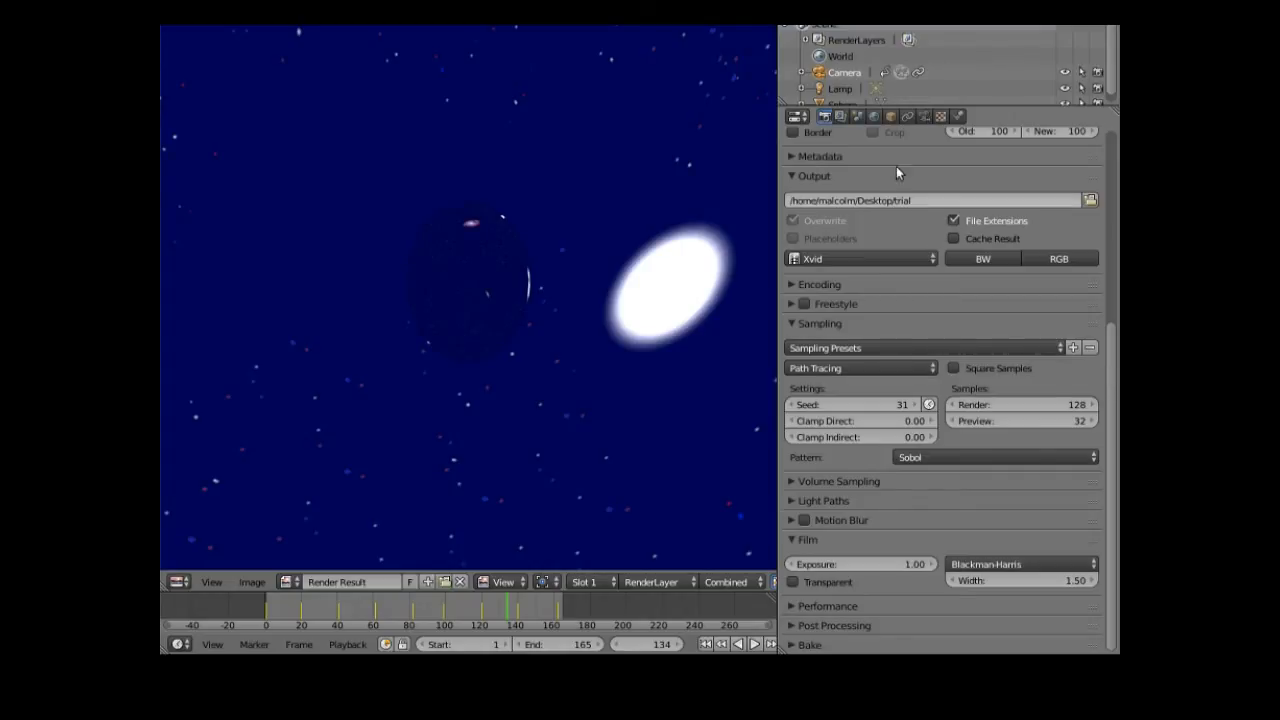
- Set the world background strength to 1 and render the current frame again
left_click(875, 117)
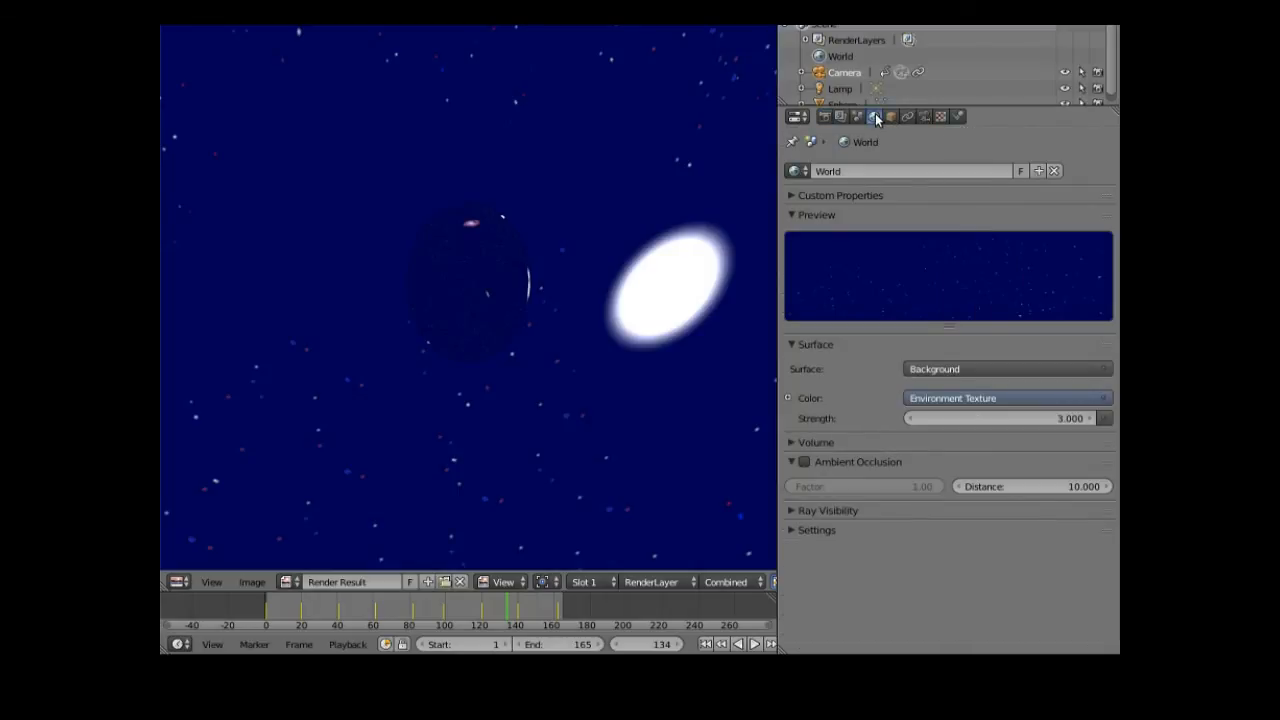
left_click(1058, 423)
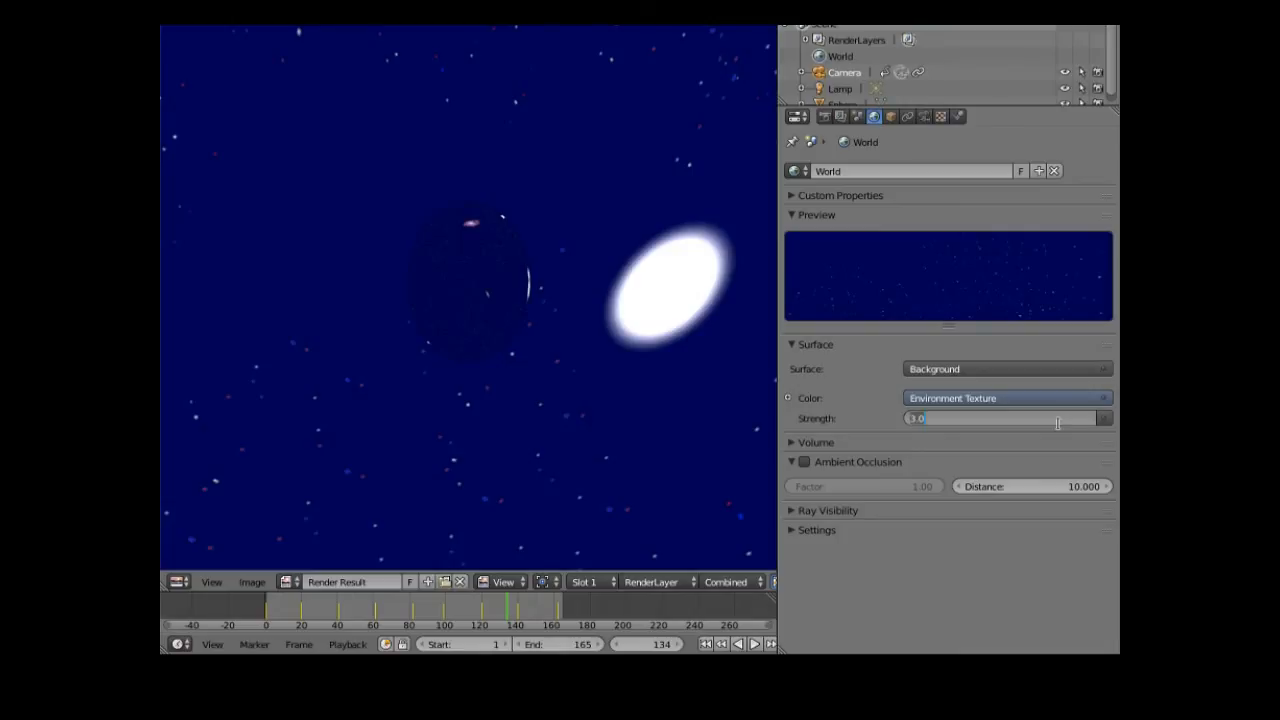
type("1")
key("Return")
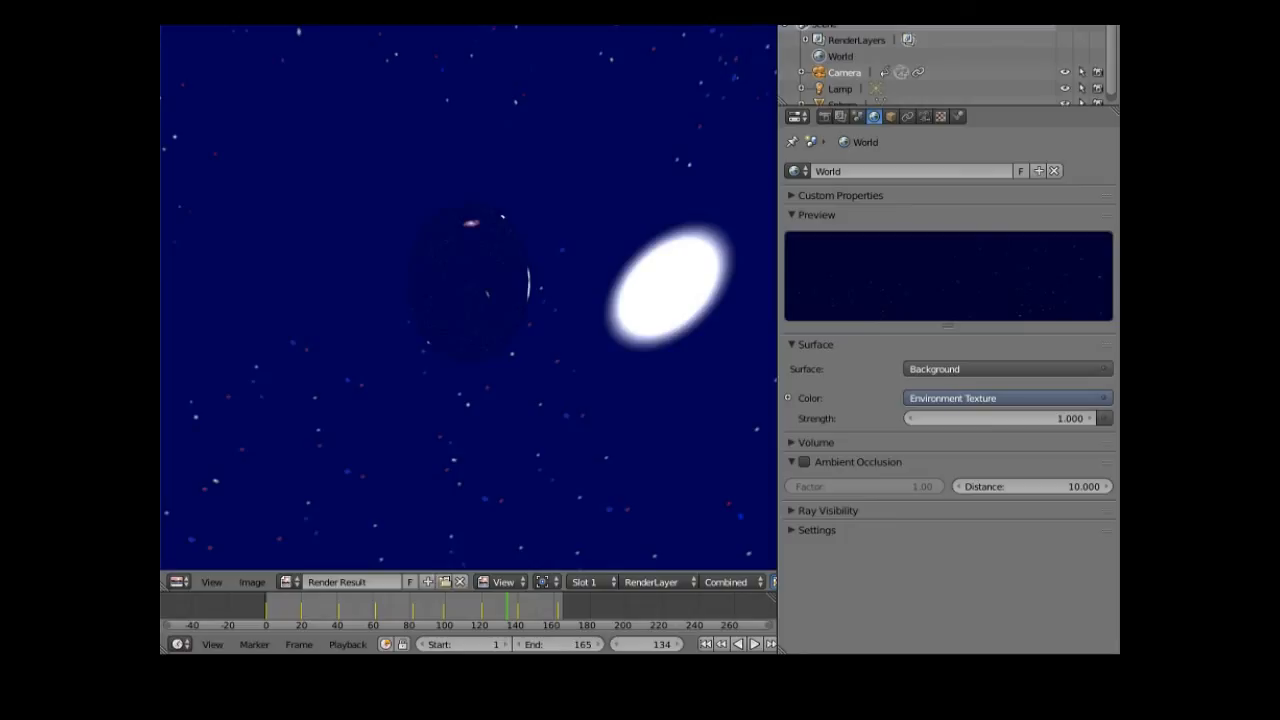
left_click(248, 3)
key("F12")
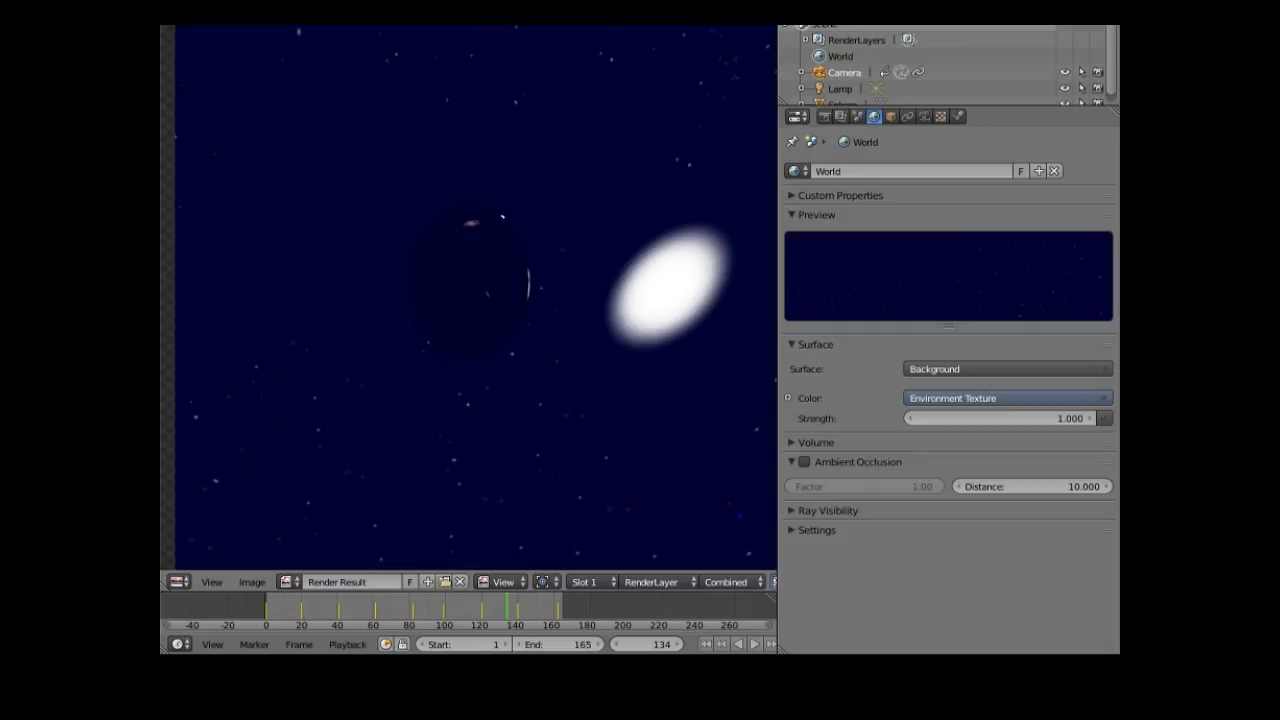
scroll(457, 217, "down", 3)
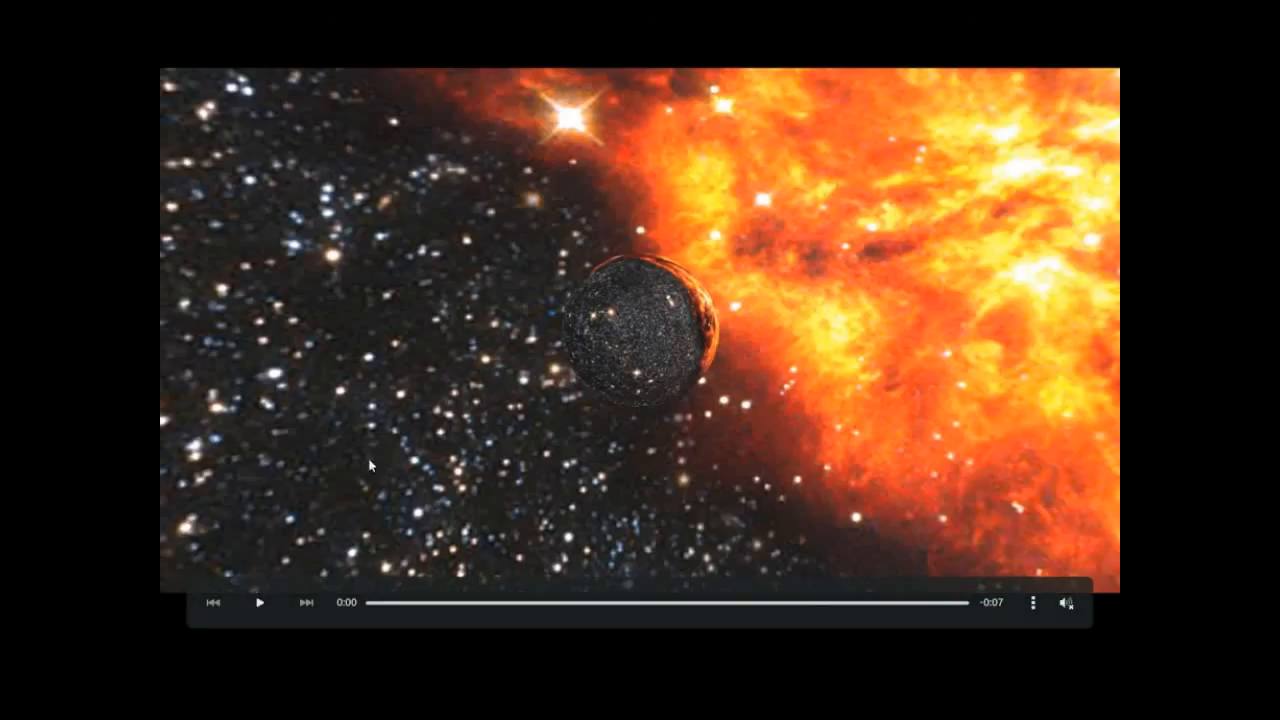
- Play the rendered video of the sphere against the fiery nebula in the video player
left_click(257, 603)
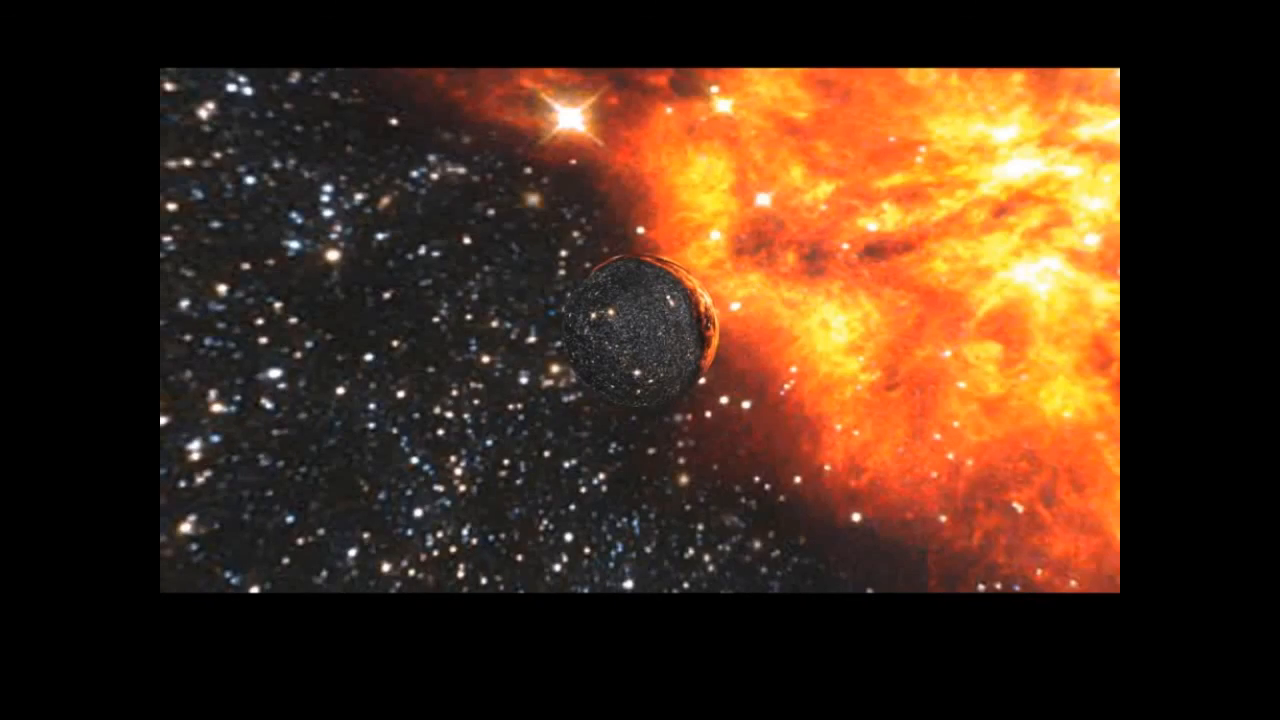
mouse_move(277, 550)
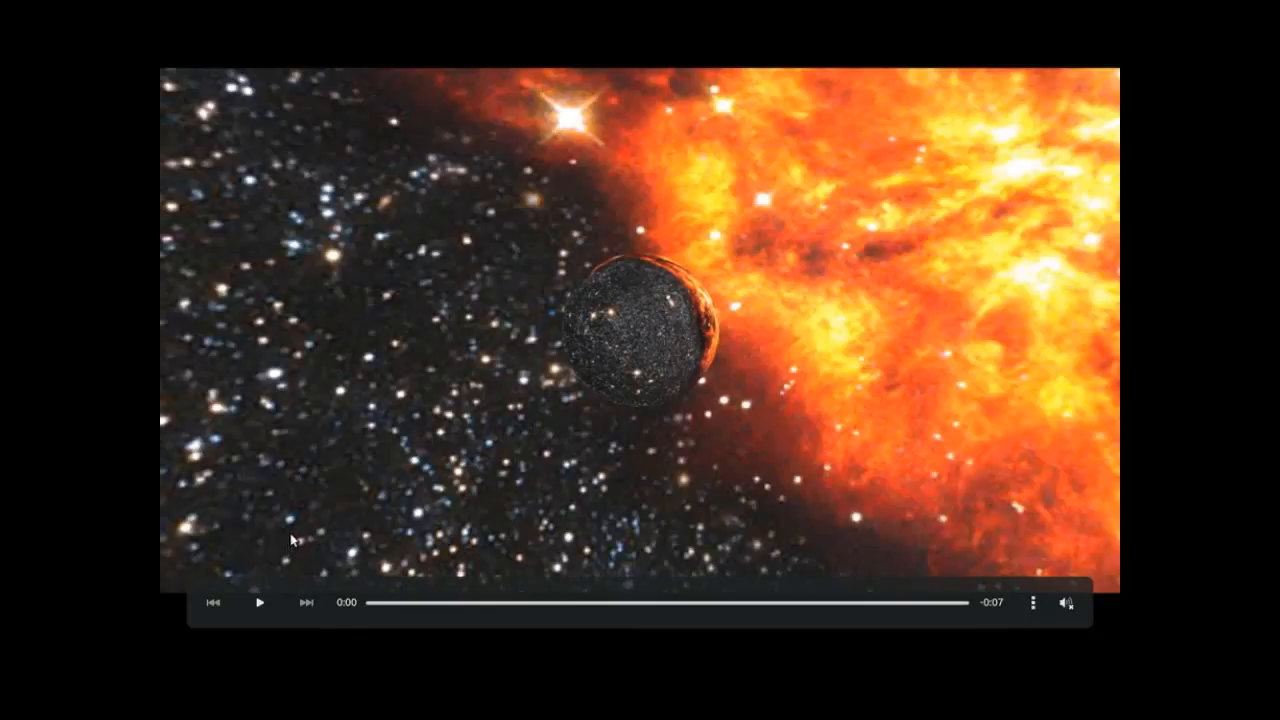